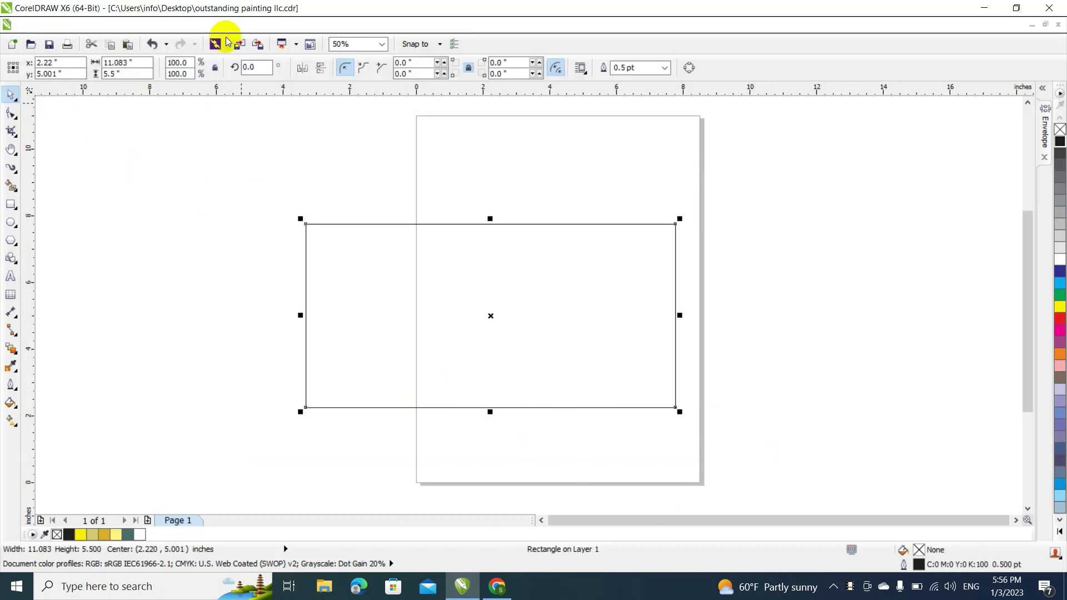
Delete the existing rectangle from the page
click(203, 26)
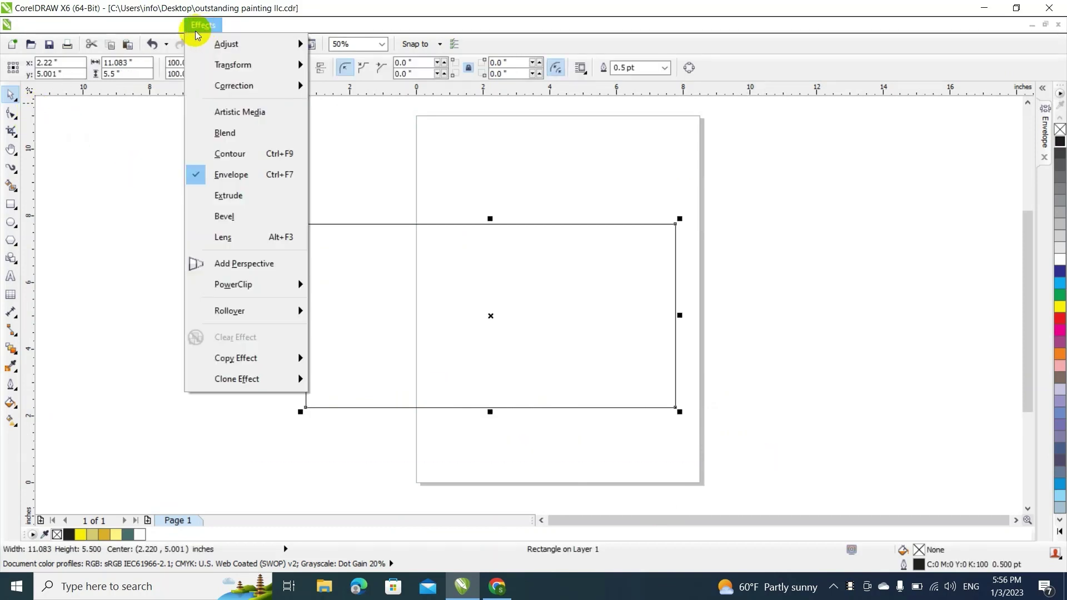
click(119, 240)
key(Delete)
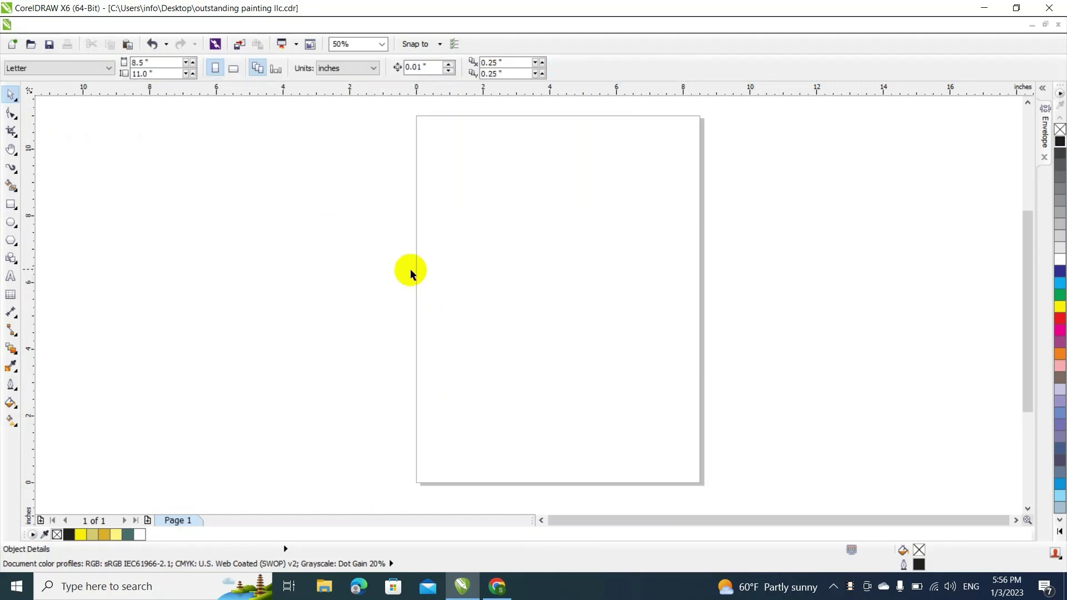
Draw a rectangle about 12.9 × 5.3 in across the page and move it slightly up and to the right
click(11, 204)
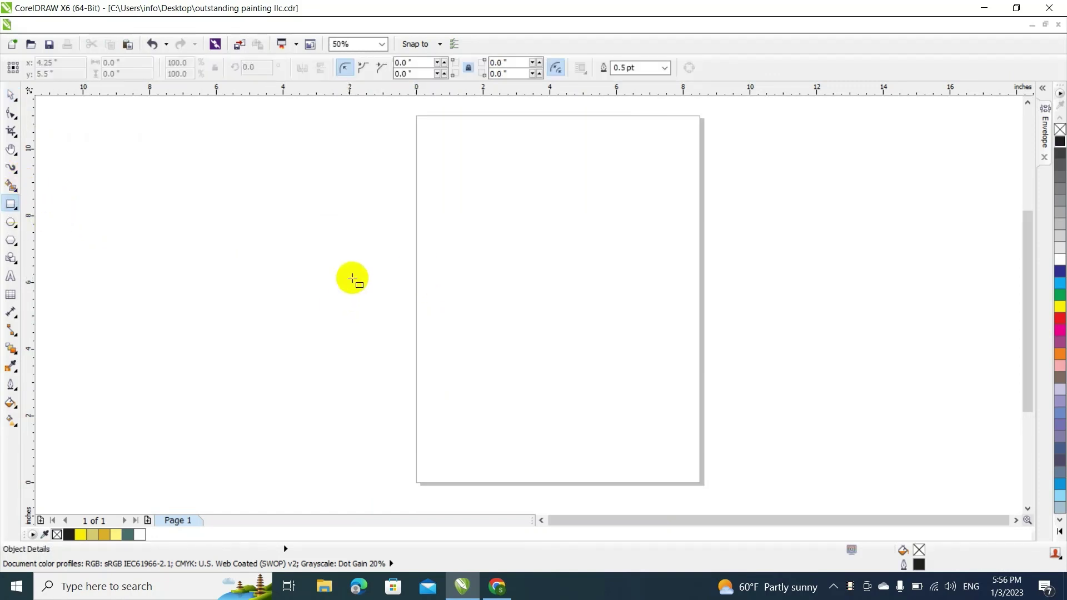
mouse_move(324, 262)
mouse_down()
mouse_move(796, 448)
mouse_move(754, 439)
mouse_up()
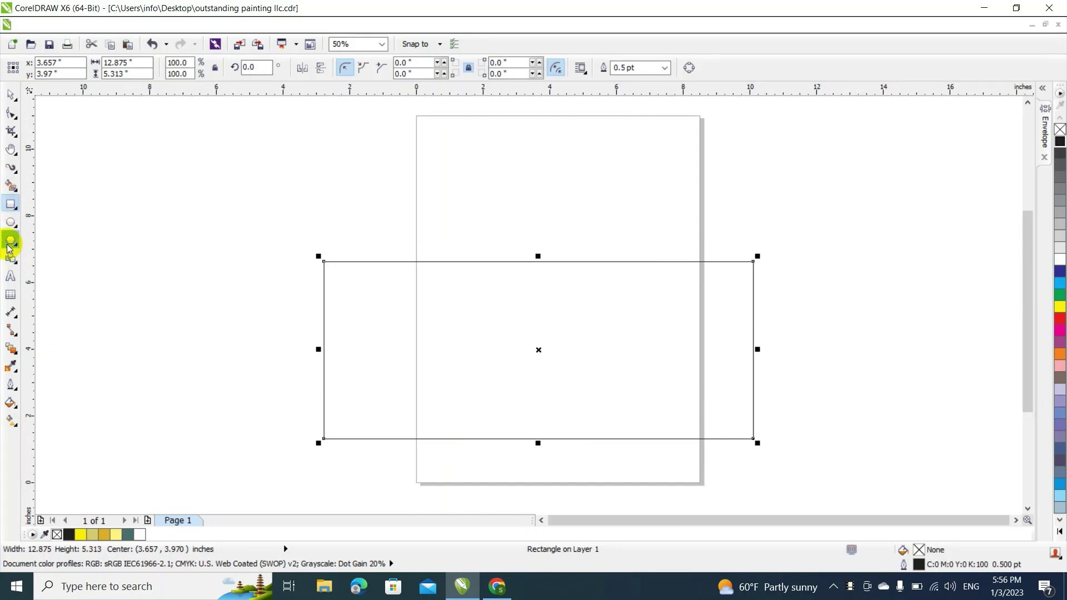
click(12, 94)
drag(503, 285, 546, 257)
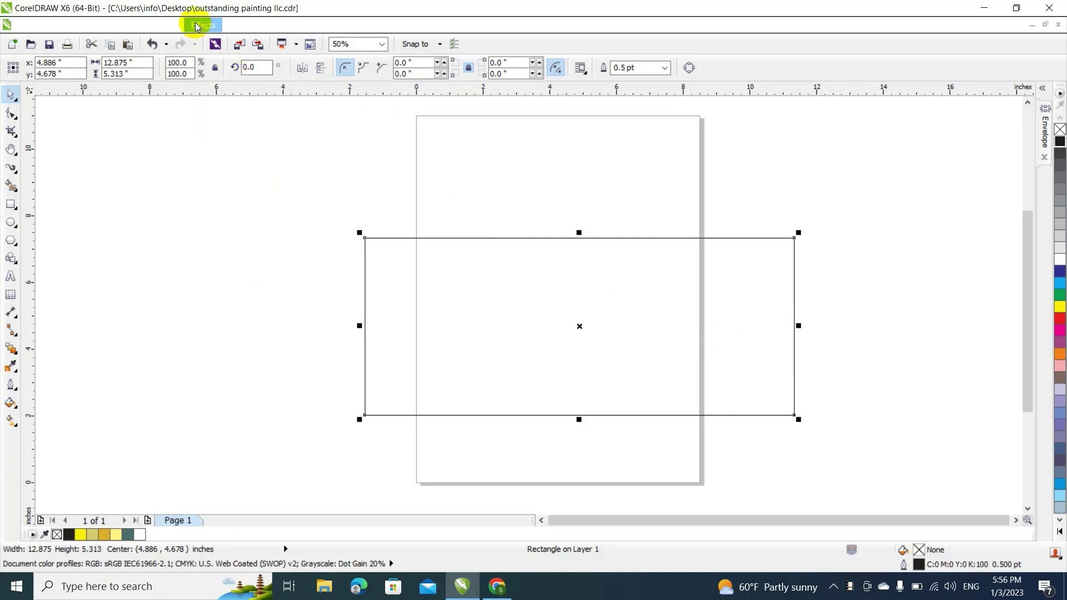
click(323, 243)
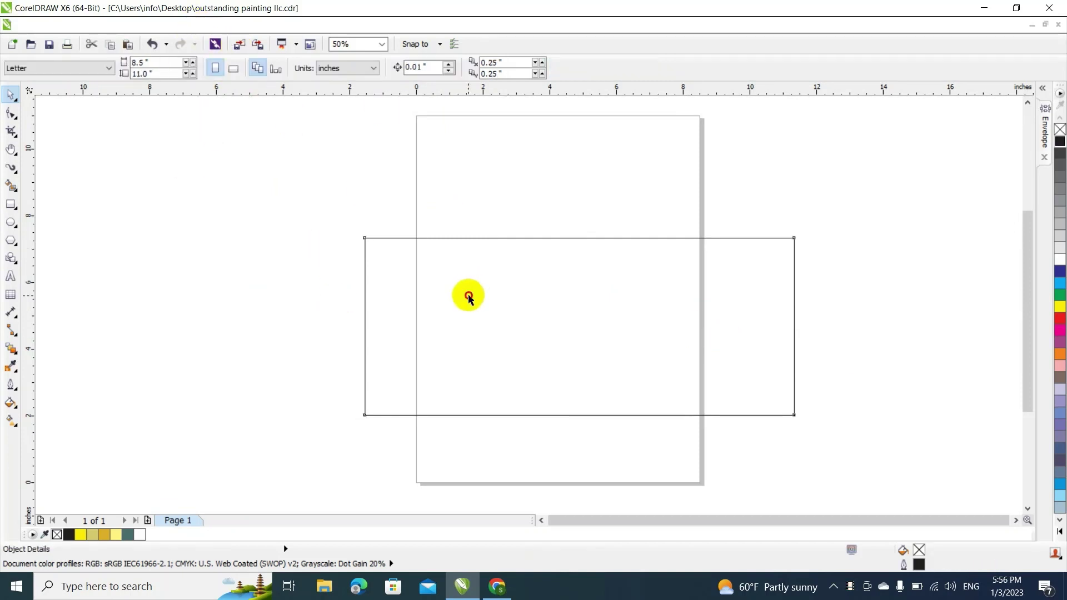
Try rotating the rectangle about 41° counterclockwise around its centre
click(469, 297)
click(469, 295)
drag(469, 295, 468, 299)
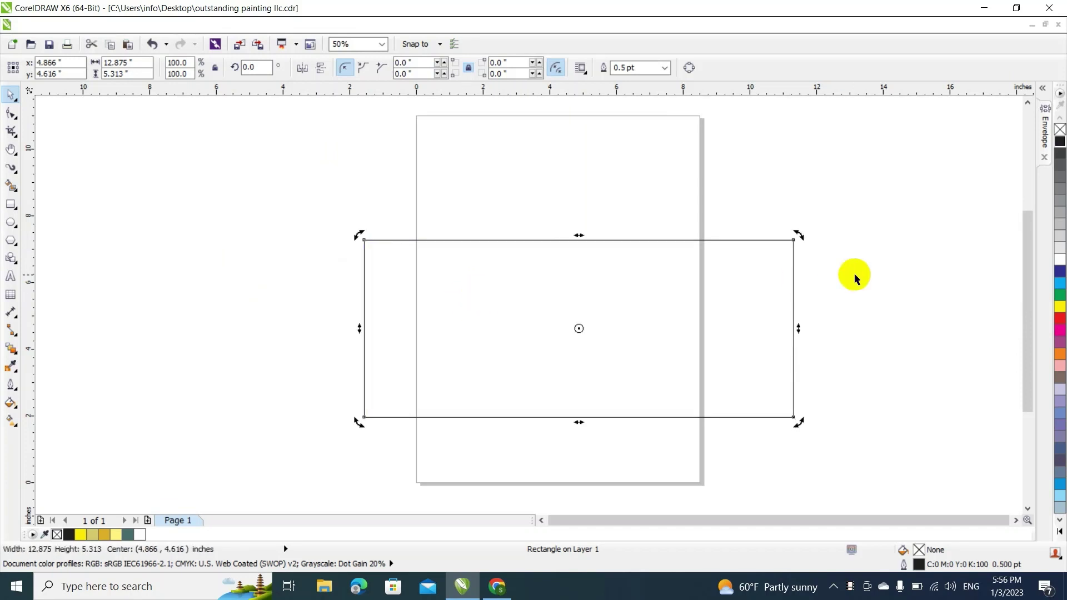
drag(801, 236, 643, 190)
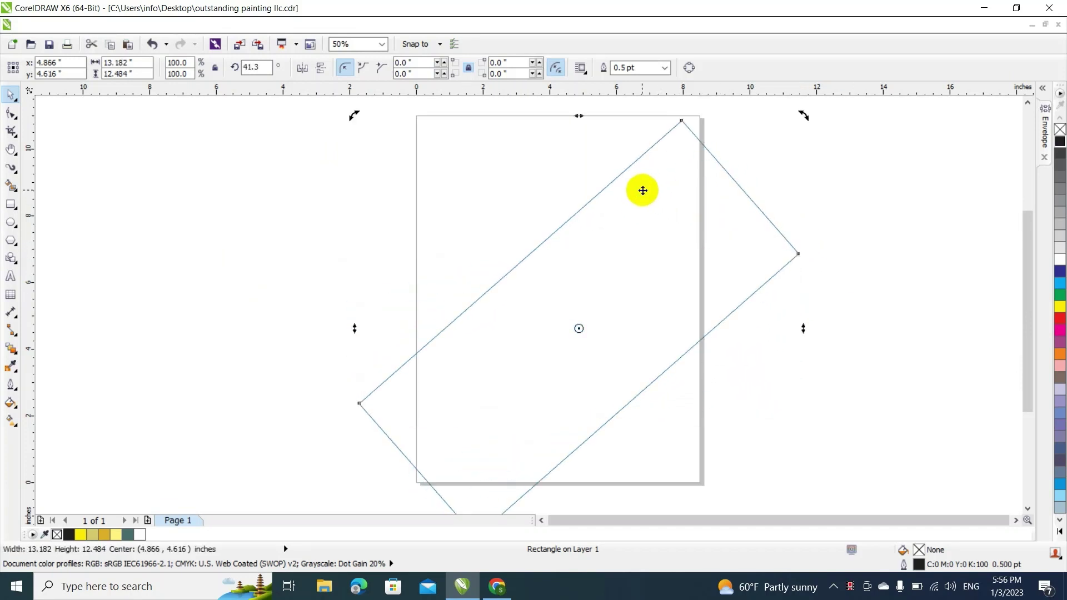
click(398, 246)
key(ctrl+z)
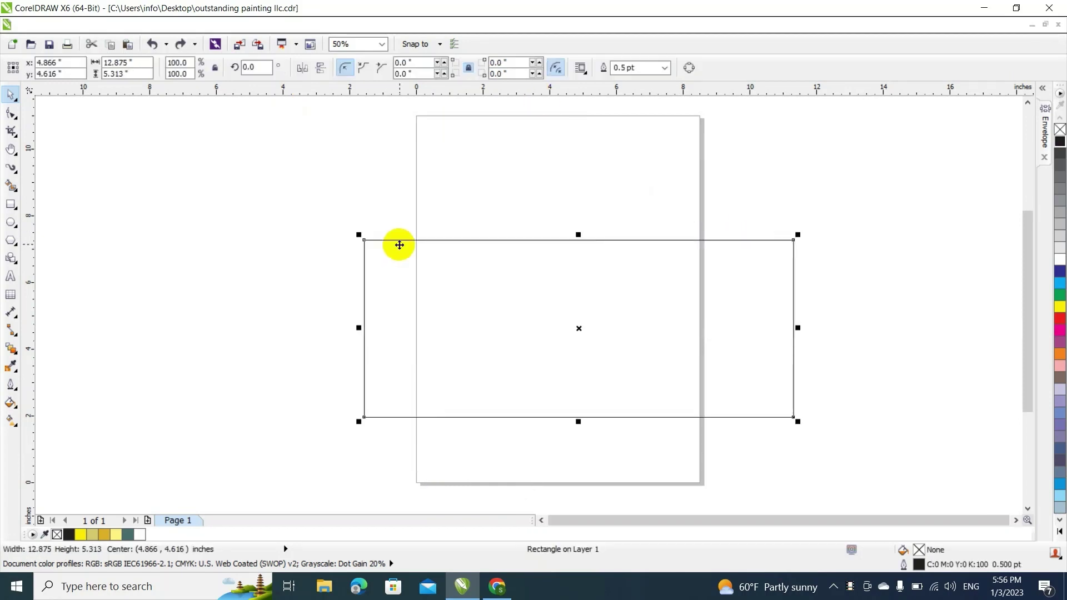
Scale the rectangle down proportionally to about 8 × 3.3 in and move it over the page's left edge
click(438, 219)
click(451, 282)
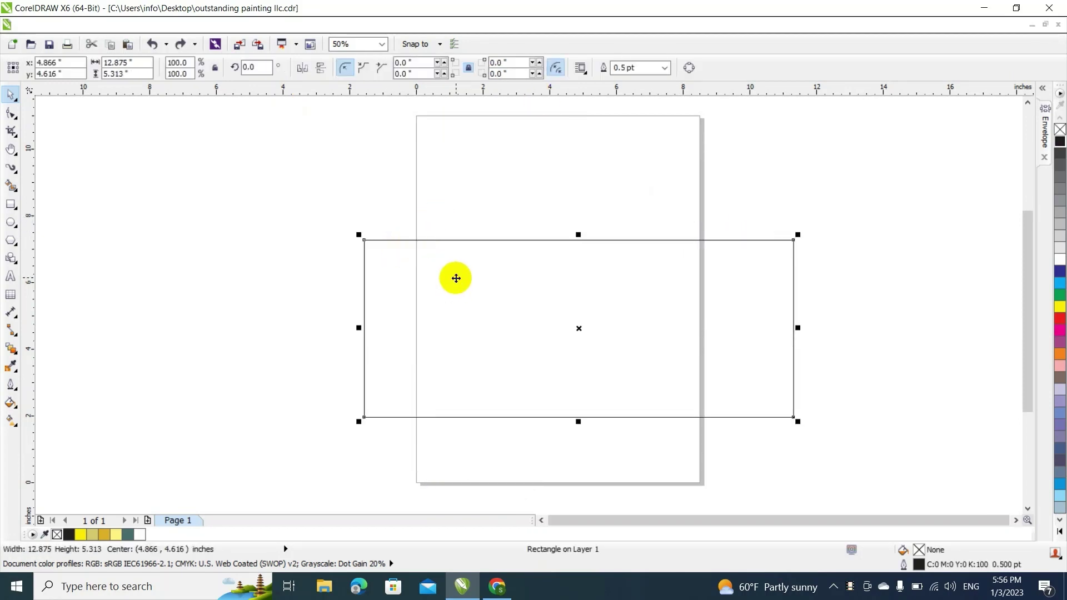
drag(793, 239, 712, 299)
drag(548, 340, 601, 291)
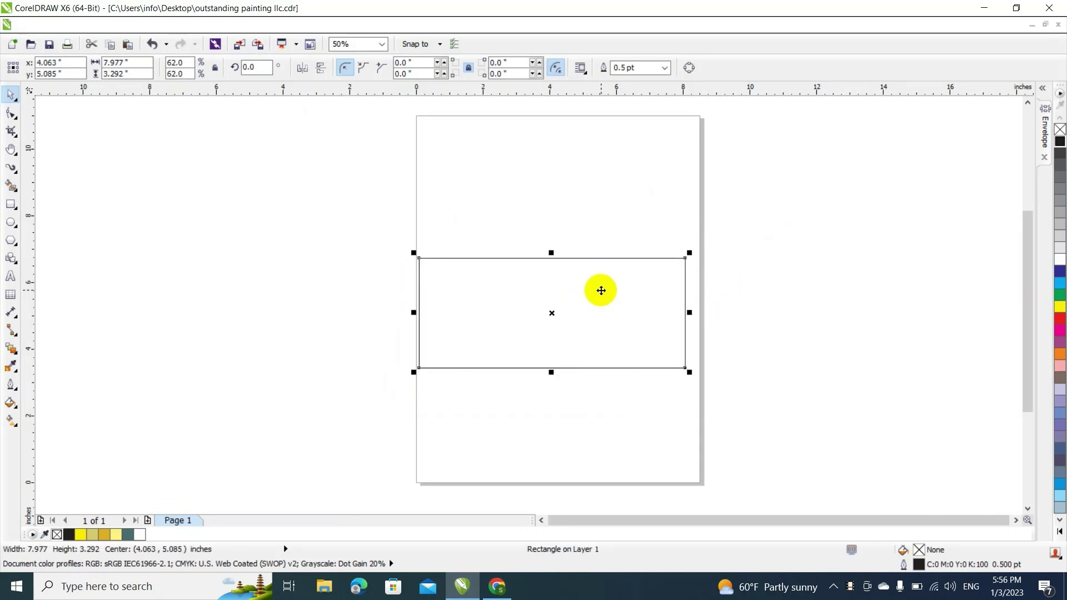
drag(508, 298, 425, 317)
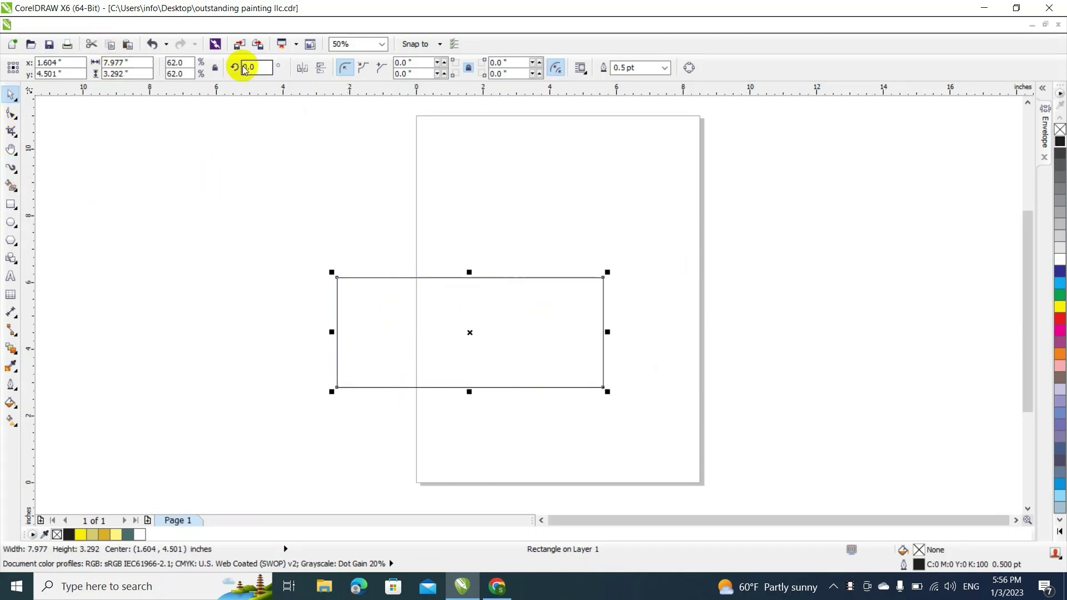
Convert the rectangle into an editable curve with the Weld shaping command
click(204, 28)
mouse_move(177, 27)
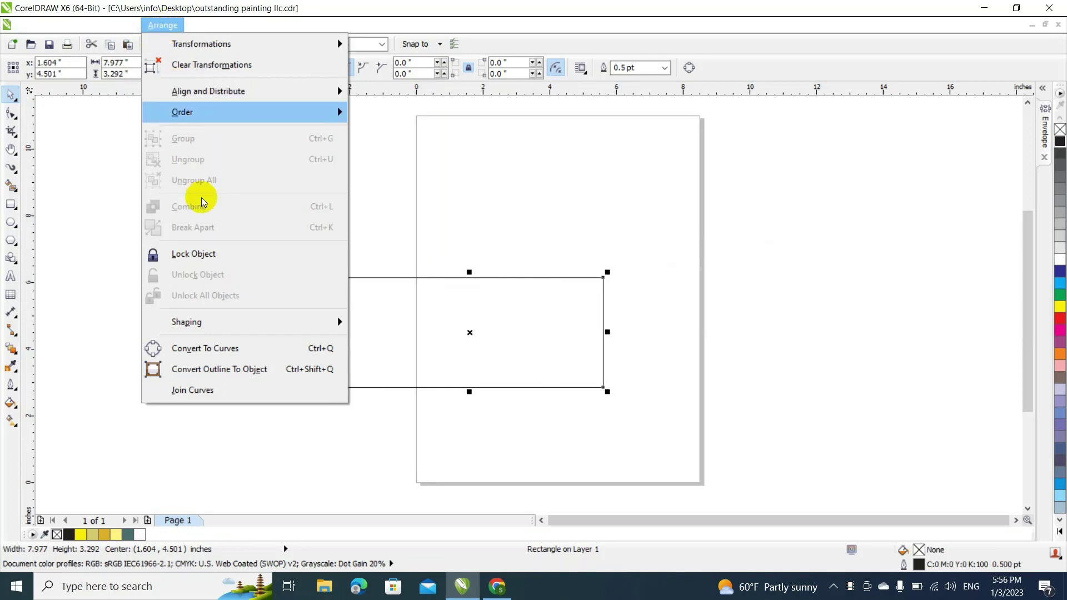
mouse_move(200, 324)
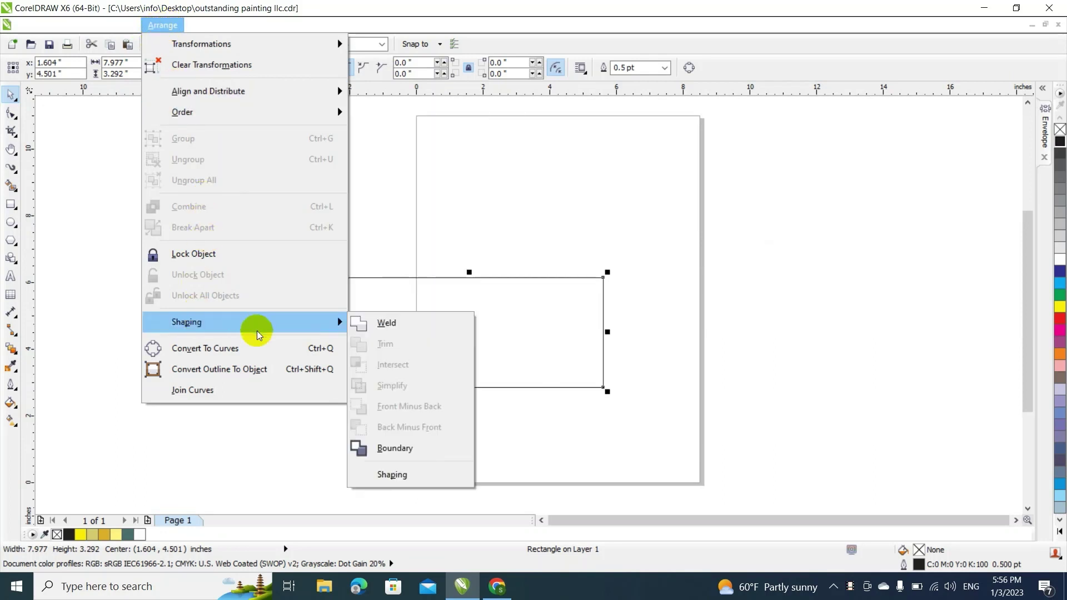
click(391, 327)
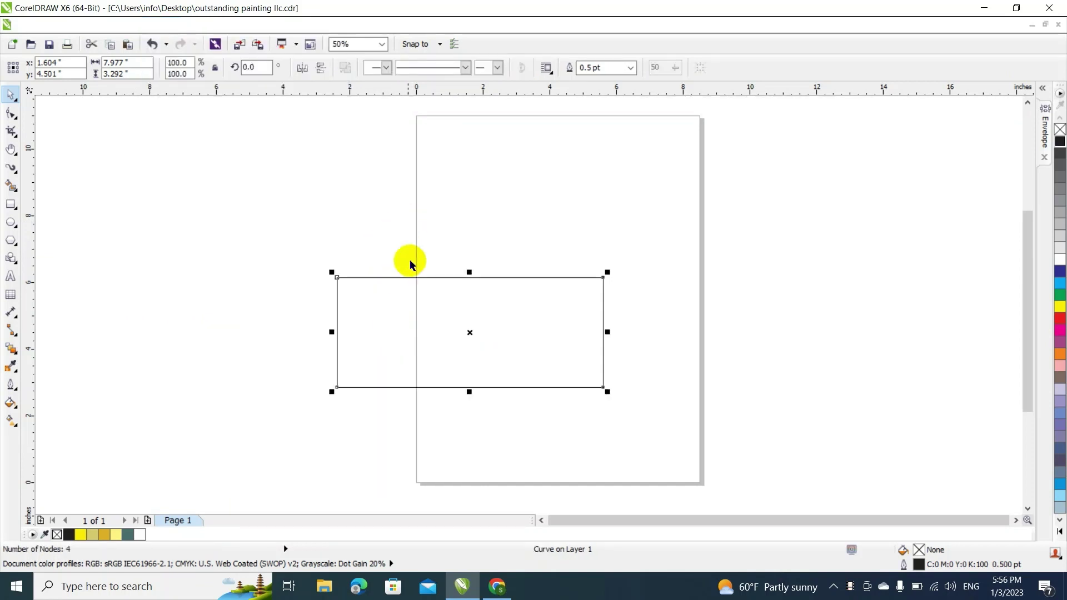
Enlarge the welded curve proportionally from its upper right corner until it nearly reaches the page's right edge
click(382, 222)
click(604, 281)
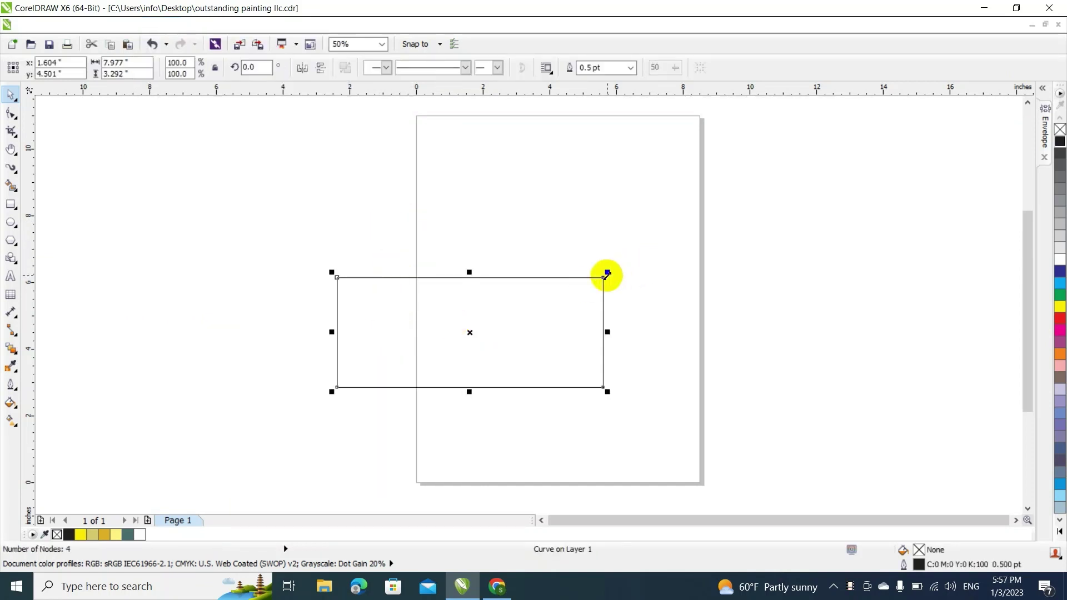
drag(608, 274, 695, 239)
click(505, 303)
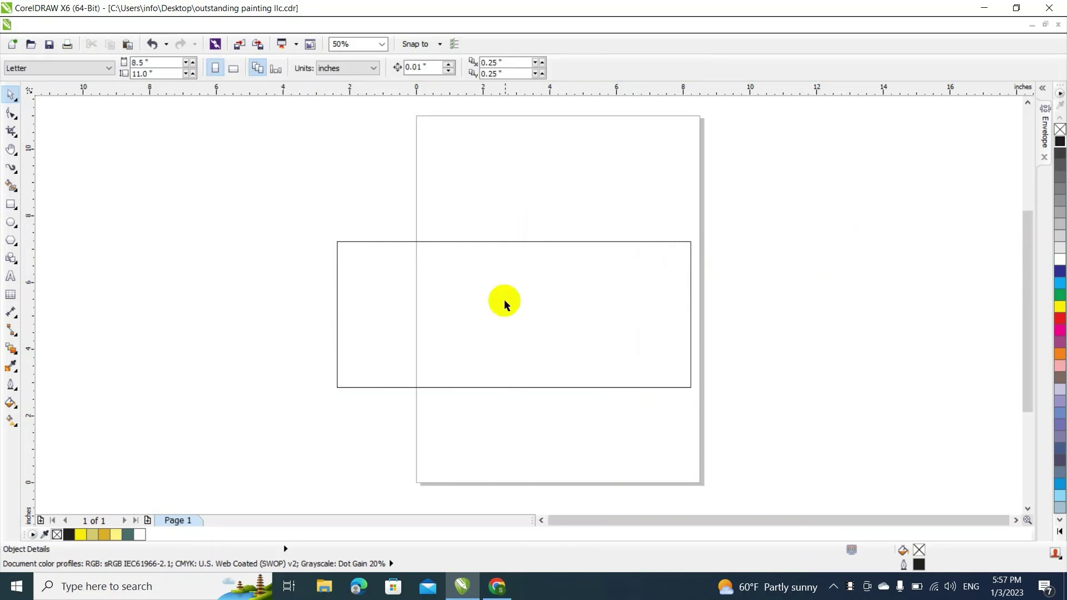
Add a node on the curve's top edge with the Shape tool and pull both upper corner nodes outward and upward
key(Tab)
key(F10)
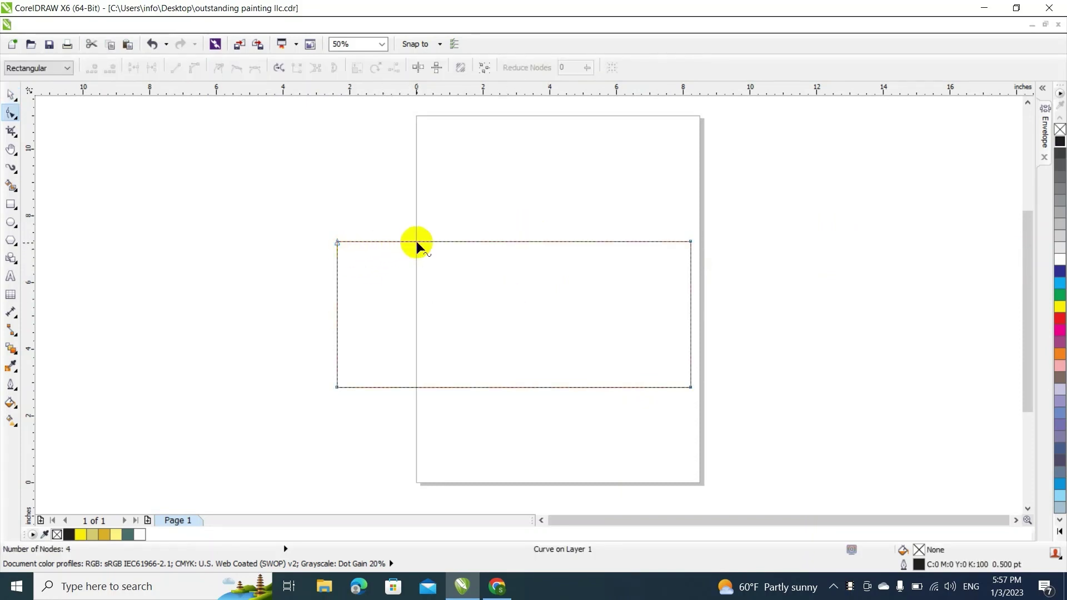
double_click(458, 241)
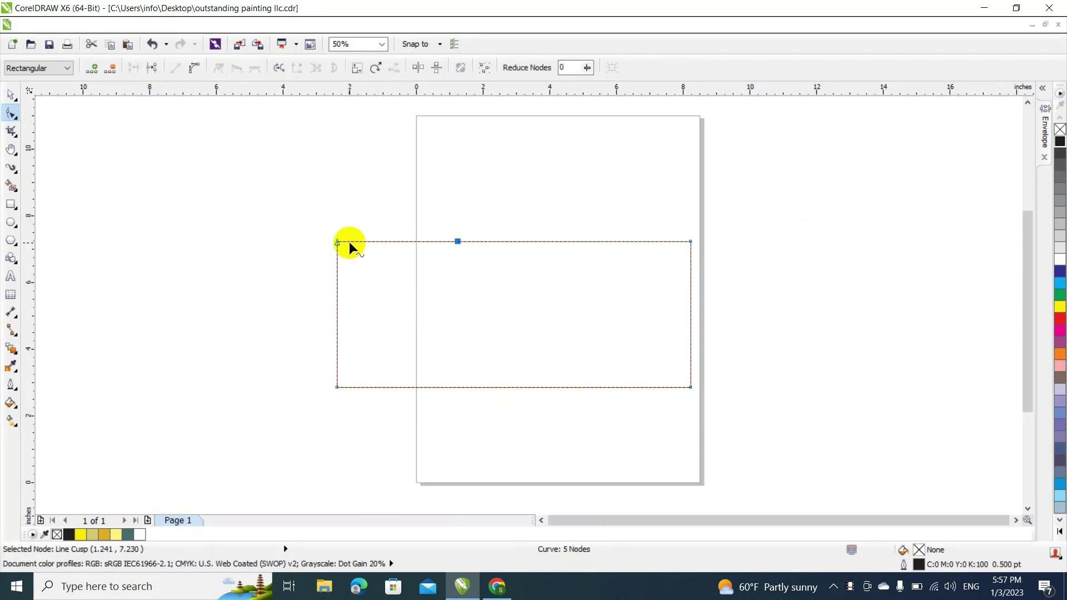
drag(340, 242, 236, 166)
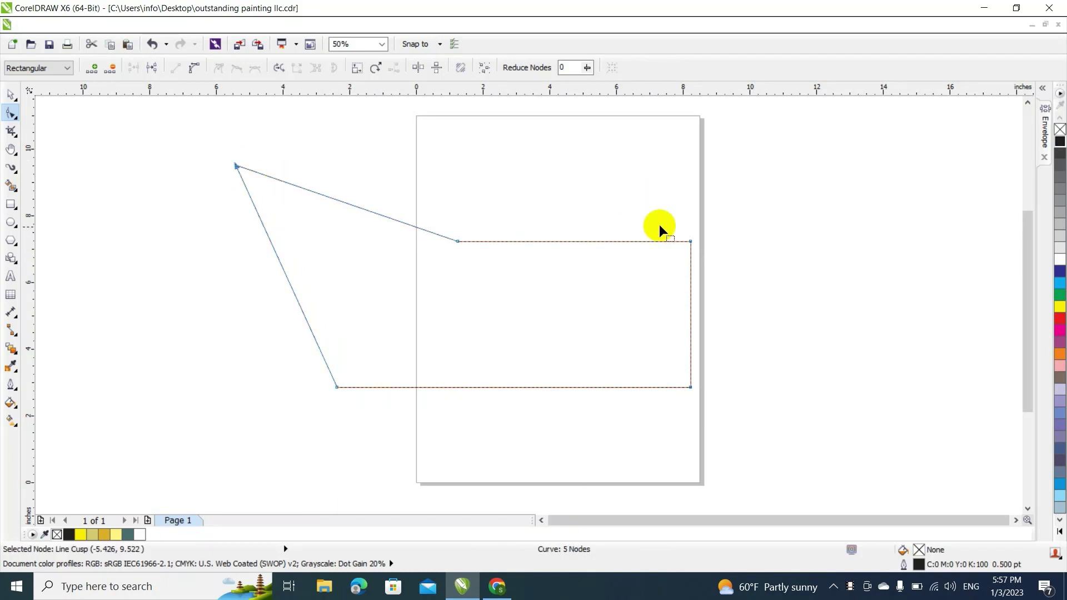
drag(690, 241, 818, 117)
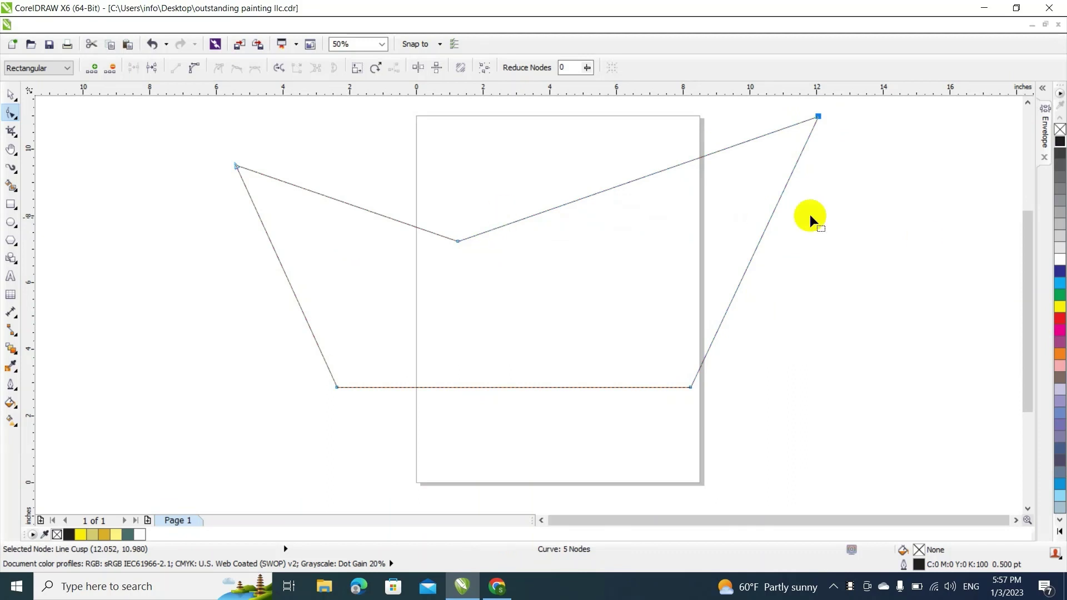
Scale the five-node shape down to about 12 × 5.6 in and move it over the middle of the page
scroll(1031, 308, up, 1)
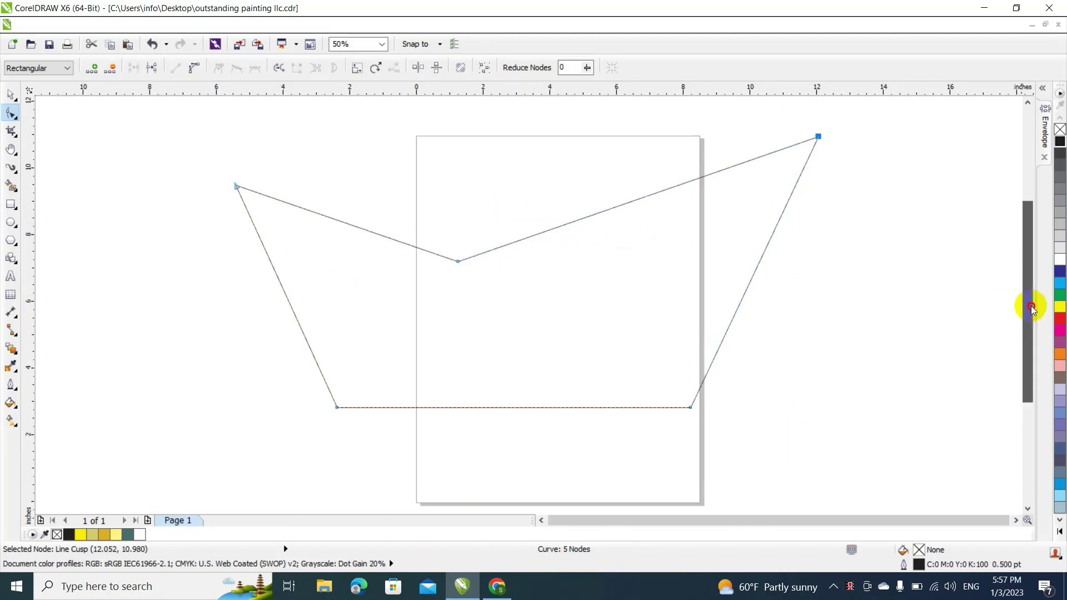
click(11, 94)
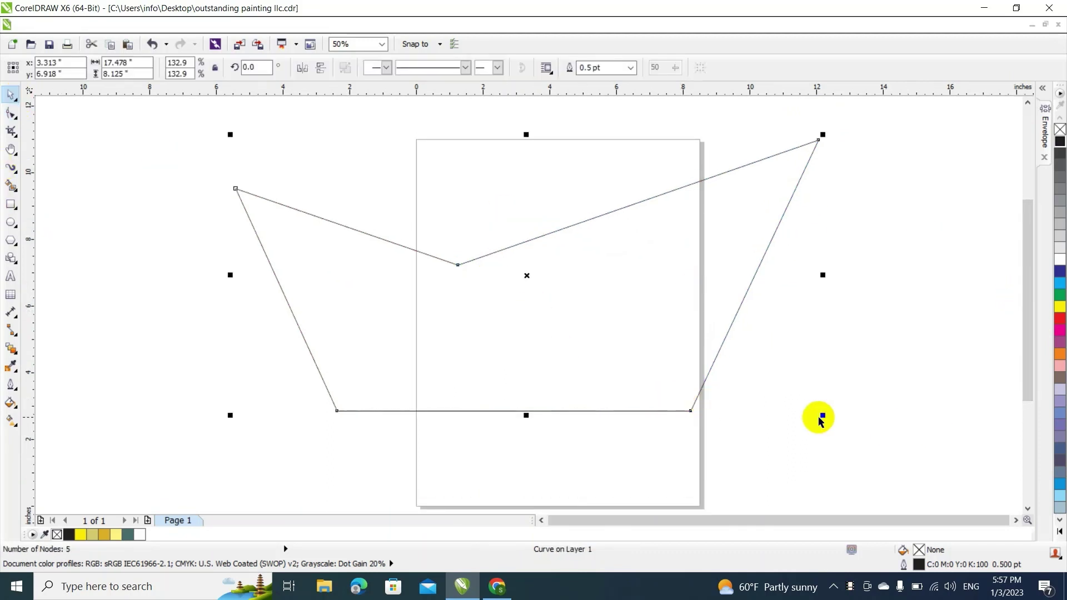
drag(821, 415, 637, 328)
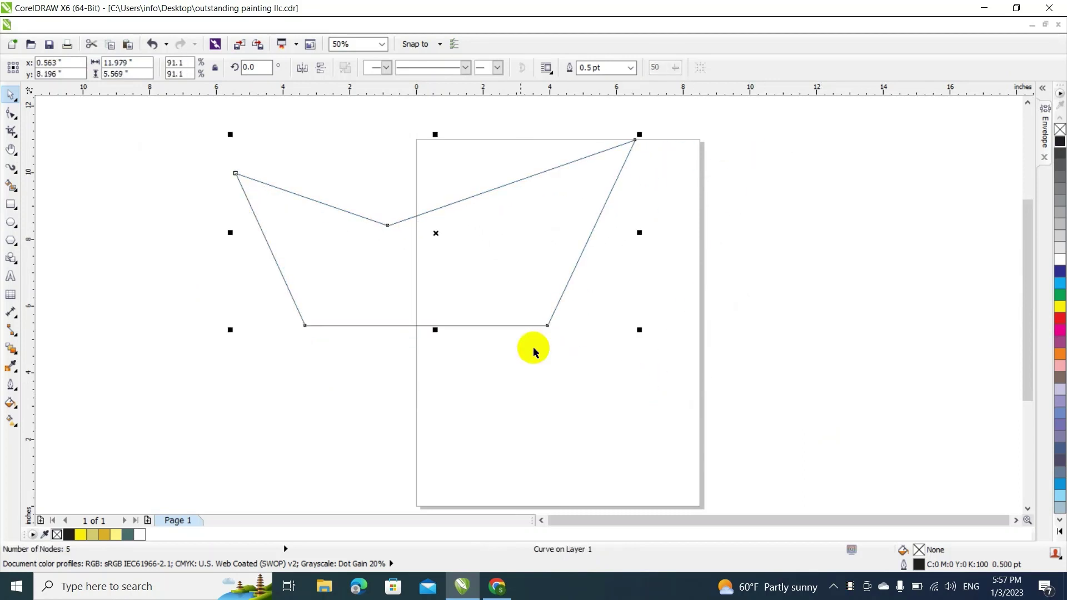
drag(476, 240, 595, 315)
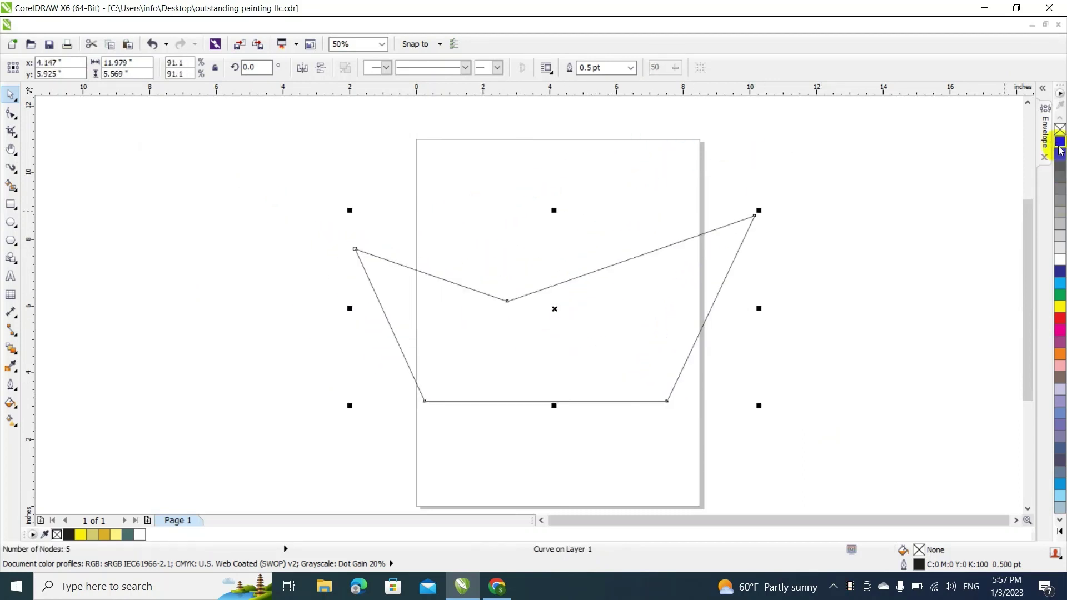
Fill the shape with solid black and stretch it wider to the right
click(1060, 143)
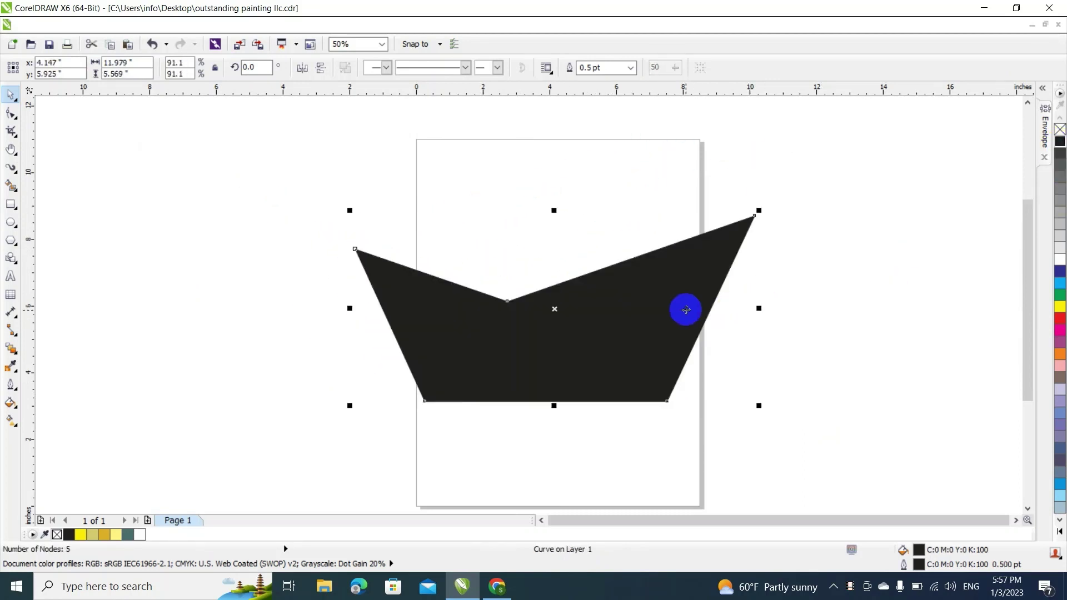
click(746, 295)
click(695, 293)
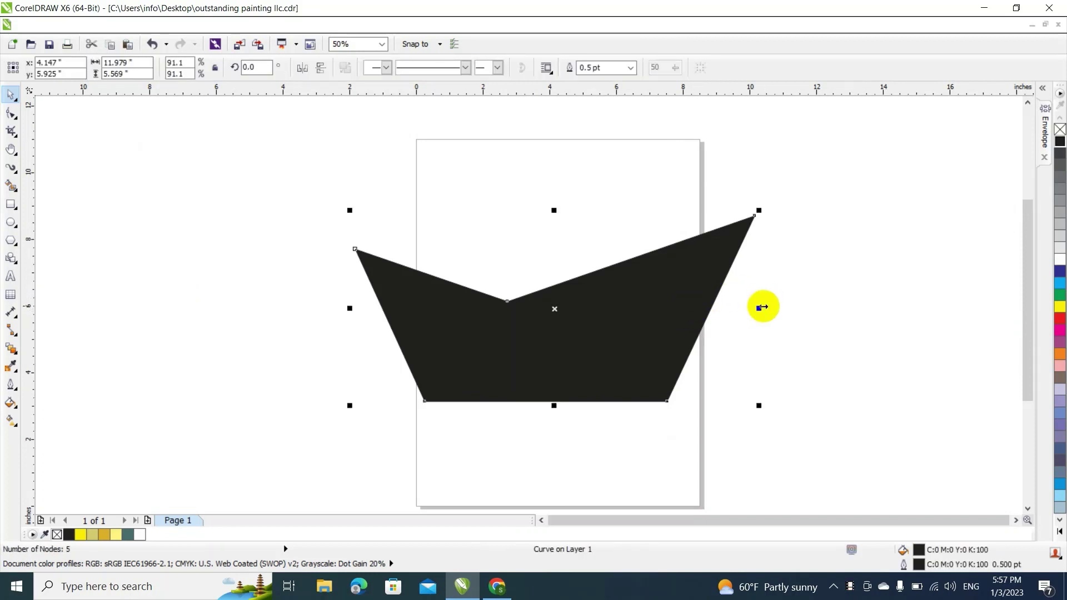
drag(760, 307, 814, 308)
click(815, 310)
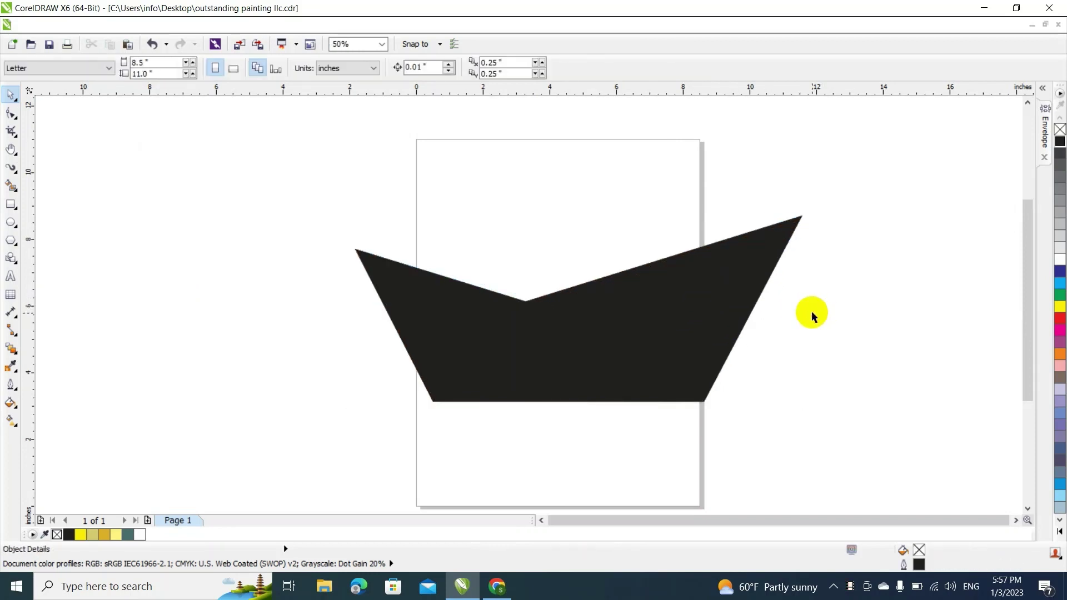
Add three nodes along the shape's upper right slanted edge with the Shape tool
click(627, 325)
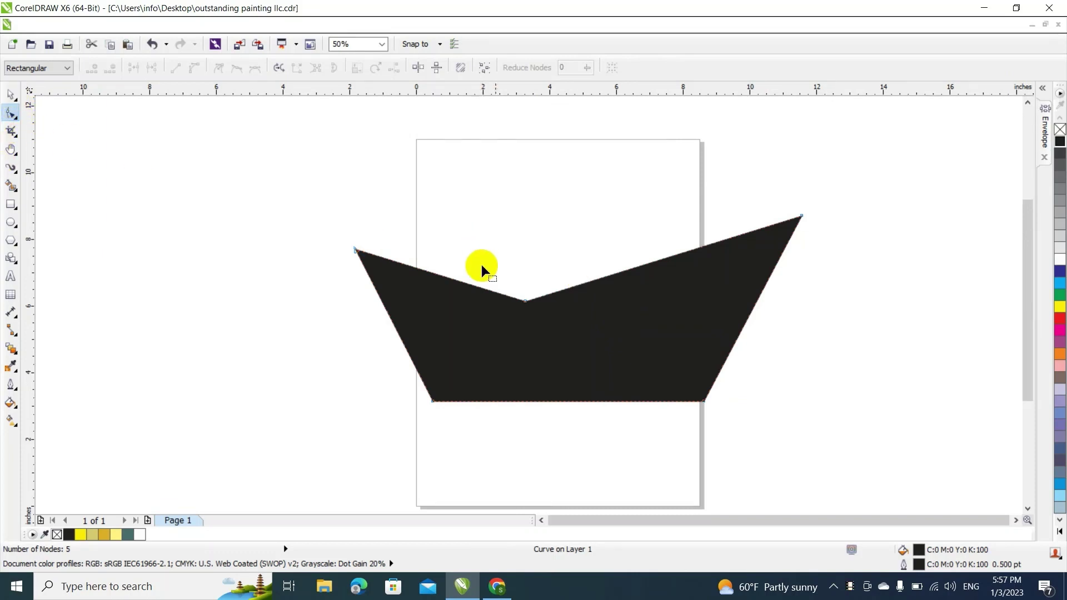
click(584, 293)
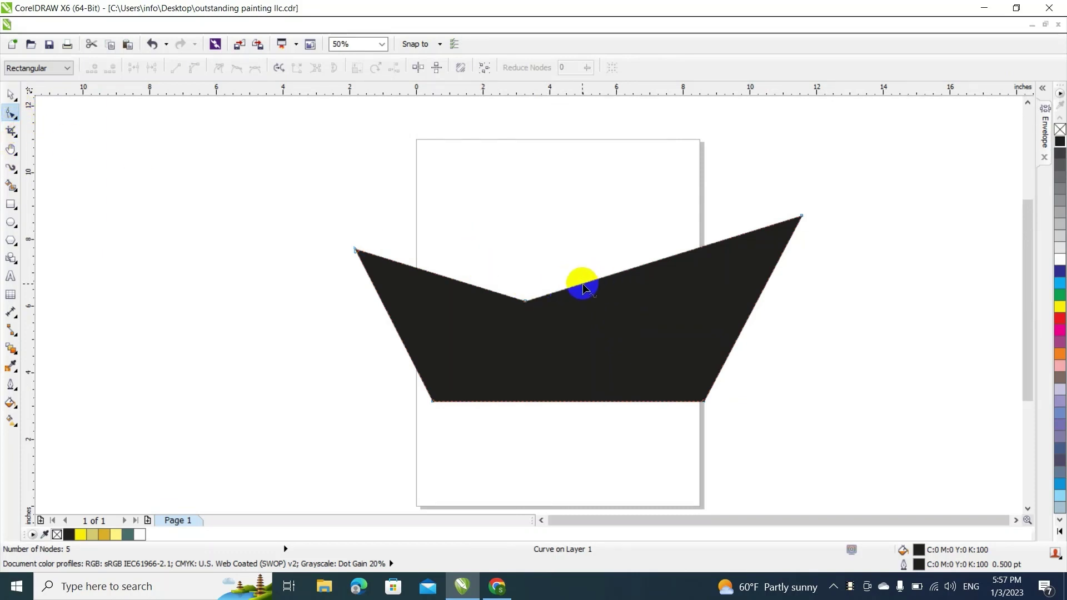
double_click(582, 284)
double_click(602, 278)
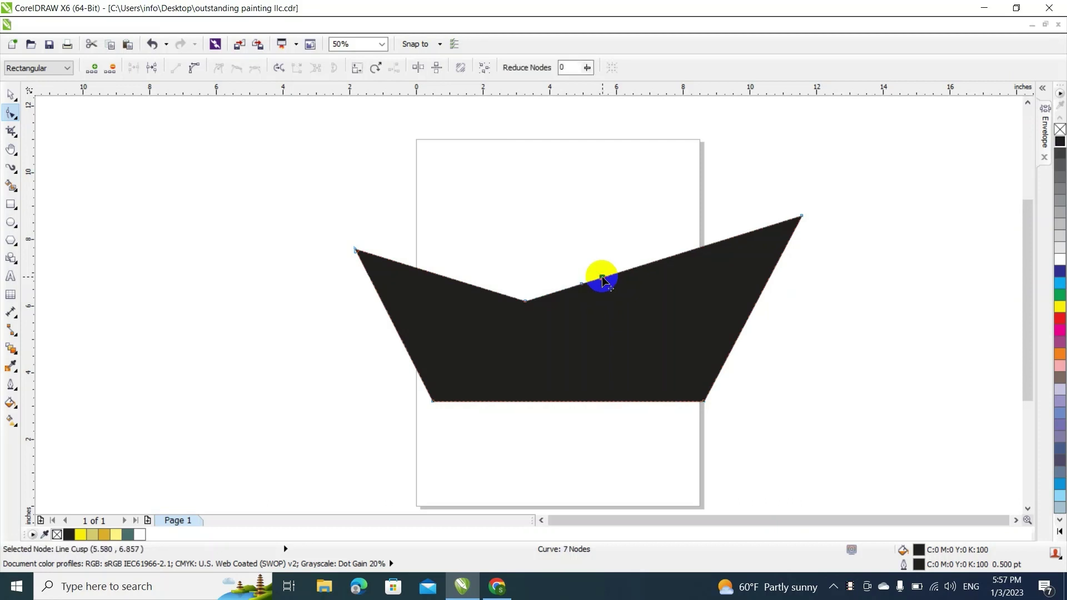
drag(624, 271, 631, 276)
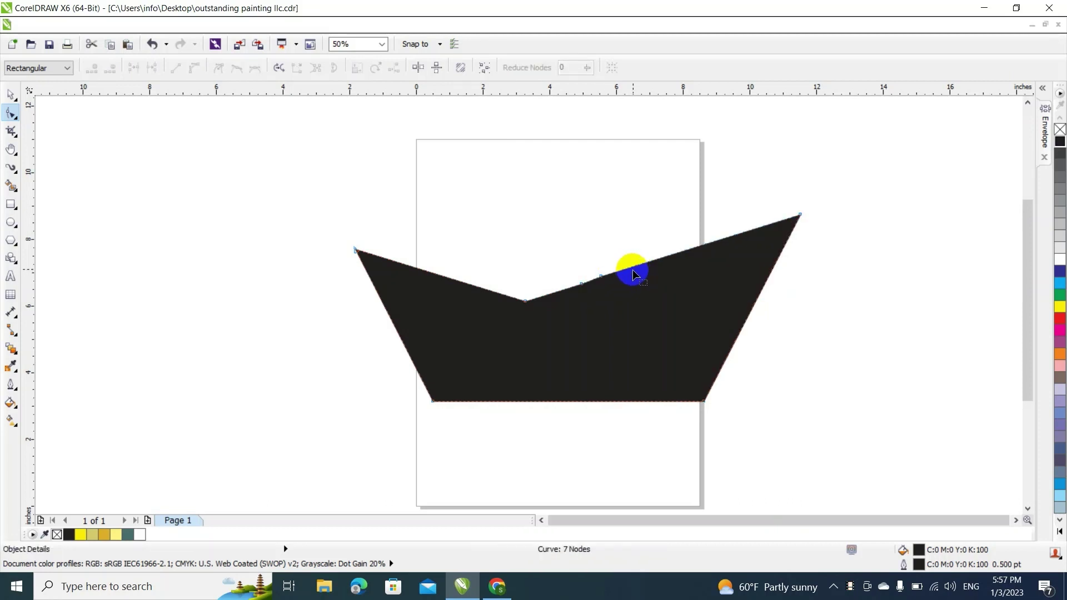
double_click(633, 271)
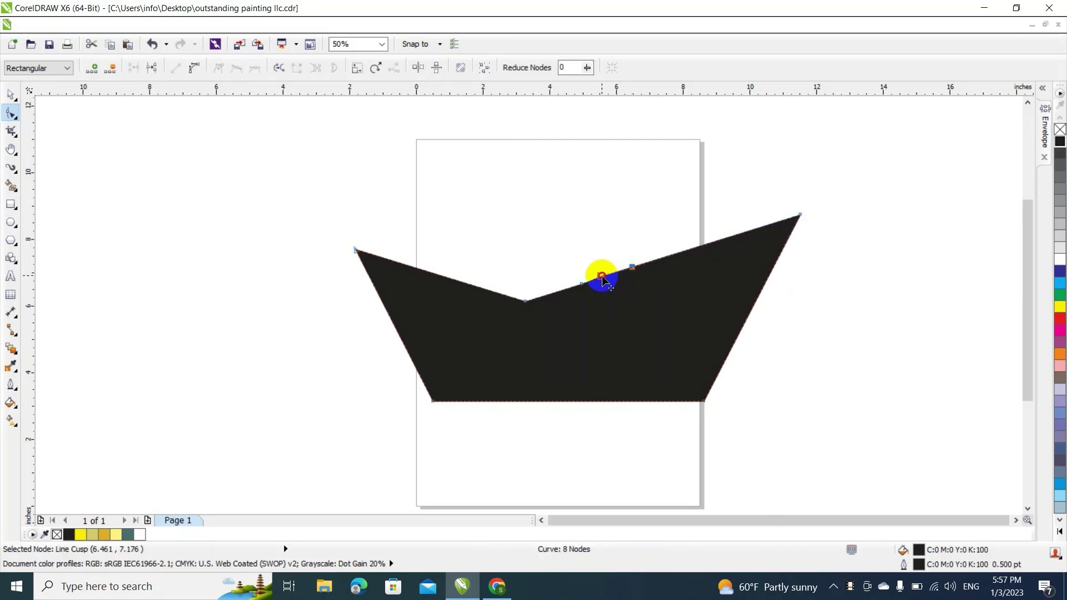
Pull the middle added node up and left into a spike and move its two neighbouring nodes apart to widen the base
drag(603, 278, 509, 187)
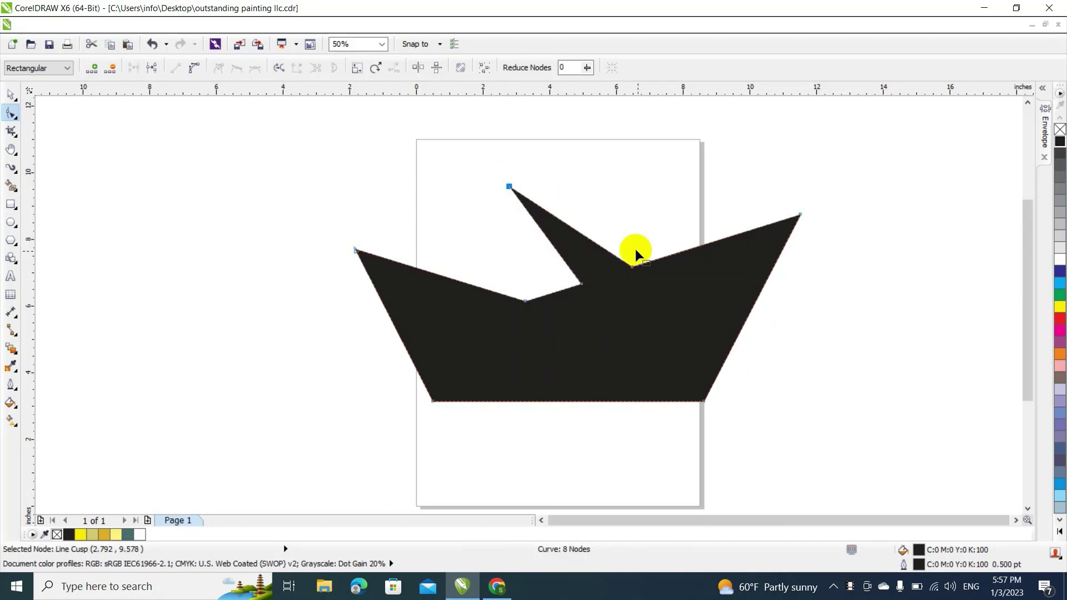
drag(632, 267, 672, 253)
drag(582, 284, 569, 290)
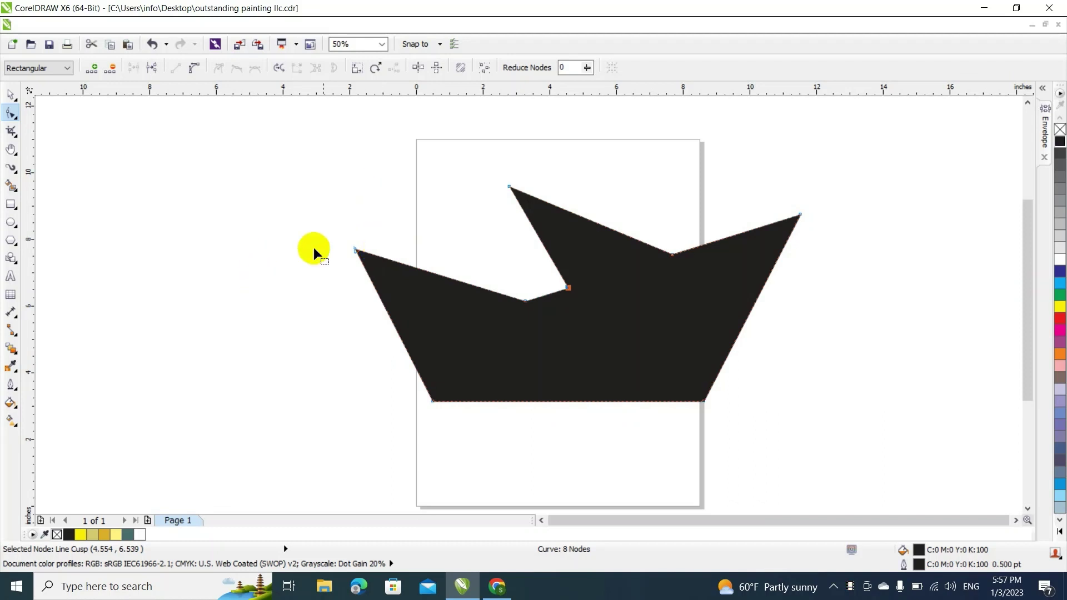
Move the shape's far-left tip node outward with the Shape tool, widening the shape to about 14.2 in
drag(357, 251, 327, 251)
click(11, 95)
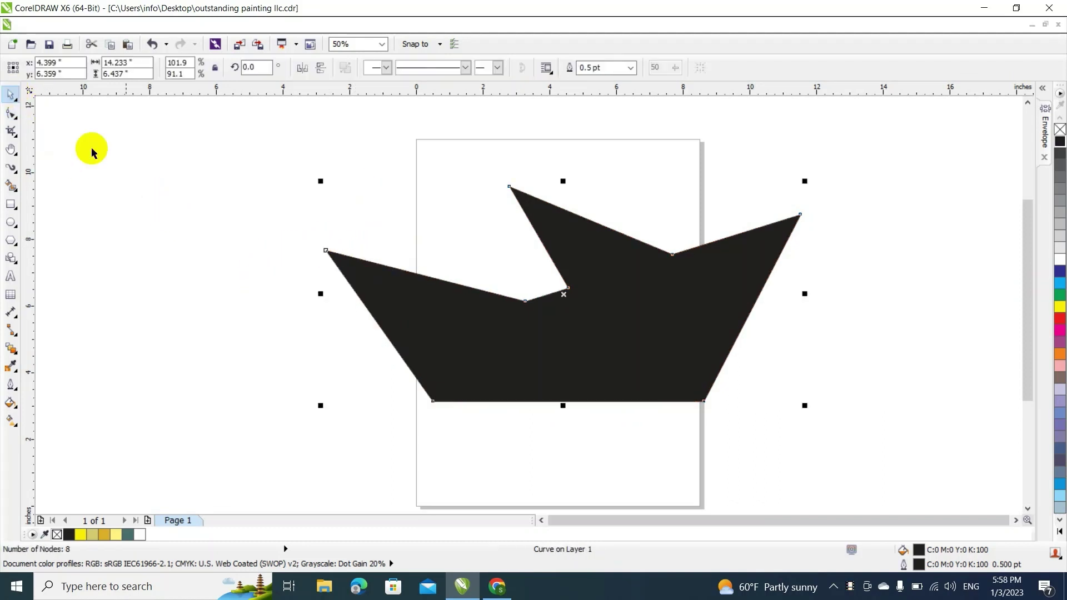
click(278, 247)
click(322, 302)
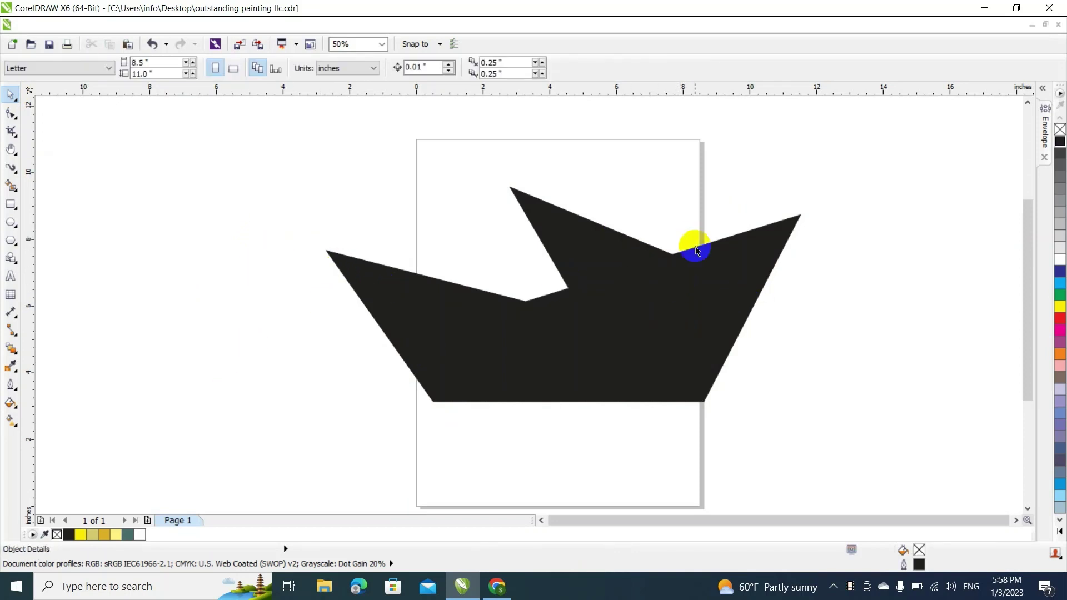
Place a horizontal guideline at about 9.59 in, level with the tall spike's tip, and add three nodes along the upper right slanted edge
scroll(757, 149, up, 2)
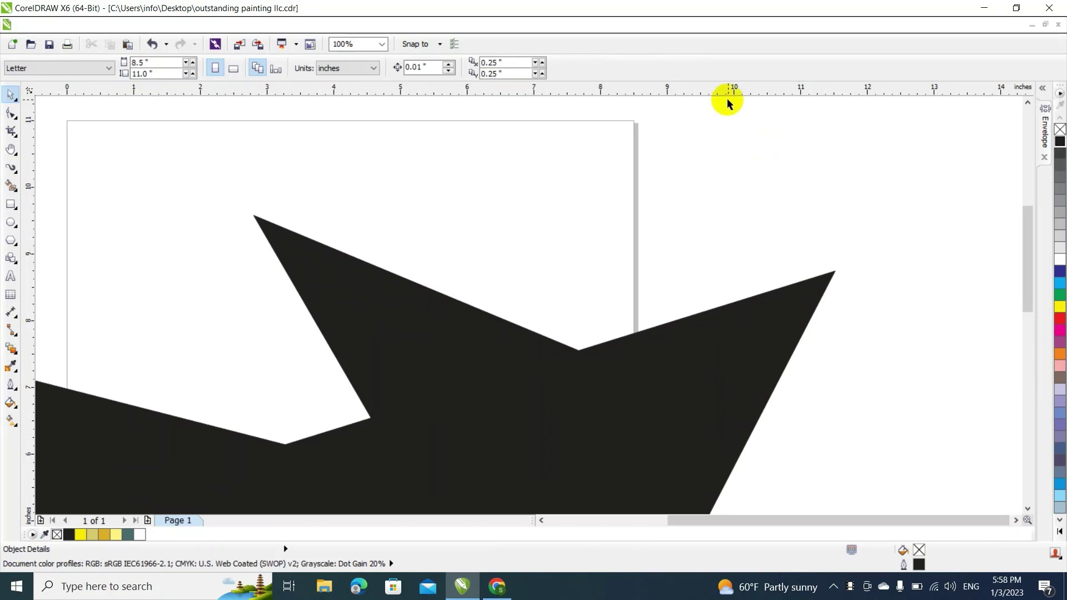
drag(732, 96, 736, 217)
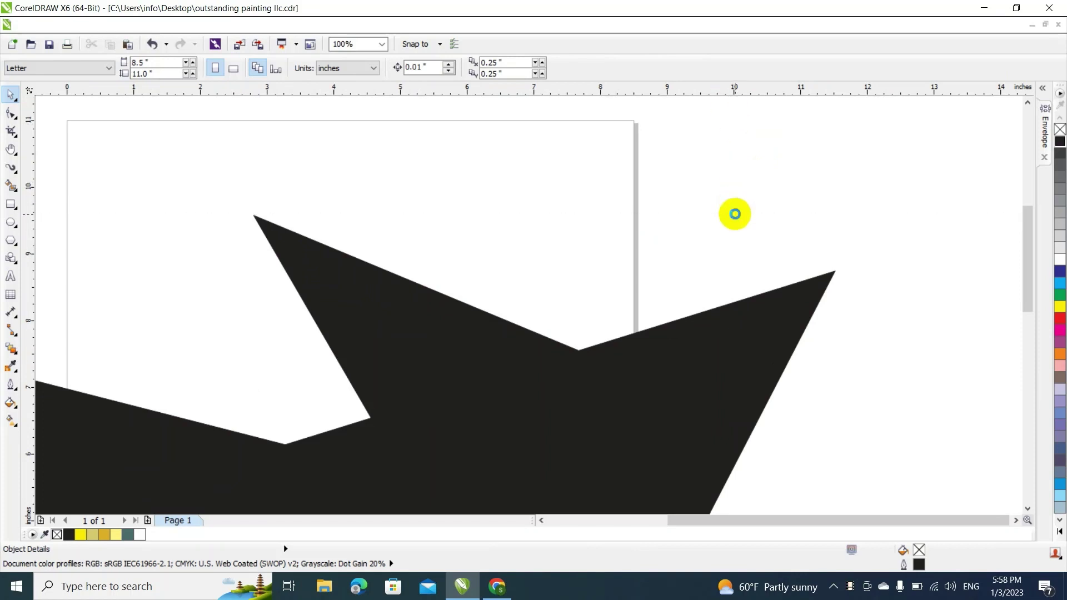
double_click(709, 316)
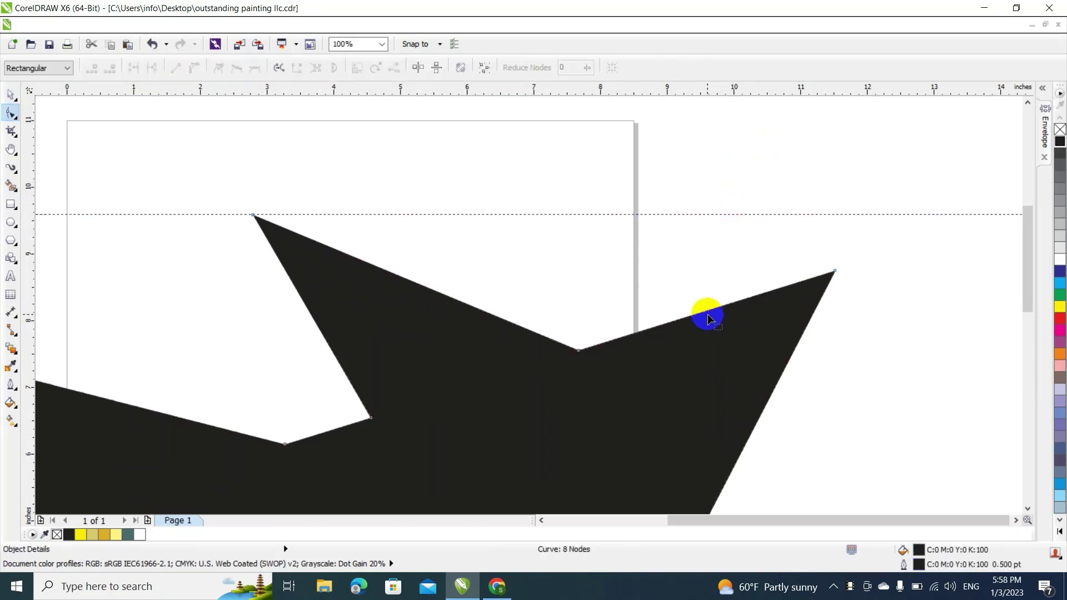
double_click(707, 311)
double_click(695, 316)
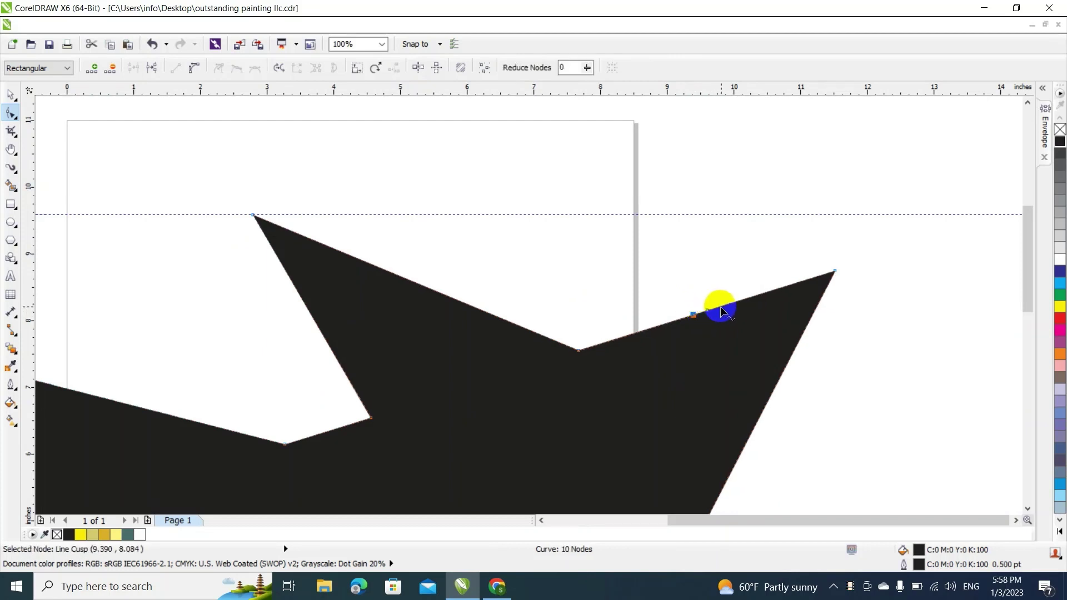
double_click(721, 309)
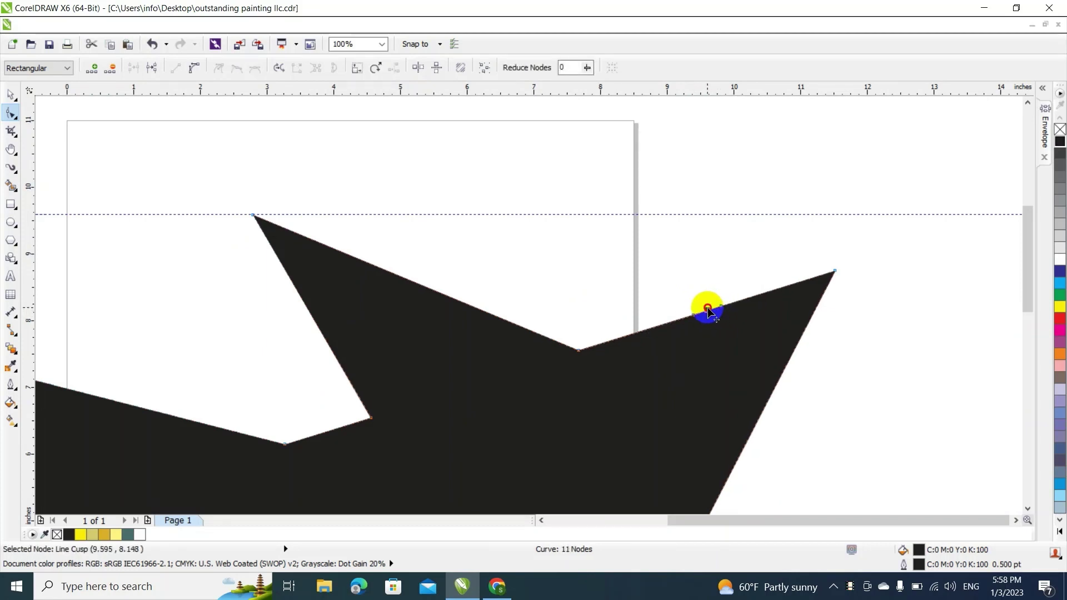
Pull the middle node up to the guideline, add a second top node there, and align the base nodes to form an upright chimney
drag(707, 309, 690, 213)
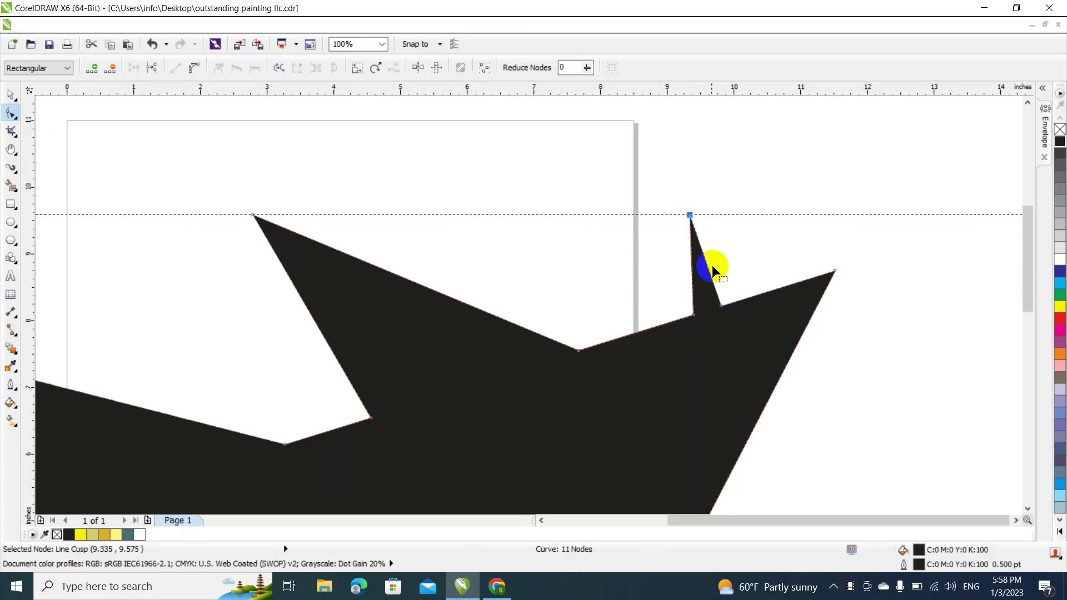
double_click(707, 259)
drag(708, 259, 729, 215)
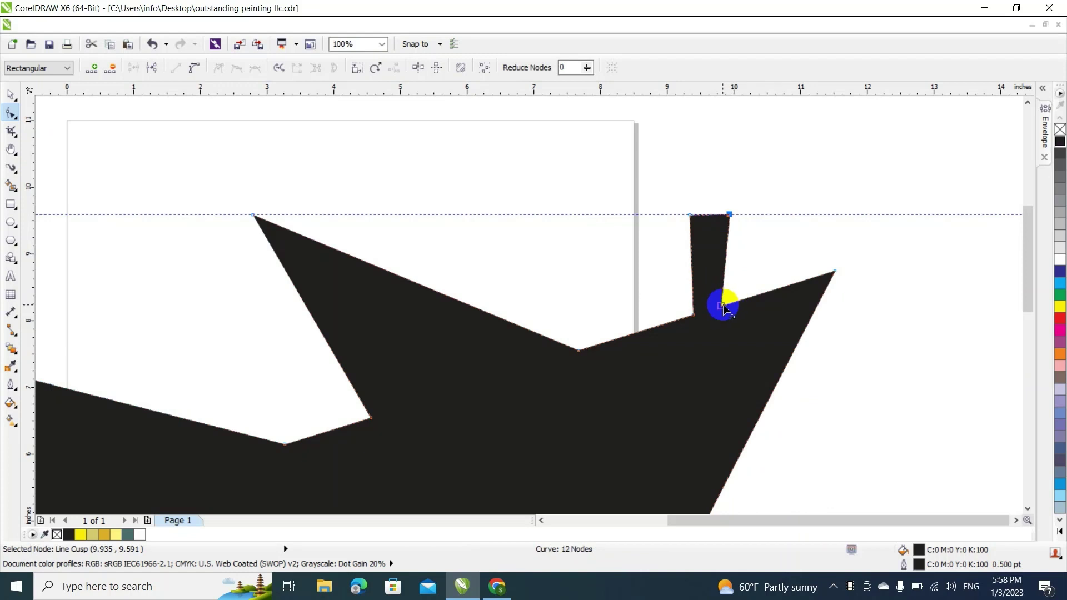
drag(723, 307, 728, 304)
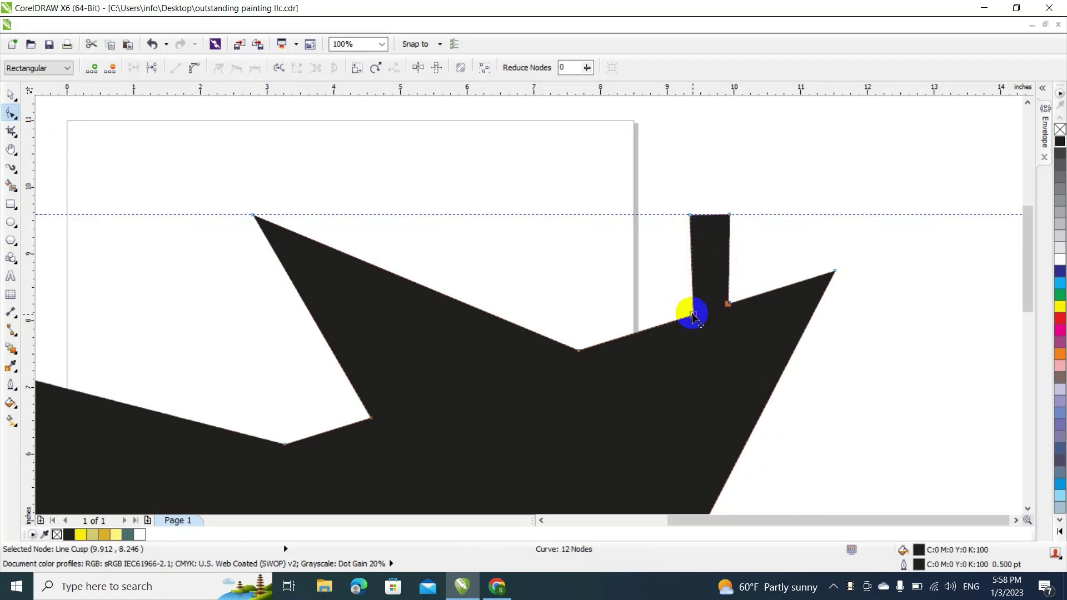
drag(694, 318, 690, 317)
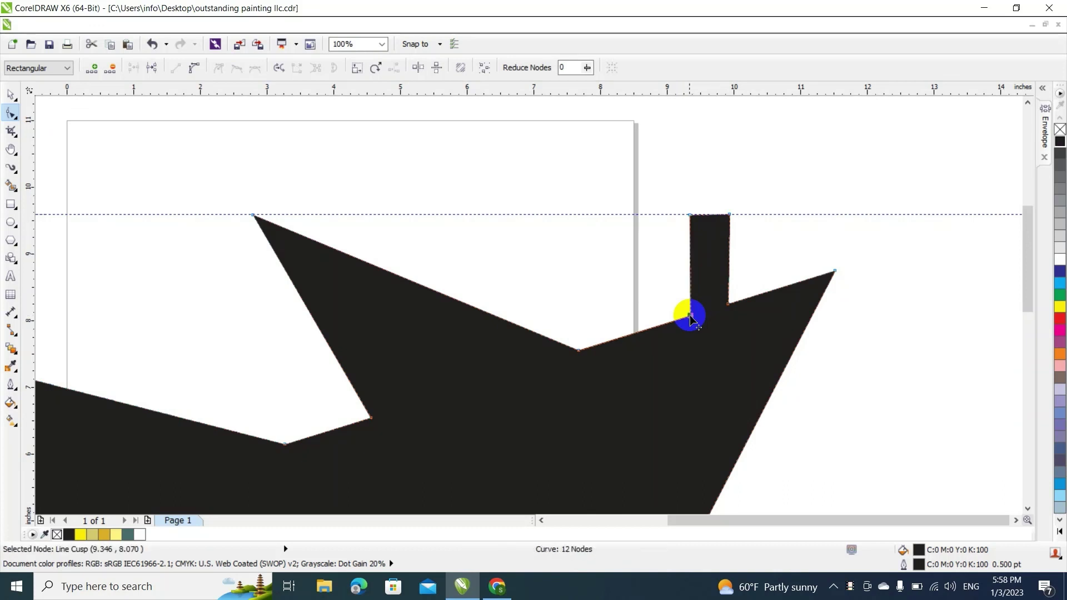
Add a node on the chimney's top edge and lower its top left corner node to bevel the corner
double_click(707, 218)
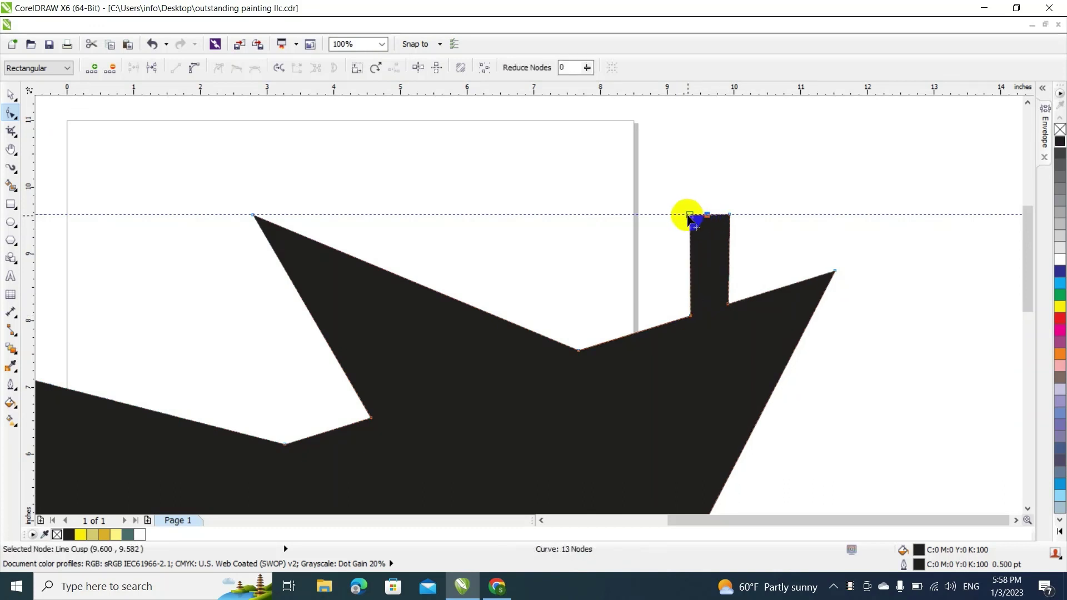
drag(689, 217, 690, 229)
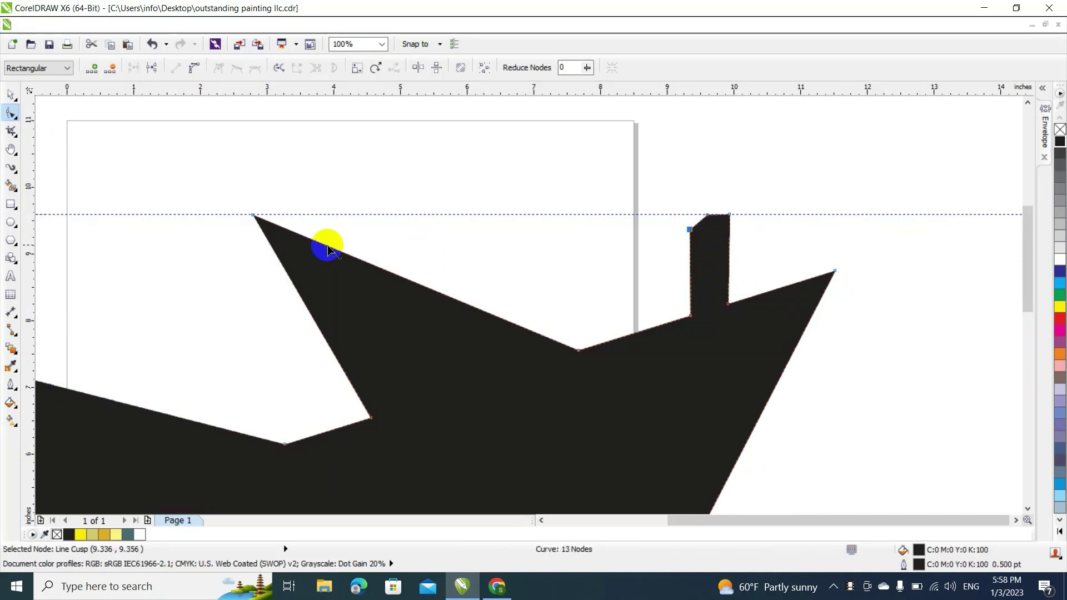
click(10, 98)
click(891, 257)
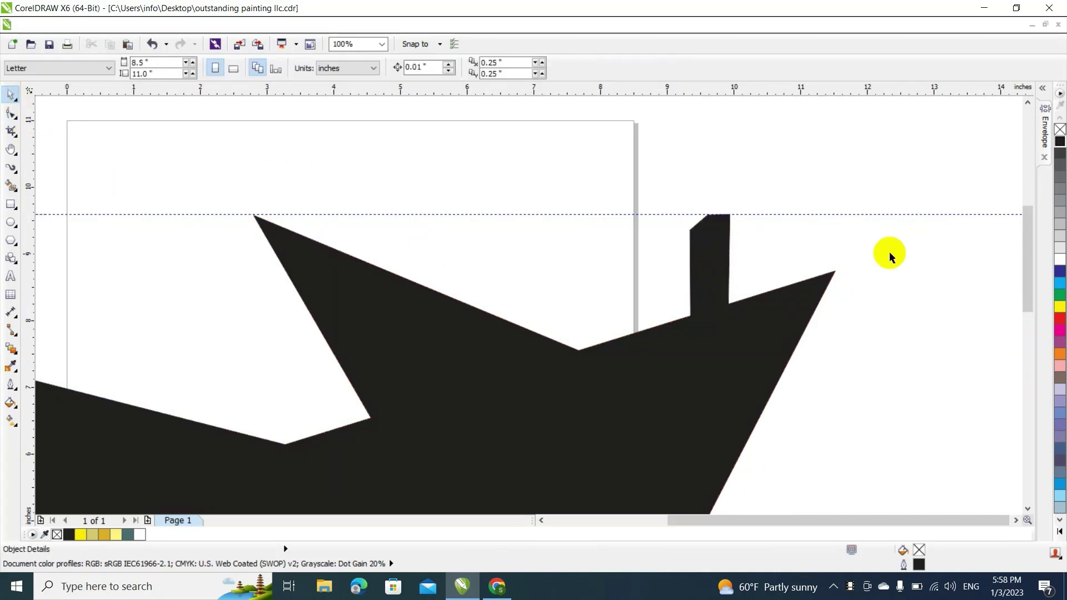
Widen the chimney by moving its lower and upper right nodes outward to about x 10.05 in
click(770, 214)
click(754, 268)
click(734, 300)
key(F10)
drag(729, 304, 737, 300)
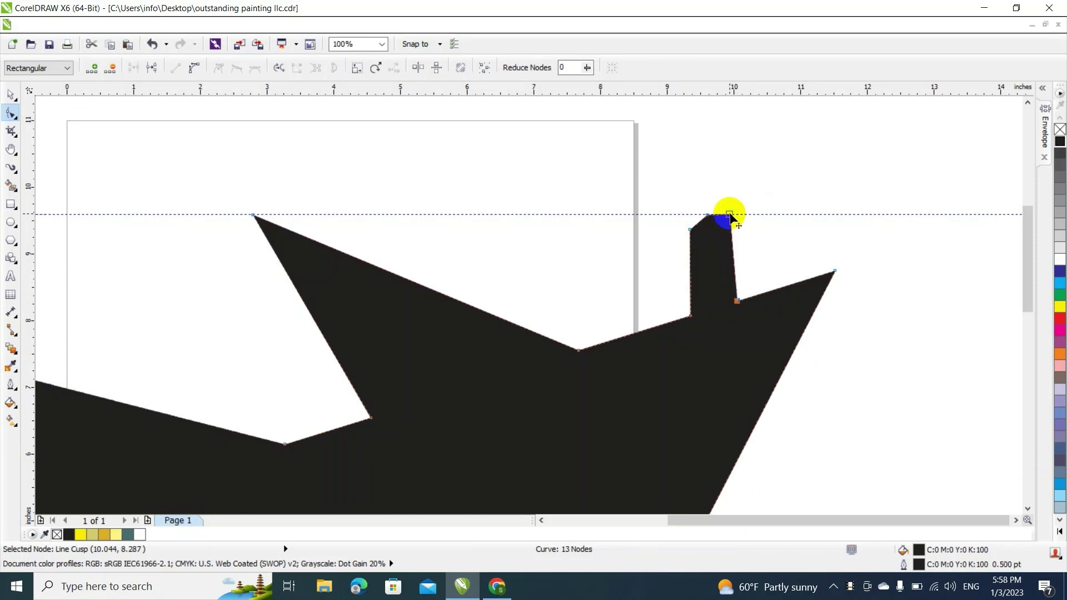
drag(729, 214, 739, 219)
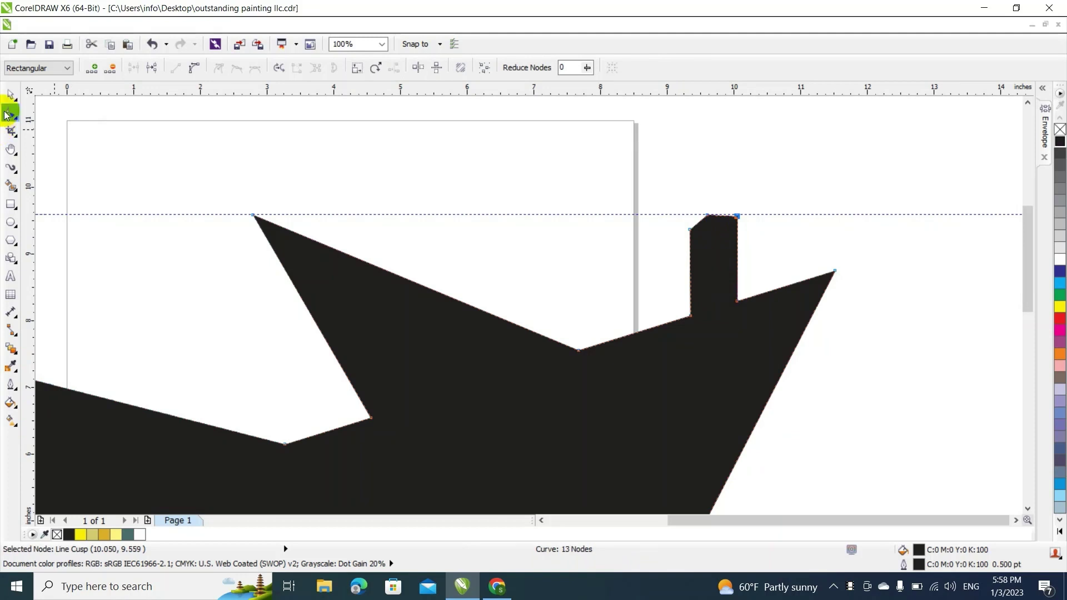
click(10, 94)
click(560, 178)
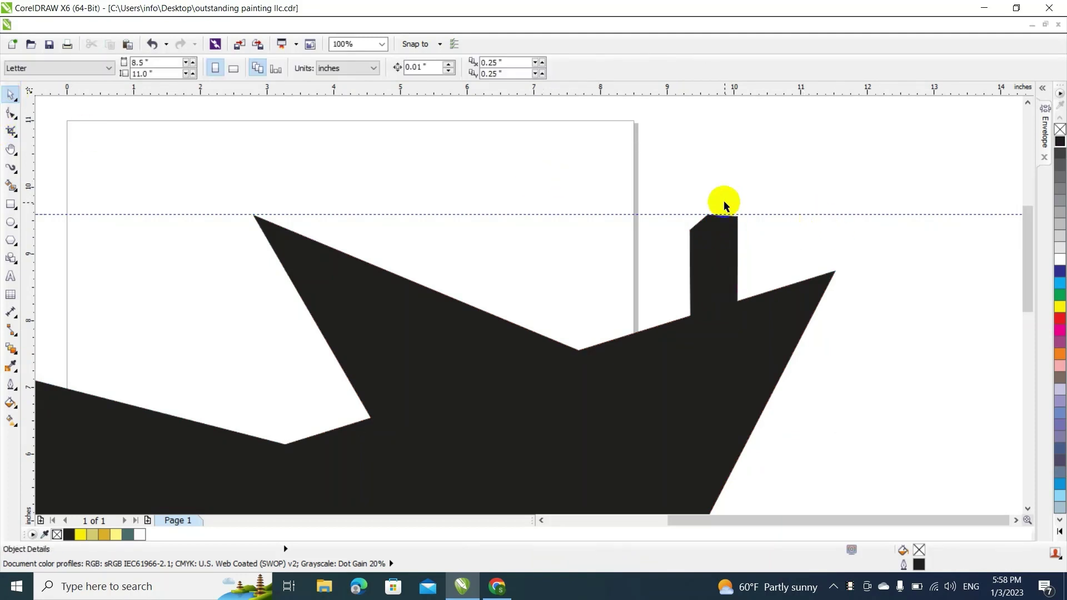
Delete the horizontal guideline and move the shape about 1.3 in right and 2.5 in up
click(748, 215)
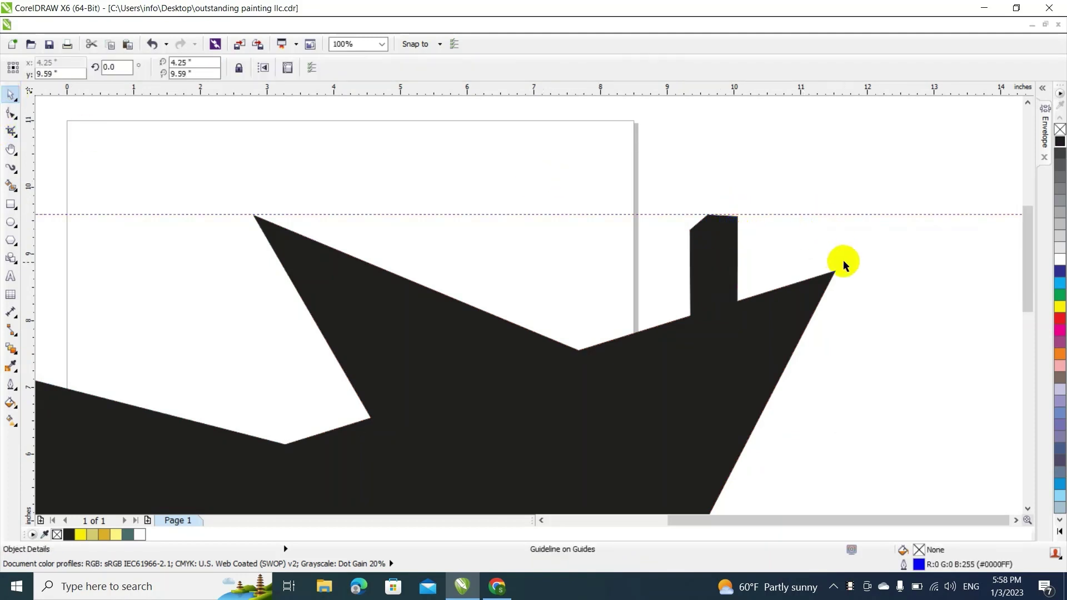
key(Delete)
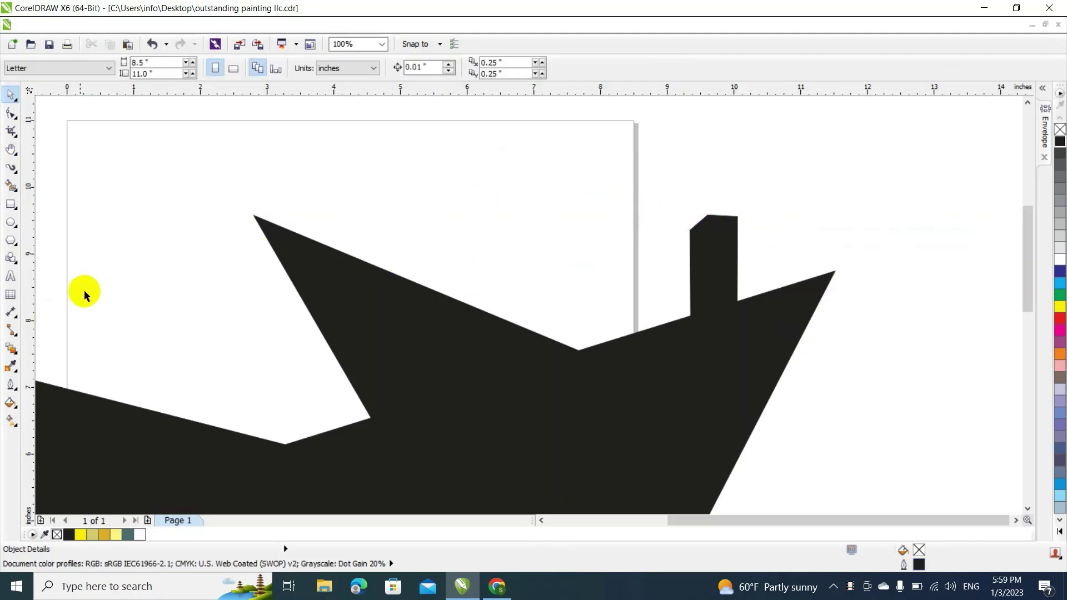
scroll(355, 331, down, 2)
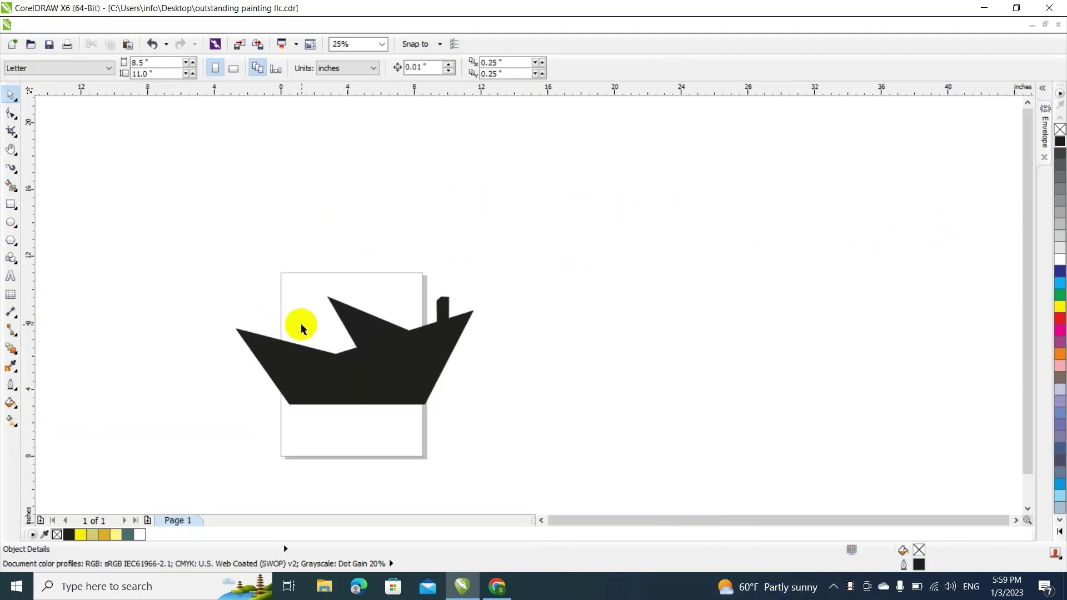
scroll(302, 328, up, 1)
drag(478, 417, 527, 332)
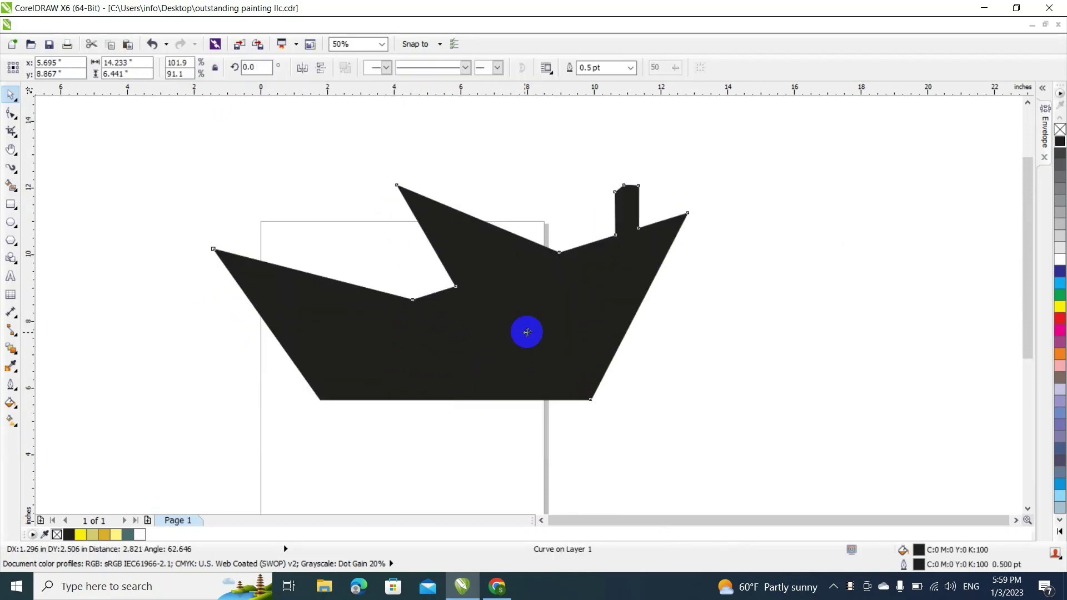
Move the shape's far-right tip node slightly outward, widening the shape to about 14.5 in
click(665, 228)
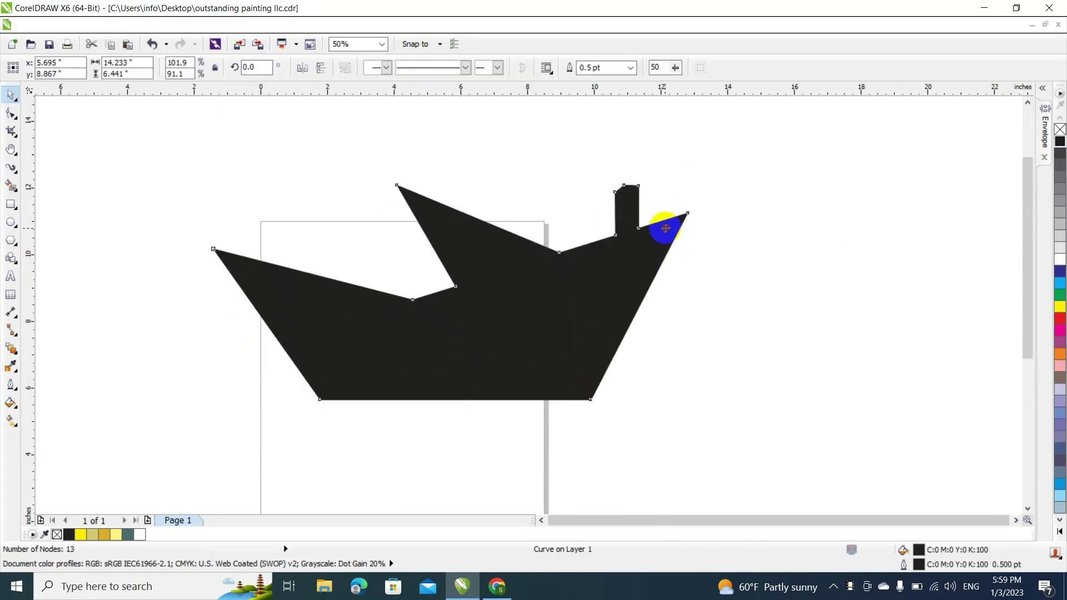
key(F10)
mouse_move(688, 212)
mouse_down()
mouse_move(706, 207)
mouse_move(698, 211)
mouse_up()
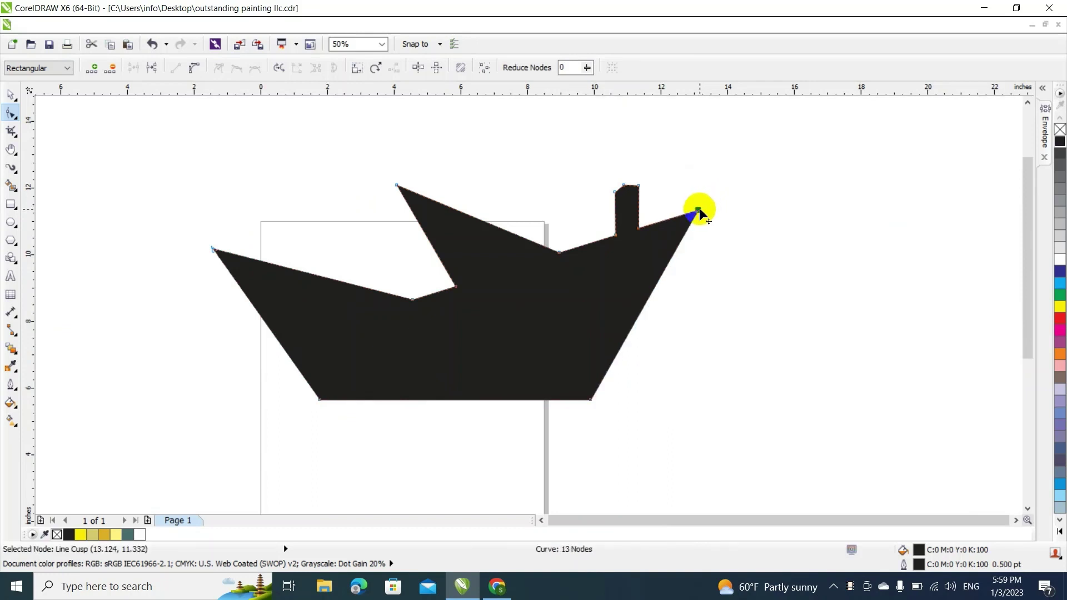
click(11, 95)
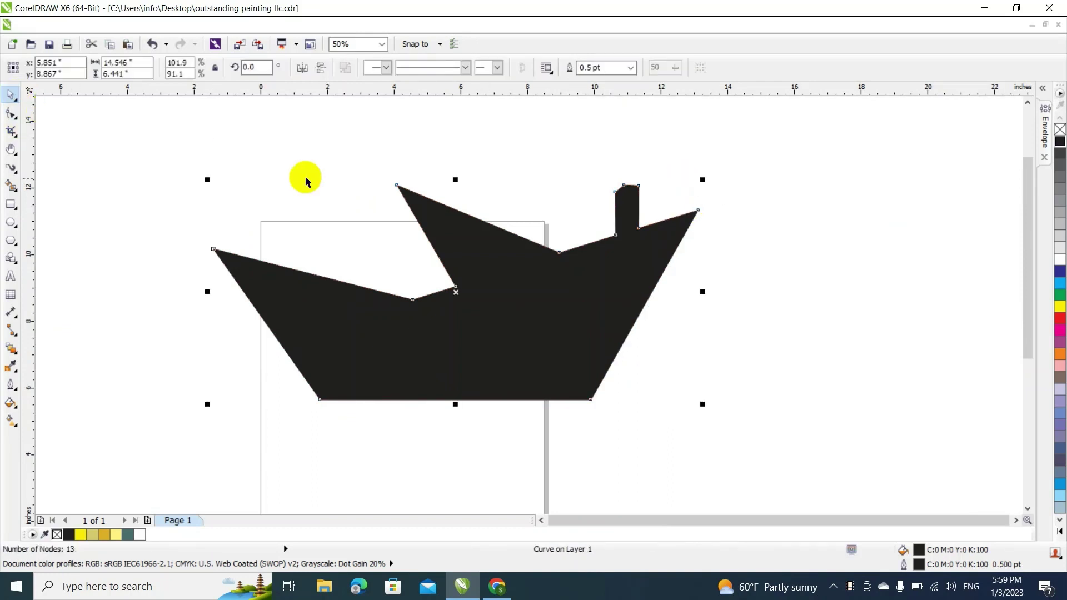
click(309, 175)
click(464, 285)
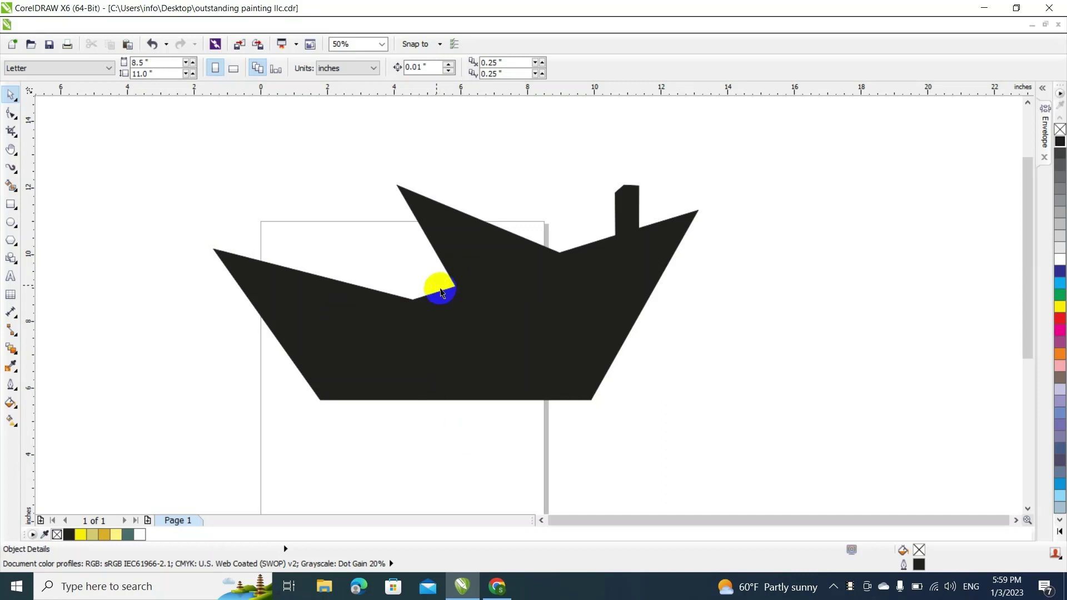
double_click(439, 299)
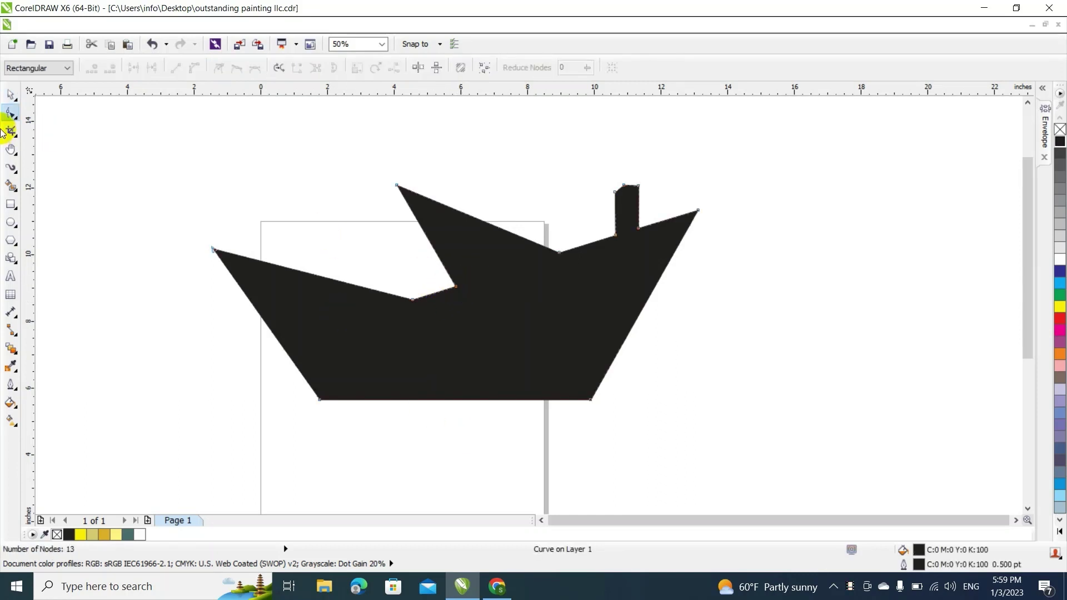
click(12, 96)
click(175, 167)
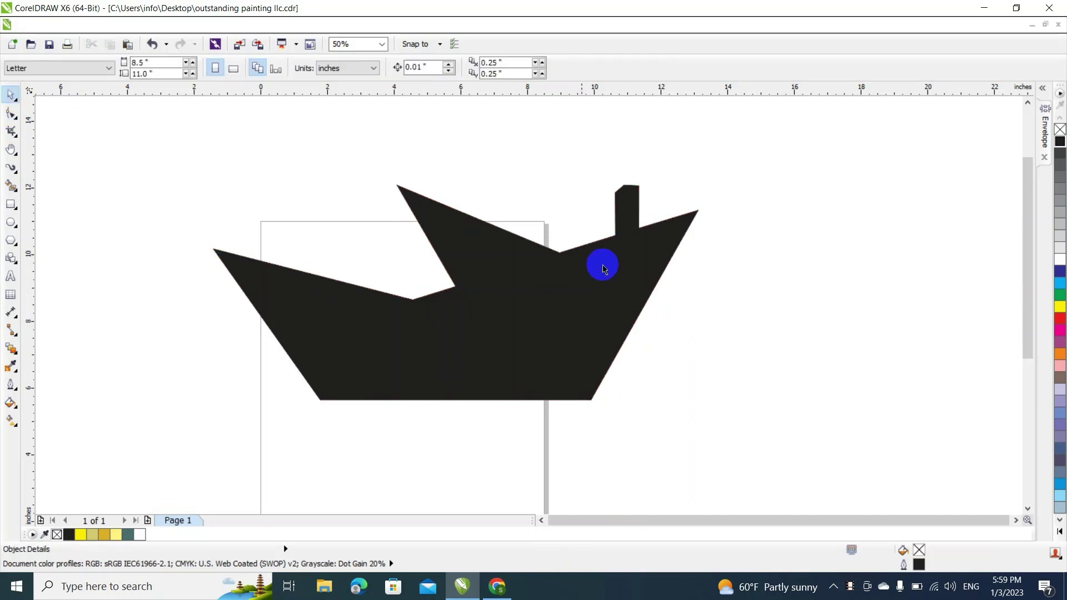
click(442, 293)
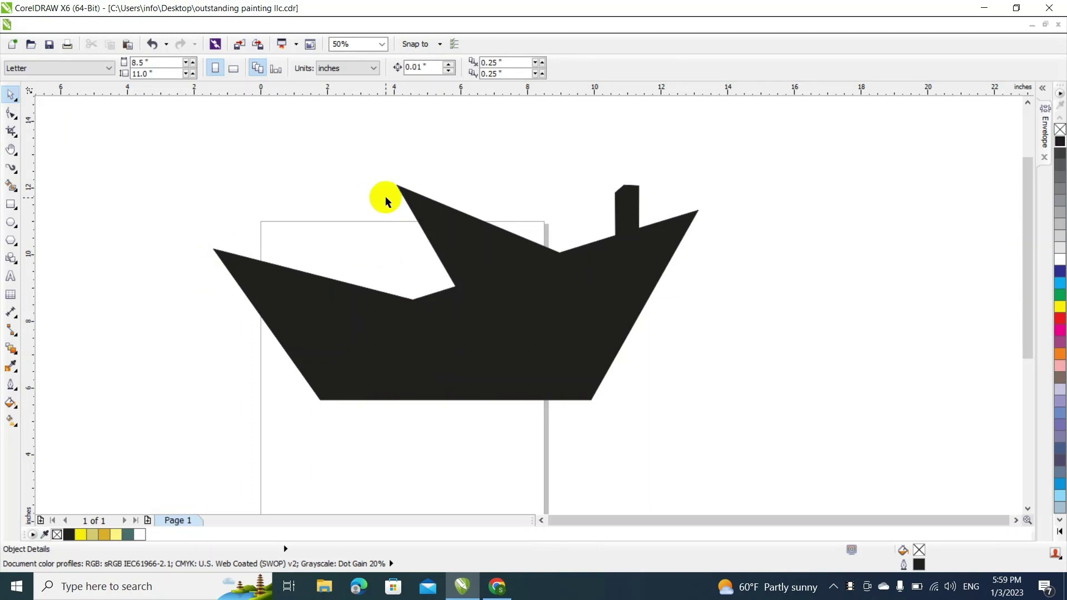
Place a horizontal guideline along the shape's base and pull an added node near the left tip down and left onto it as a thin spike
drag(261, 106, 320, 439)
drag(315, 95, 288, 401)
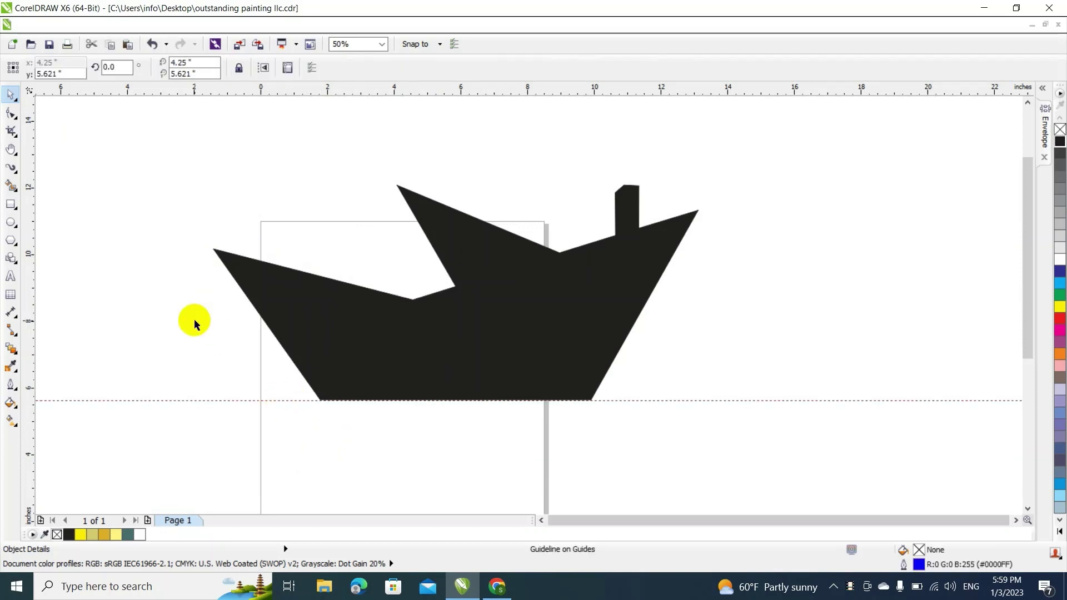
scroll(174, 289, up, 1)
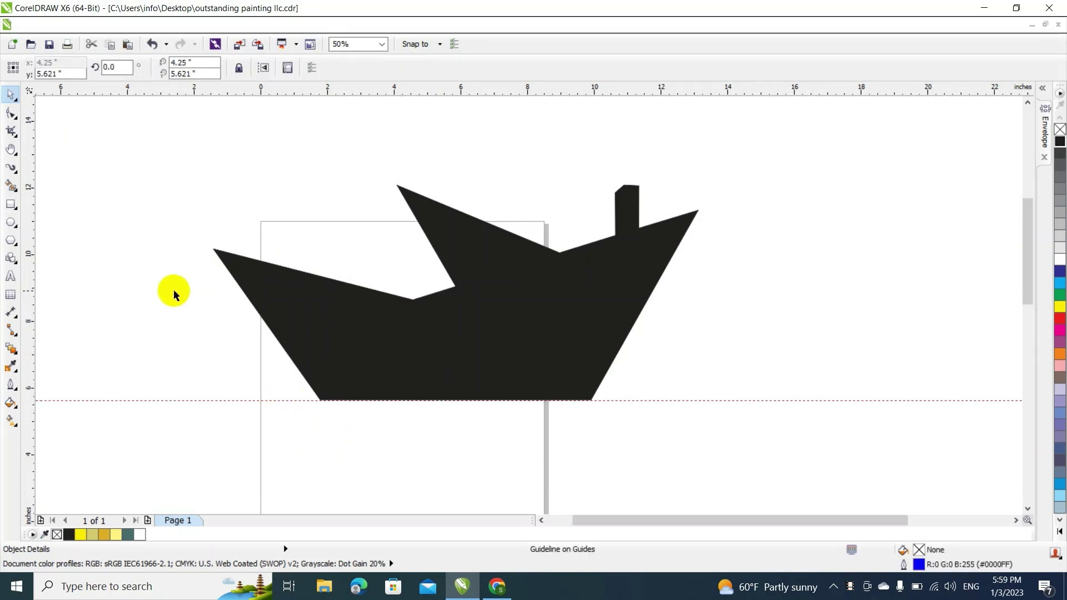
click(302, 248)
key(F10)
drag(267, 231, 93, 443)
Add a node on the spike's inner edge, move it to the guideline, and shift the inner top corner to make an even diagonal strip
double_click(259, 219)
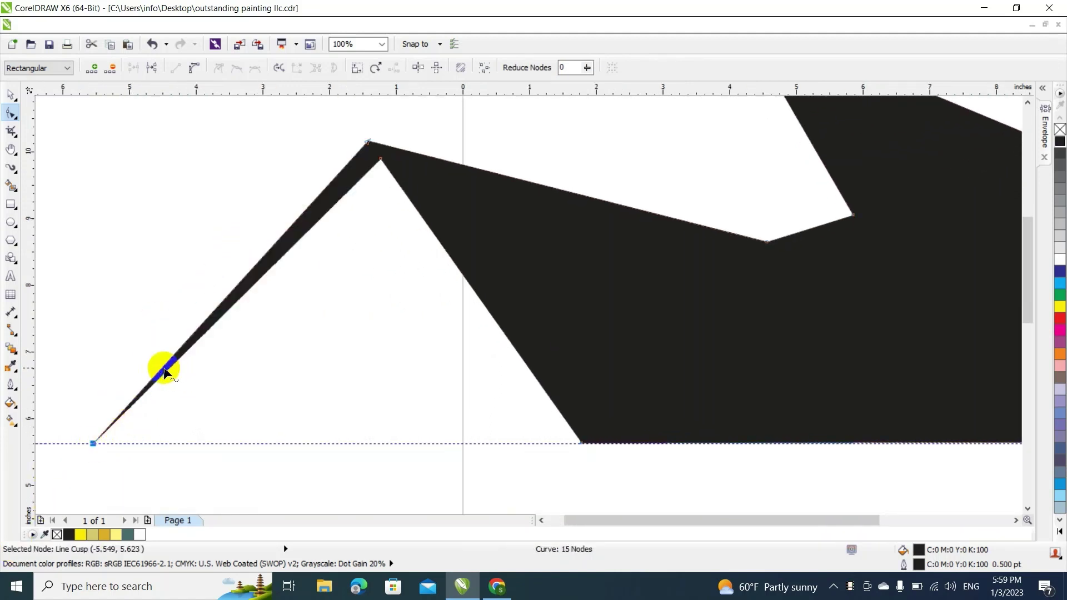
drag(162, 375, 123, 445)
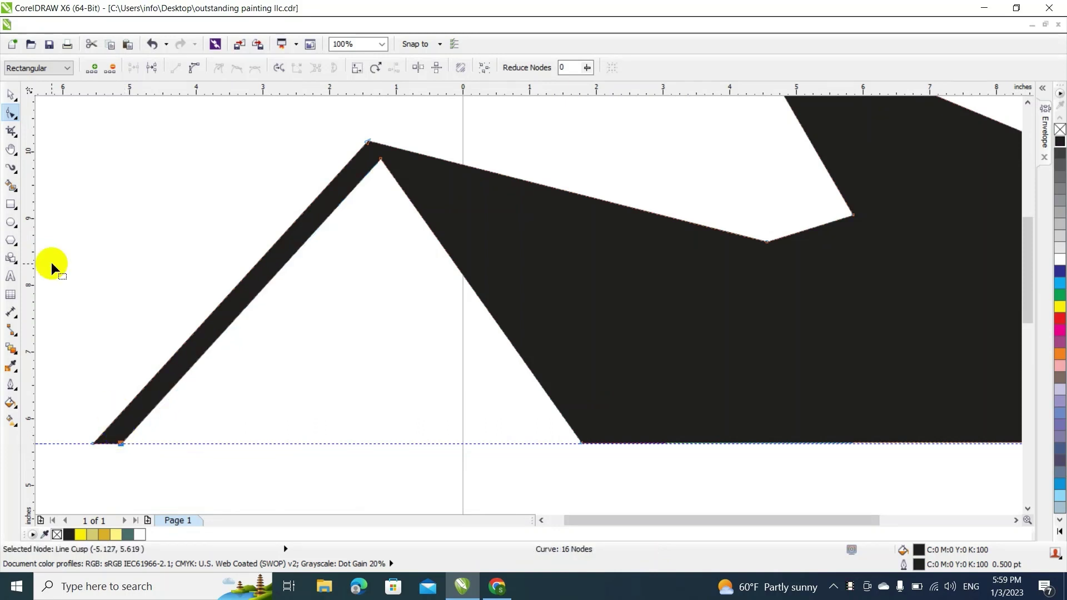
drag(380, 161, 374, 173)
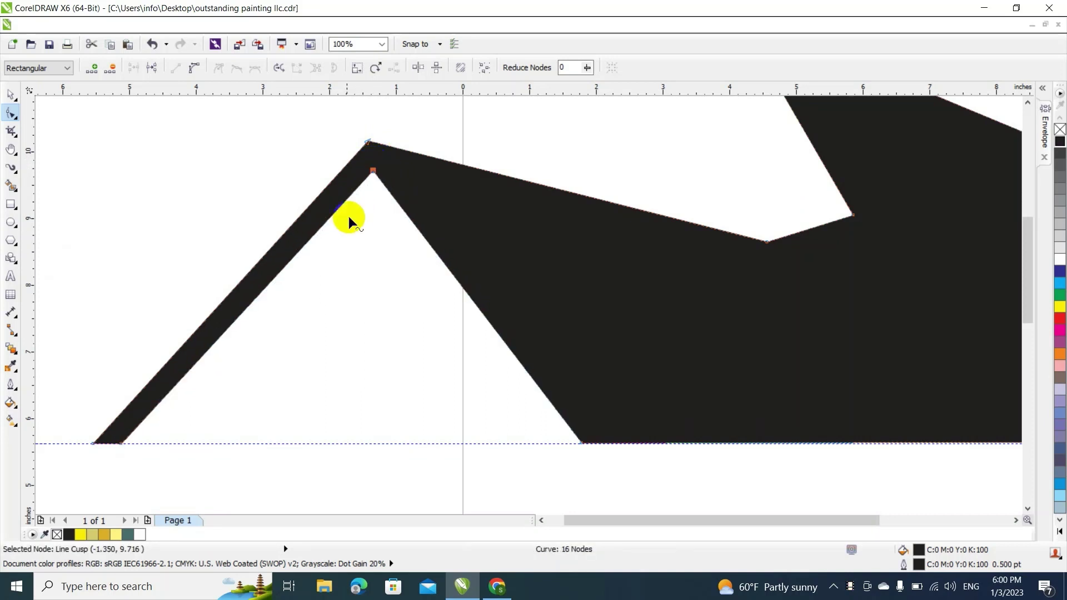
click(354, 188)
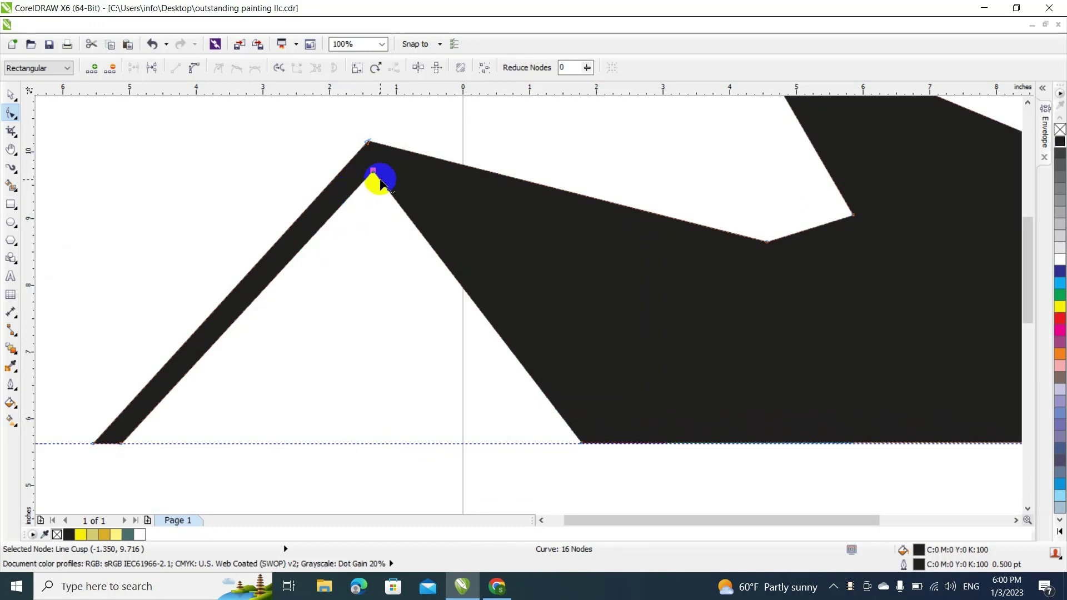
Add two nodes just below the strip's inner top corner and pull one up and right into the hull as a small notch
double_click(378, 179)
double_click(379, 178)
drag(379, 179, 393, 164)
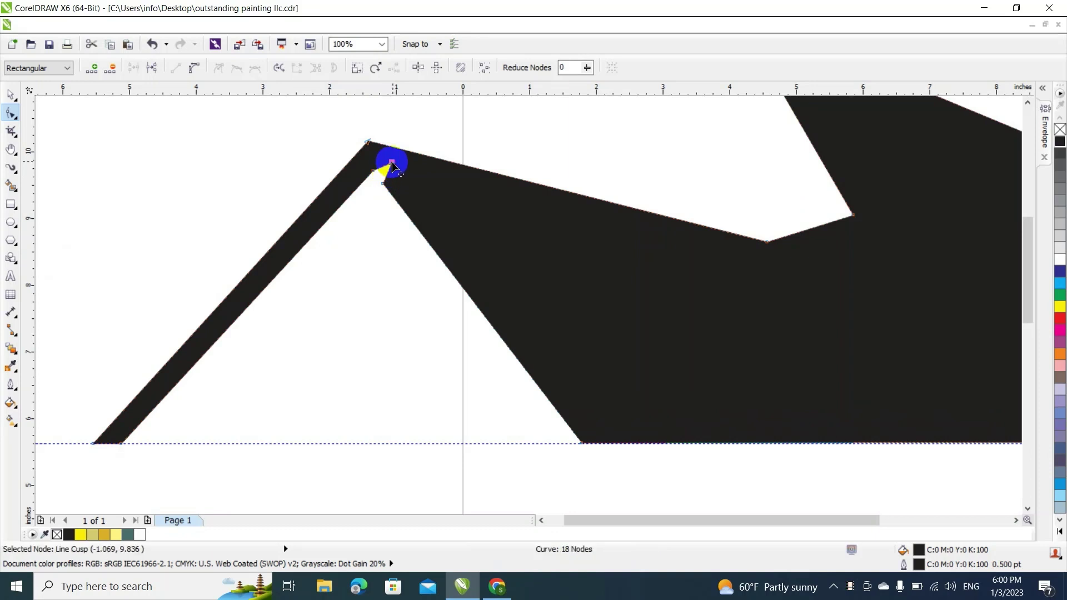
Undo the notch pulled into the hull below the diagonal strip's inner top corner
click(9, 96)
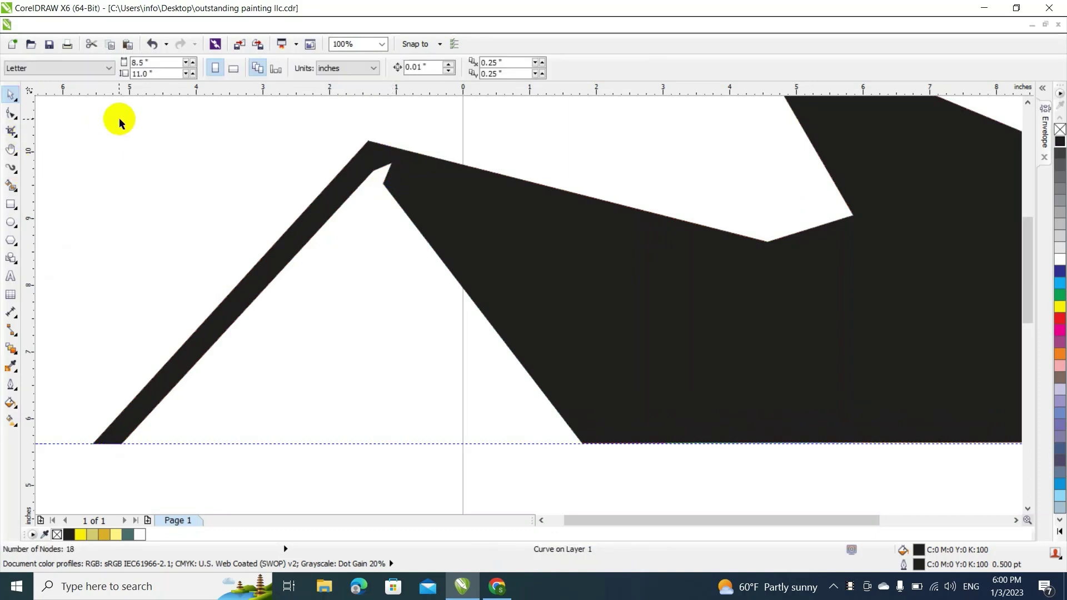
scroll(211, 185, down, 2)
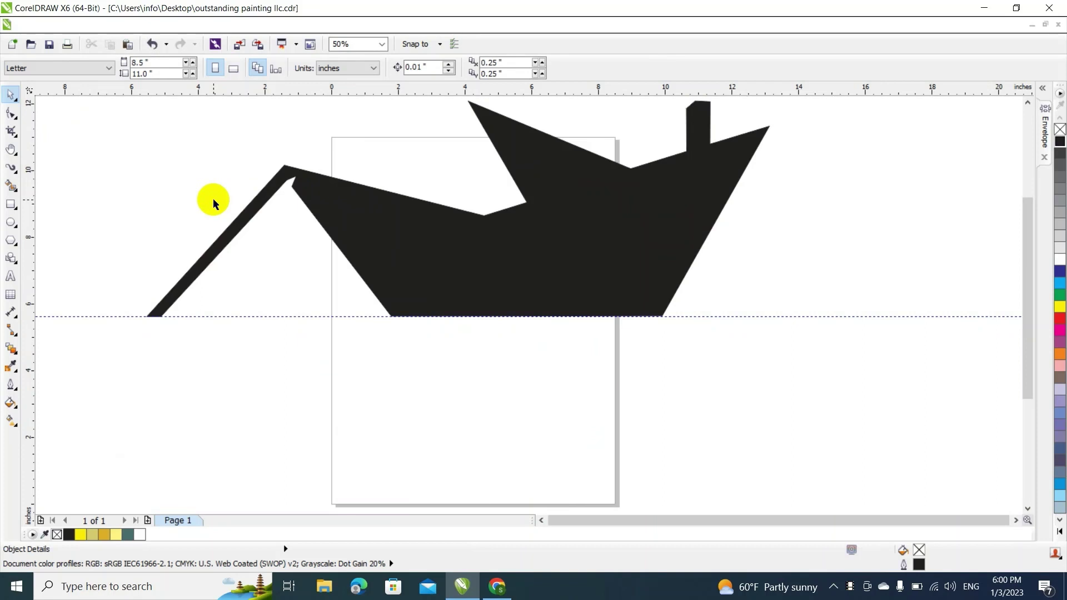
key(ctrl+z)
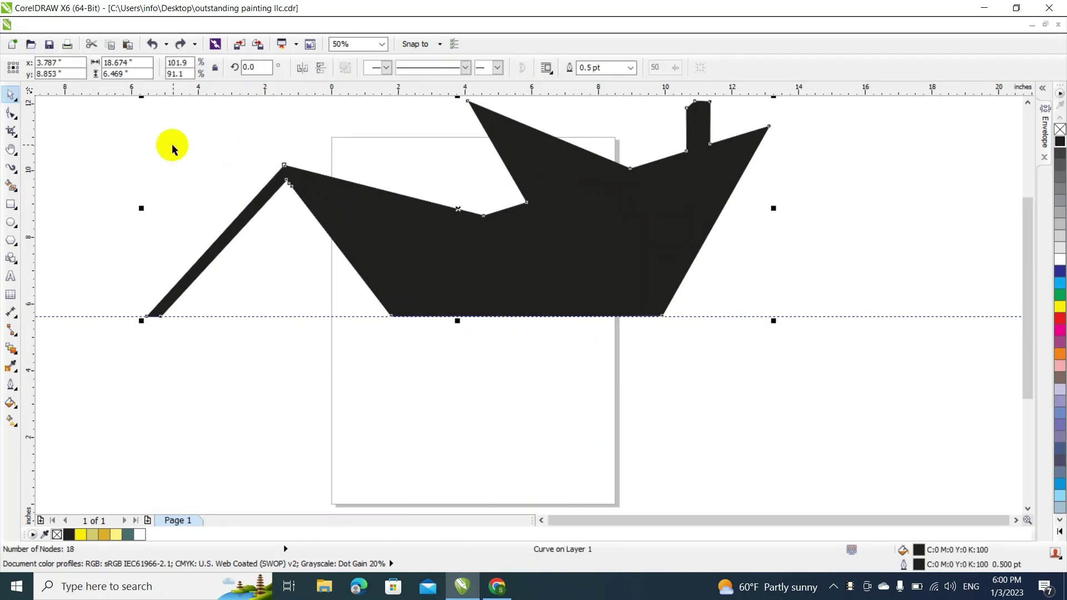
click(286, 238)
click(327, 226)
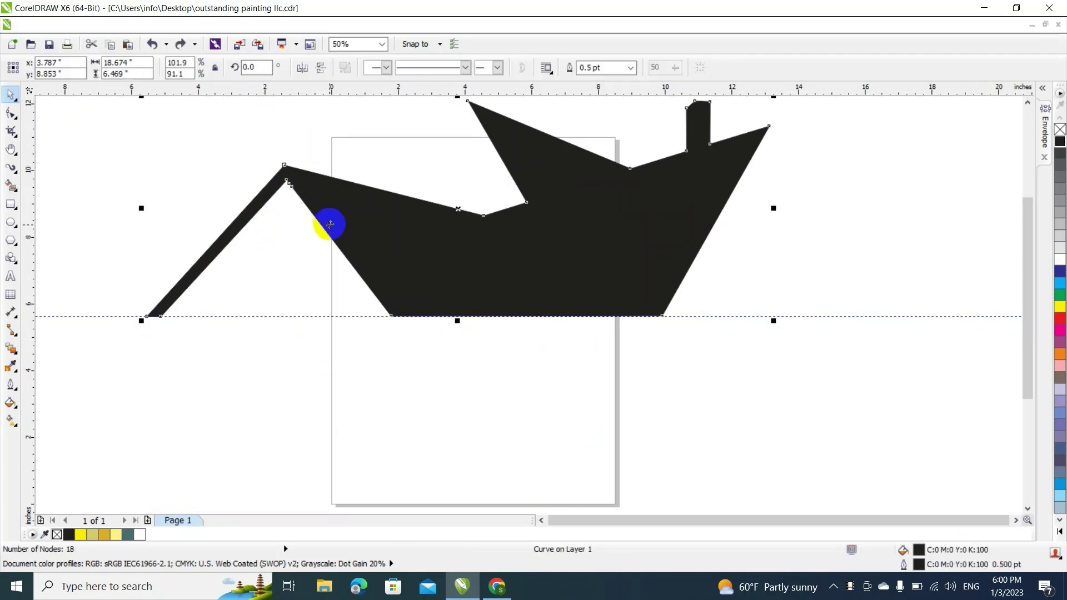
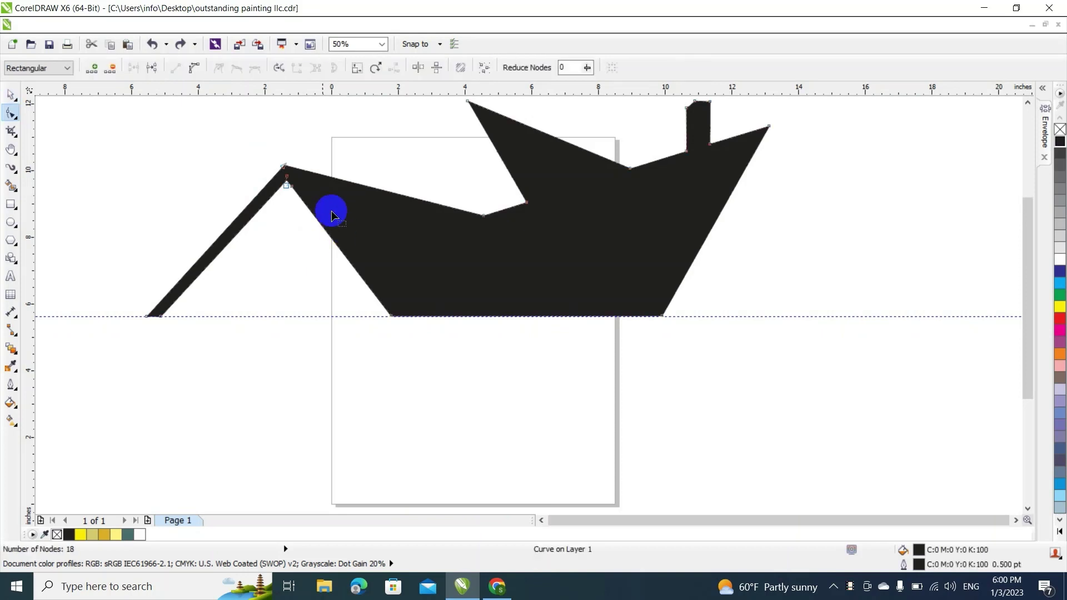
scroll(282, 156, up, 2)
click(300, 222)
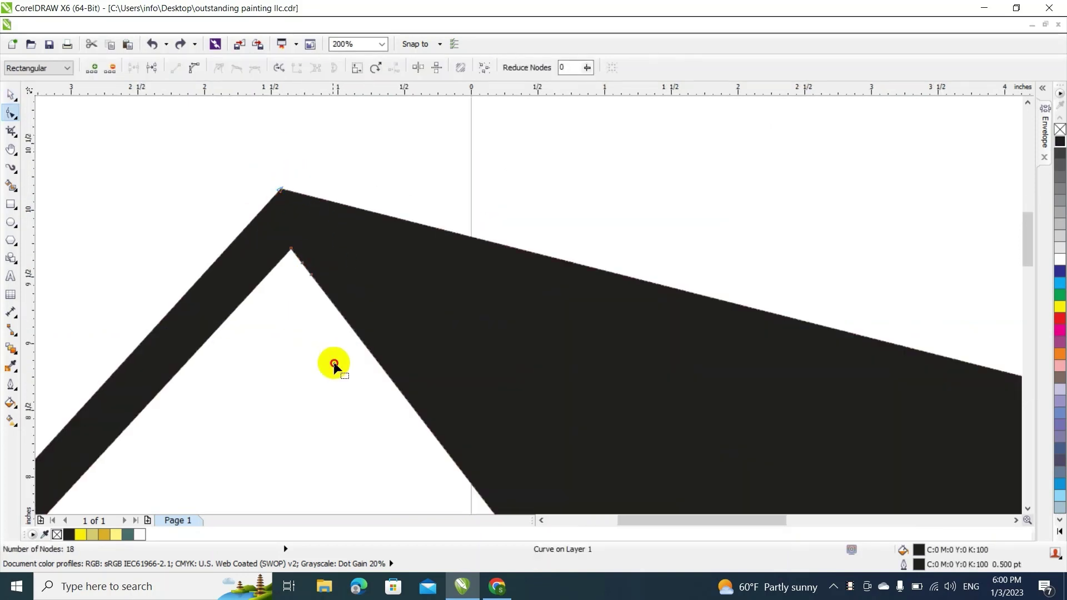
drag(333, 365, 294, 269)
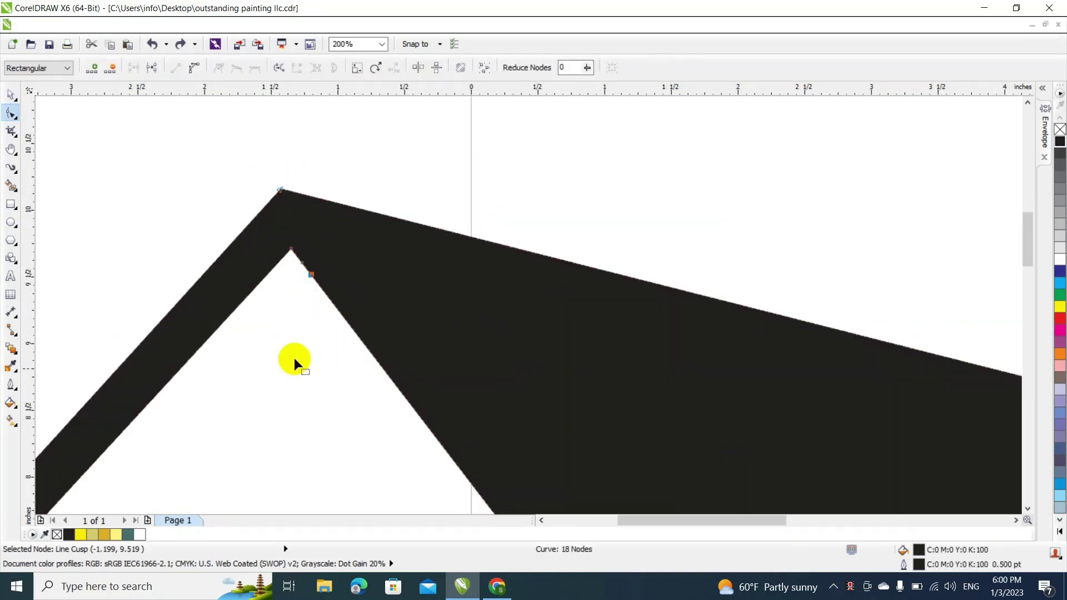
click(11, 100)
click(113, 152)
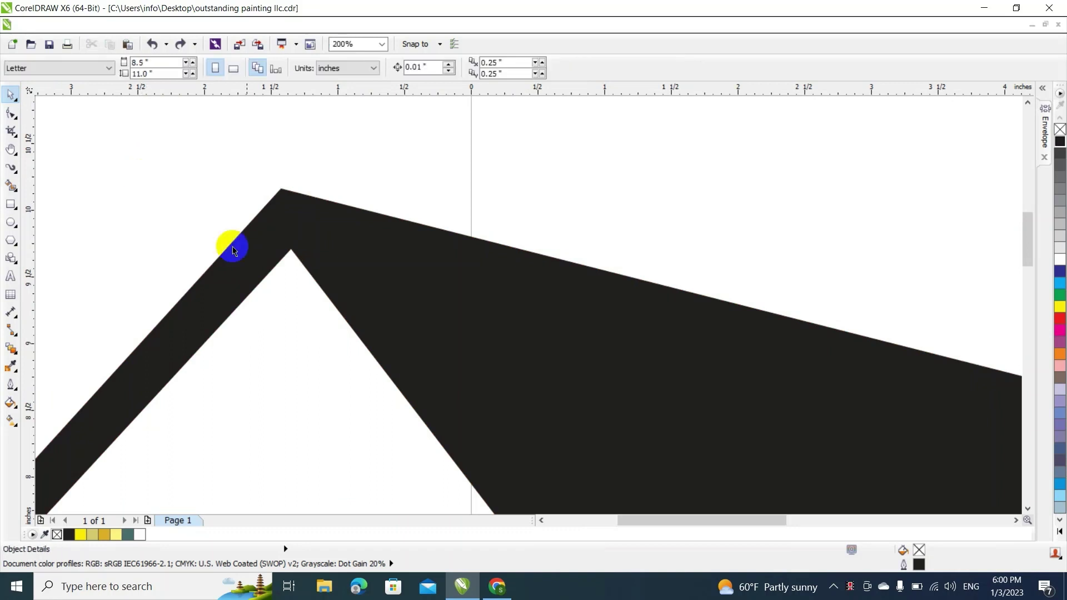
Delete the two extra nodes just below the diagonal strip's inner top corner
double_click(340, 281)
click(305, 270)
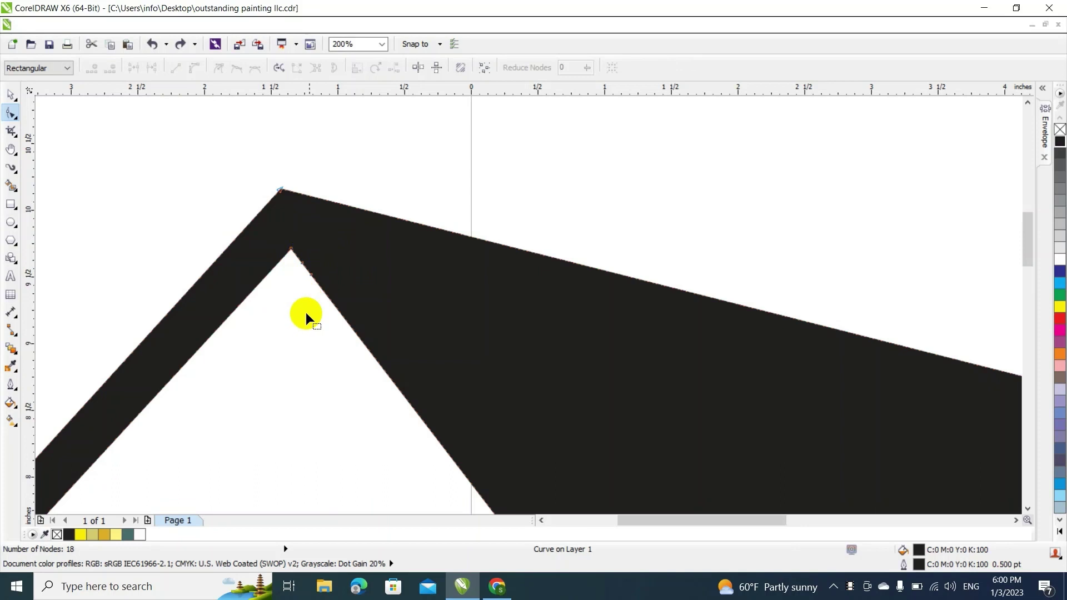
drag(318, 288, 297, 261)
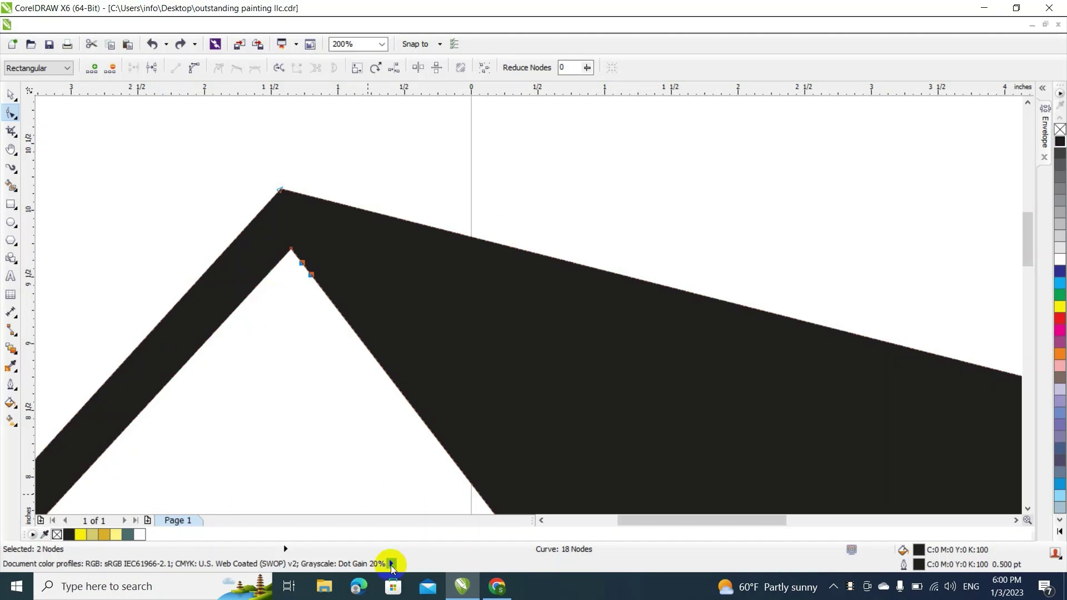
key(Delete)
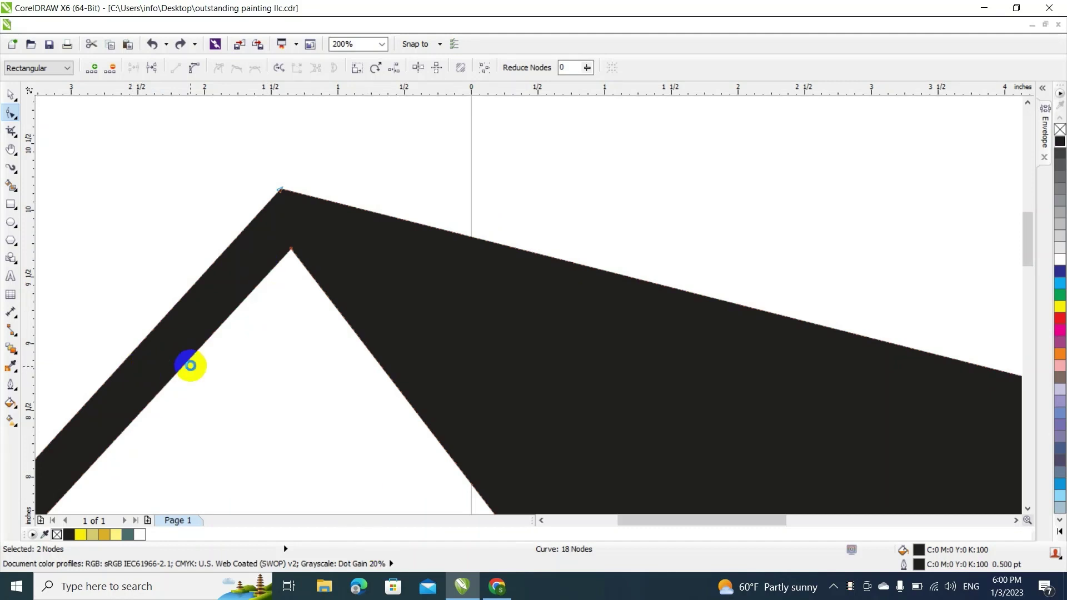
click(12, 95)
click(202, 201)
scroll(192, 324, down, 2)
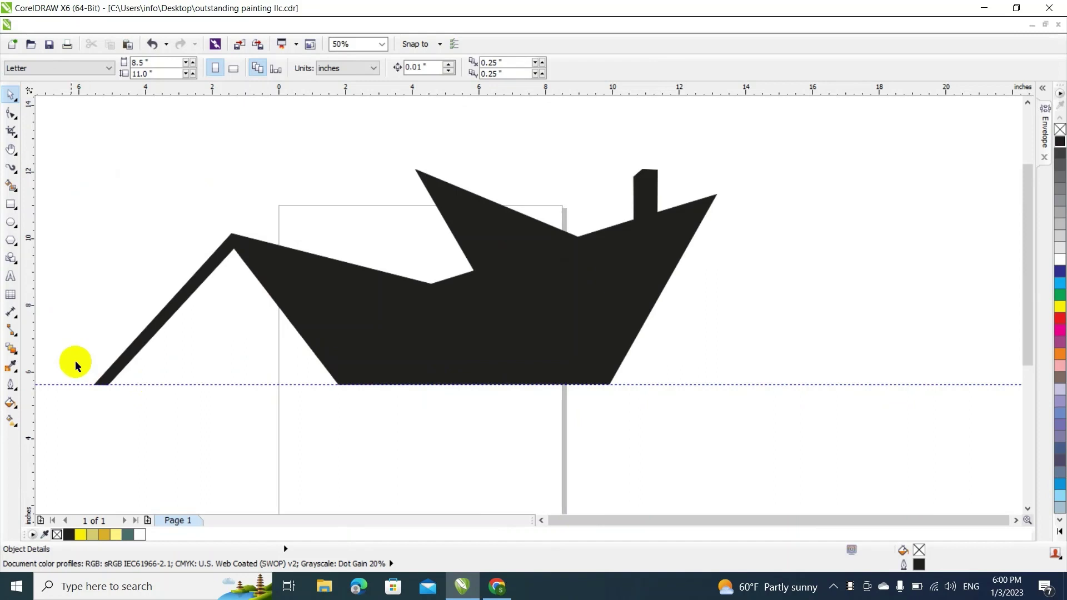
Move the diagonal strip's two lower end nodes right along the base guideline, narrowing the whole shape to about 18.2 in
scroll(66, 379, up, 1)
key(F10)
click(146, 395)
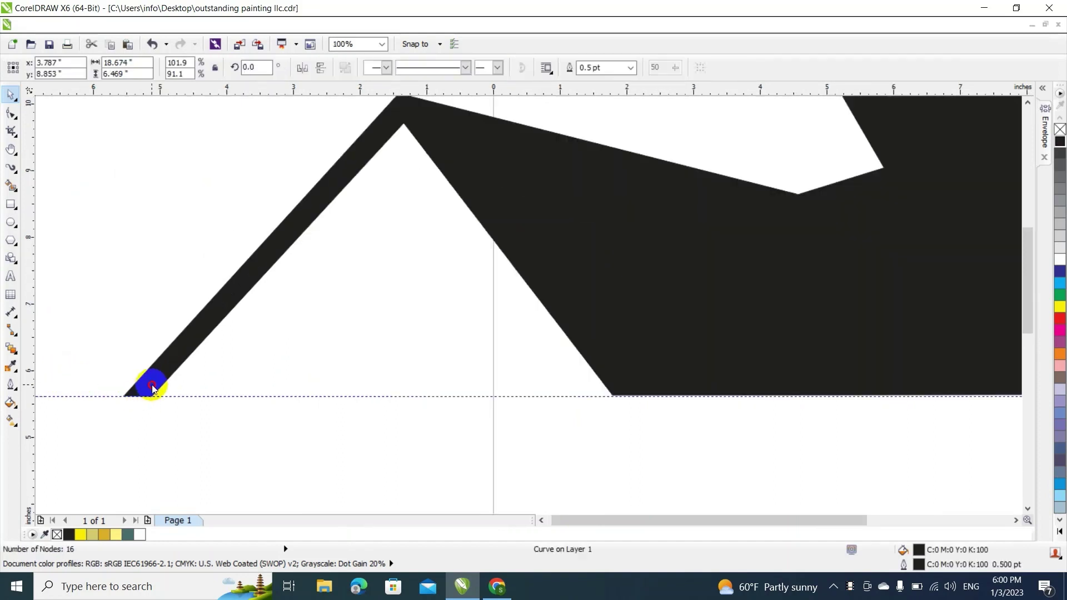
mouse_move(152, 395)
mouse_down()
mouse_move(186, 397)
mouse_move(138, 396)
mouse_move(162, 396)
mouse_up()
scroll(349, 309, down, 2)
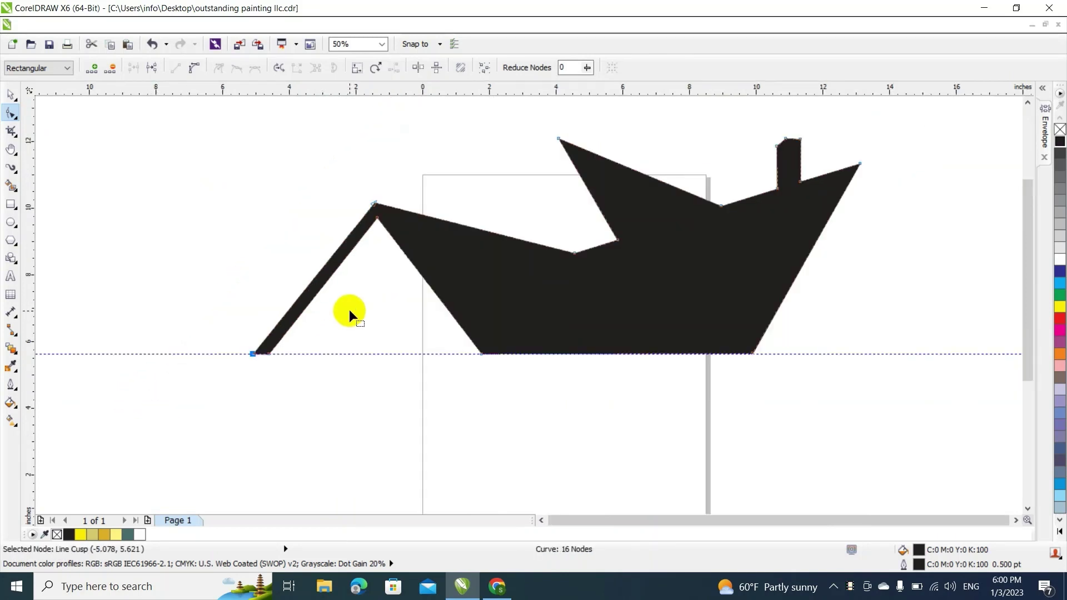
click(10, 95)
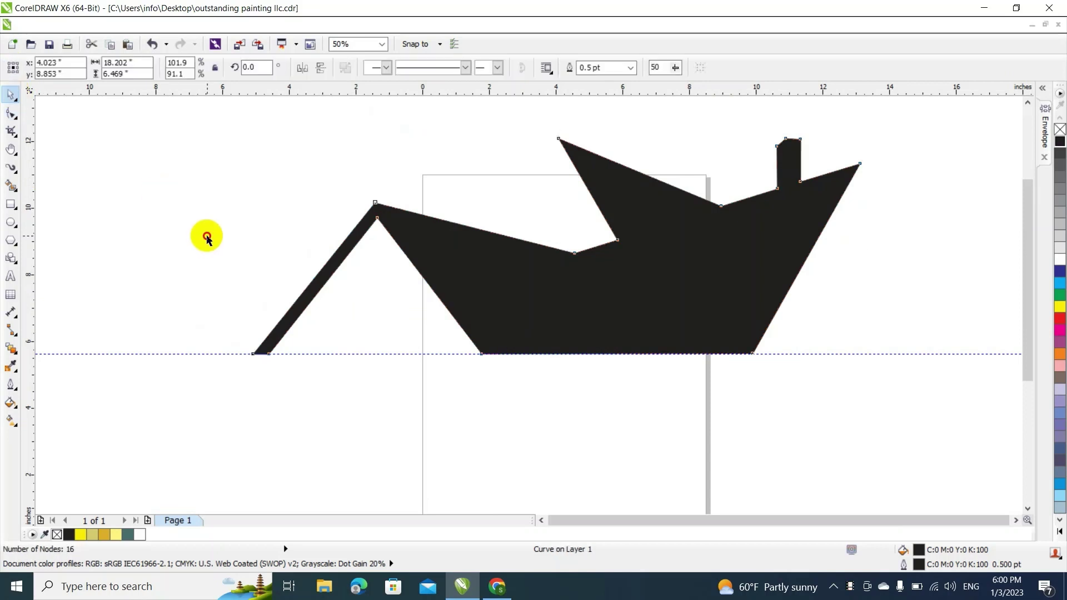
click(208, 233)
Place a horizontal guideline at about 12.1 in, level with the shape's highest points, and delete it
click(392, 354)
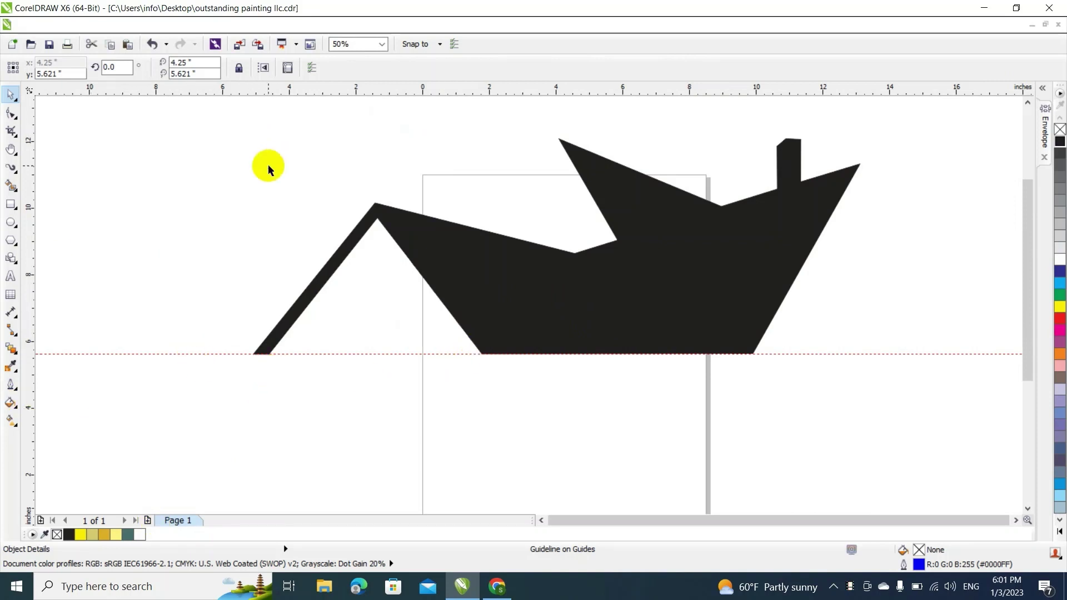
drag(277, 95, 281, 138)
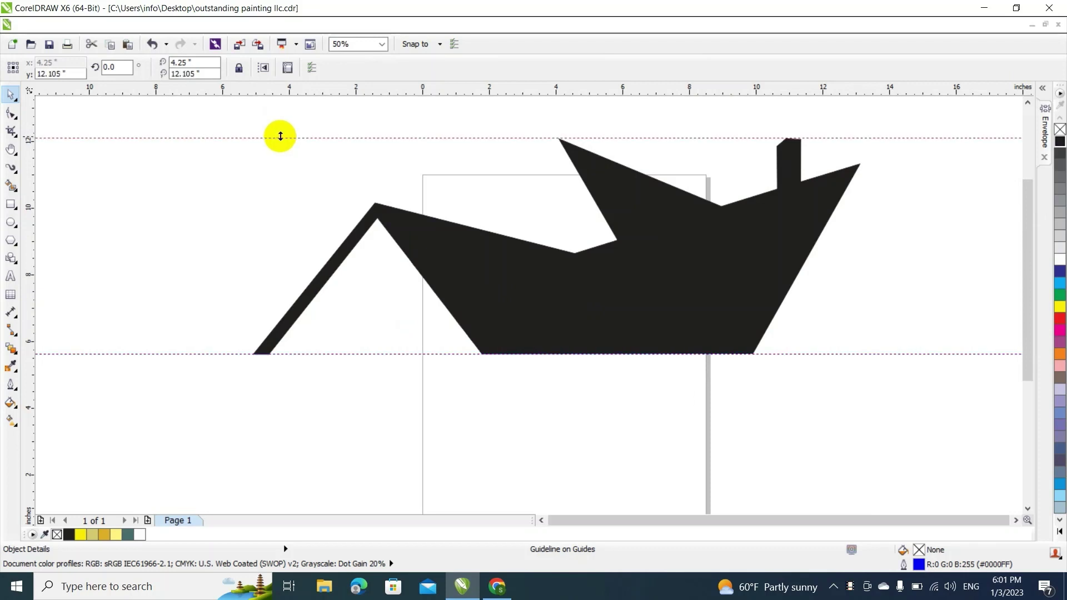
key(Delete)
scroll(422, 356, up, 2)
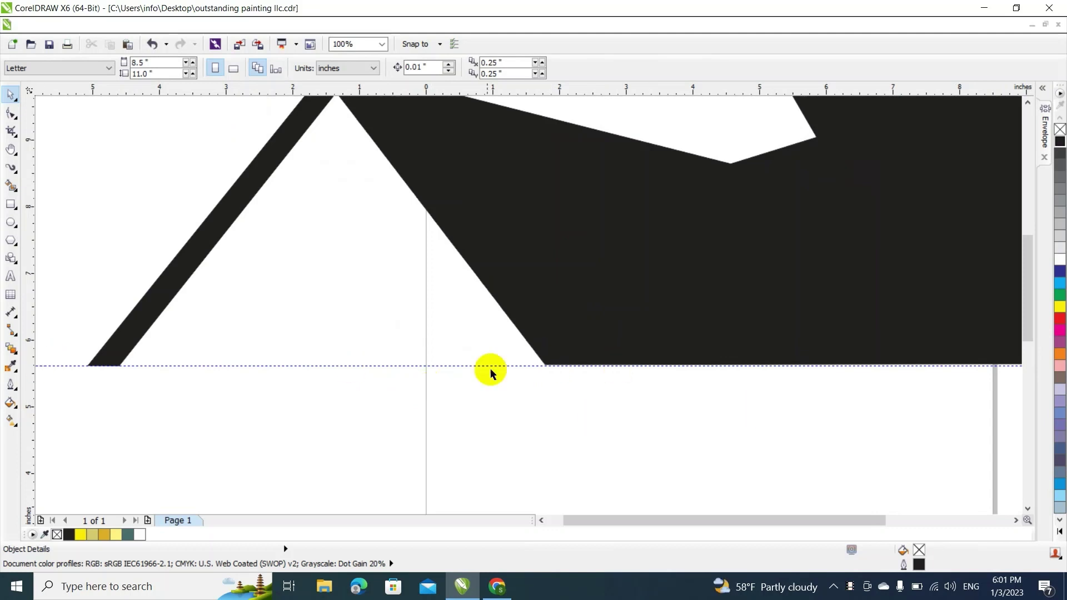
scroll(438, 295, down, 1)
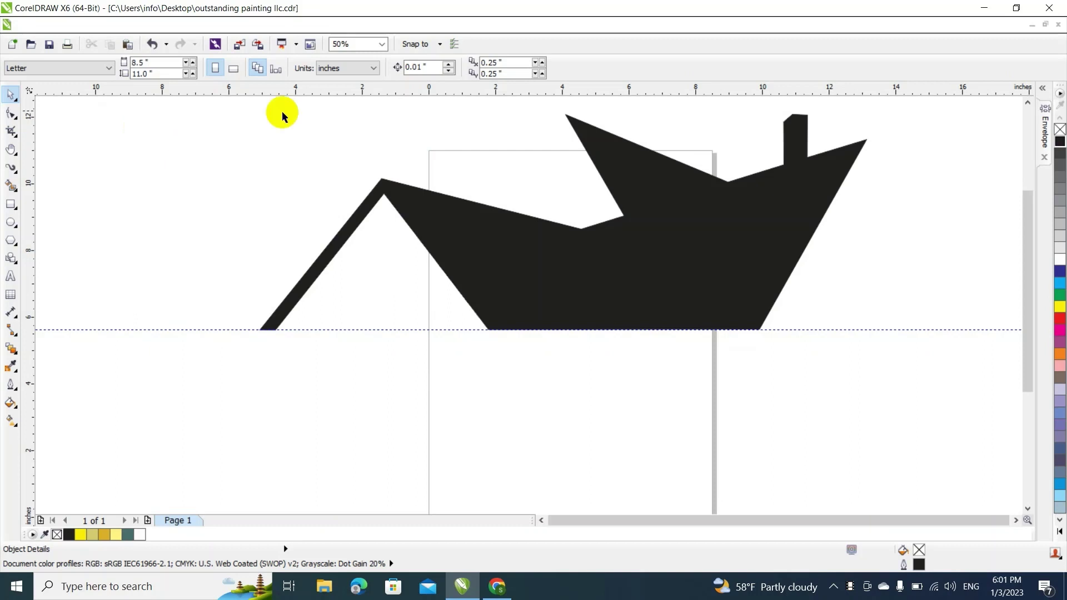
Place vertical guidelines at about -2.96 in and then -6.15 in, deleting each one after placing it
scroll(1017, 238, up, 3)
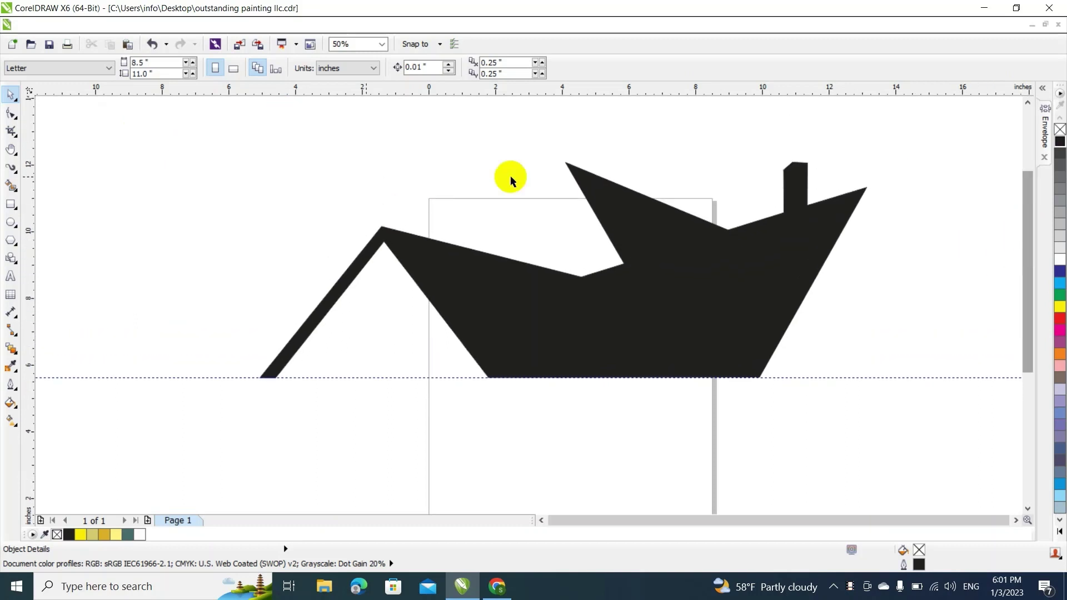
drag(32, 145, 330, 178)
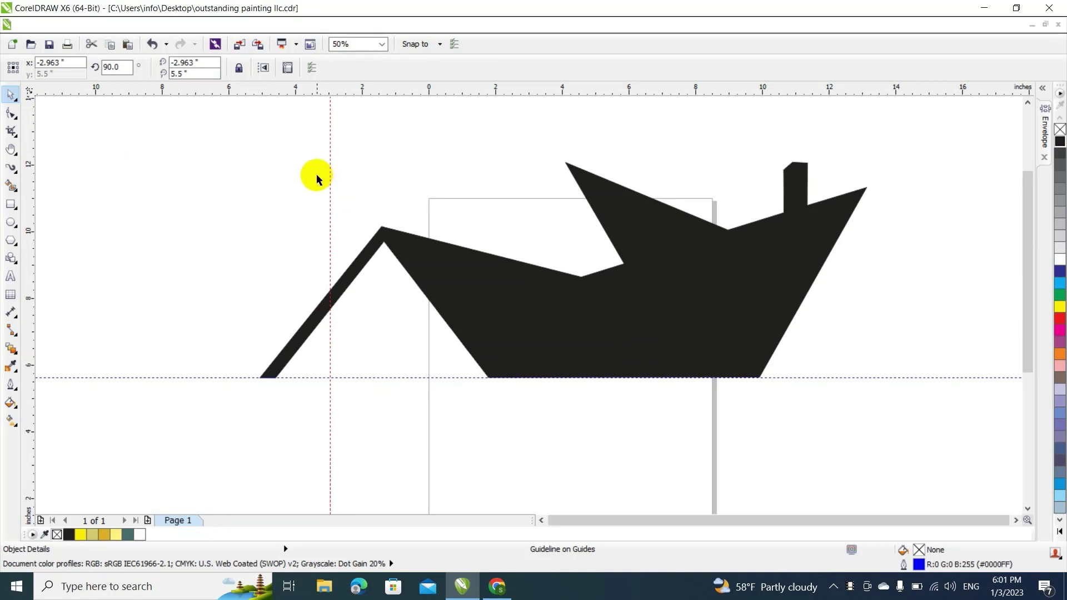
key(Delete)
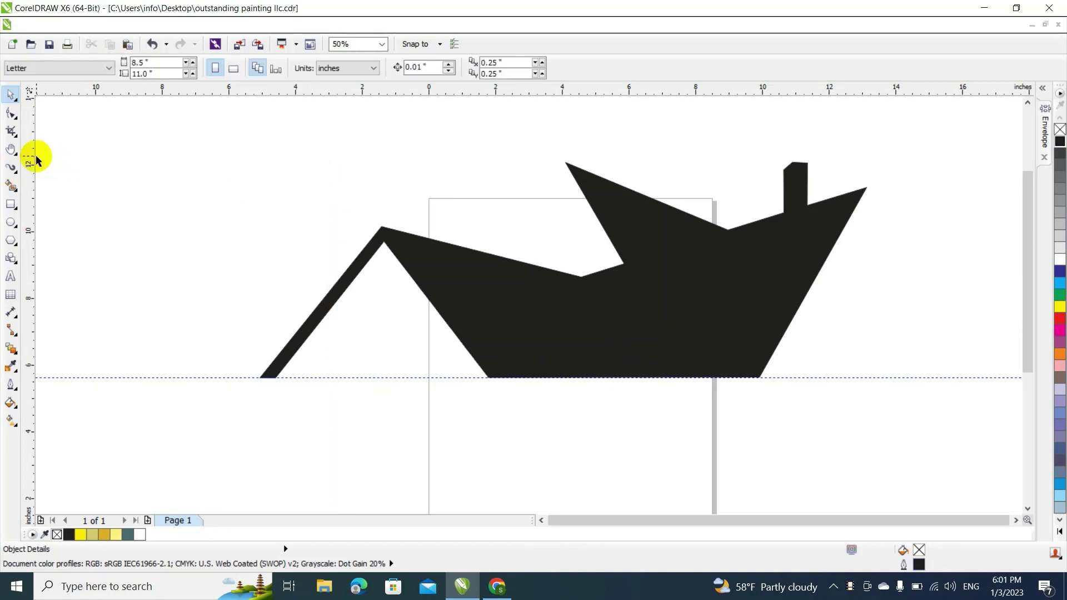
drag(36, 161, 224, 172)
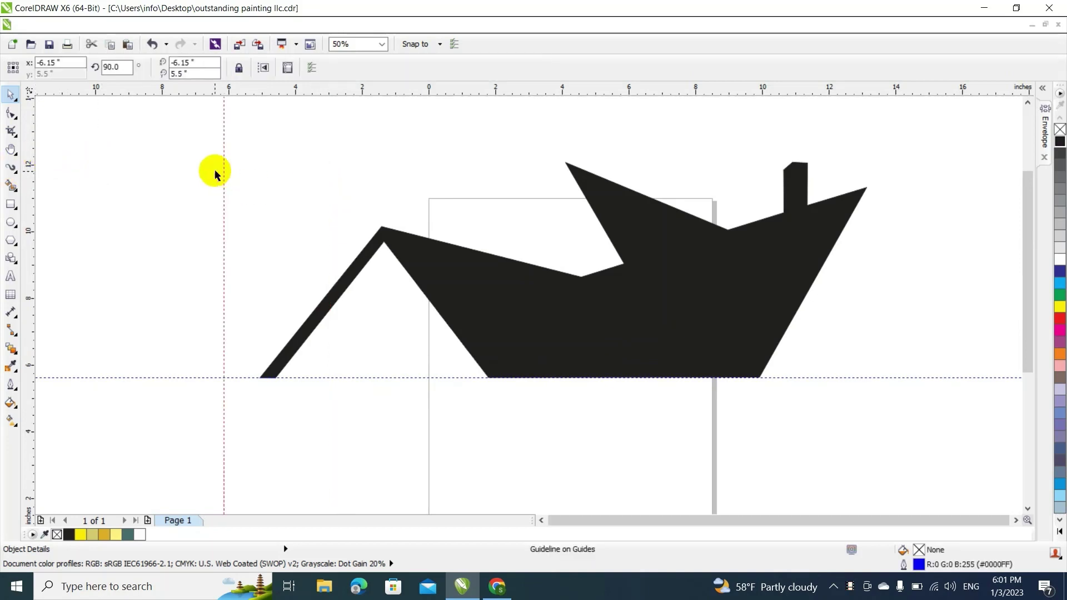
key(Delete)
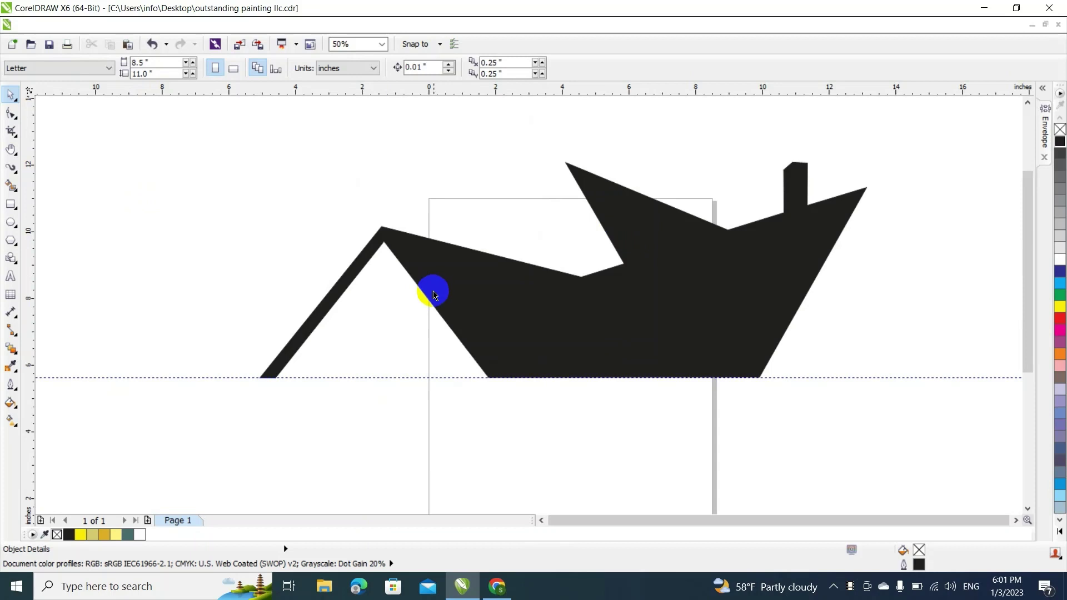
Move the upper peak's pointed tip node slightly left and down to about (3.72, 11.86)
scroll(468, 222, up, 2)
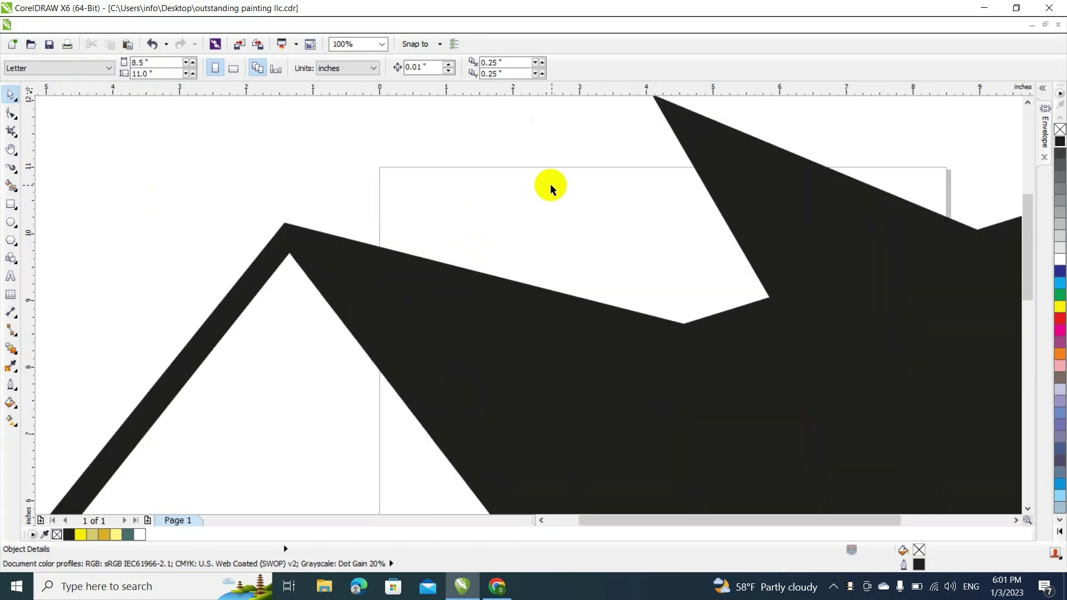
drag(1029, 233, 1029, 225)
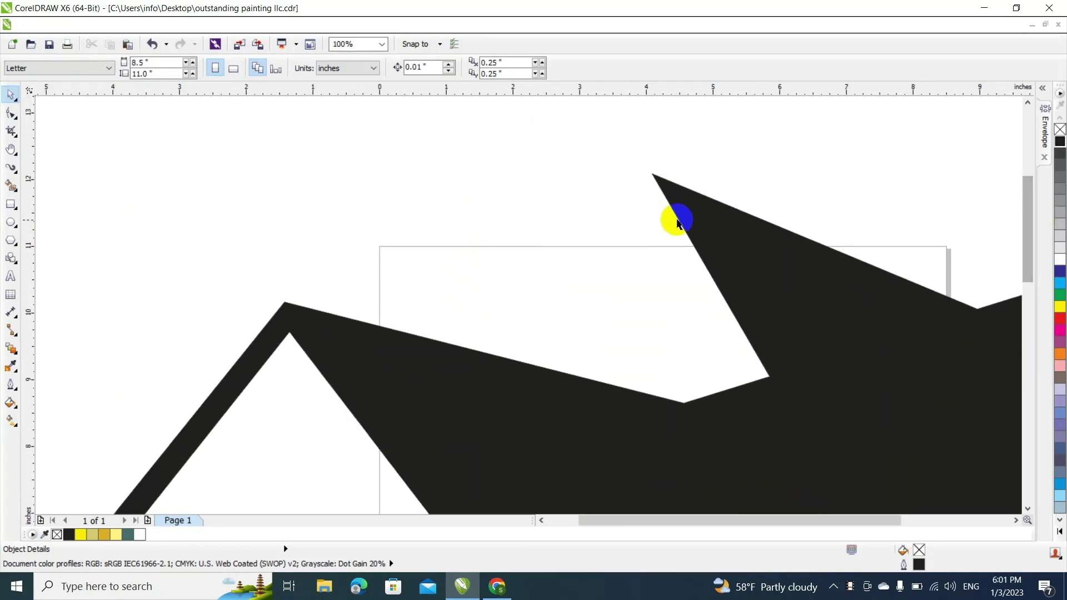
click(695, 223)
double_click(694, 222)
drag(651, 174, 626, 190)
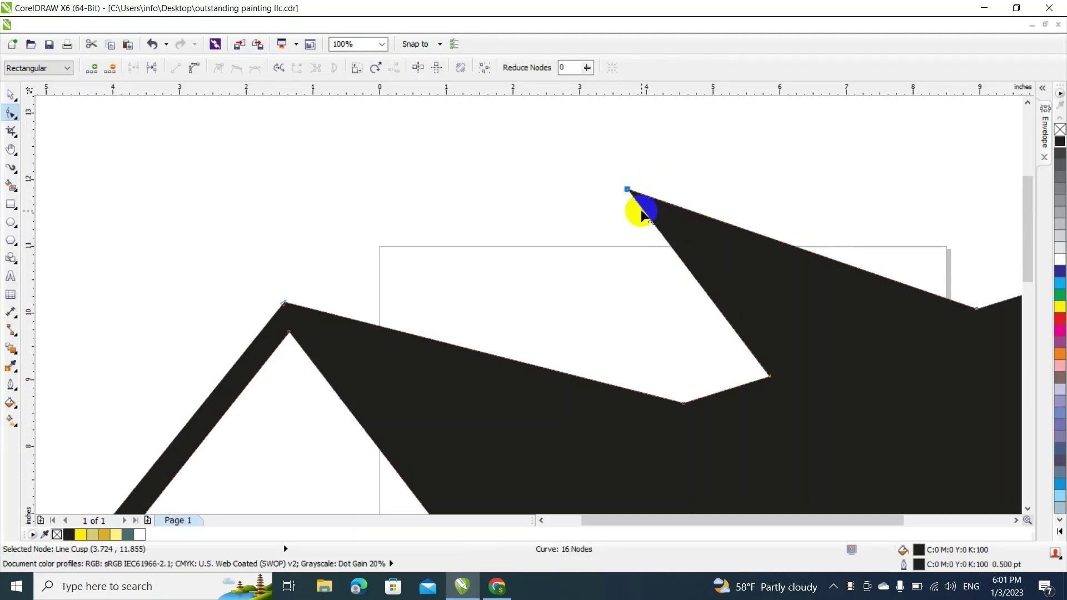
Add two nodes just below the upper peak's tip and pull the one nearer the tip down and left as a thin spike
scroll(624, 197, up, 2)
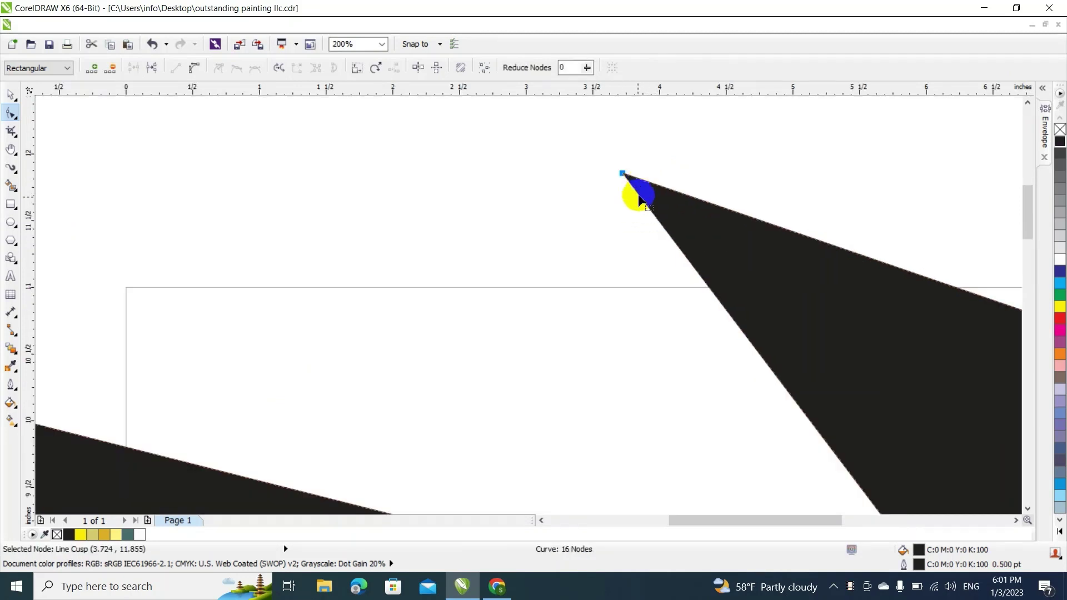
double_click(638, 197)
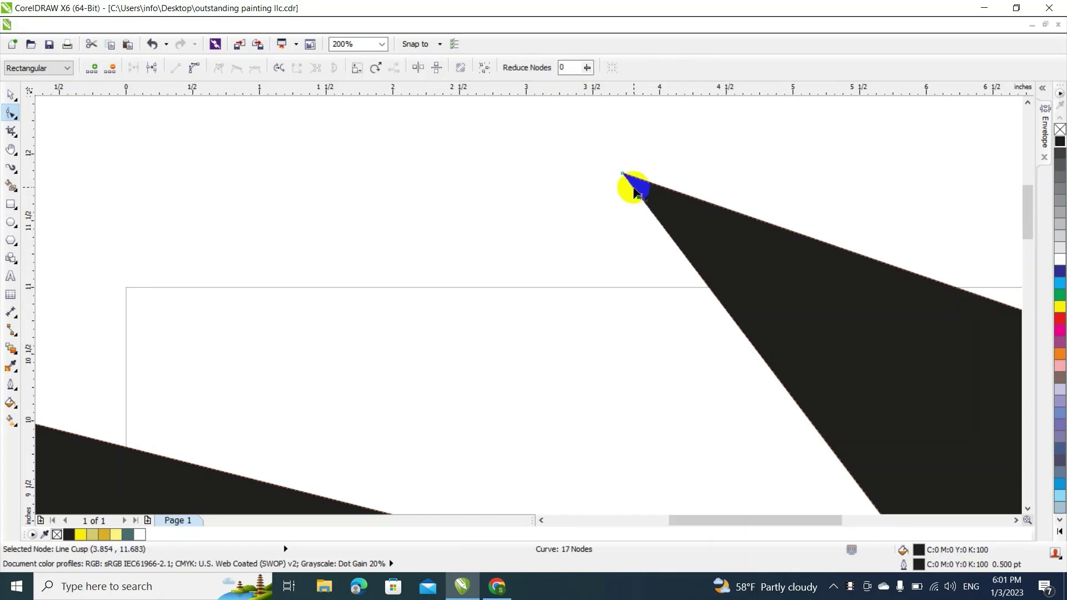
double_click(634, 188)
drag(634, 189, 352, 470)
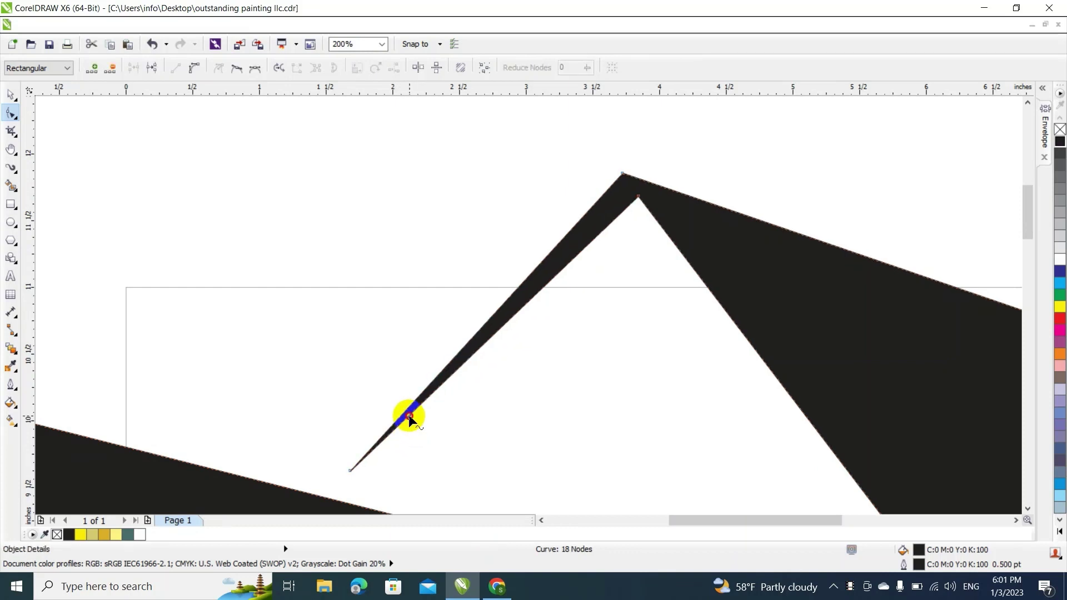
Add a node near the upper spike's lower end and spread the end nodes apart to form a wider diagonal strip above the hull
double_click(409, 415)
drag(409, 415, 317, 474)
drag(367, 479, 350, 482)
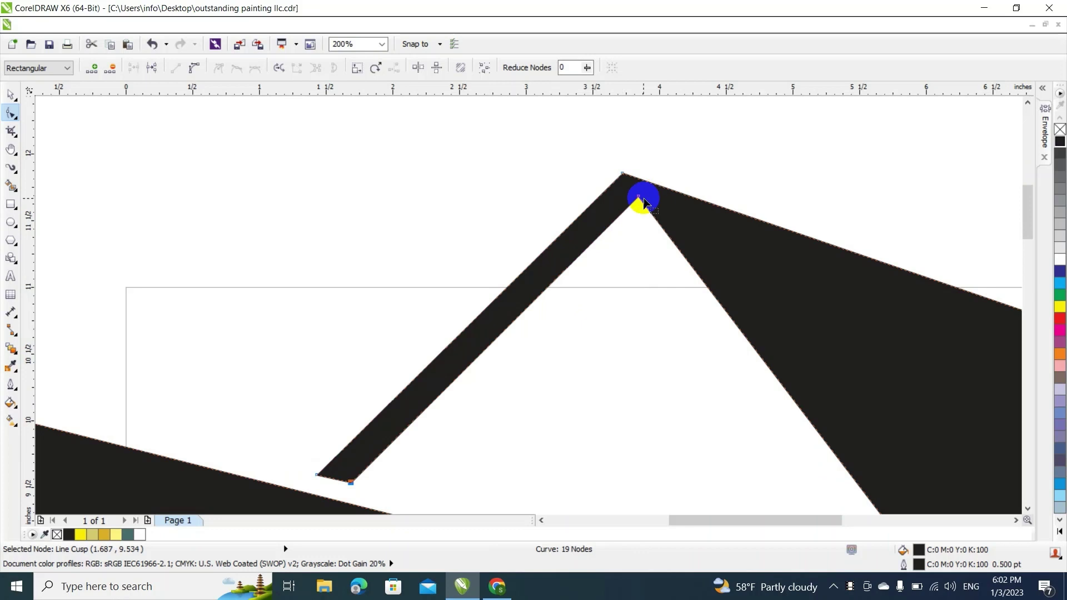
Shift the upper strip's inner top corner left beneath the peak and its lower inner node to about (1.62, 9.55), evening its width
drag(641, 202, 624, 201)
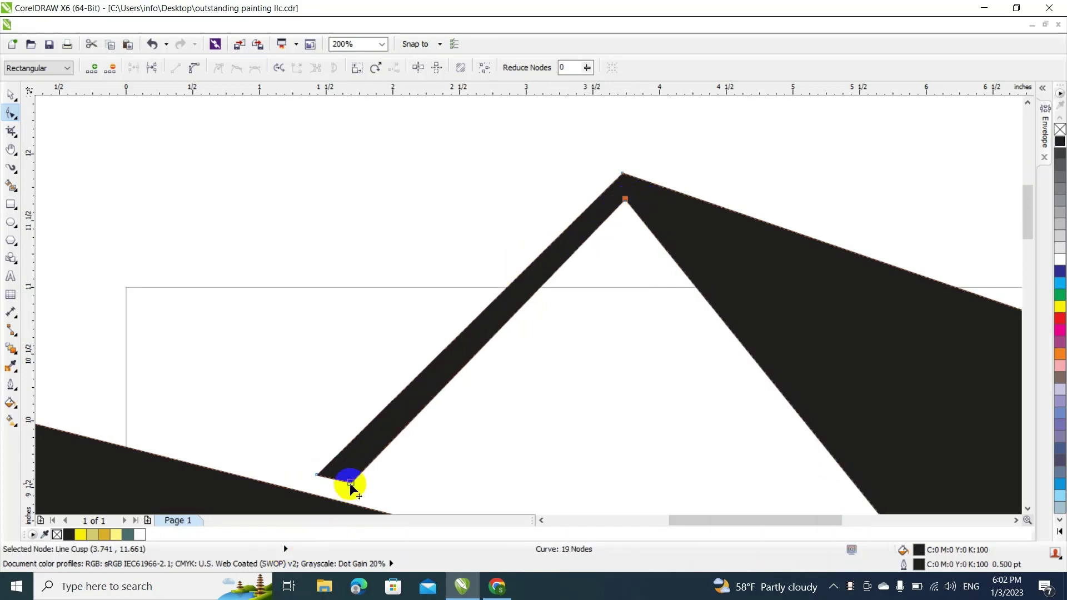
drag(351, 482, 342, 479)
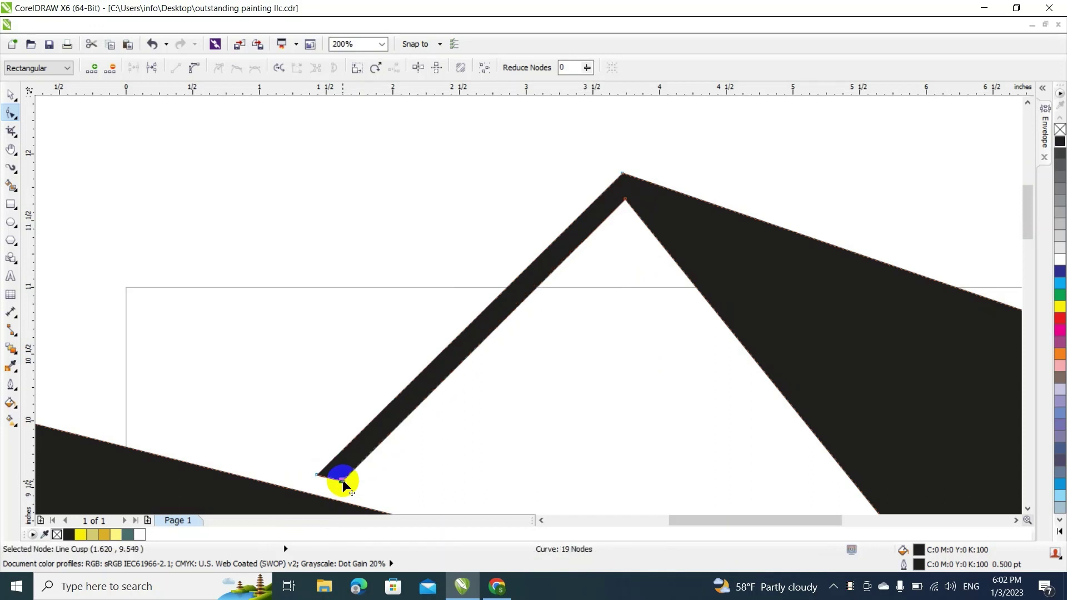
click(11, 94)
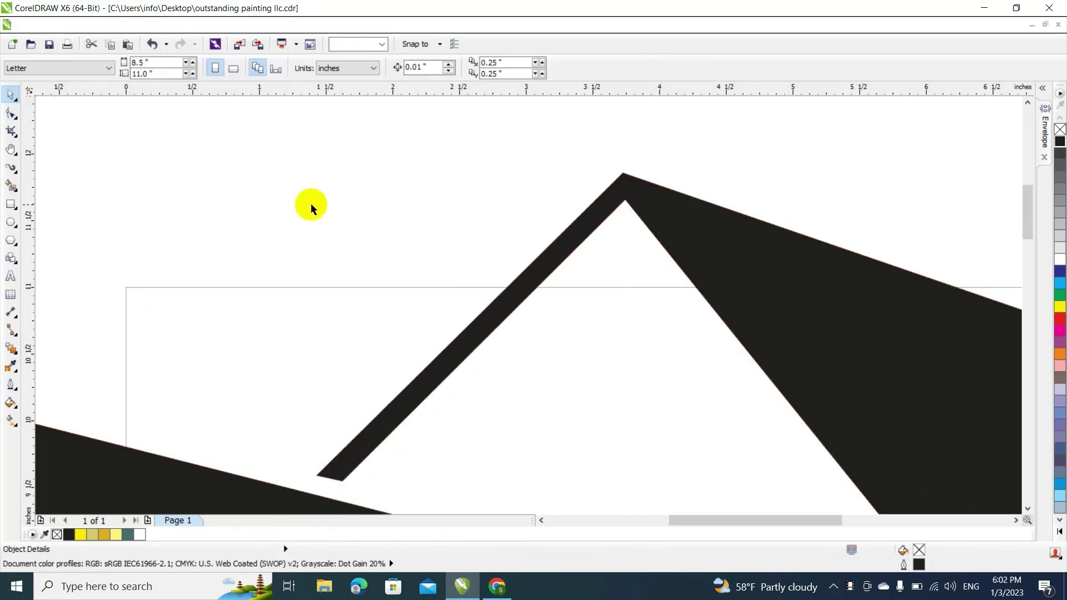
scroll(312, 202, down, 3)
click(374, 345)
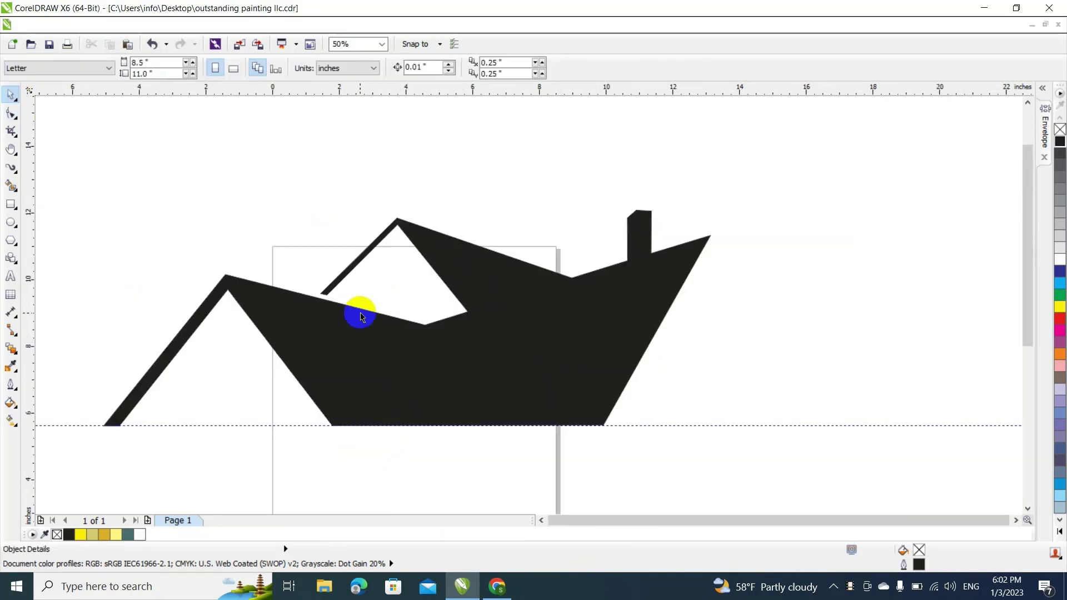
Examine the upper and lower-left diagonal strips up close and in the overall silhouette to compare their widths
scroll(354, 285, up, 3)
scroll(365, 262, down, 4)
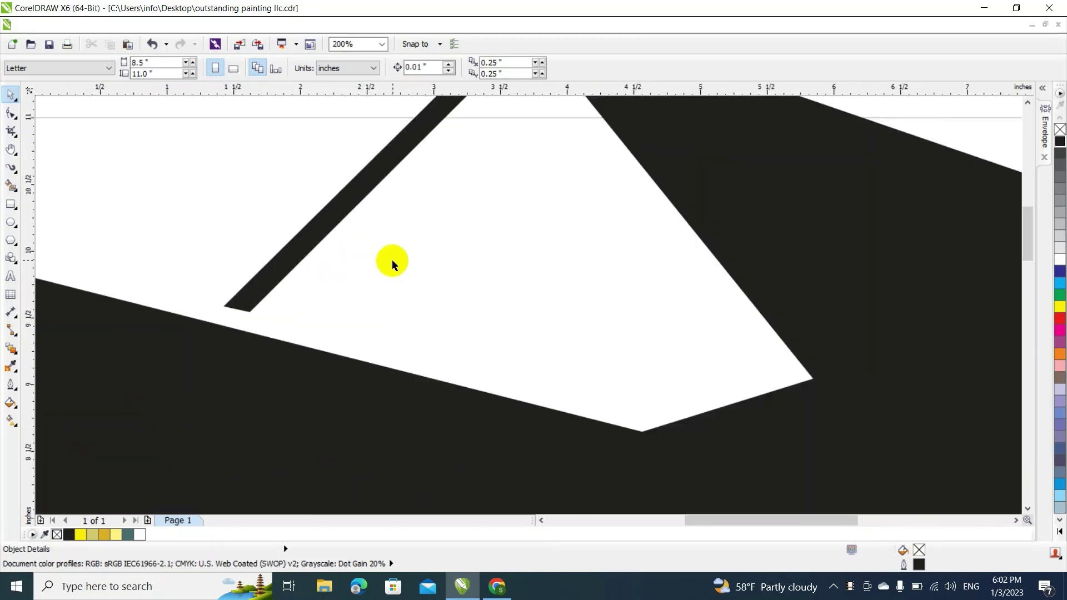
click(413, 193)
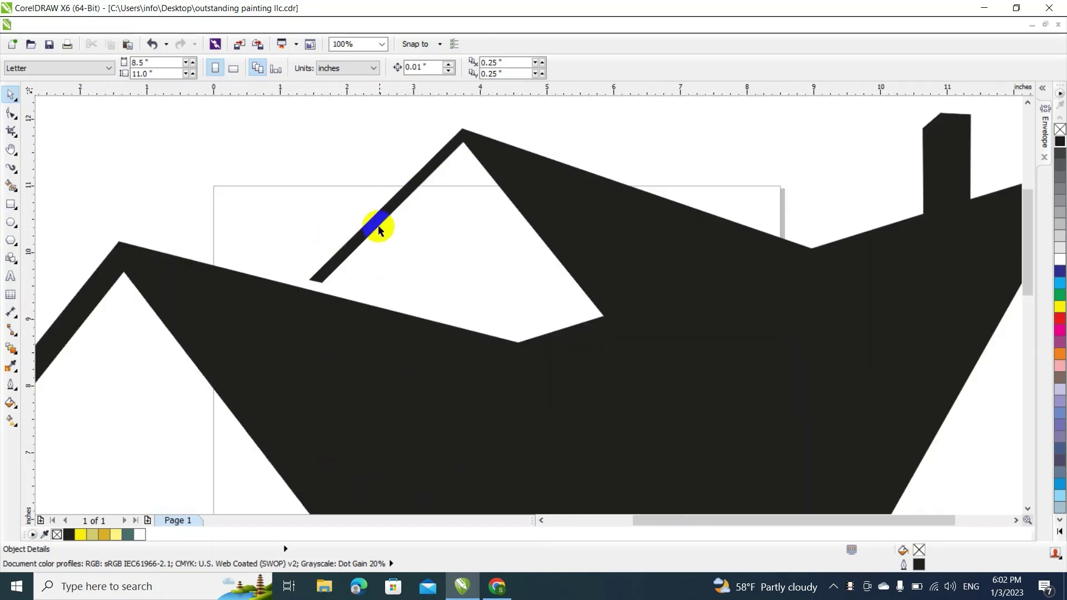
click(110, 293)
click(60, 317)
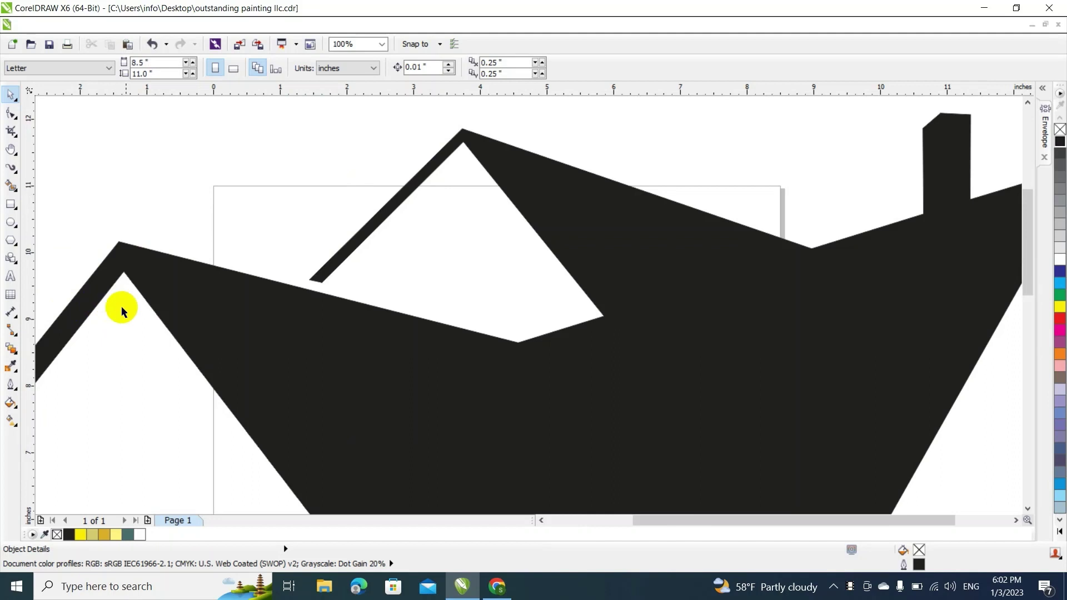
click(337, 278)
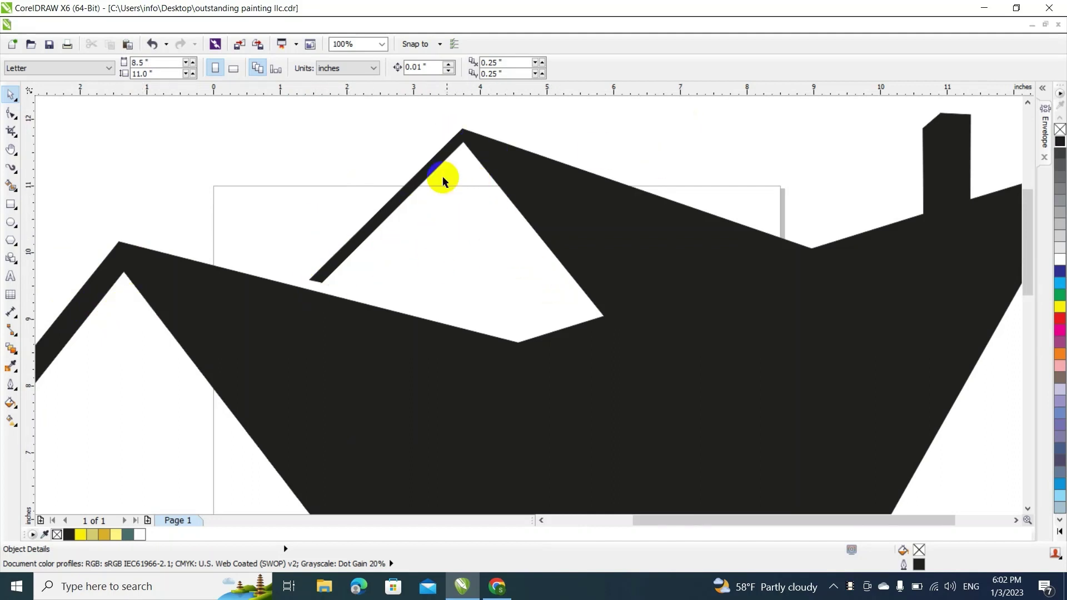
scroll(496, 243, down, 2)
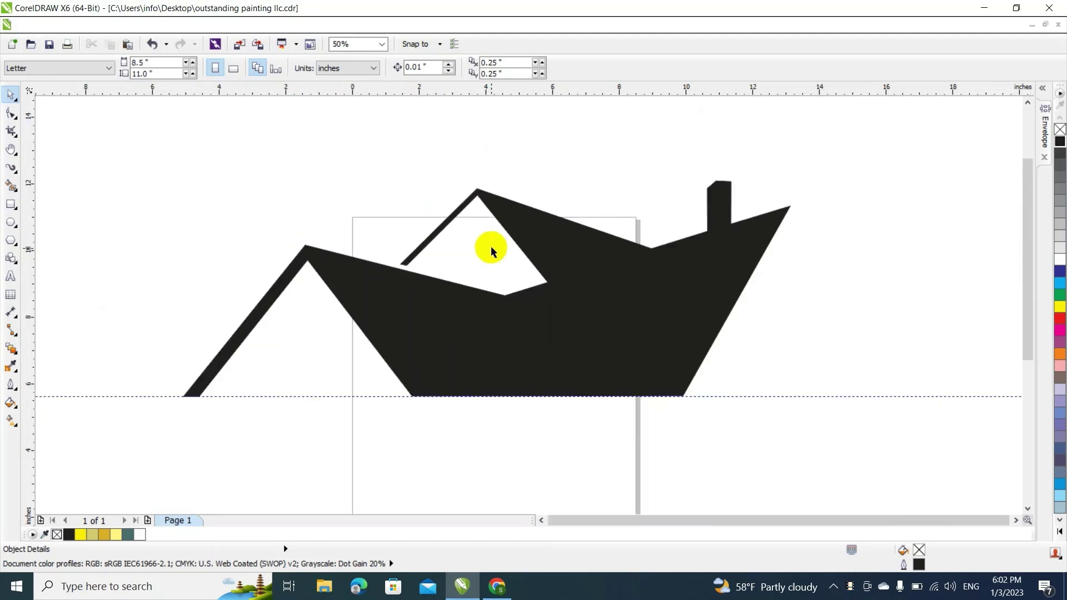
click(588, 295)
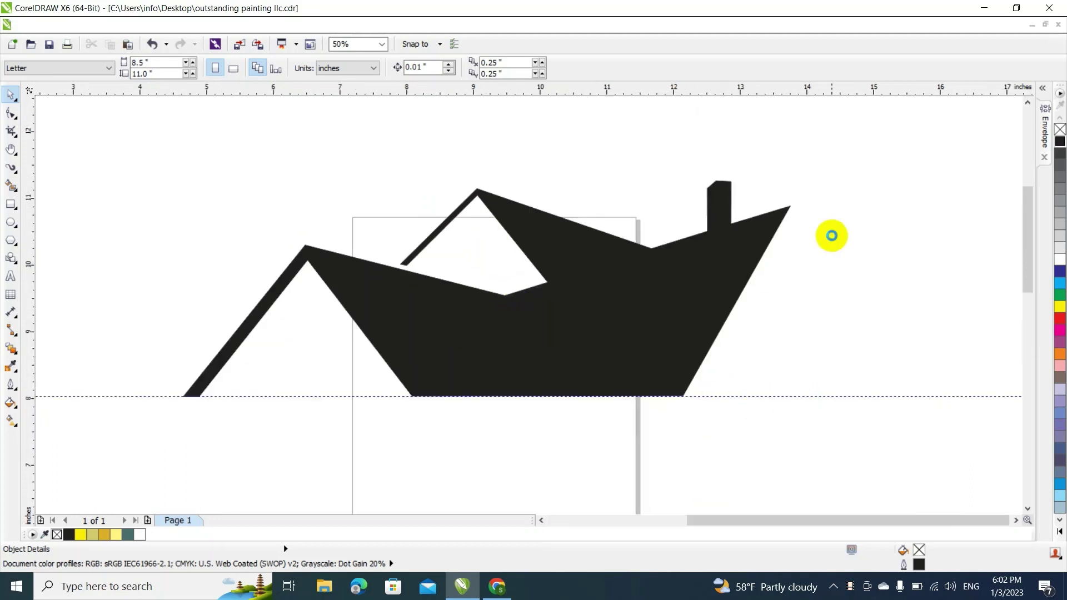
Add two nodes below the silhouette's right tip and pull the one nearer the tip to the guideline at about (16.94, 5.63)
scroll(828, 233, up, 2)
click(695, 203)
key(F10)
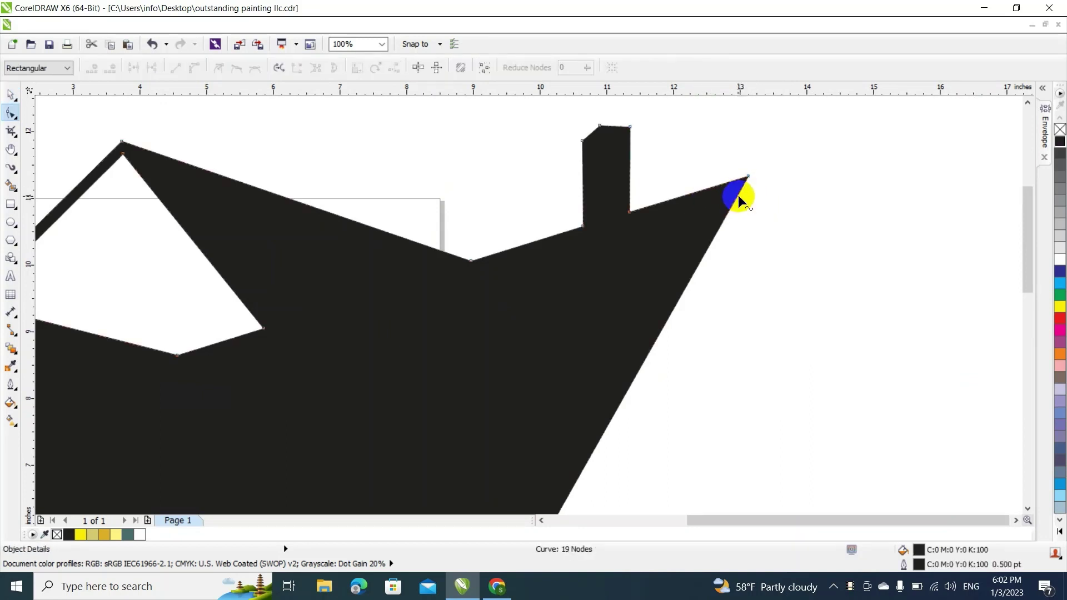
double_click(737, 195)
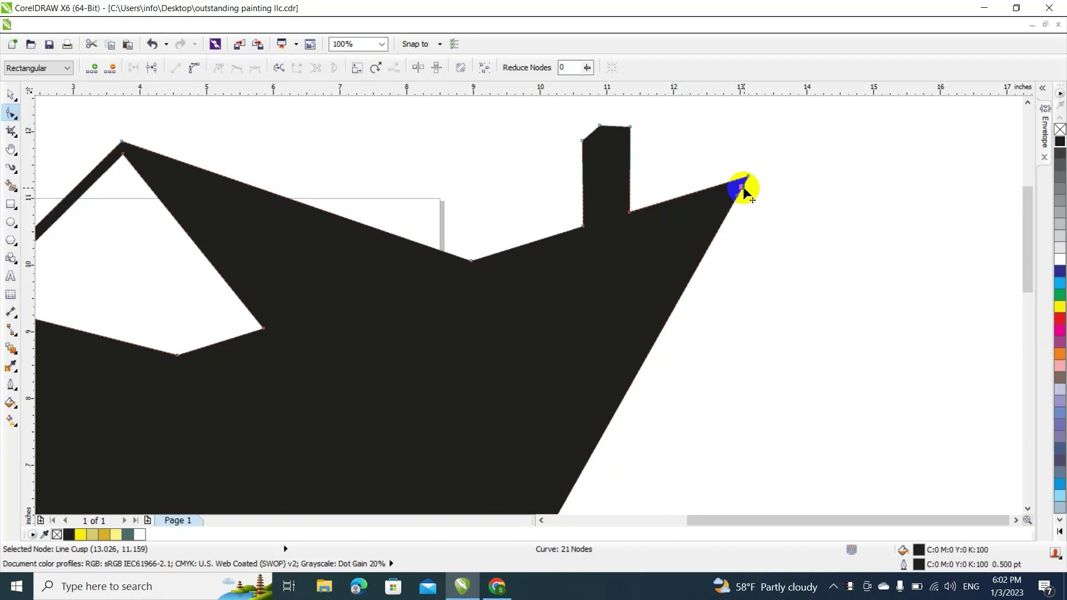
drag(744, 188, 1005, 457)
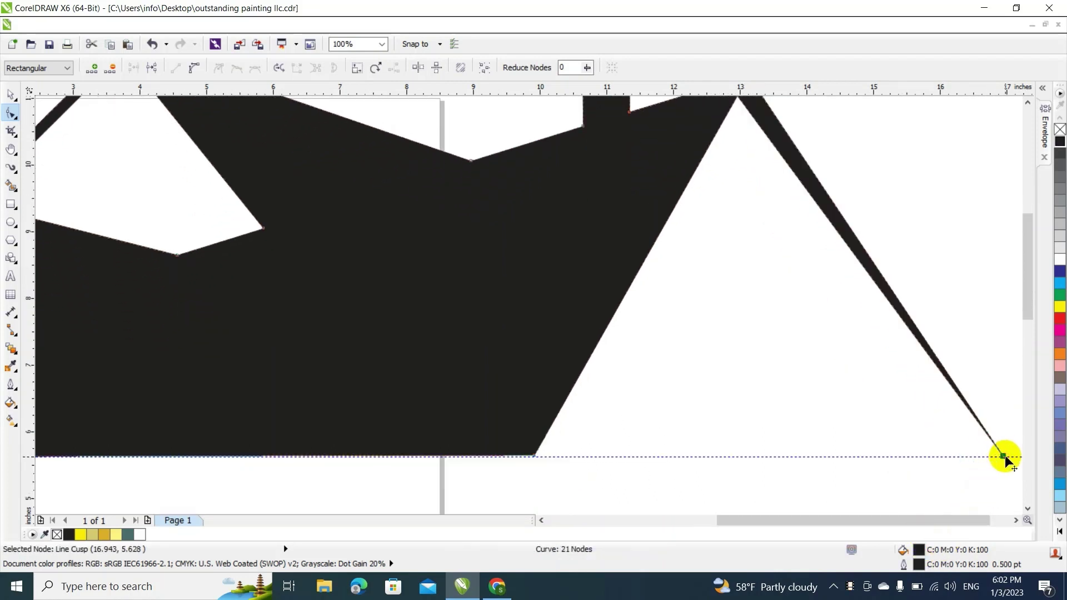
Add a node on the right spike's inner edge and move it to about (16.70, 5.63), forming a diagonal strip
scroll(980, 445, up, 1)
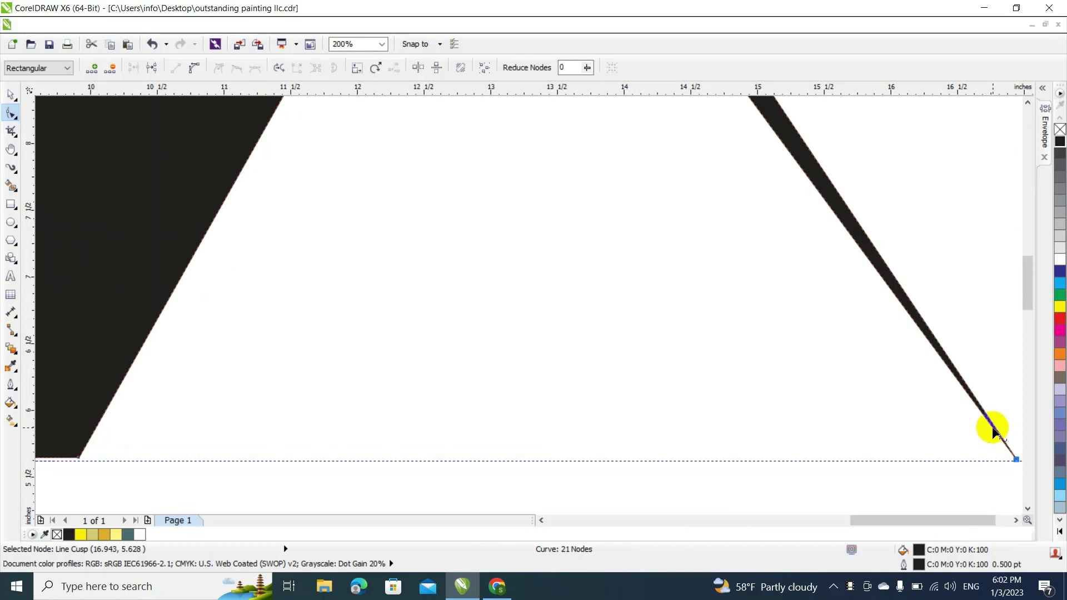
click(993, 429)
drag(993, 429, 983, 461)
scroll(760, 344, down, 2)
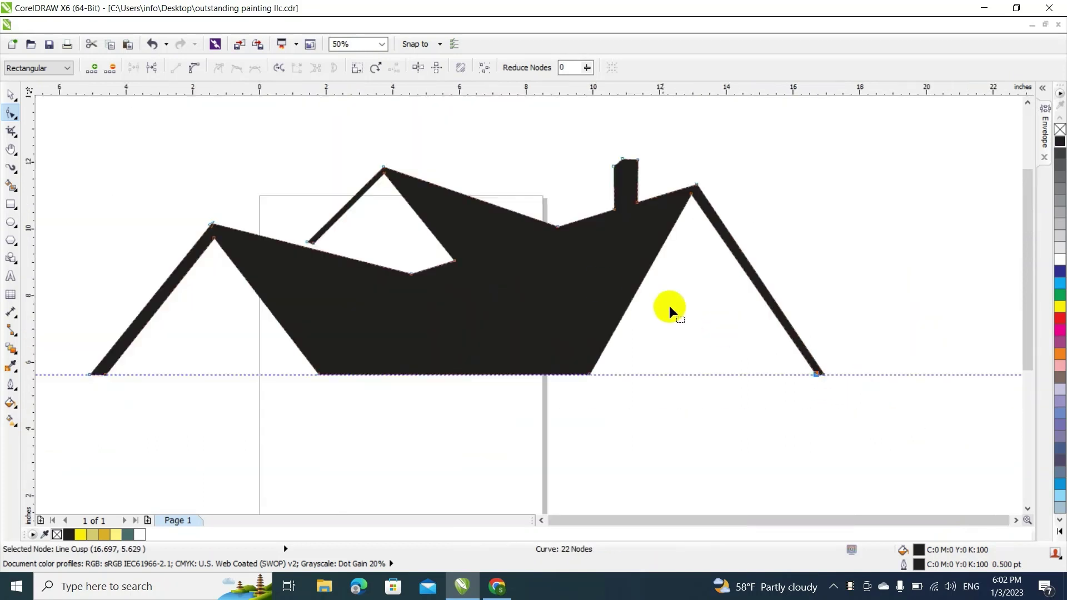
click(11, 95)
click(238, 171)
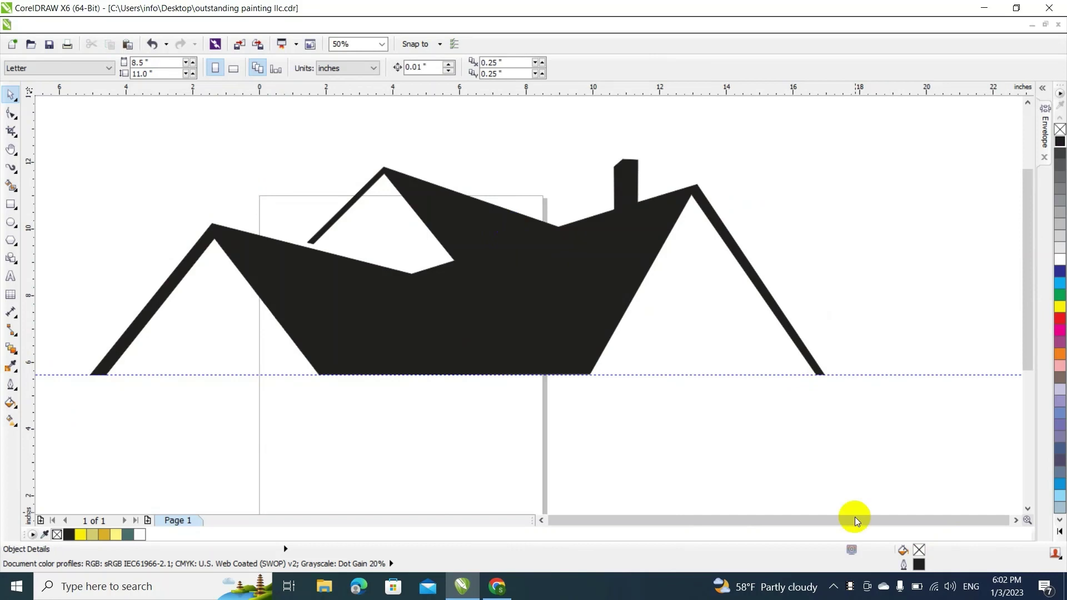
Adjust the right strip's lower end along the guideline, placing its outer node at about (16.89, 5.63)
scroll(840, 389, up, 2)
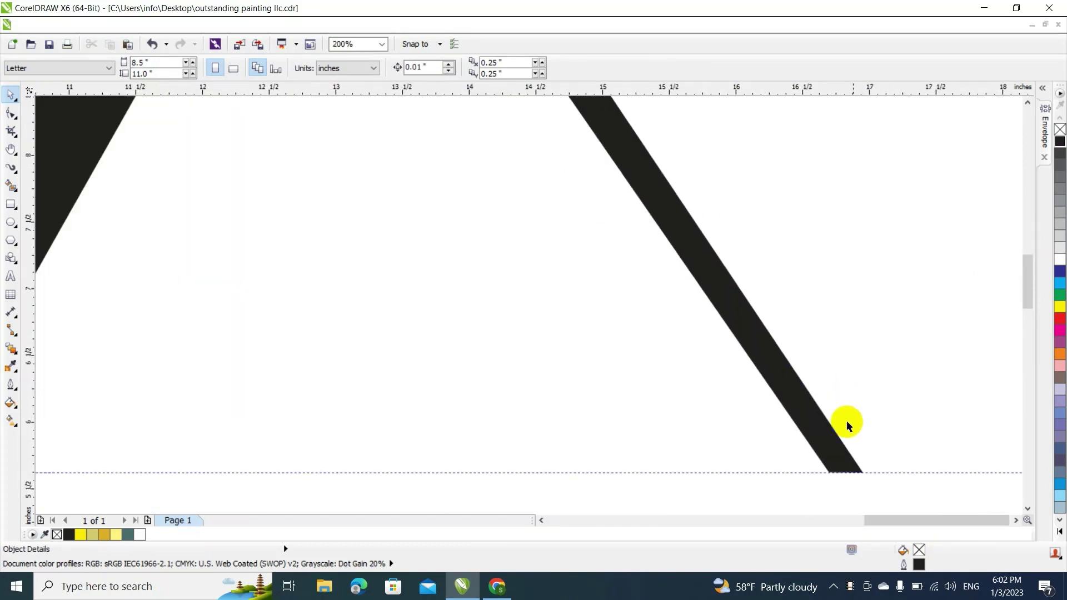
scroll(1029, 305, down, 2)
click(835, 339)
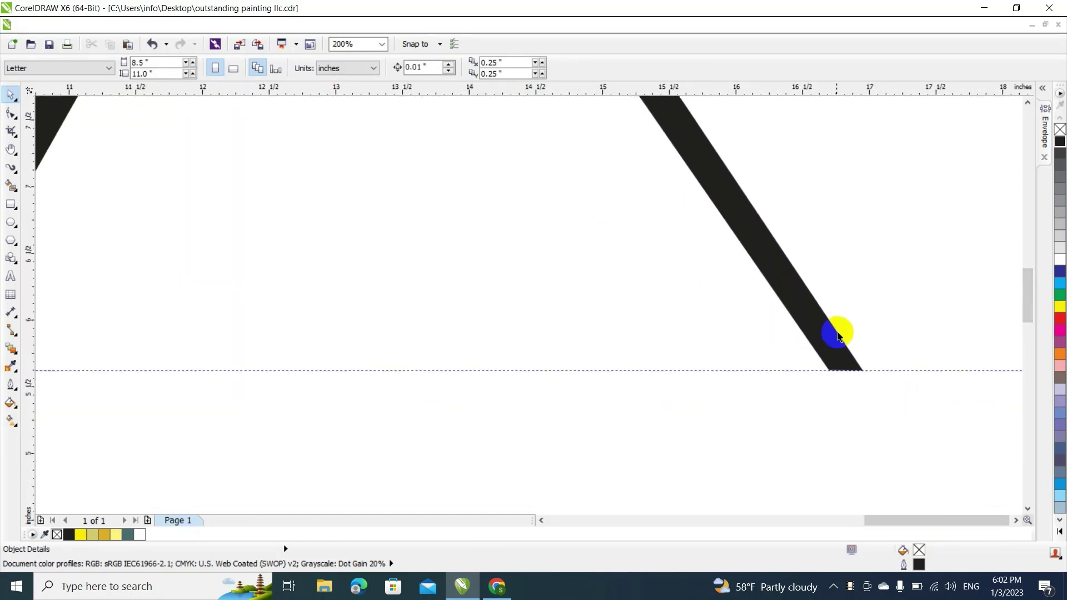
key(F10)
drag(832, 372, 854, 371)
Shift the right peak's inner top node rightward beneath the outer tip, to about (13.08, 11.04)
mouse_move(1025, 306)
mouse_down()
mouse_move(1022, 267)
mouse_move(1041, 225)
mouse_up()
click(331, 269)
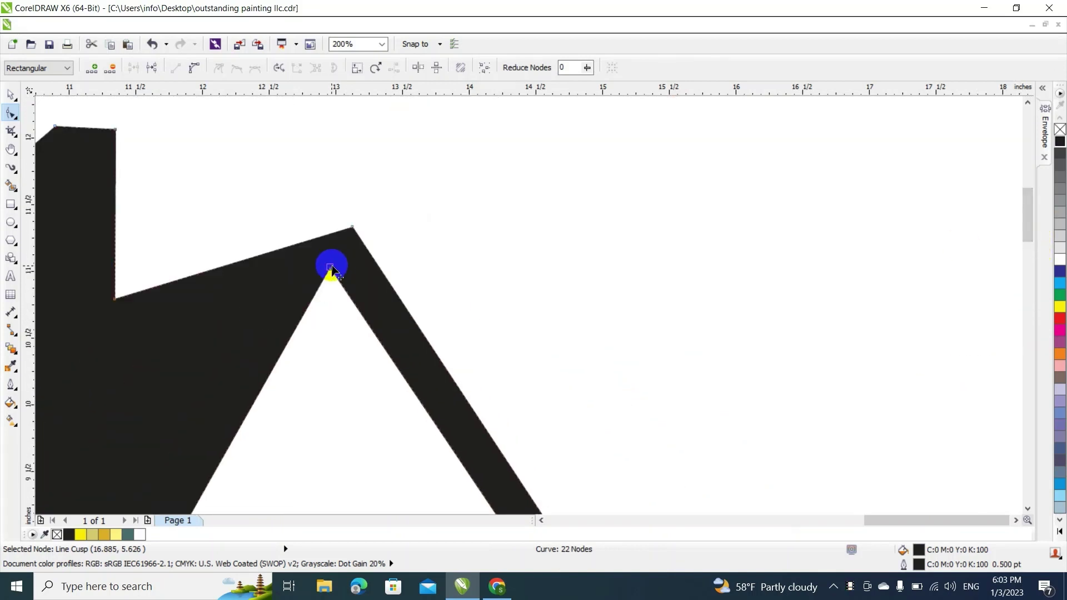
drag(332, 269, 345, 272)
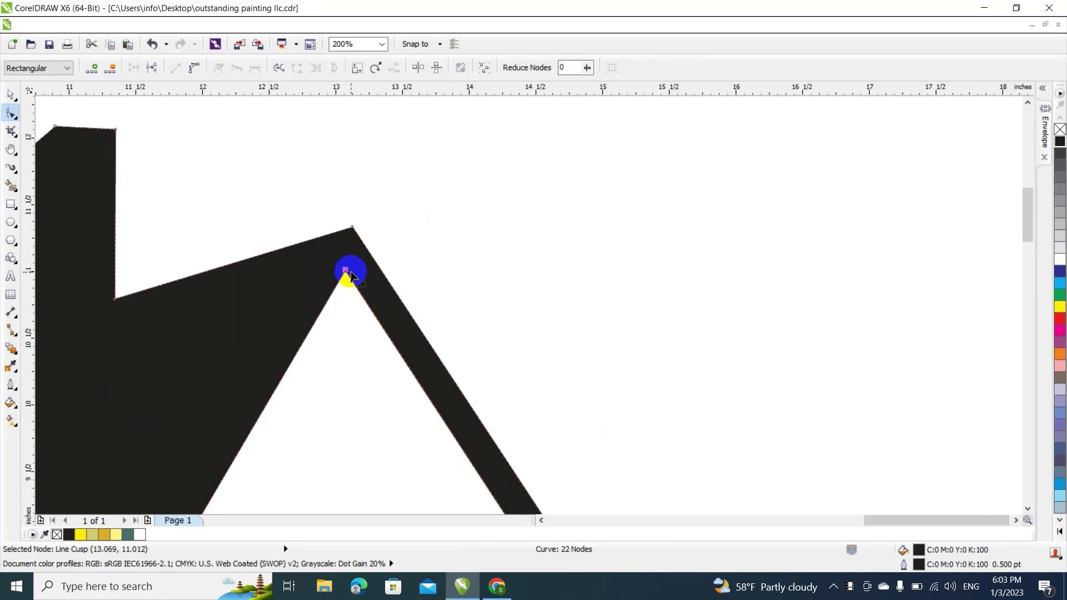
drag(352, 271, 351, 274)
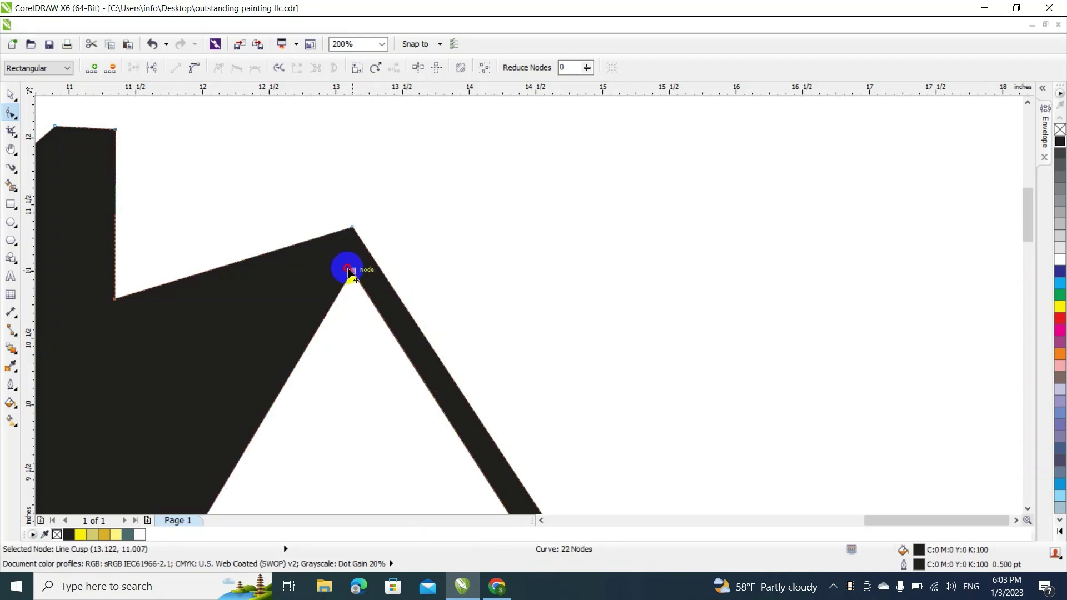
drag(348, 269, 345, 271)
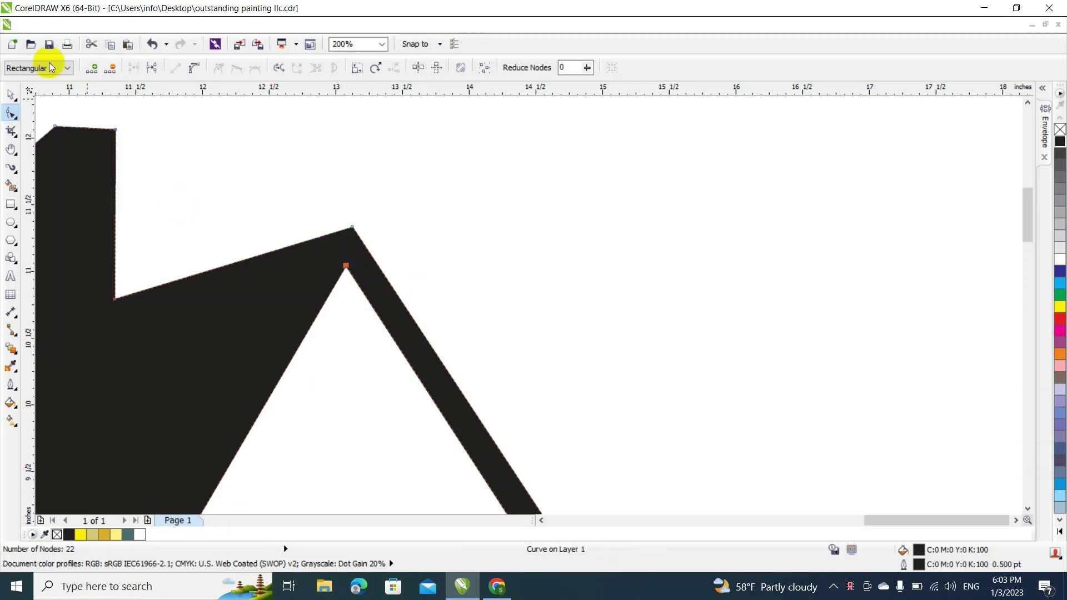
click(11, 95)
click(10, 98)
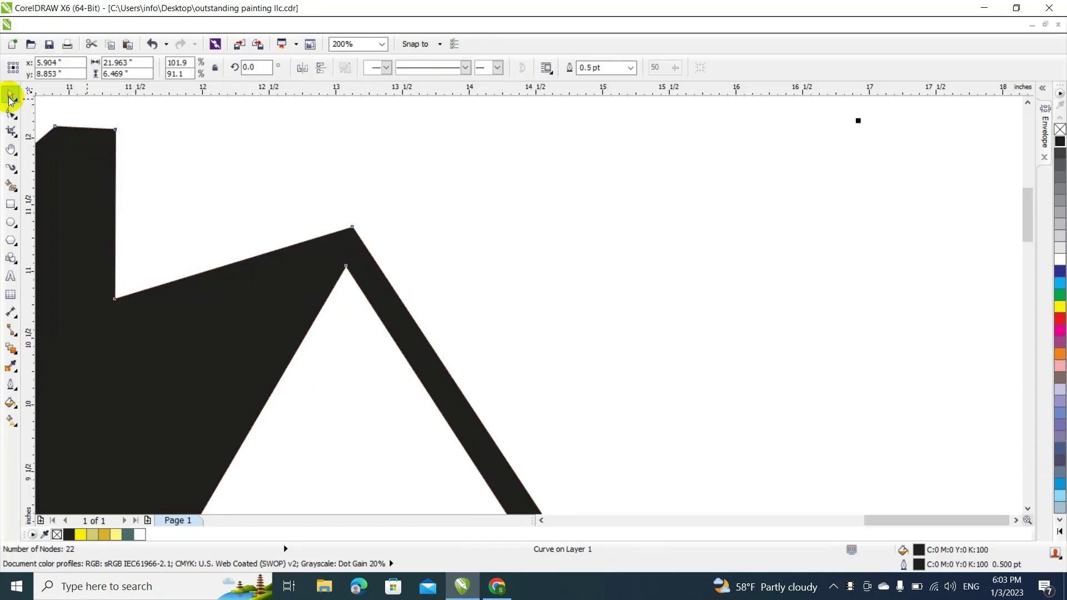
Raise the right peak's outer tip node to about (13.15, 11.42), thickening the corner above the inner node
scroll(278, 178, down, 2)
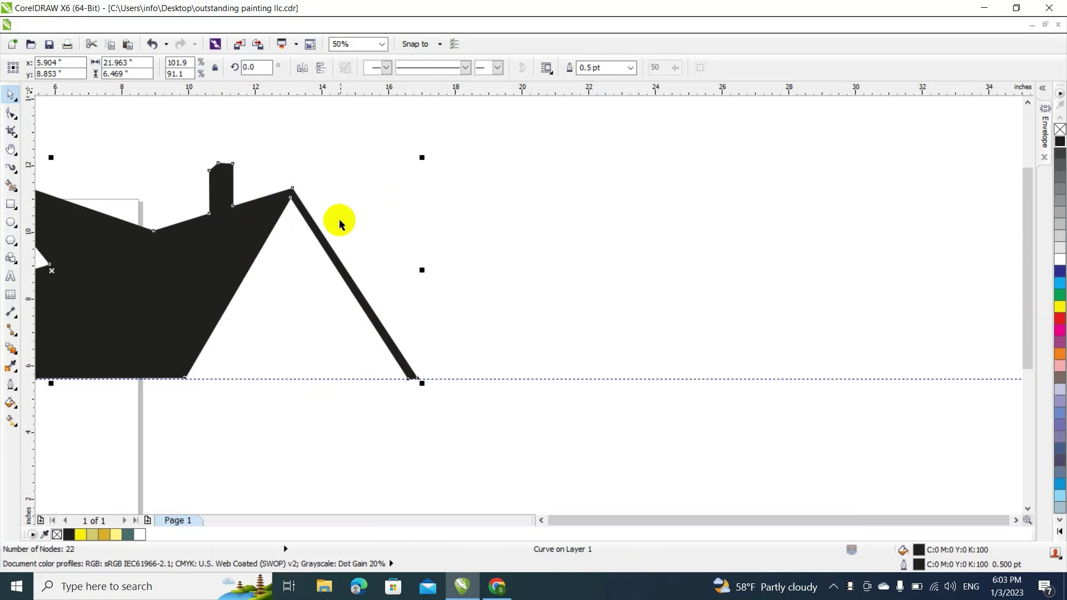
scroll(305, 165, up, 2)
click(259, 310)
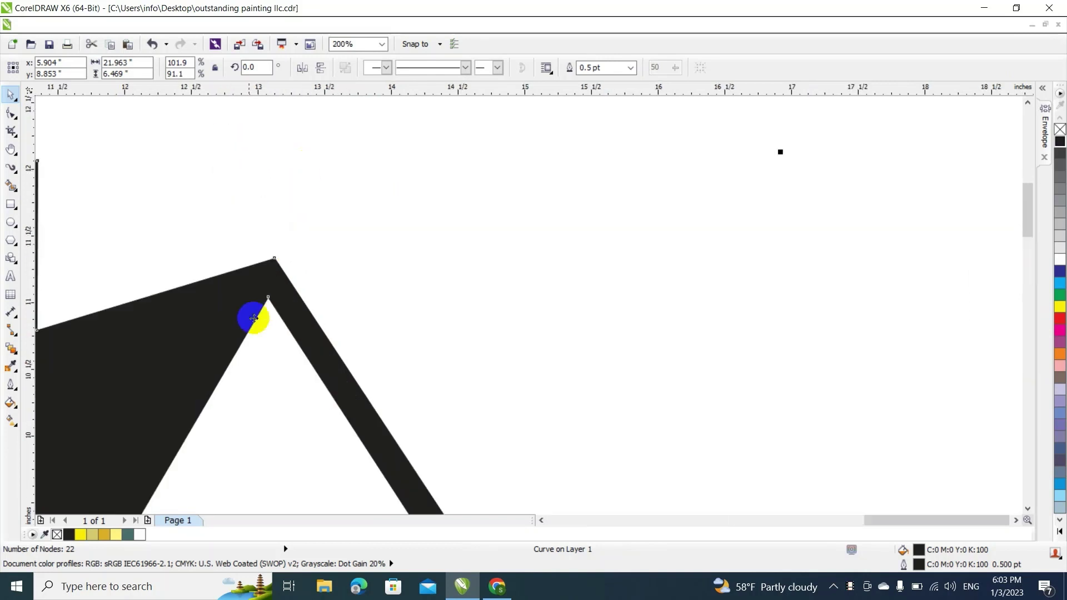
click(309, 287)
click(269, 305)
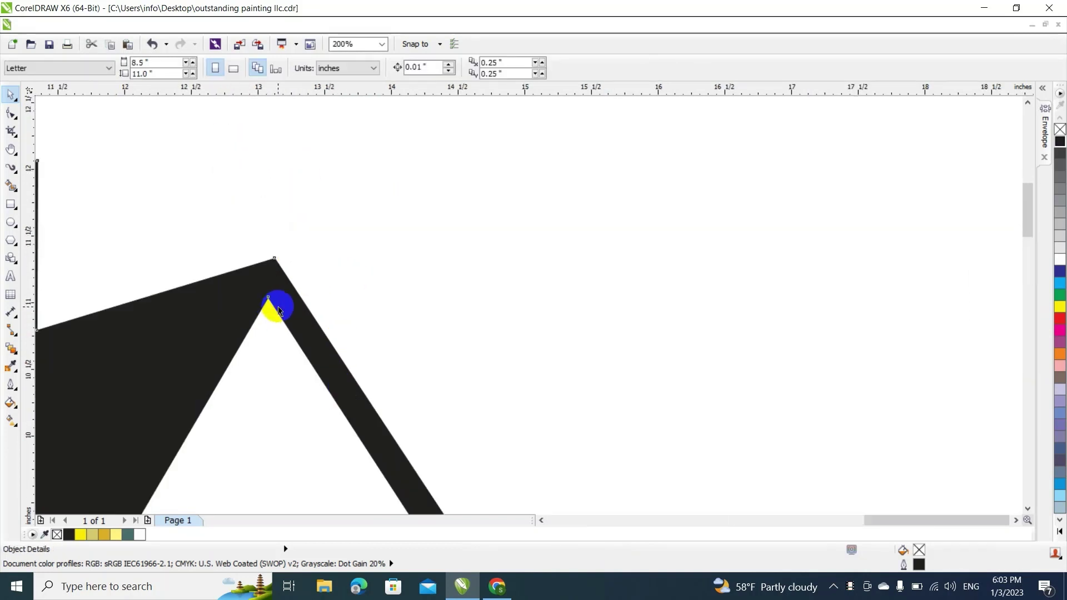
key(F10)
click(269, 305)
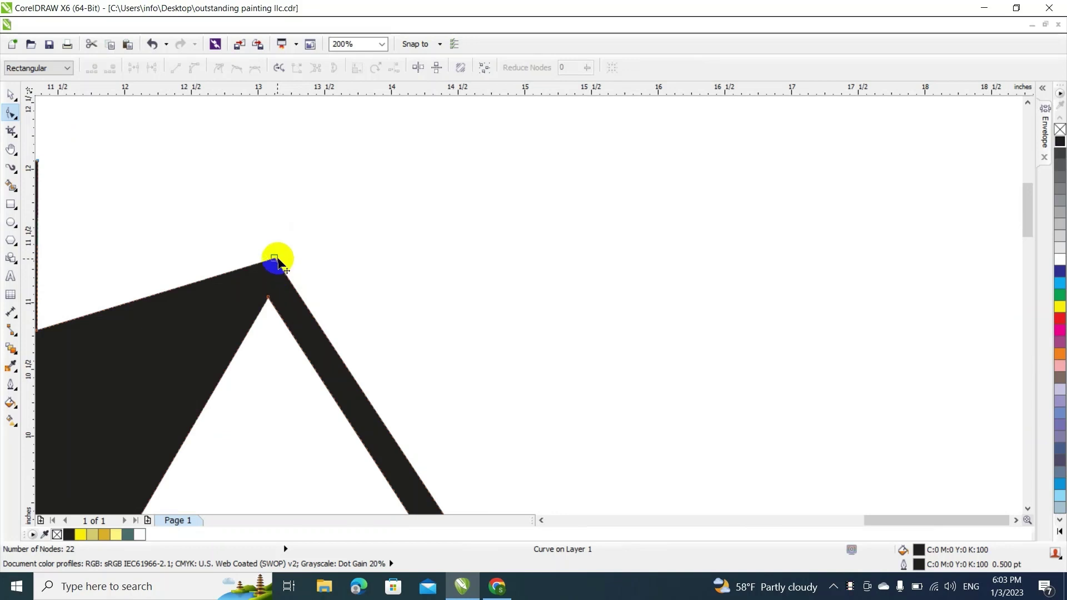
drag(279, 264, 279, 245)
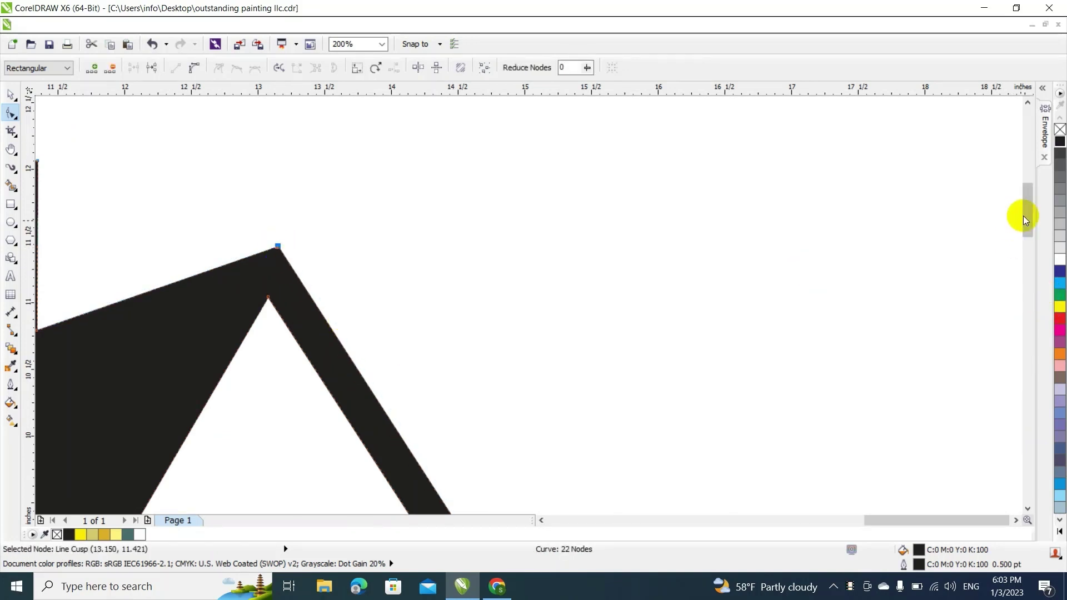
Move the right strip's lower outer node slightly outward along the guideline to about (16.97, 5.63)
drag(1023, 215, 1032, 299)
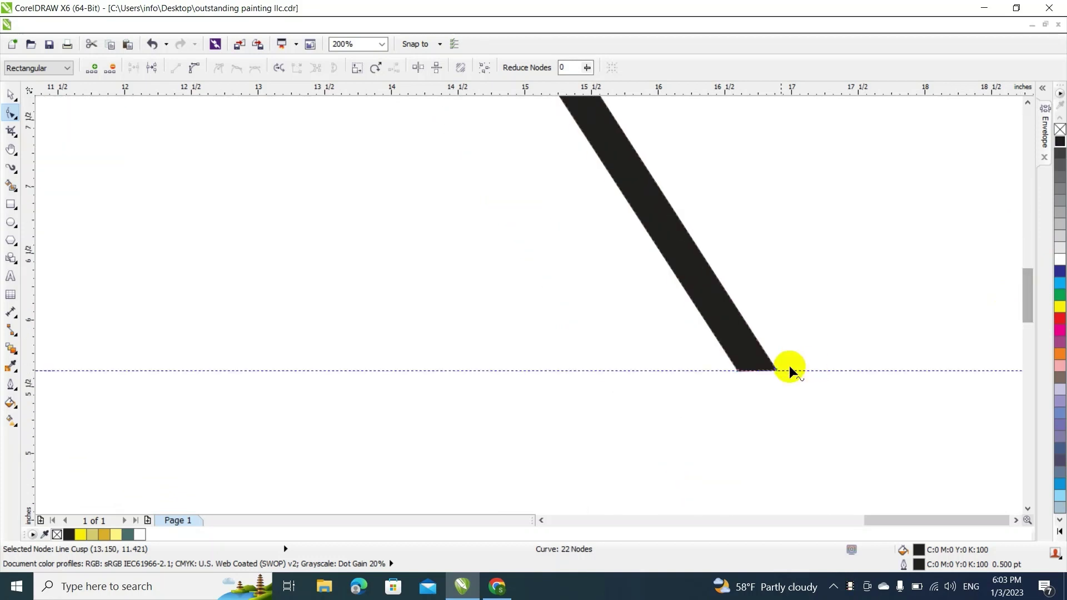
click(765, 363)
drag(777, 369, 786, 369)
Delete the horizontal guideline along the base of the silhouette
scroll(791, 323, down, 1)
scroll(791, 323, down, 2)
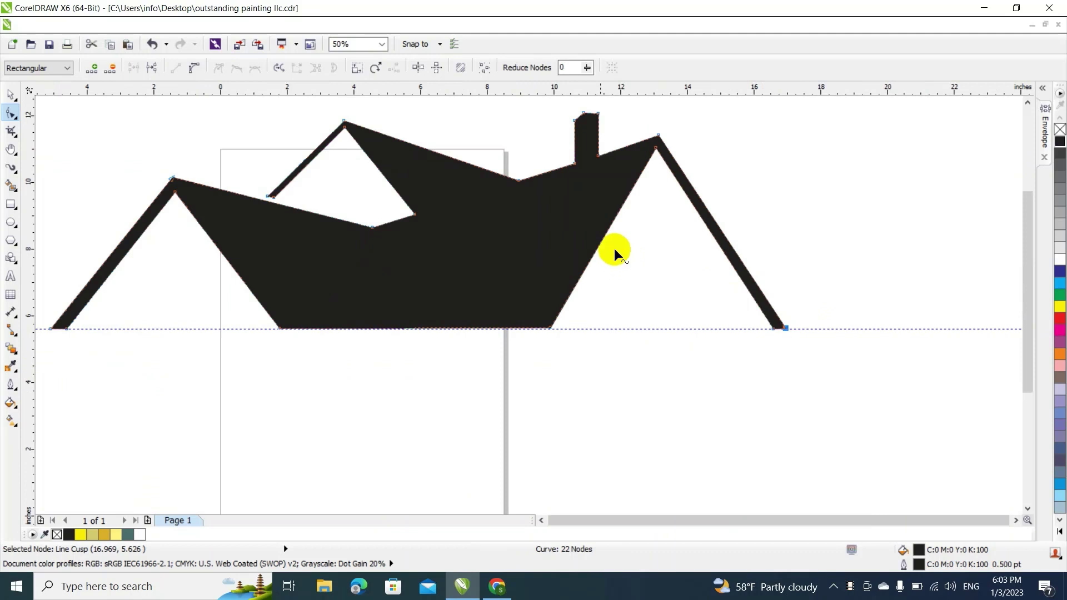
click(6, 94)
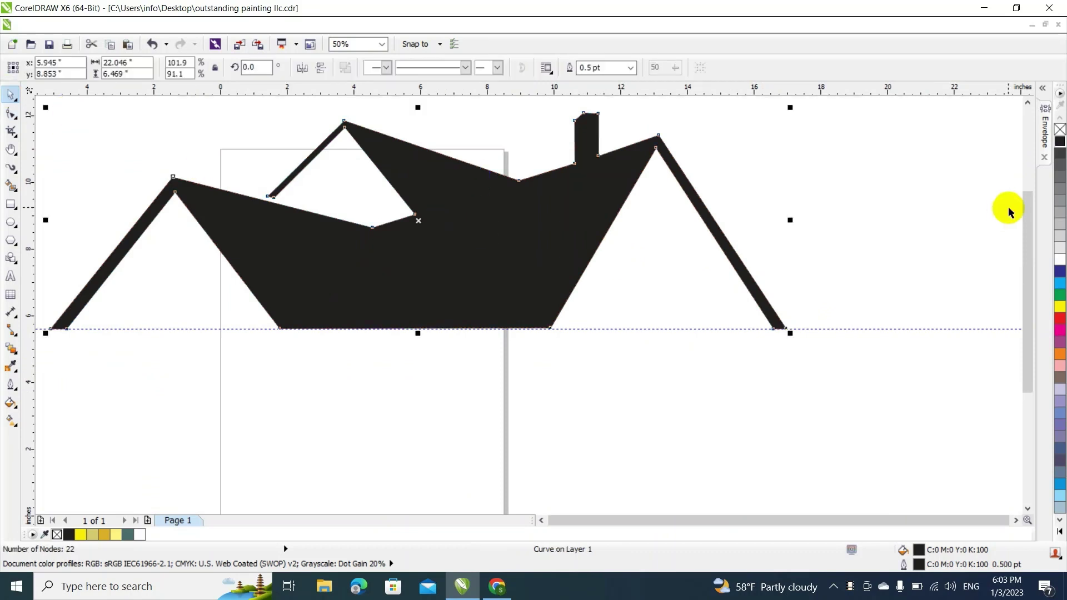
click(905, 222)
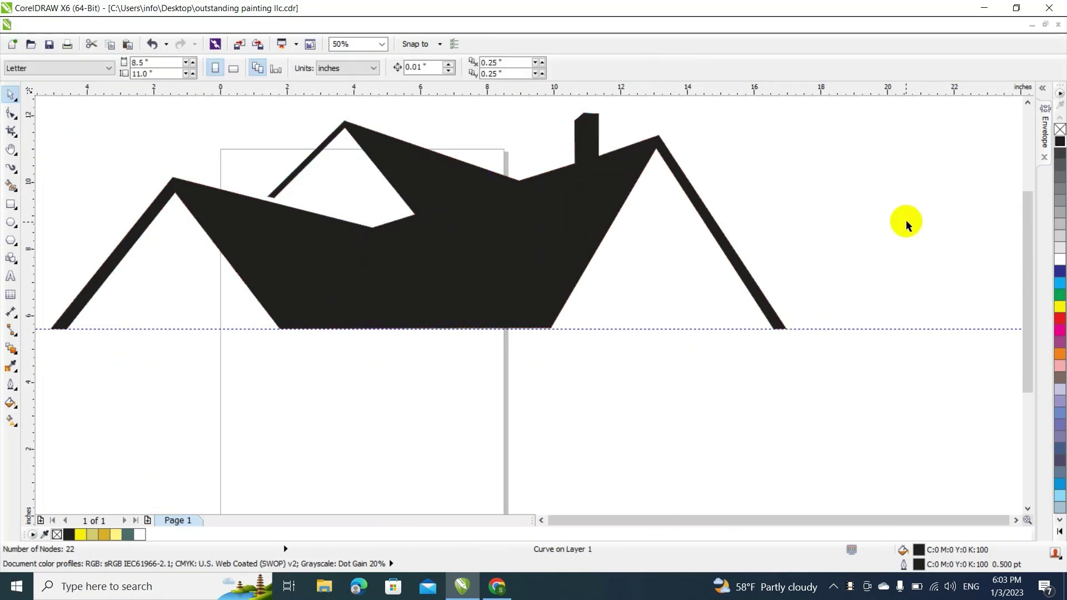
click(860, 328)
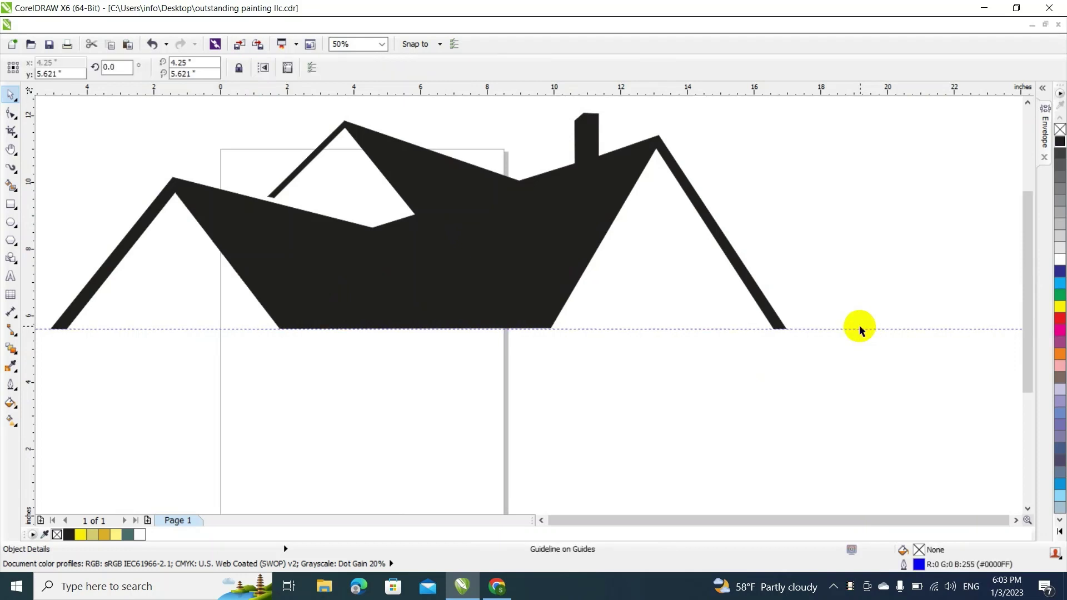
click(853, 324)
Shrink the silhouette to about 16.3 by 4.78 inches and move it right of the page, centred near (14.41, 6.64)
click(496, 258)
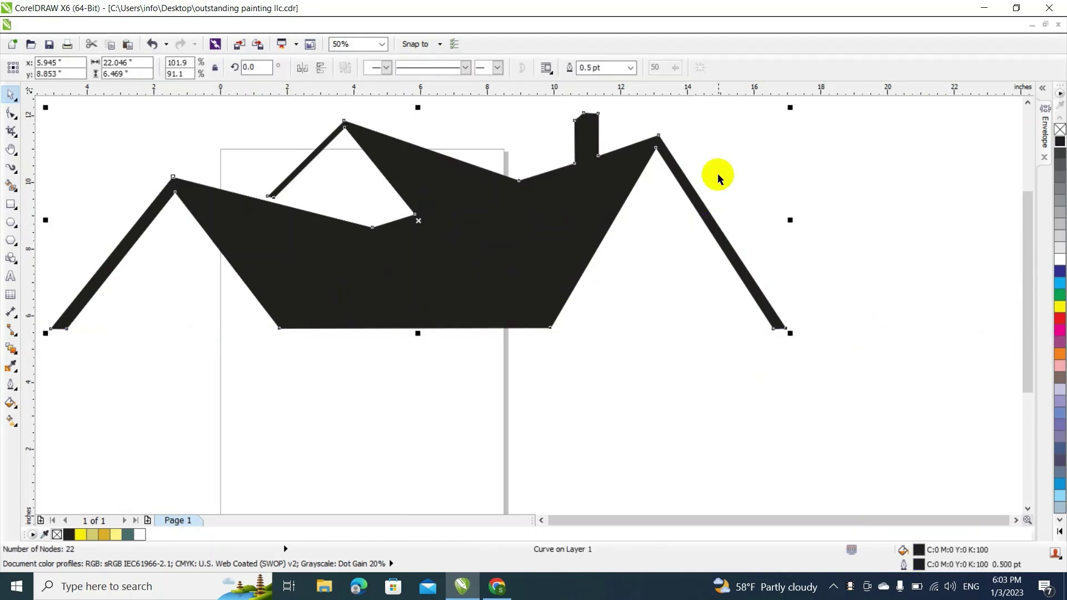
drag(790, 108, 599, 164)
drag(378, 290, 501, 313)
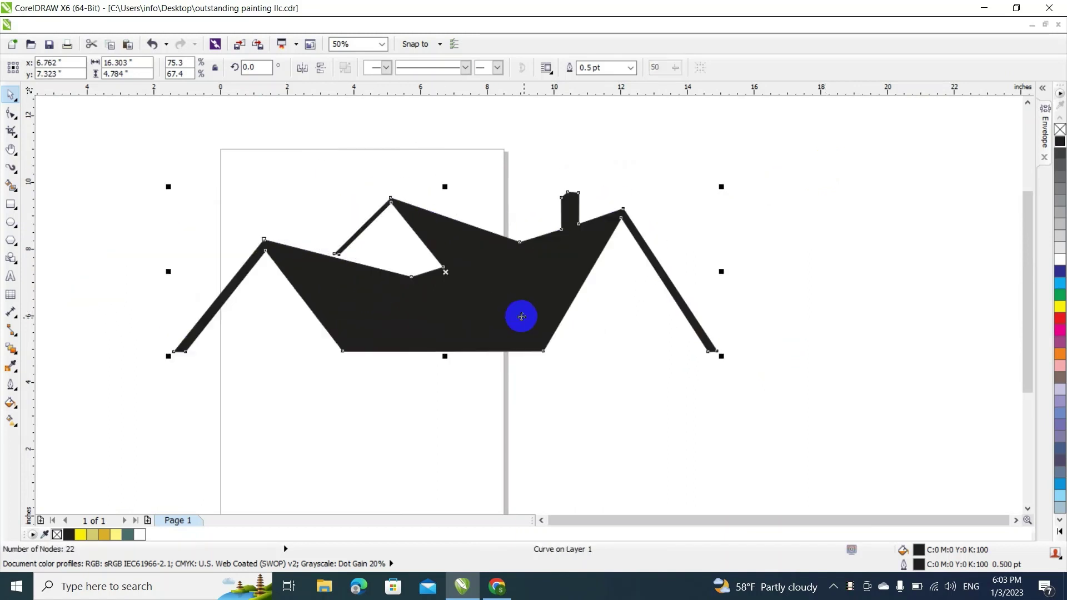
drag(422, 350, 675, 348)
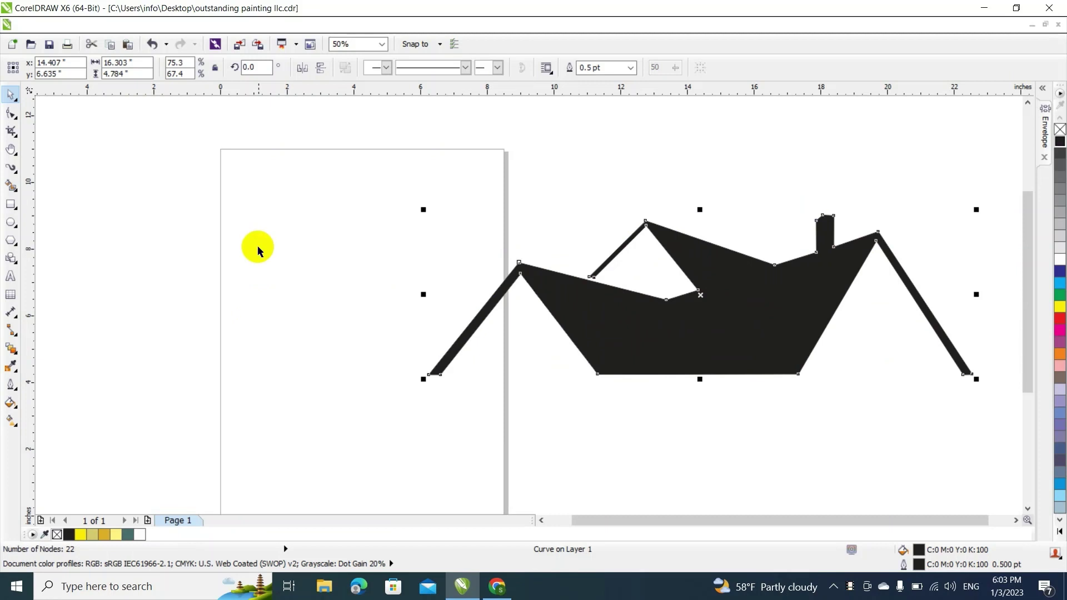
click(256, 245)
Draw a rectangle about 3.96 by 3.25 inches across the page's left edge and make a copy directly above or below it
click(12, 202)
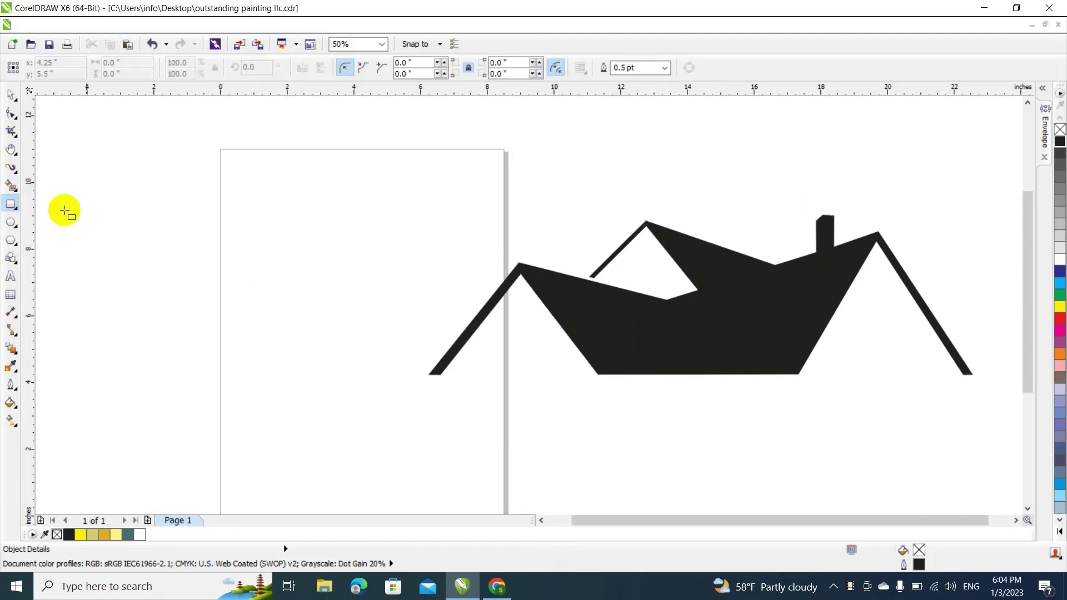
drag(133, 189, 265, 297)
click(11, 94)
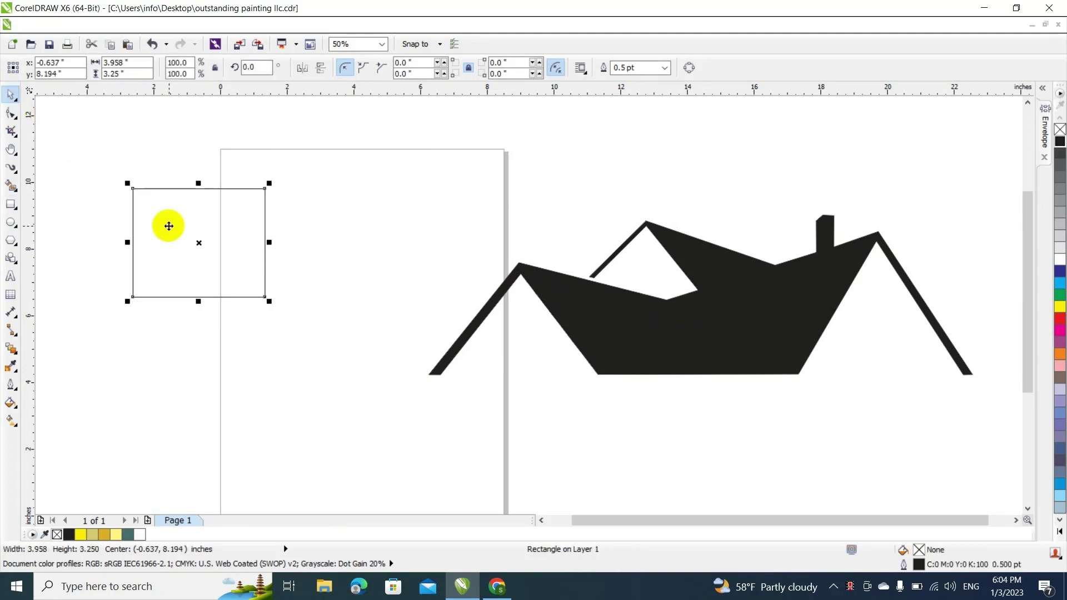
drag(199, 243, 195, 221)
click(204, 245)
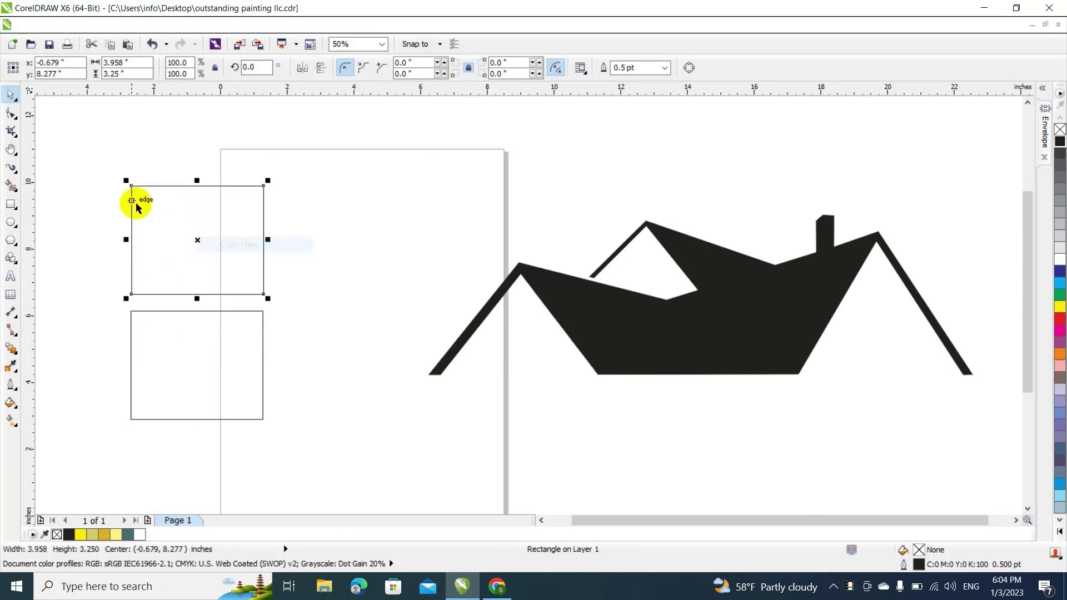
Copy the stacked pair of rectangles about 4.4 inches to the right to form a two-by-two grid
drag(108, 163, 286, 439)
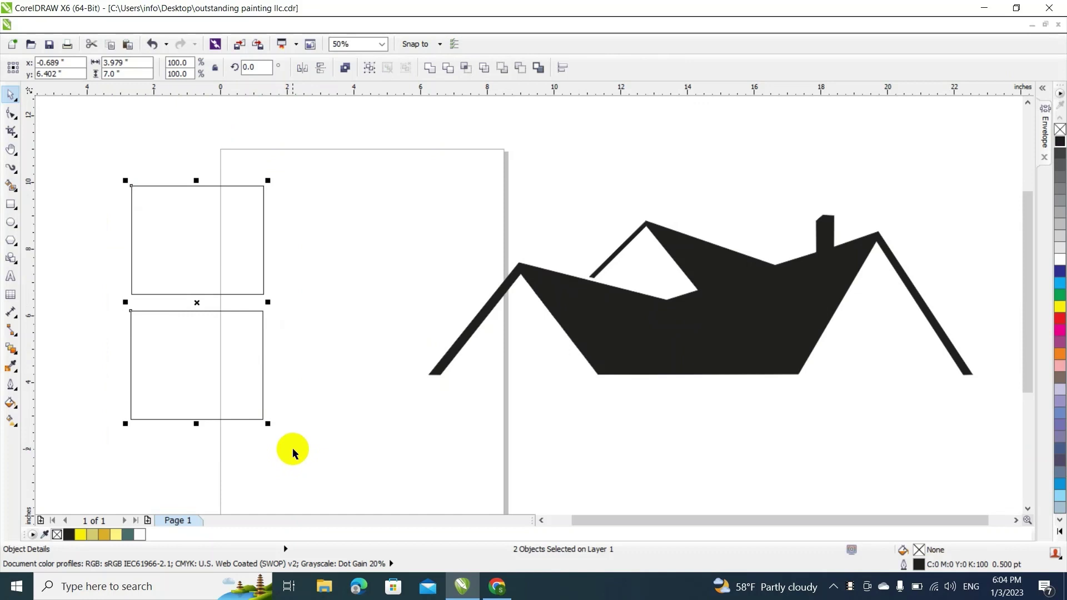
drag(193, 251, 343, 255)
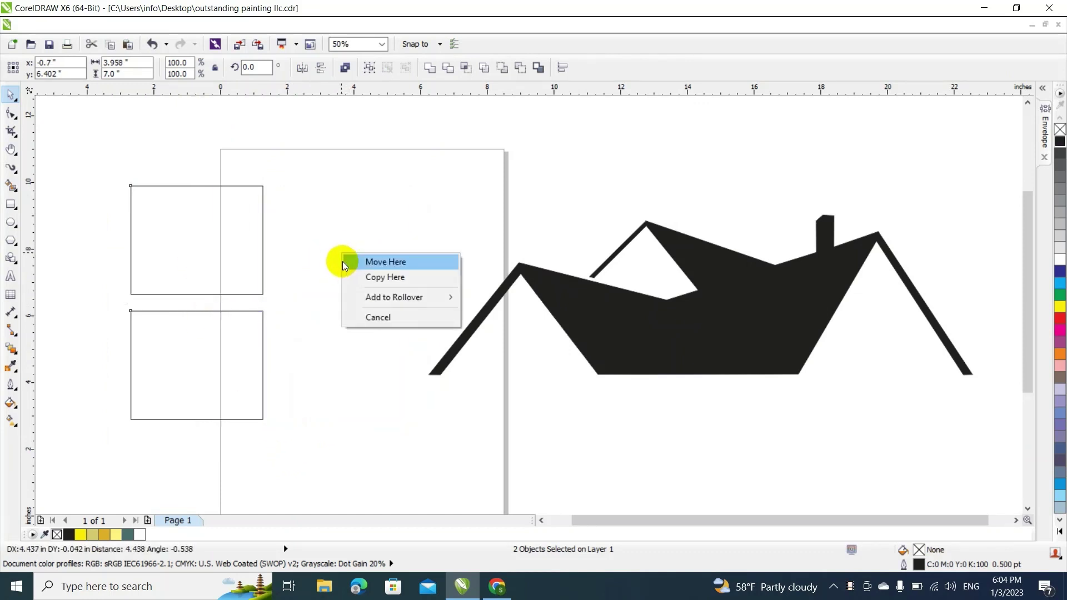
click(346, 273)
Shrink the four rectangles to about 3.1 by 2.6 inches near the roof's lower left part and fill them black
drag(115, 147, 461, 441)
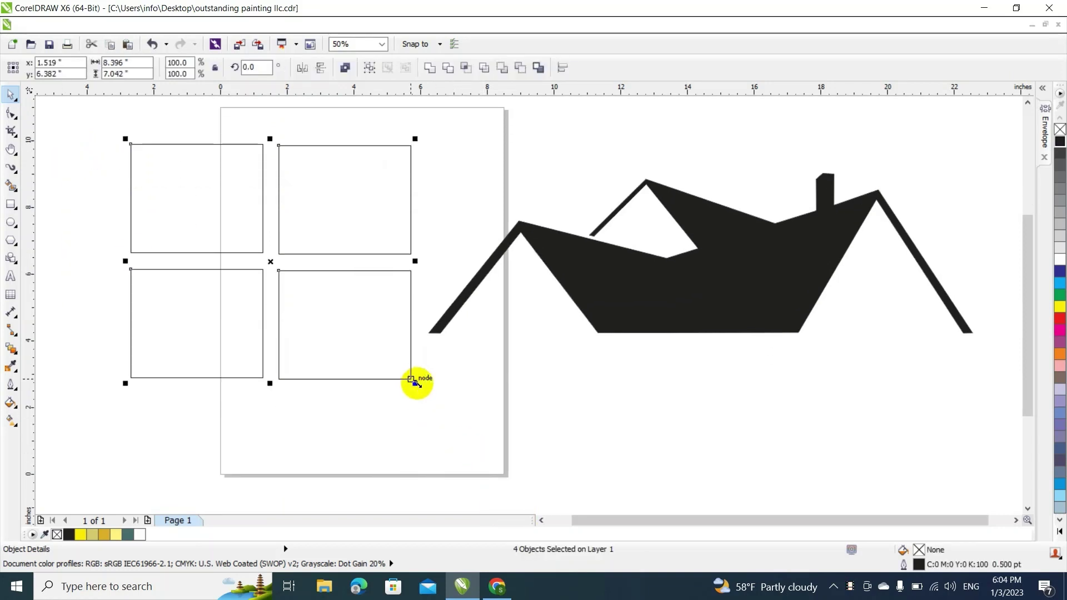
drag(415, 383, 569, 345)
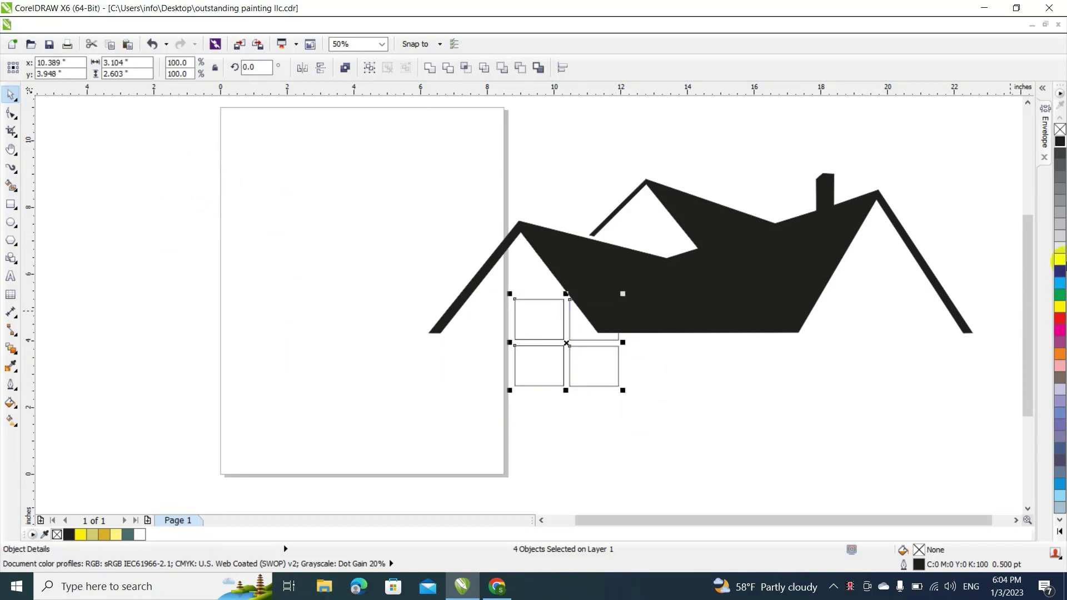
click(1060, 141)
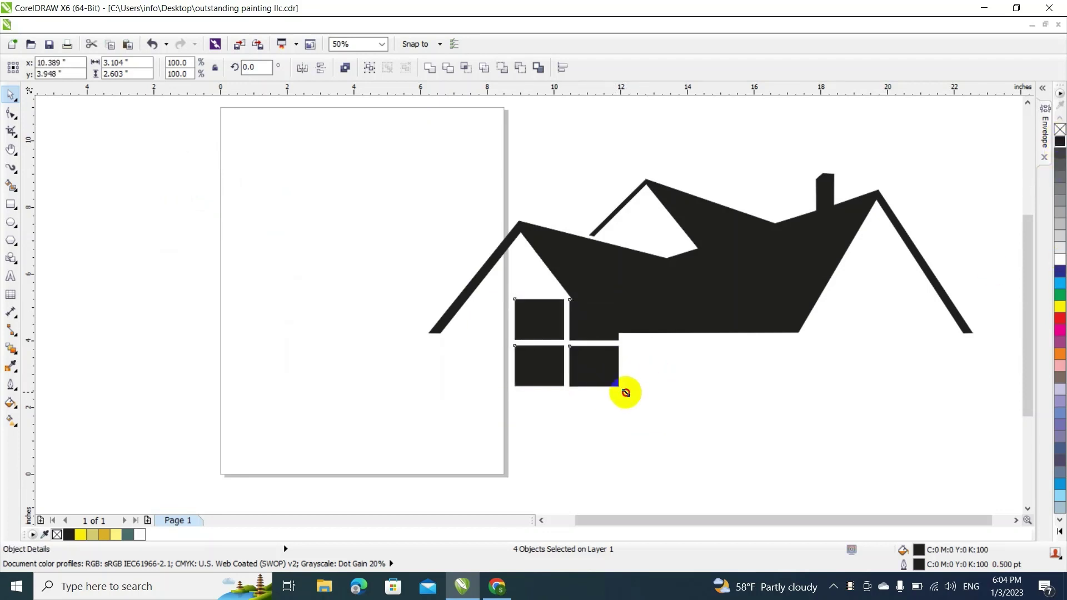
Enlarge the four black panes, return them to the page's left side, and delete the right-hand pair
drag(625, 393, 388, 439)
click(561, 336)
drag(298, 147, 434, 431)
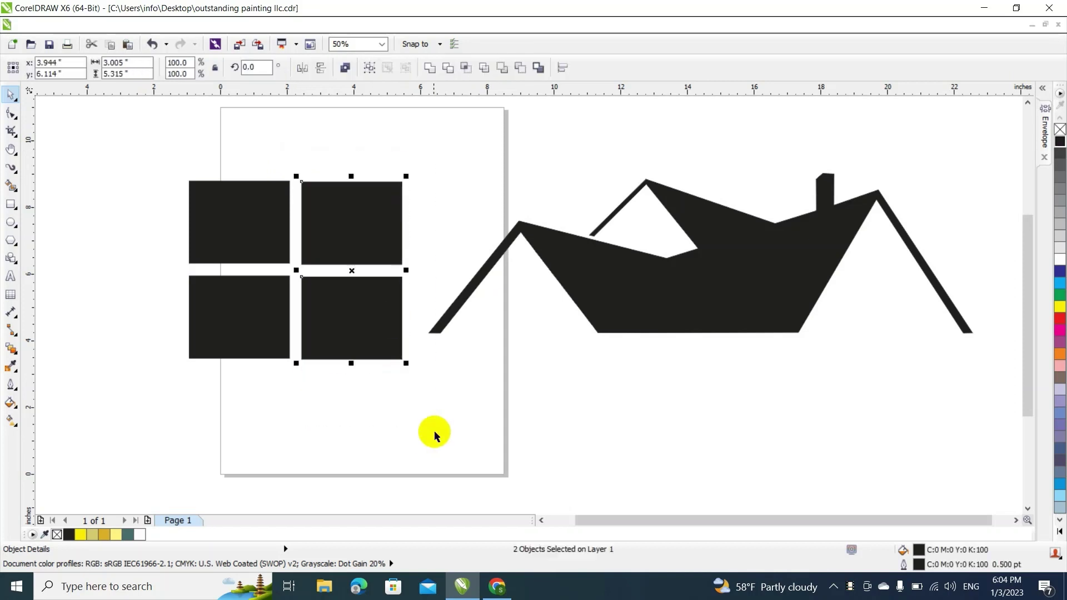
key(Delete)
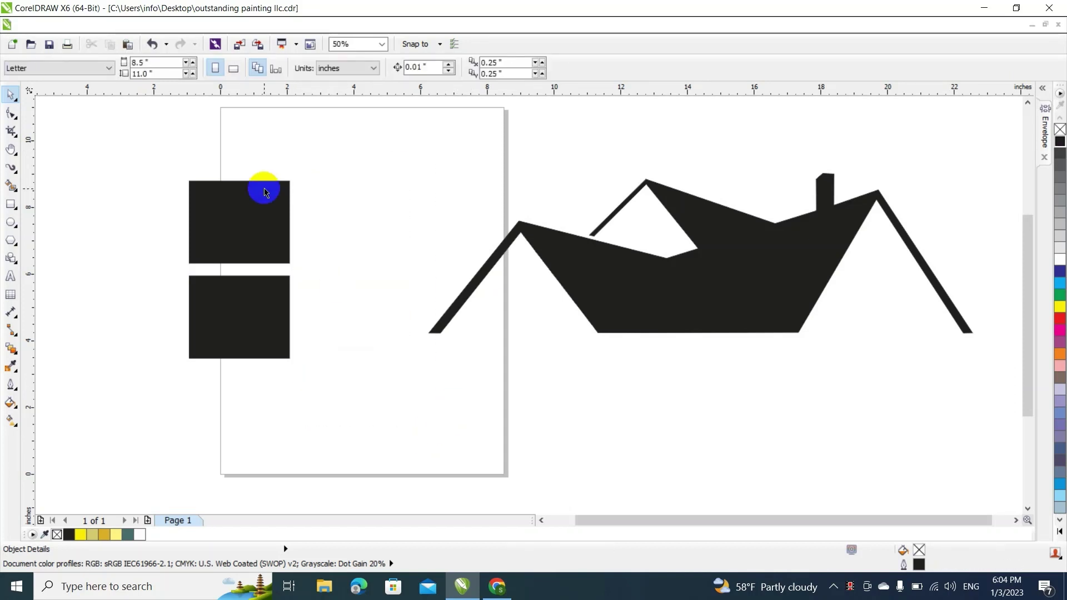
Weld the upper black rectangle so it becomes a node-editable curve
click(264, 193)
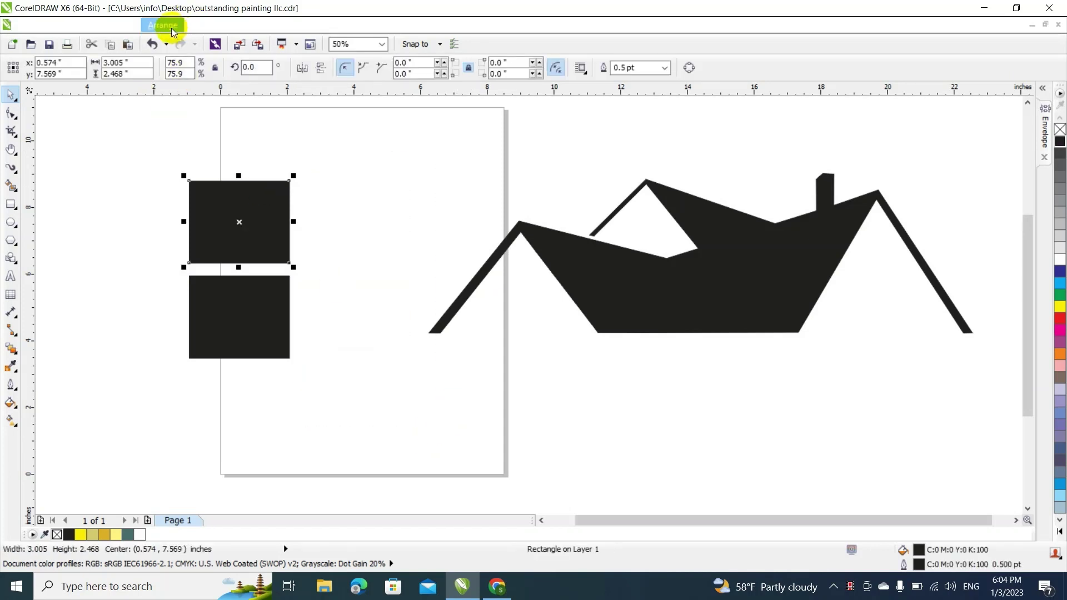
click(167, 26)
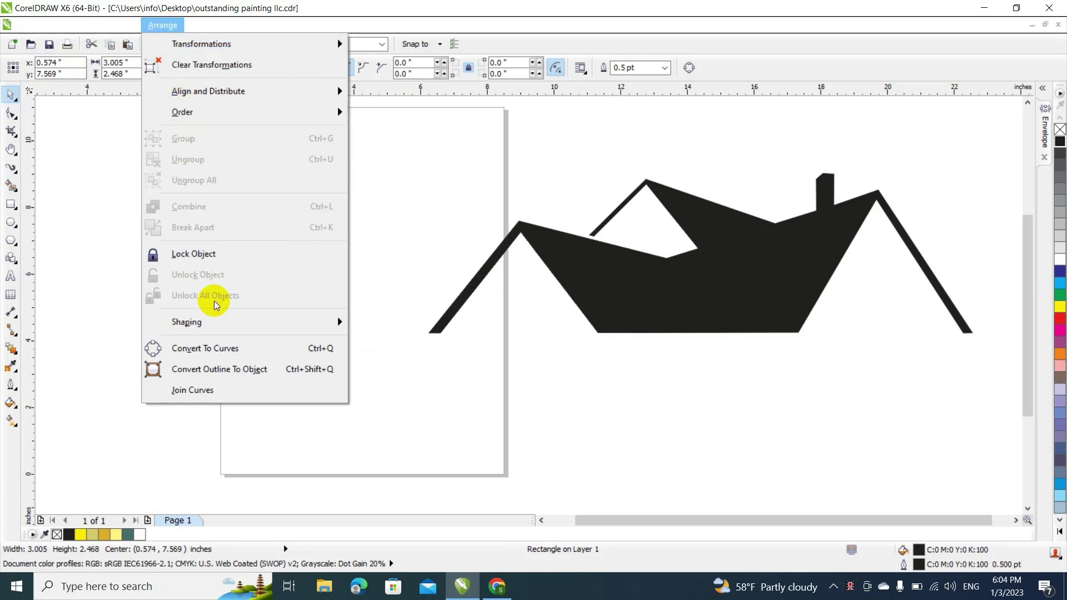
mouse_move(311, 324)
click(368, 328)
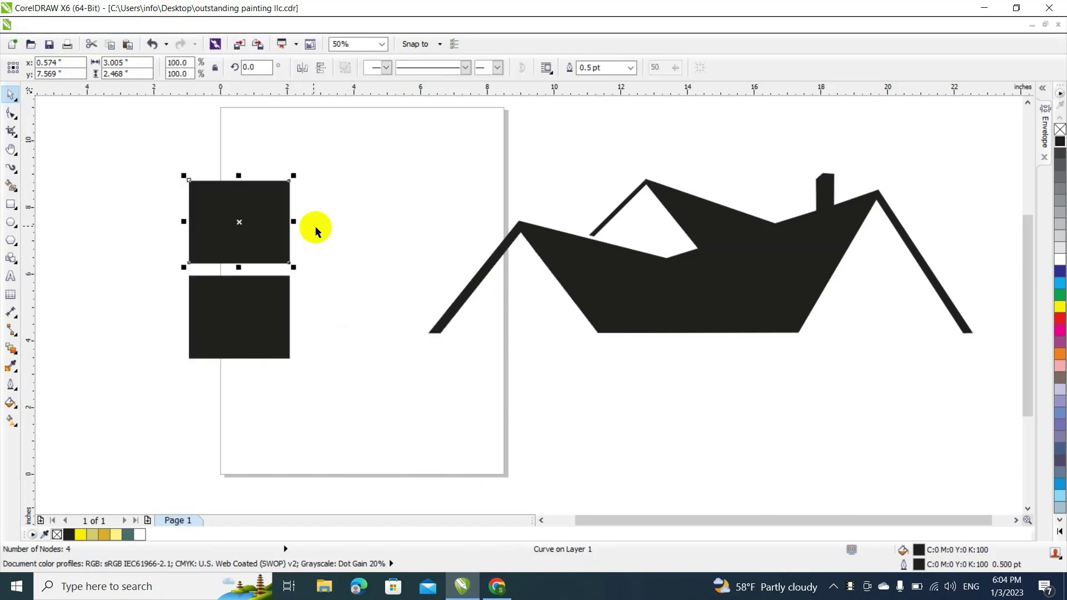
Raise the upper pane's top right node to about (2.08, 10.35) and lower its top left node to about (-0.93, 7.89)
double_click(286, 207)
click(289, 181)
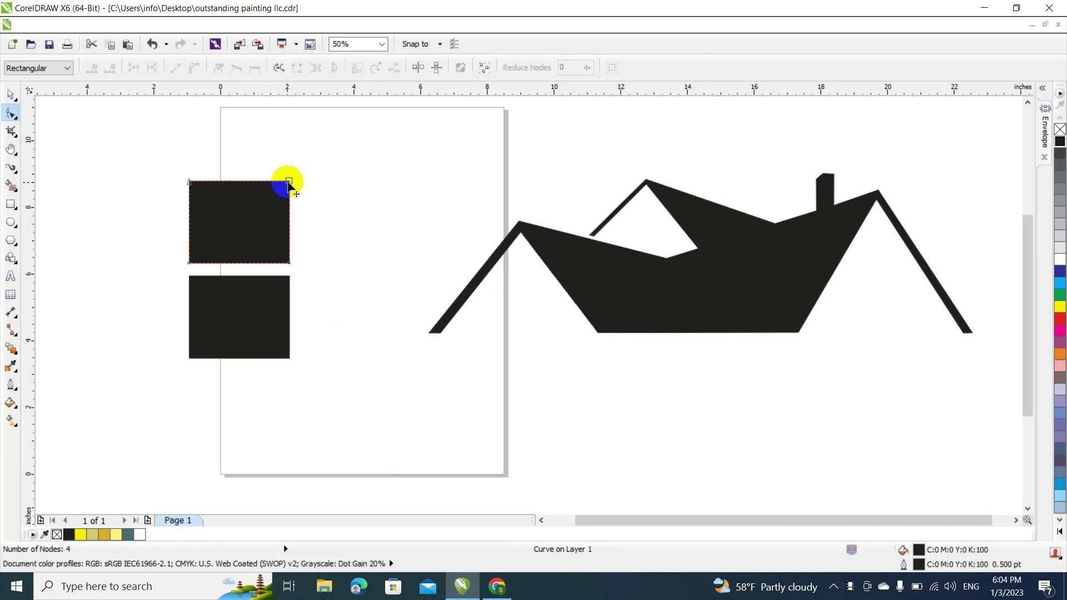
drag(288, 184, 286, 131)
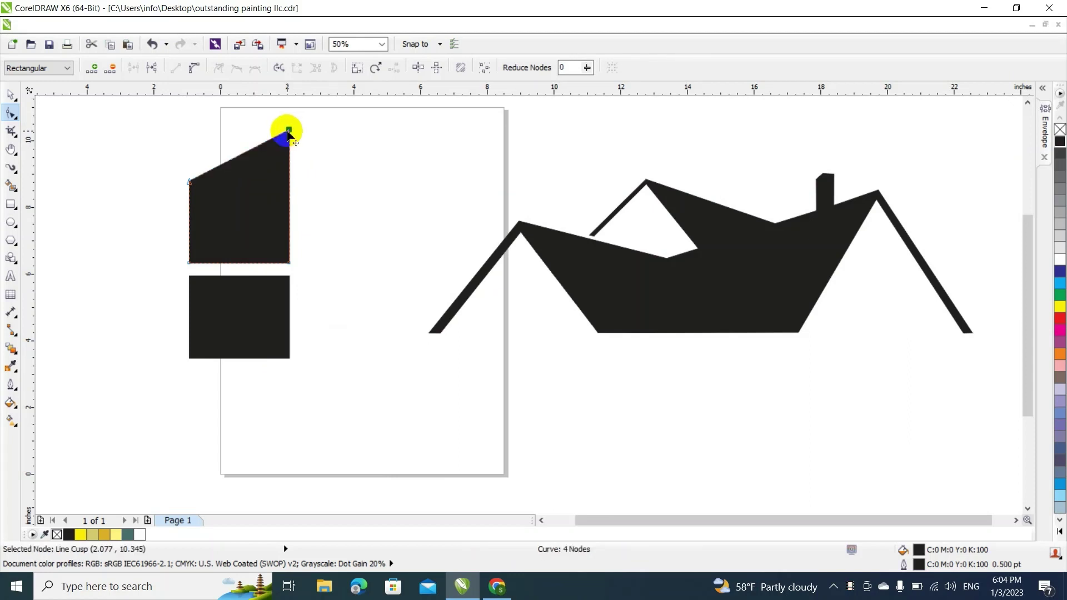
drag(191, 184, 190, 211)
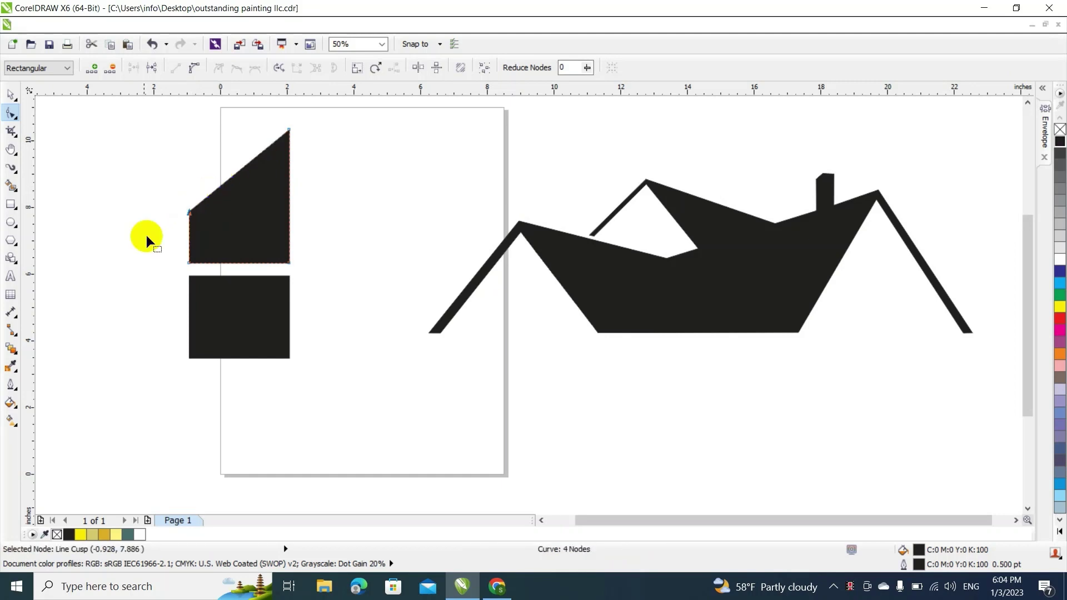
click(13, 99)
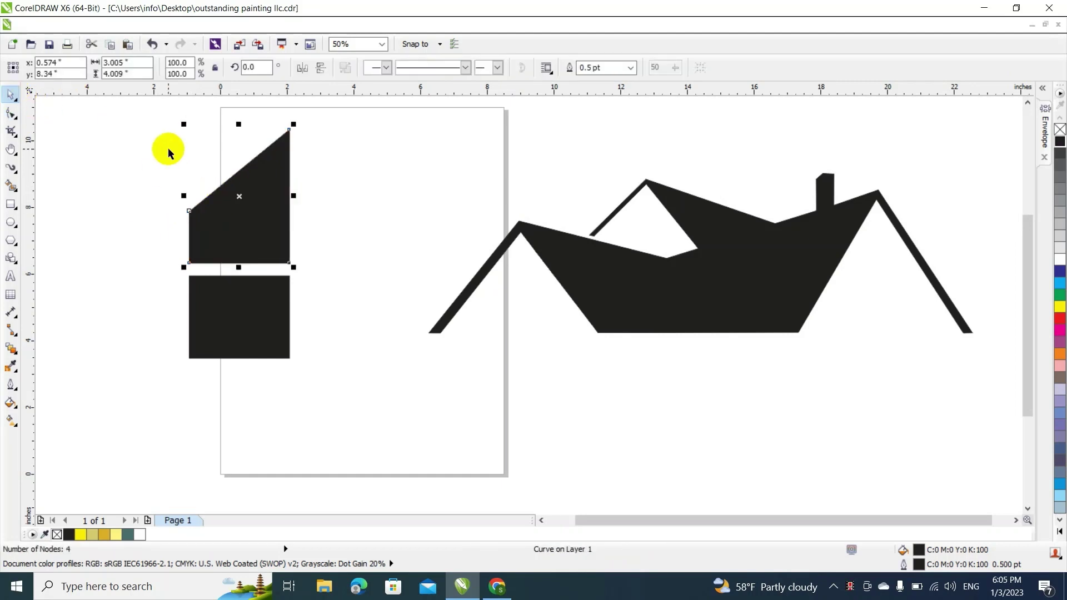
click(166, 148)
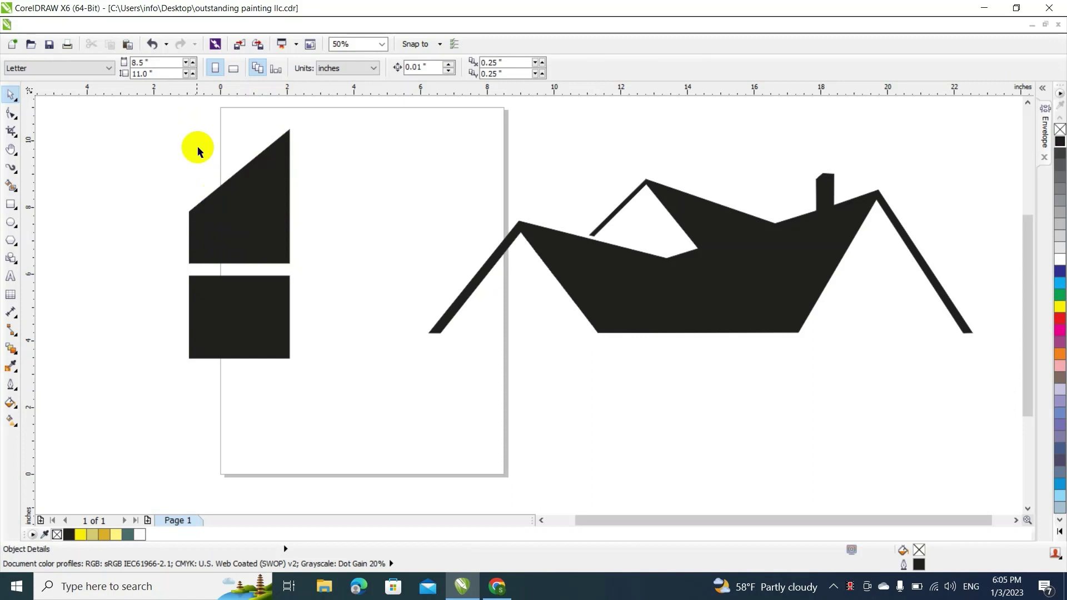
Move the slanted pane and the lower pane down together, centring the pair near (0.66, 4.33)
drag(186, 108, 346, 433)
drag(215, 202, 217, 288)
click(109, 214)
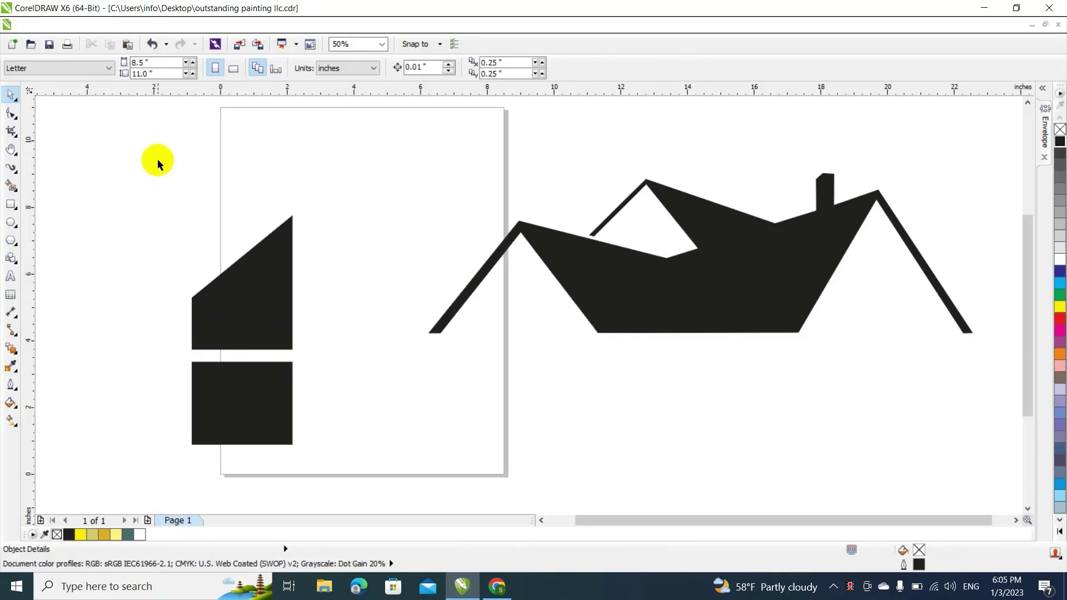
drag(158, 161, 374, 457)
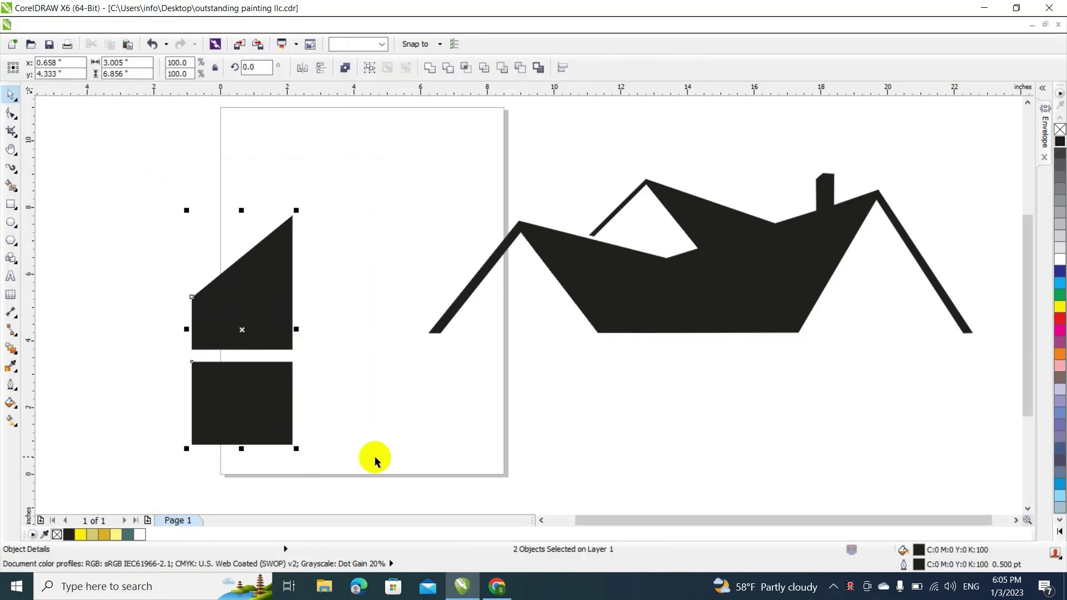
click(333, 392)
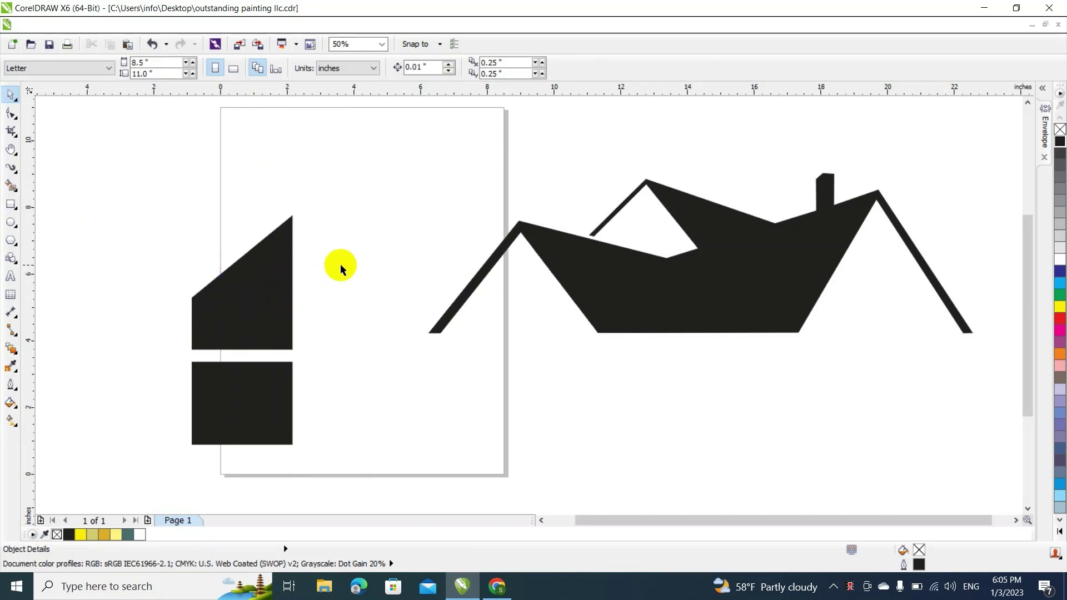
Convert the upper pane's slanted edge to a curve and bend it outward into a rounded quarter arch
click(238, 261)
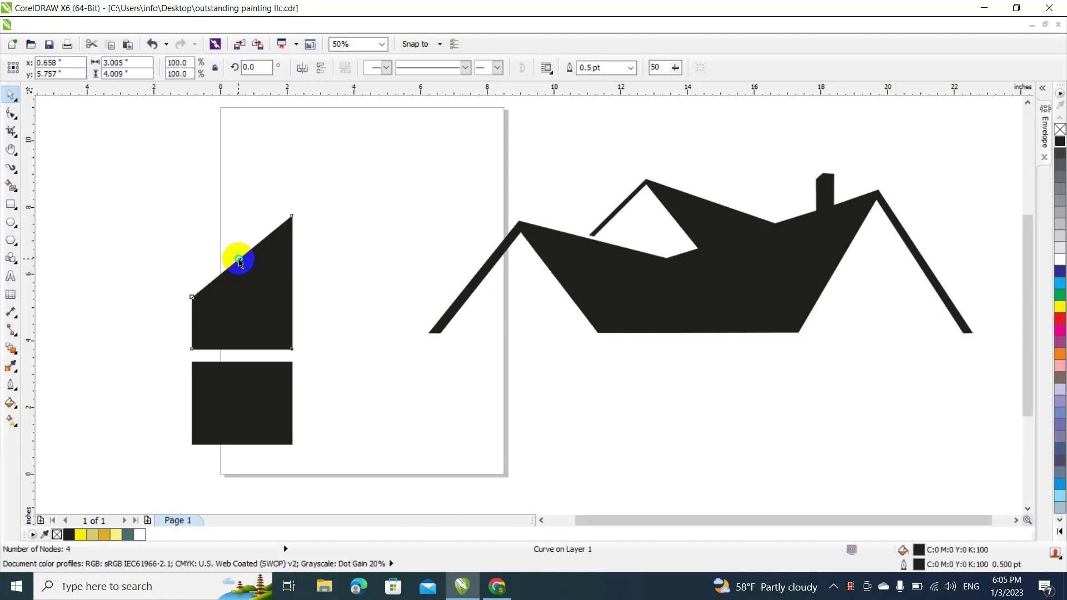
key(F10)
right_click(236, 265)
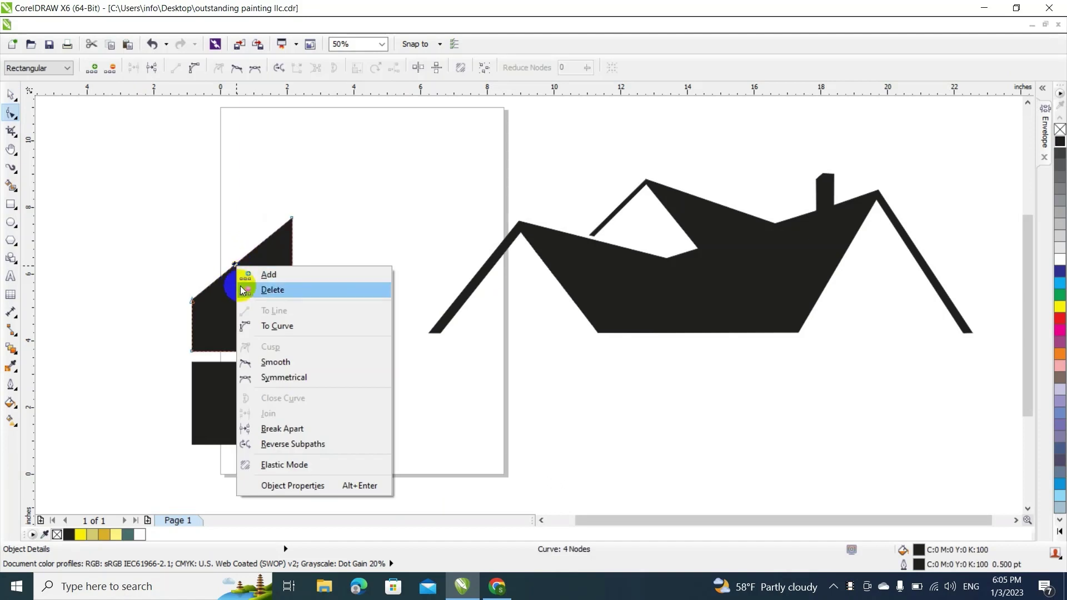
click(272, 328)
click(236, 266)
drag(236, 266, 213, 246)
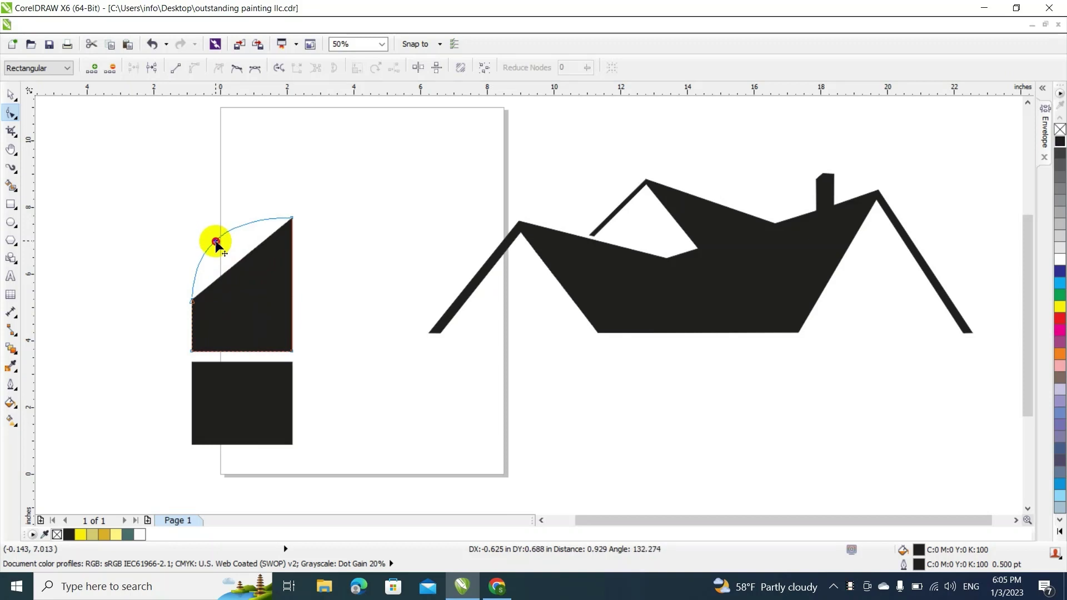
drag(217, 243, 218, 246)
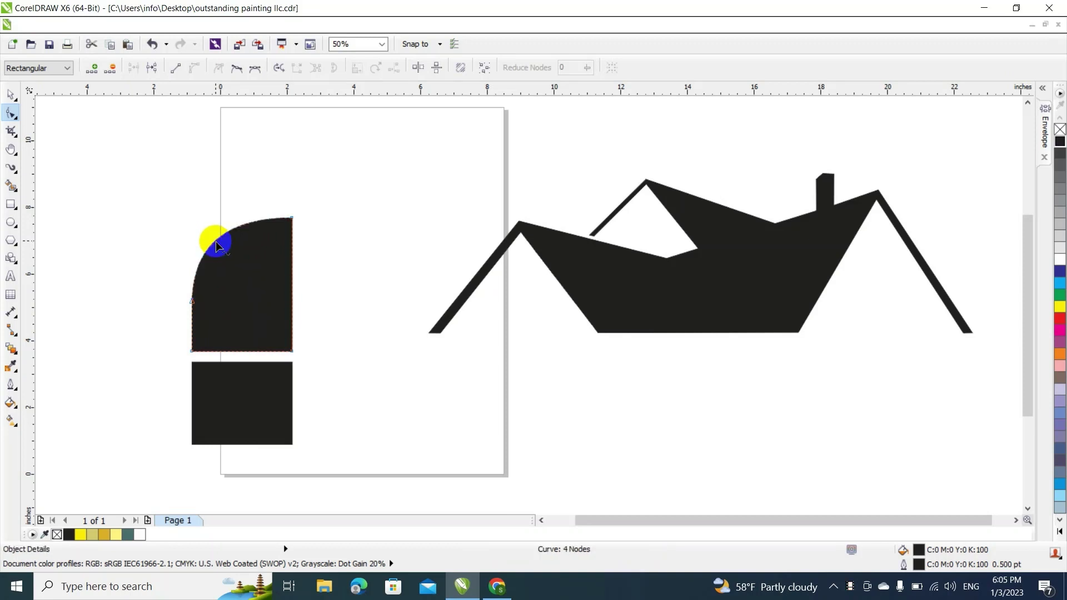
Place a mirrored copy of the arched pane and lower pane to the right, completing a four-pane arched window
click(16, 102)
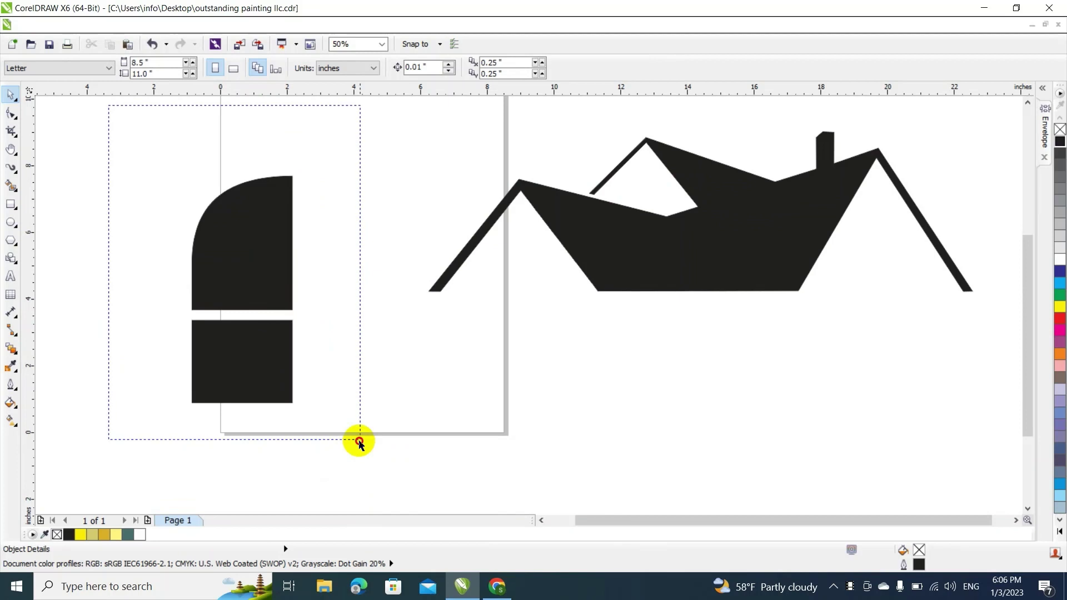
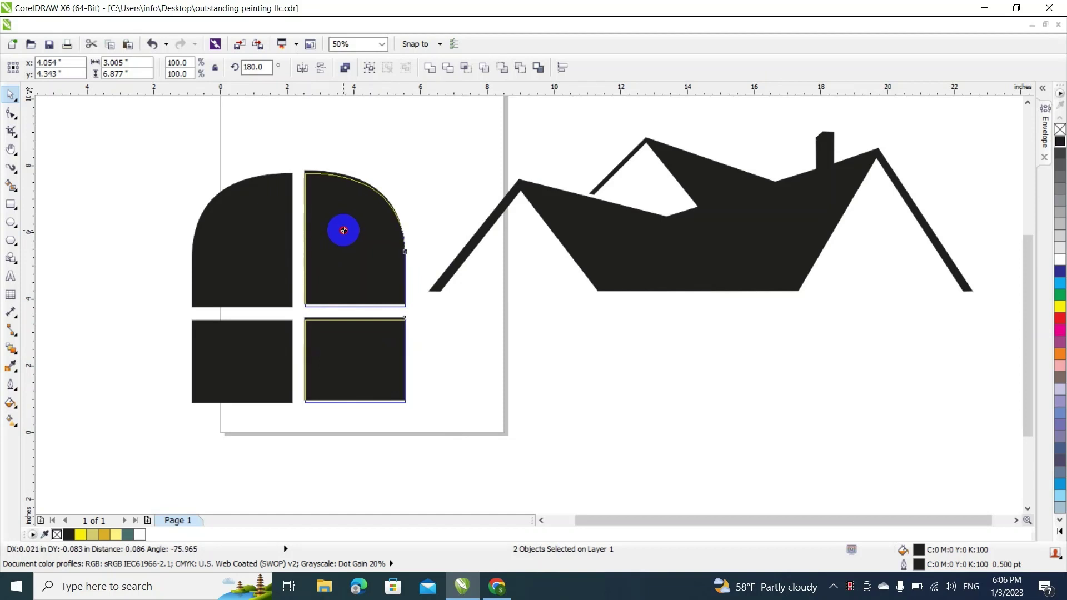
click(124, 132)
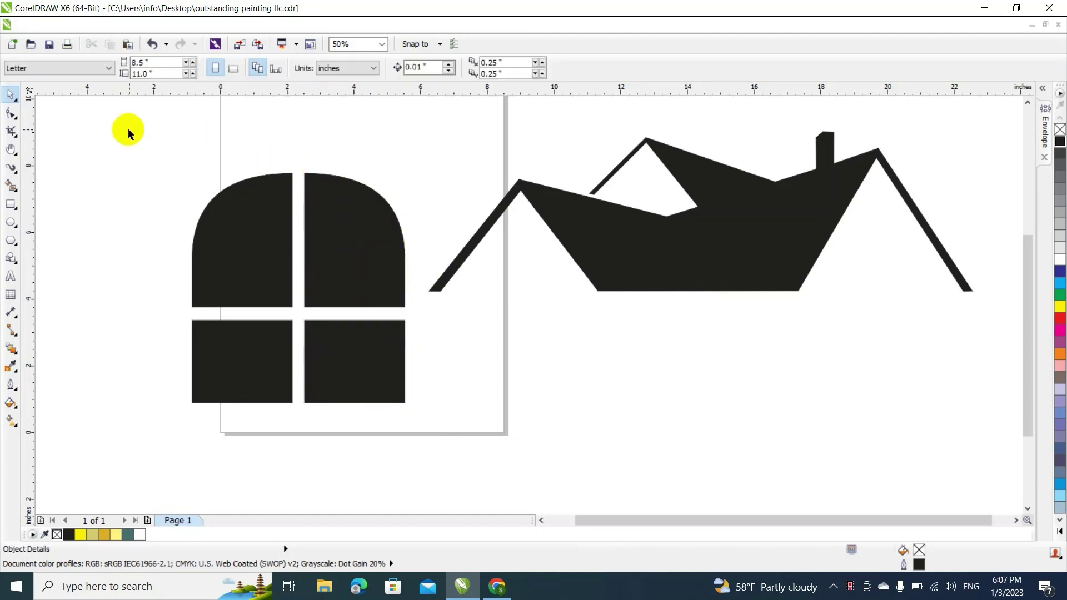
Copy the arched window's two lower rectangular panes below the roof, centred near (12.95, 0.53)
click(245, 362)
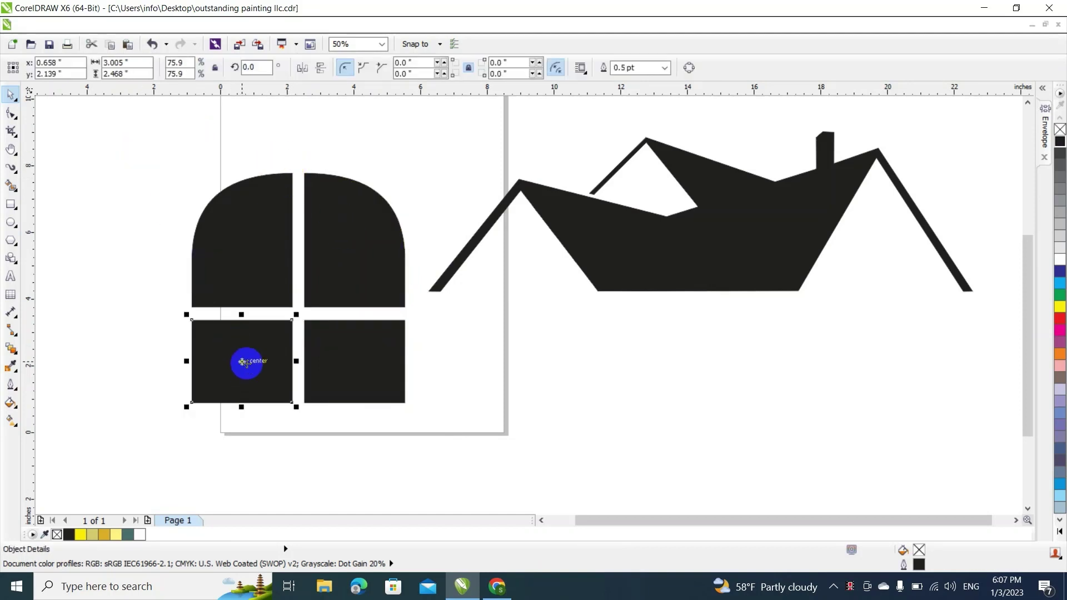
shift+click(324, 371)
drag(324, 371, 695, 412)
click(714, 435)
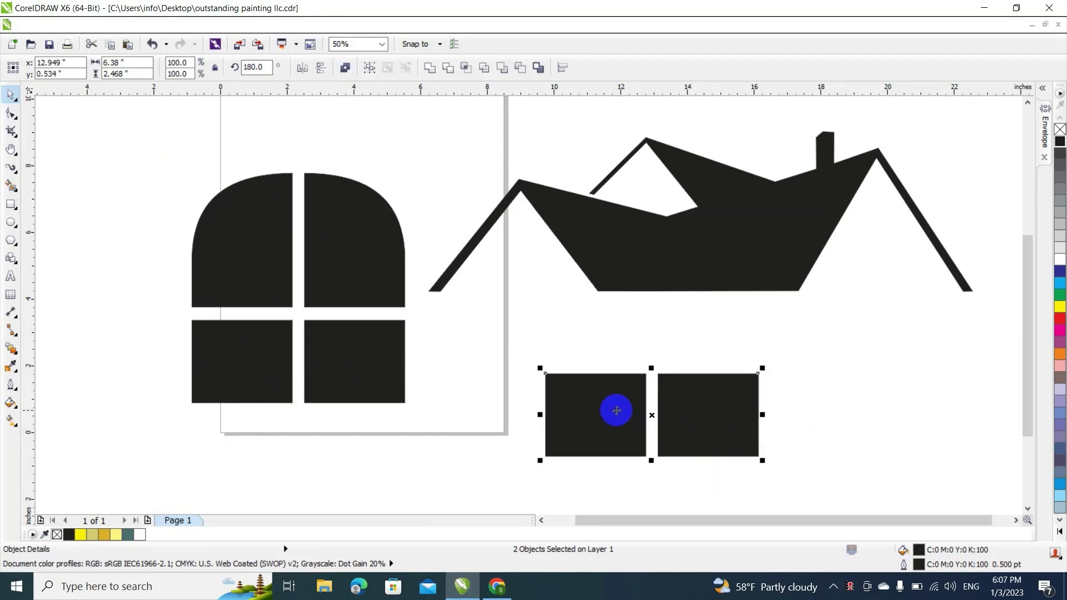
Copy the new pair of panes directly below itself to form a square four-pane window
mouse_move(616, 411)
mouse_down()
mouse_move(633, 533)
mouse_move(612, 428)
mouse_up()
click(637, 453)
click(503, 388)
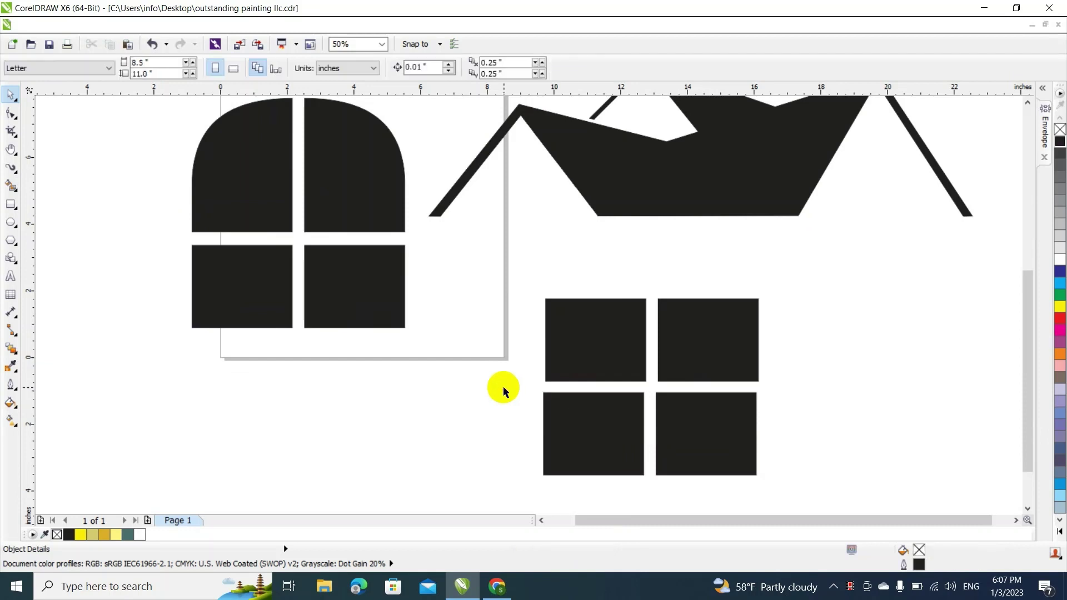
Align the left column's panes by their left edges and the right column's panes by their right edges
drag(503, 387, 603, 469)
drag(493, 278, 664, 473)
key(l)
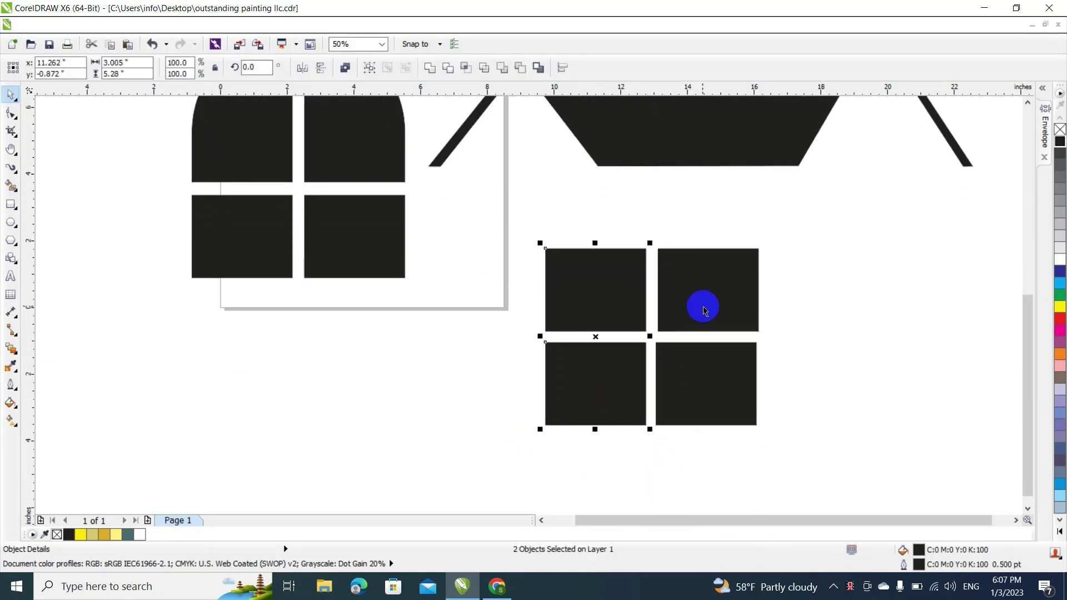
click(638, 210)
drag(654, 228, 795, 451)
key(r)
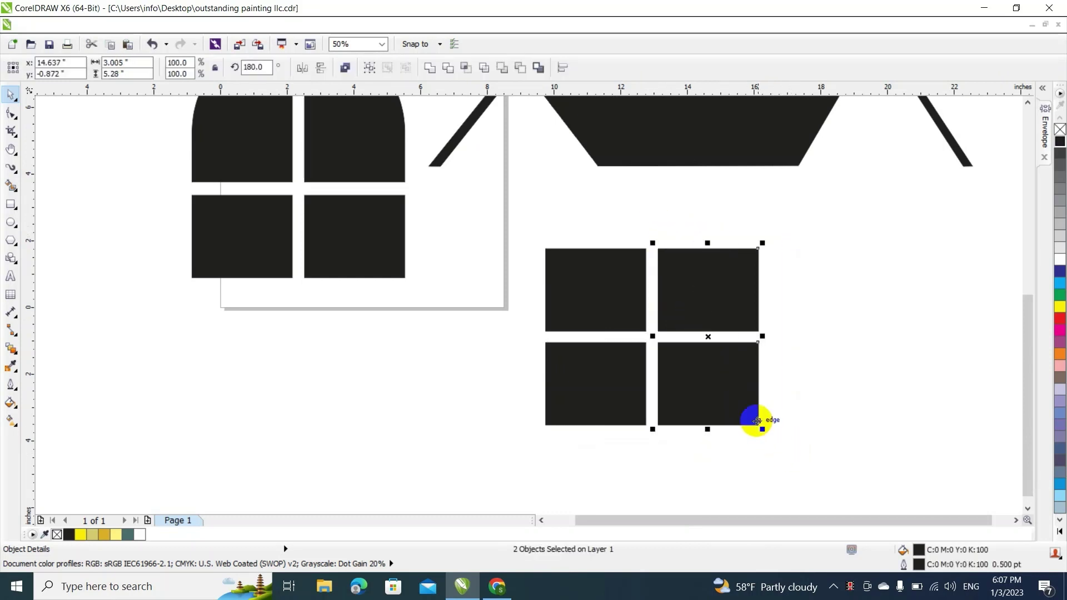
click(817, 372)
Shrink the square four-pane window and place it inside the white gable of the upper roof
drag(513, 225, 847, 480)
click(465, 67)
drag(397, 455, 672, 219)
click(306, 138)
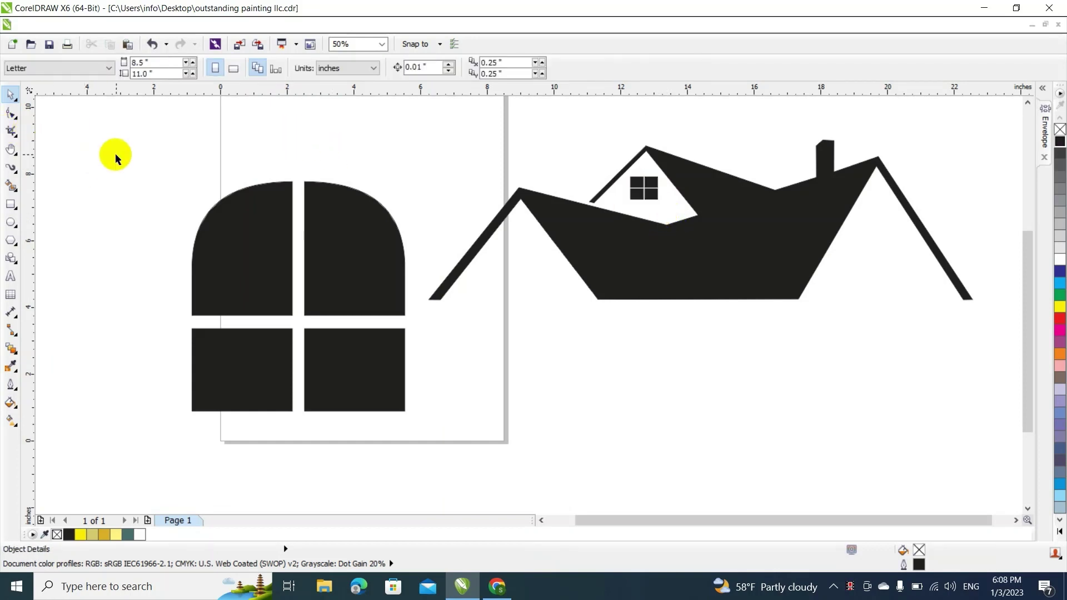
Copy the arched window and shrink the copy below the right part of the roof's base
drag(116, 152, 455, 449)
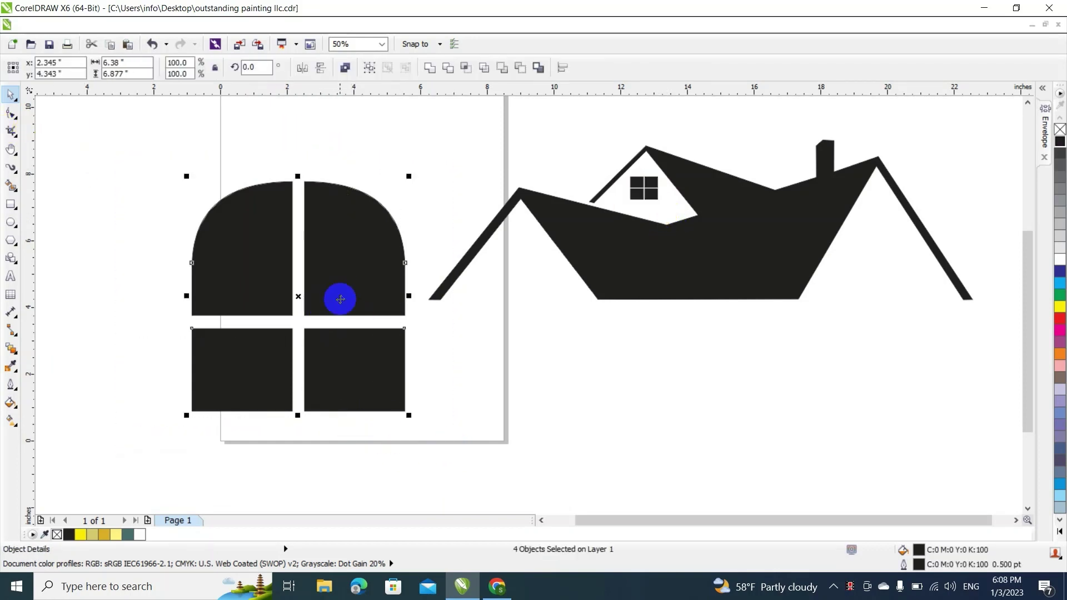
drag(341, 299, 607, 395)
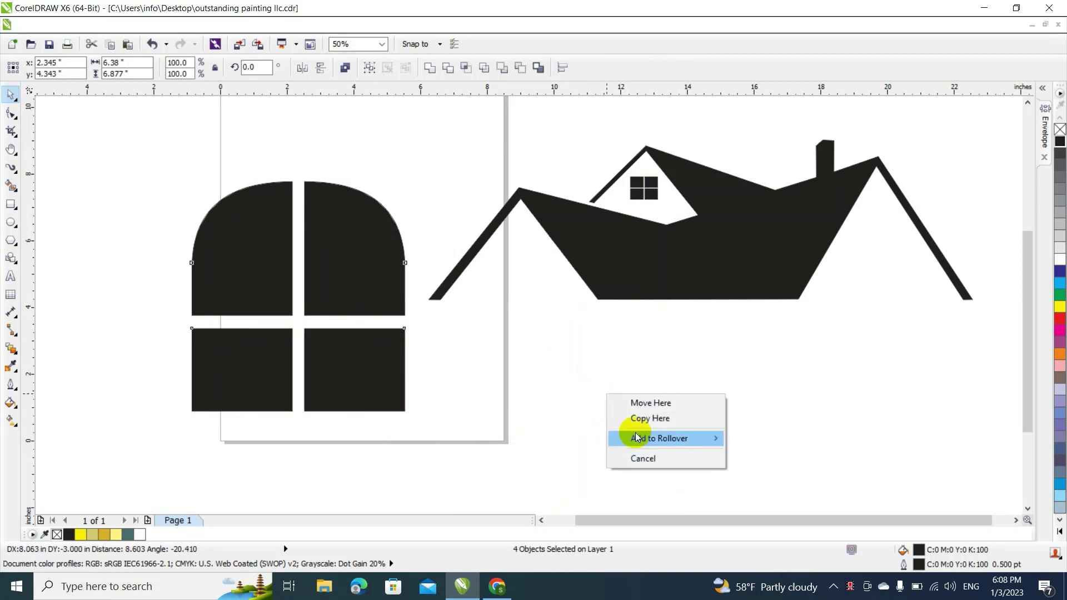
click(645, 419)
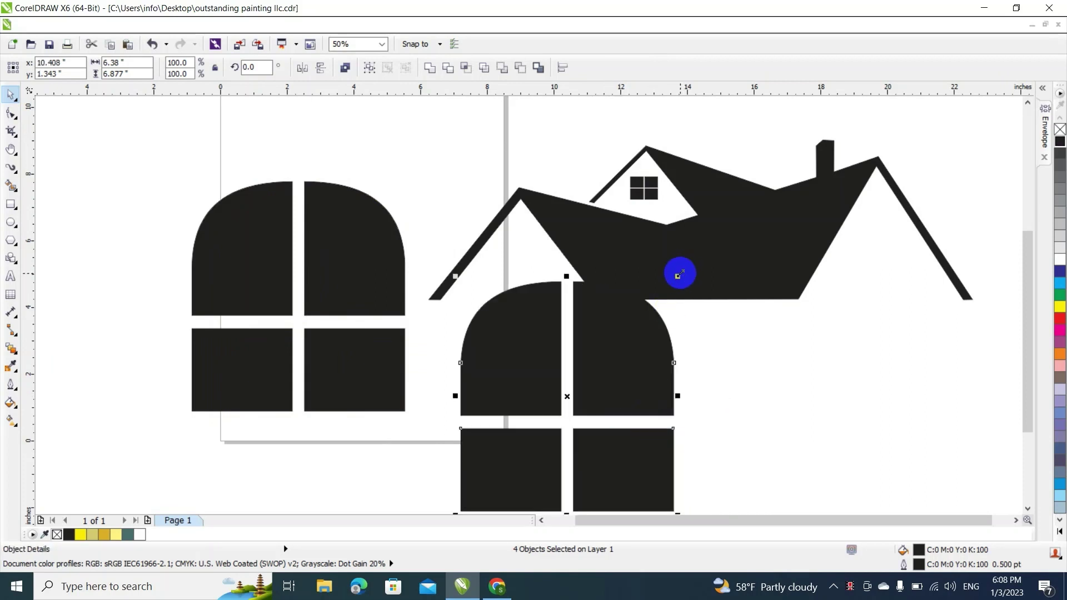
drag(679, 274, 815, 371)
click(186, 147)
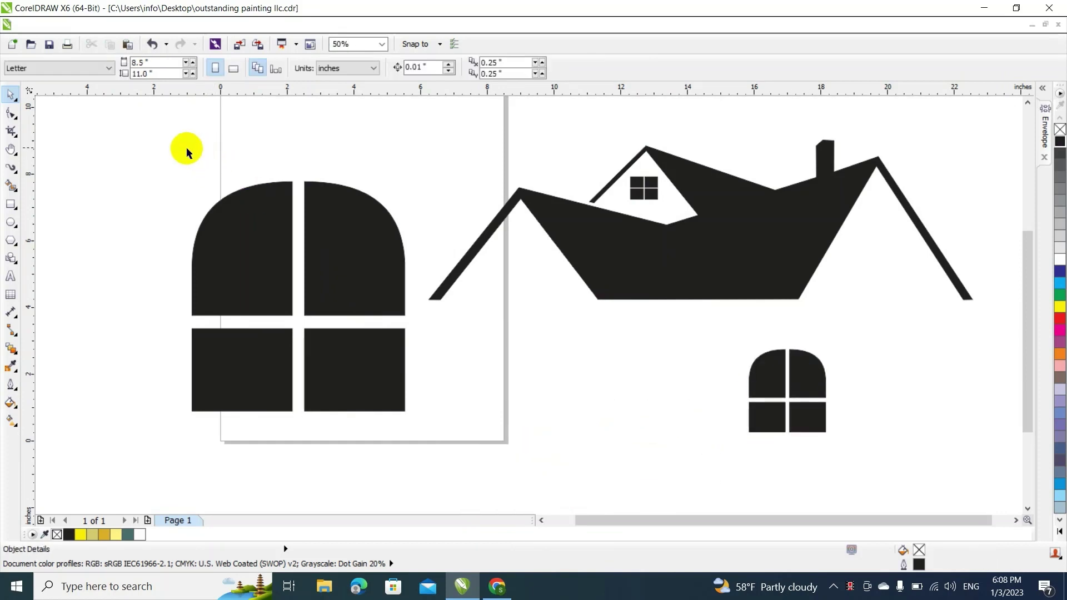
Weld the four panes of the large arched window, shrink it to about 1.5 by 1.6 inches and place it inside the left gable
drag(152, 147, 435, 444)
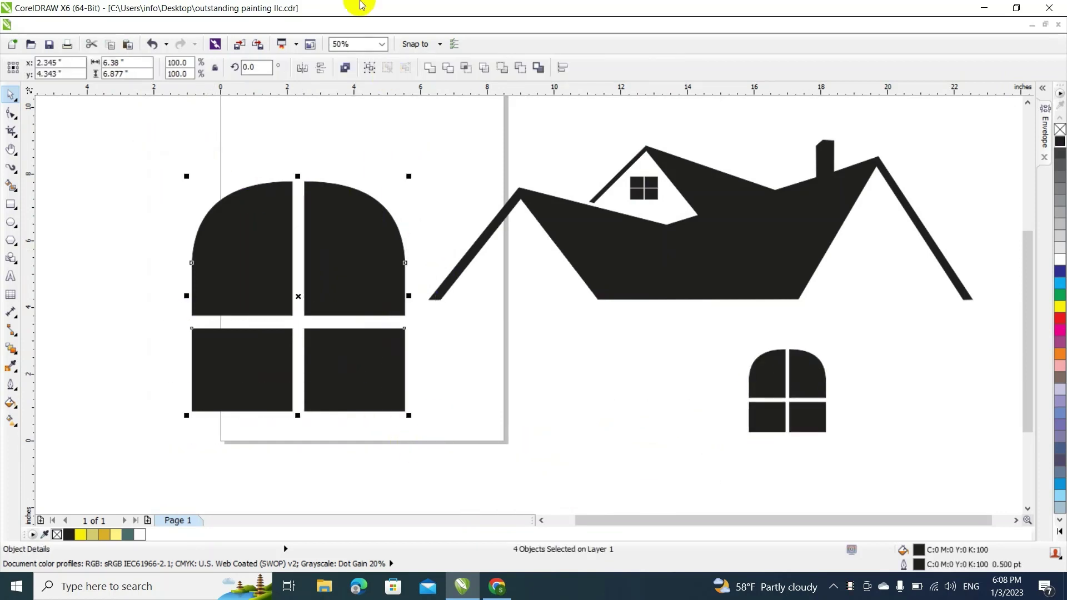
click(425, 68)
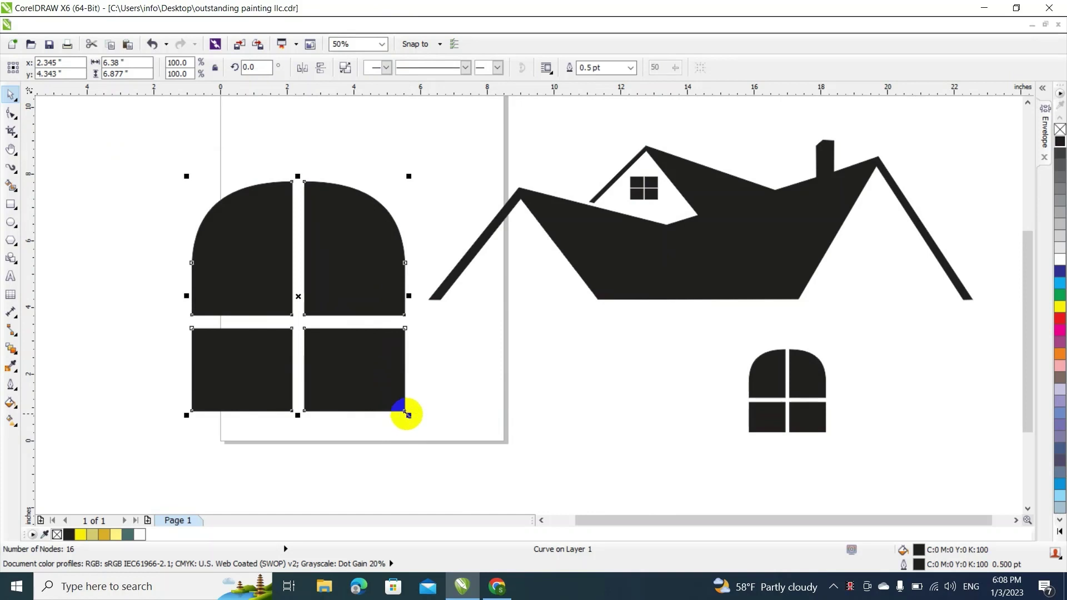
drag(407, 415, 232, 263)
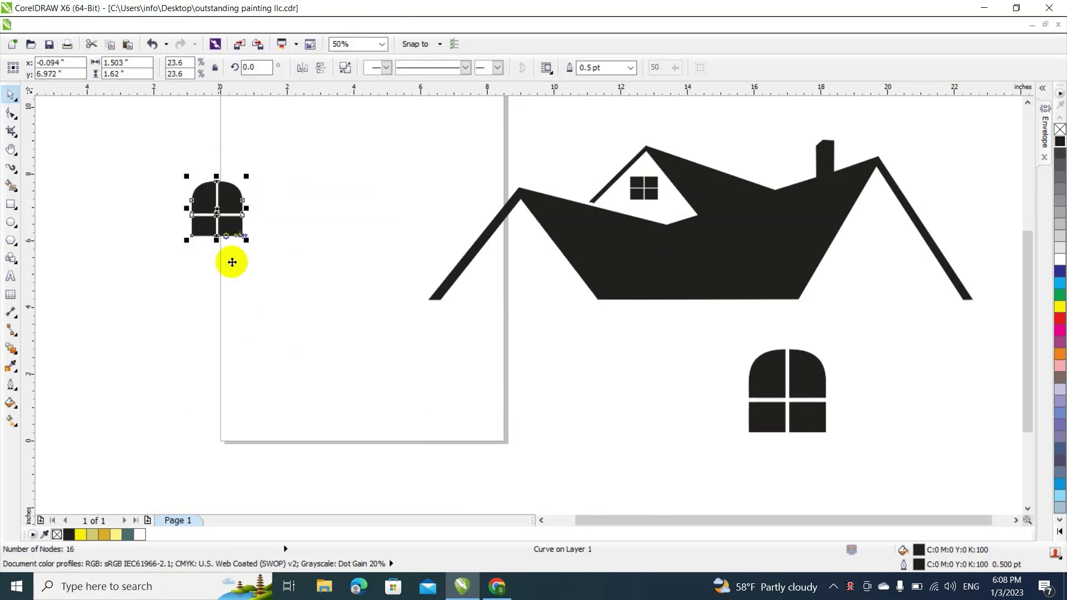
drag(226, 181, 518, 253)
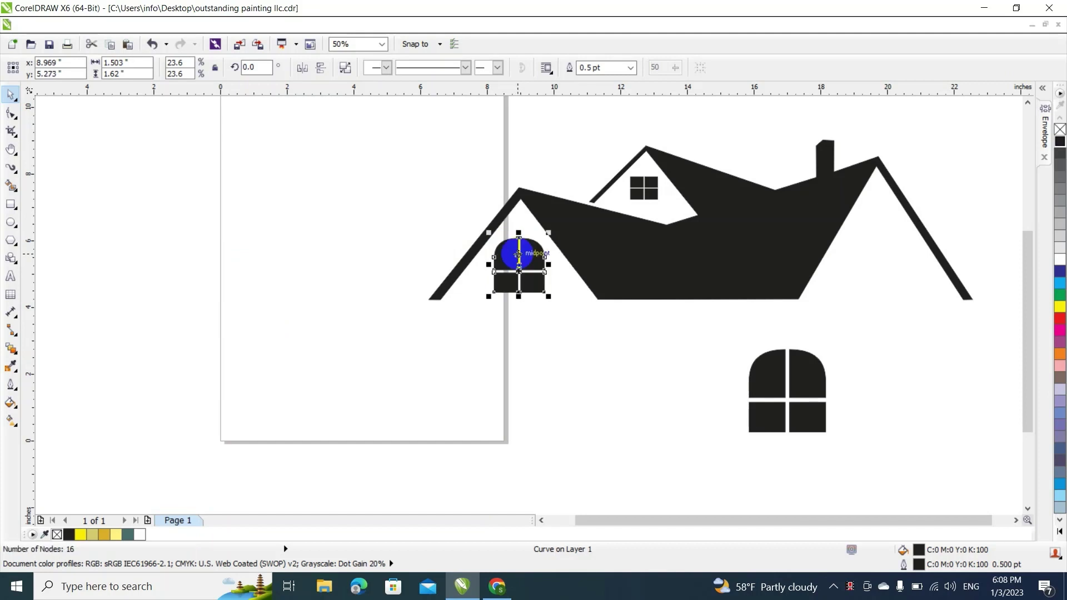
click(161, 219)
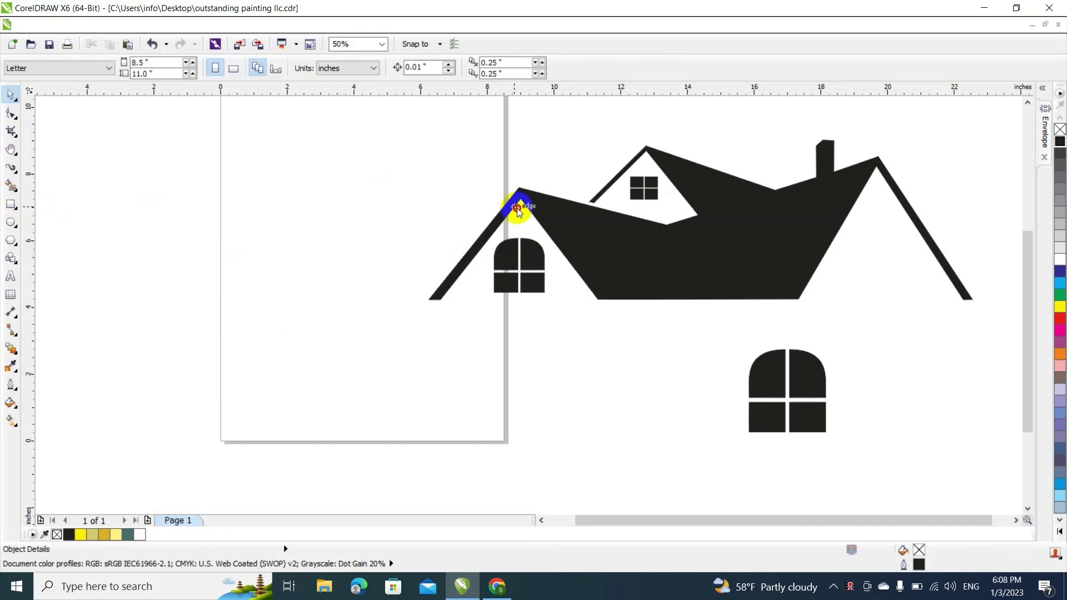
Check the arched window's centring with a temporary vertical guideline through the left gable's apex
drag(517, 208, 520, 212)
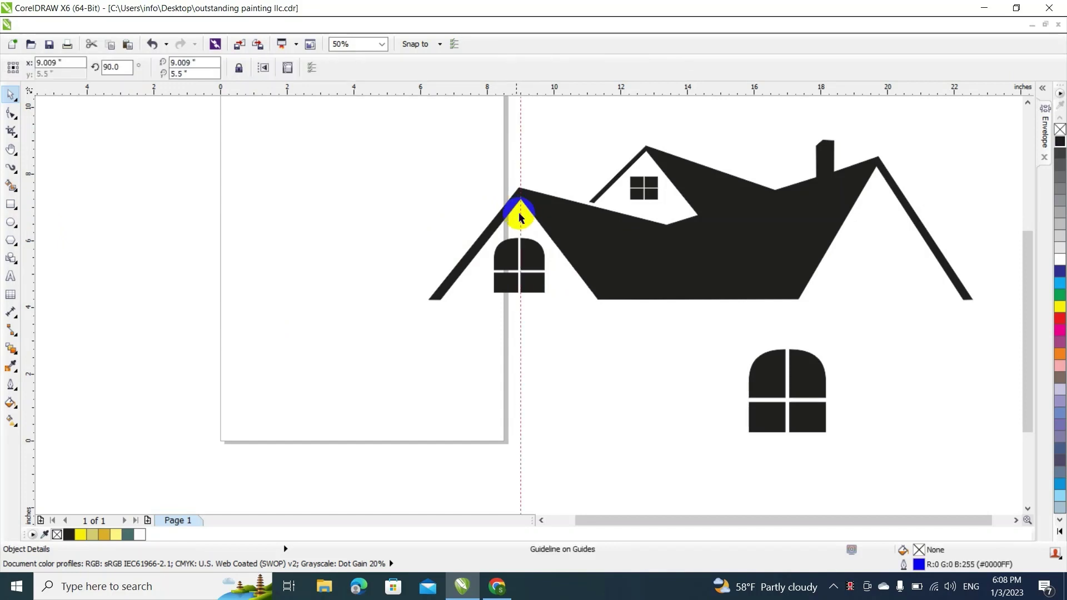
click(430, 213)
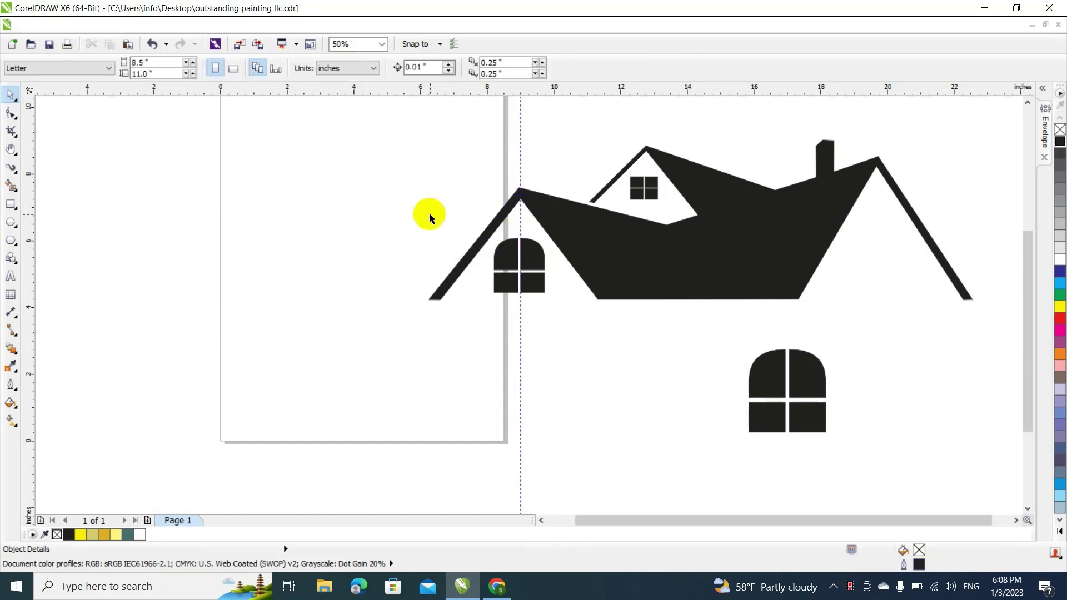
click(520, 157)
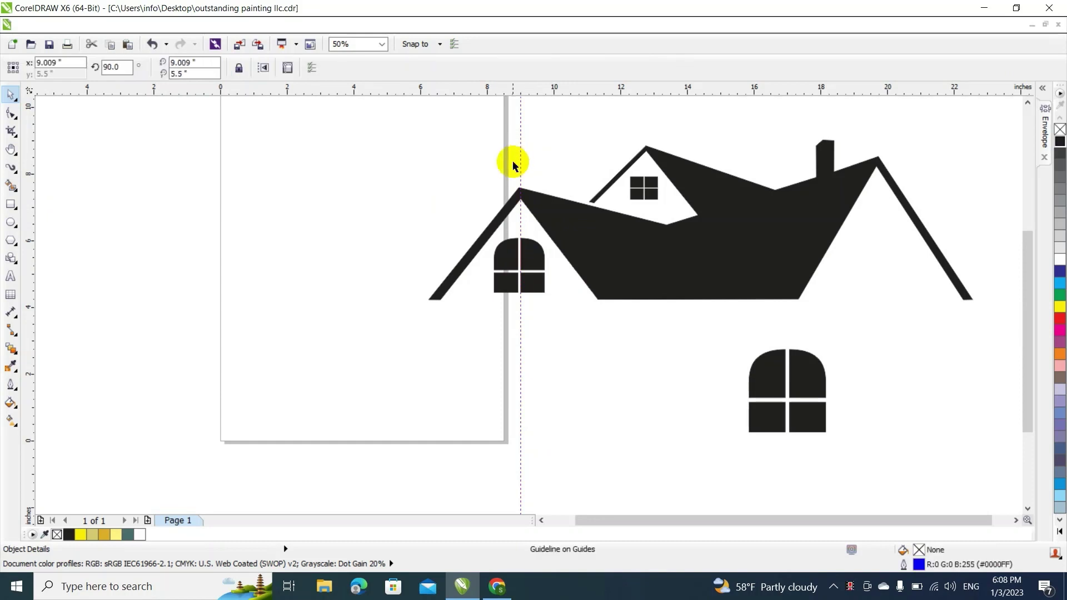
key(Delete)
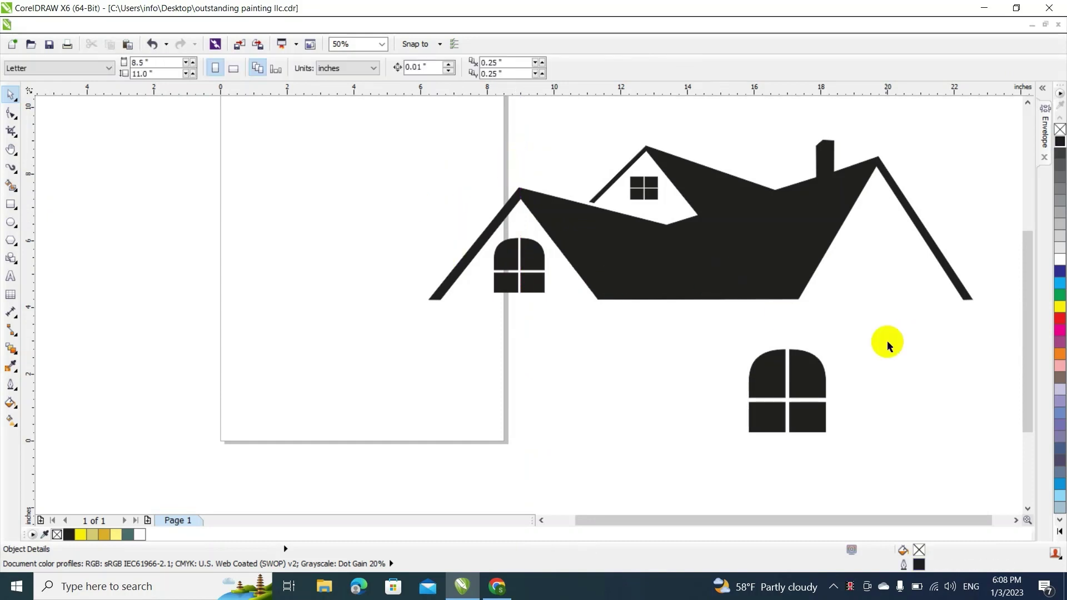
Copy the lower pane pair beneath the remaining arched window, then shrink the six-pane window and place it inside the right gable
drag(880, 446, 881, 447)
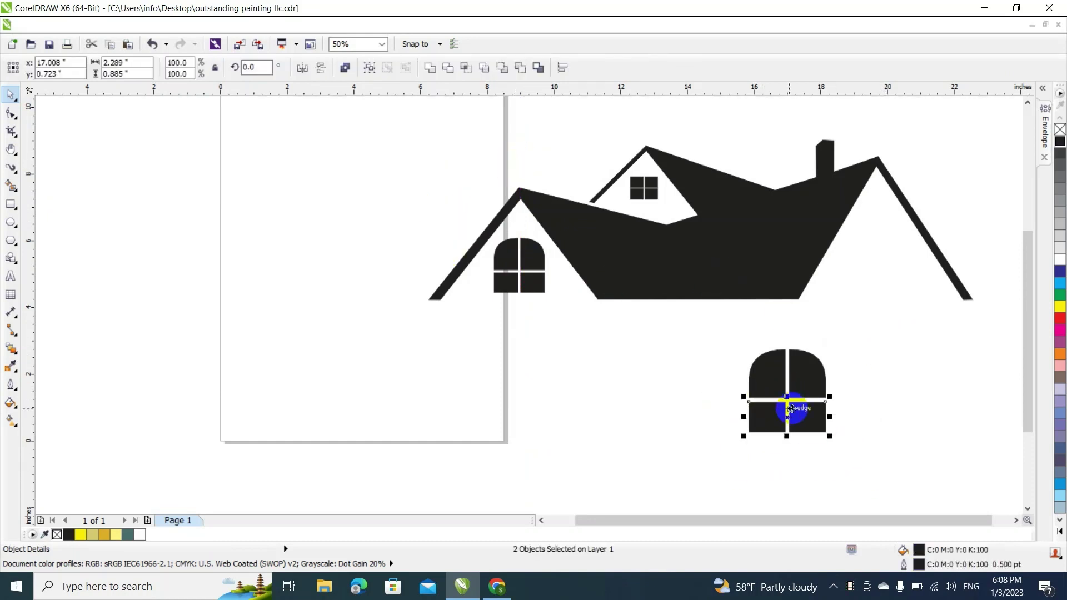
drag(795, 413, 800, 449)
click(831, 459)
drag(769, 384, 880, 242)
click(859, 318)
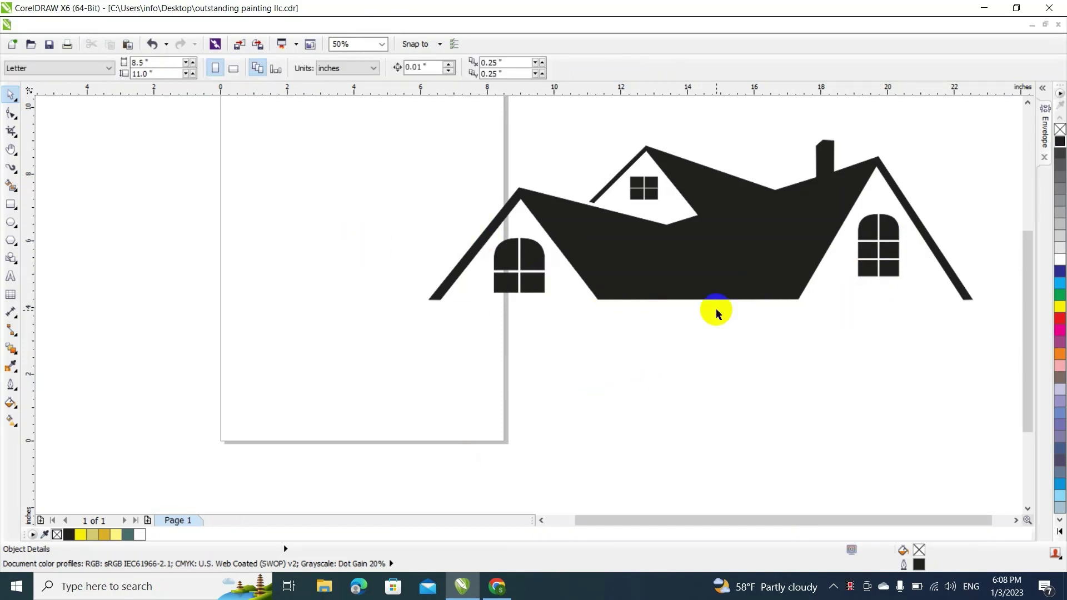
Adjust the roof's corner node at the lowest point of the upper gable's white area to about (13.3, 6.45) inches
click(678, 230)
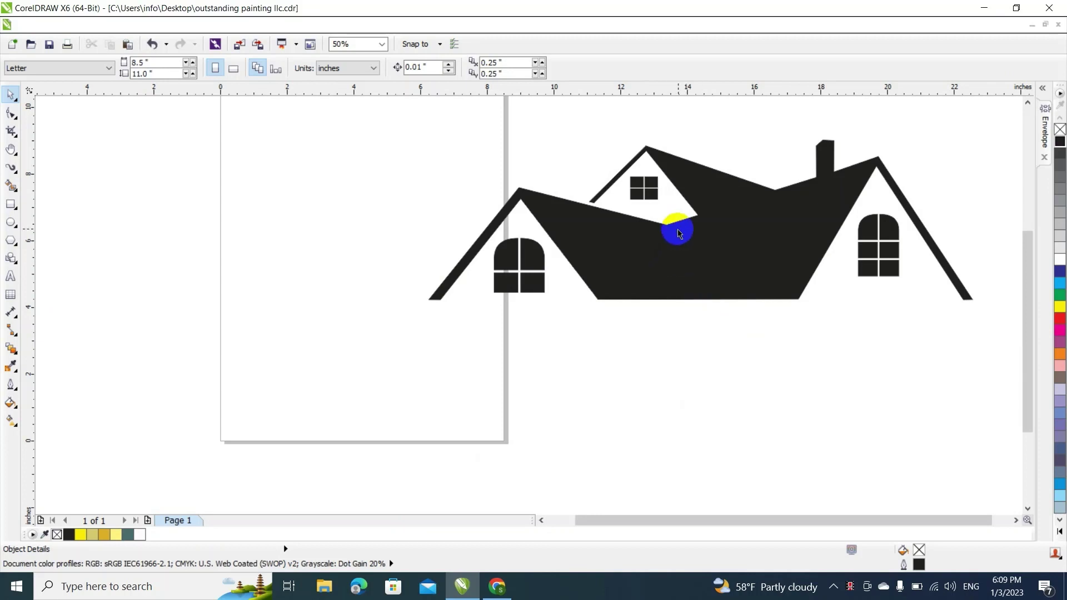
key(F10)
scroll(672, 229, up, 1)
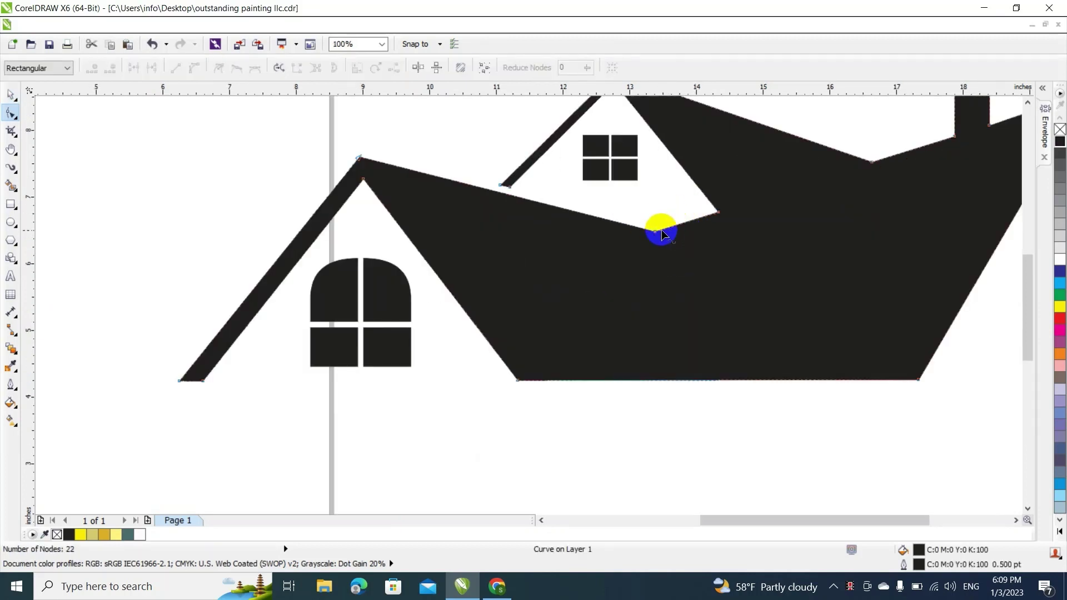
drag(656, 235, 647, 224)
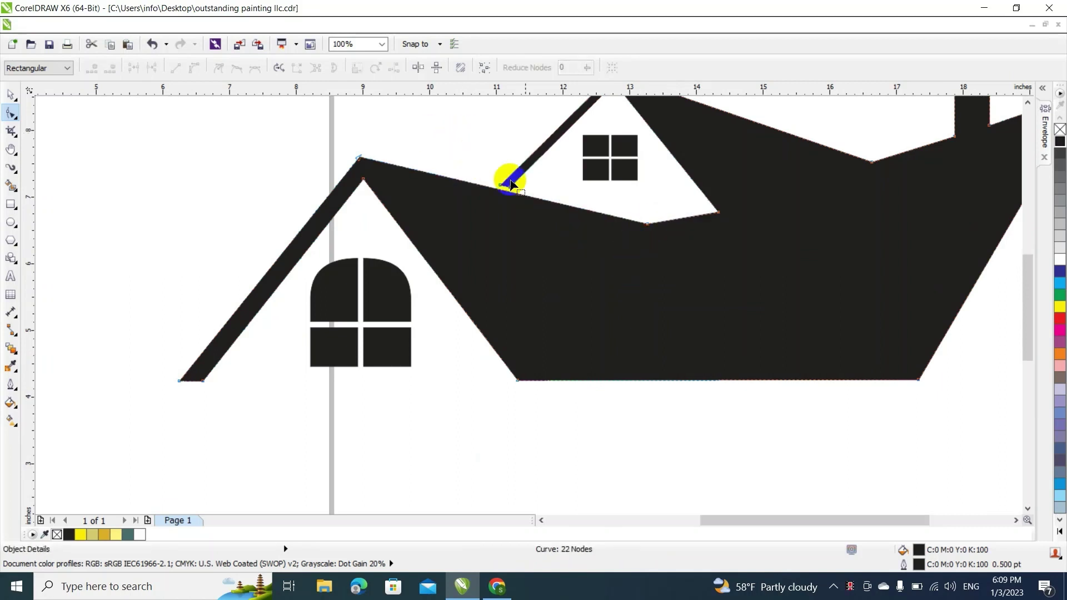
click(645, 238)
drag(649, 225, 649, 234)
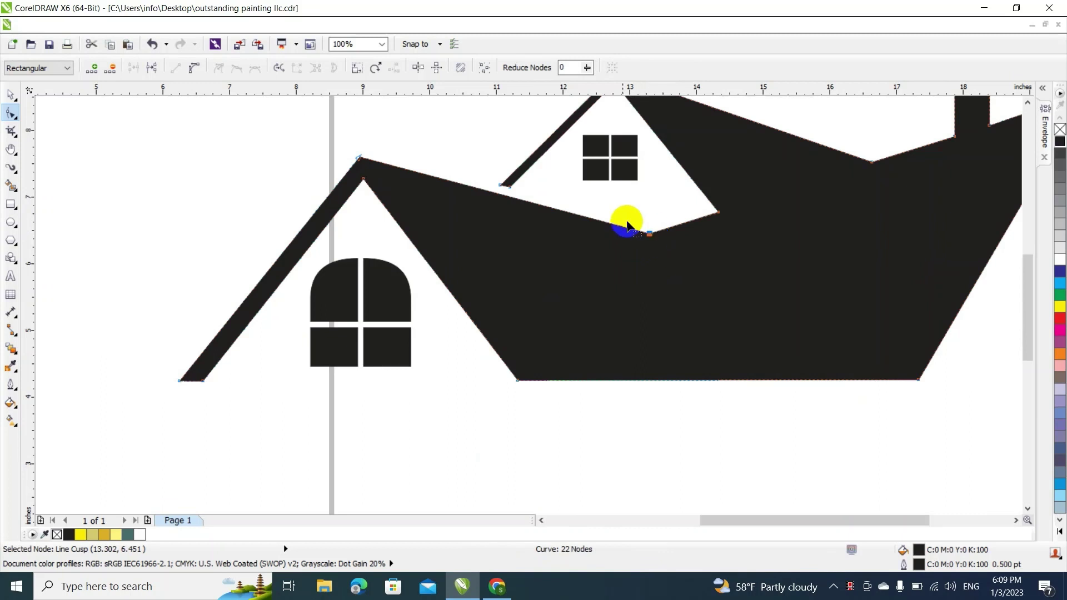
click(12, 95)
click(232, 174)
scroll(233, 174, down, 3)
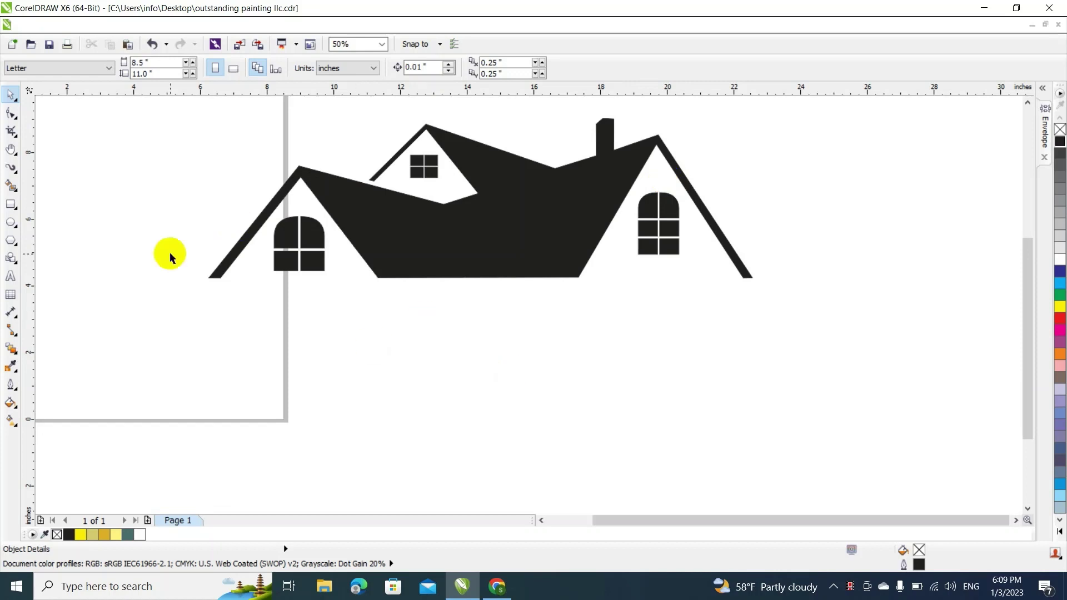
Weld the roof and its three windows into a single curve and move it over the page
drag(1024, 273, 1019, 218)
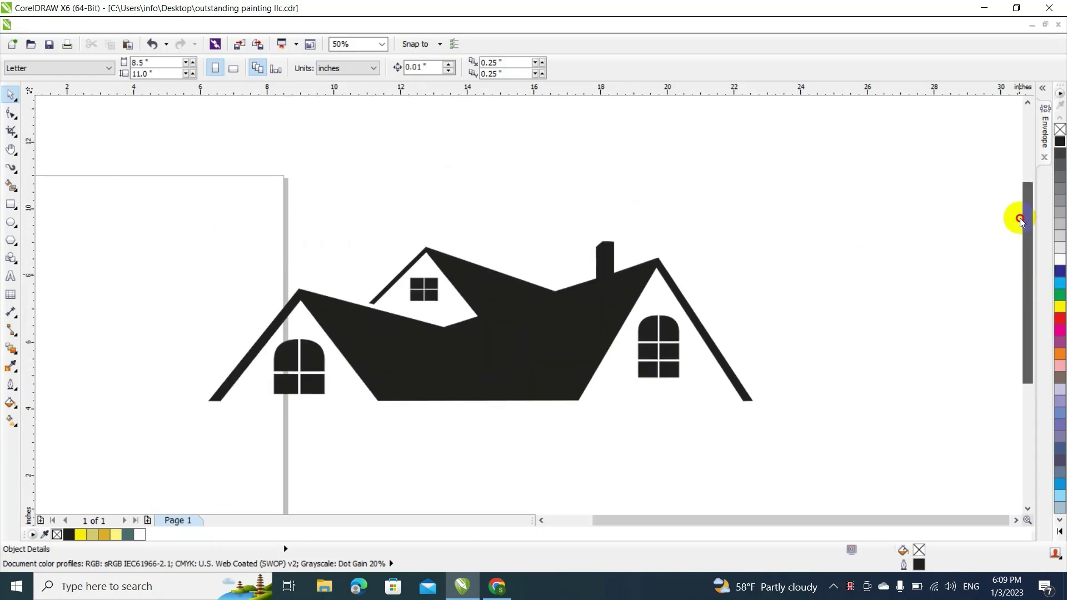
drag(122, 160, 912, 478)
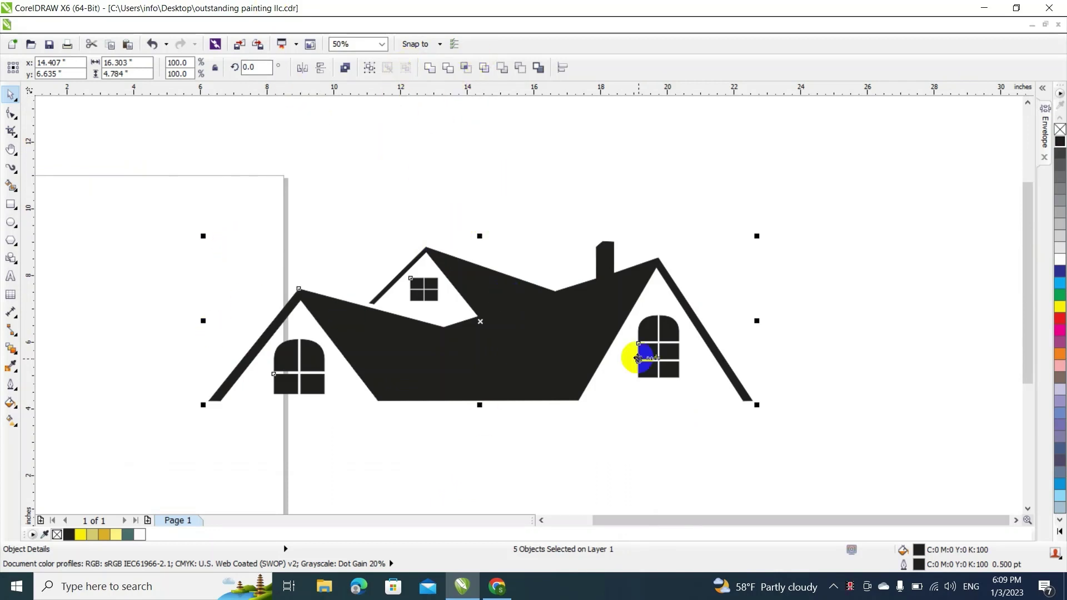
click(429, 67)
click(483, 332)
mouse_move(483, 331)
mouse_down()
mouse_move(691, 298)
mouse_move(698, 318)
mouse_move(411, 311)
mouse_move(481, 330)
mouse_up()
click(672, 178)
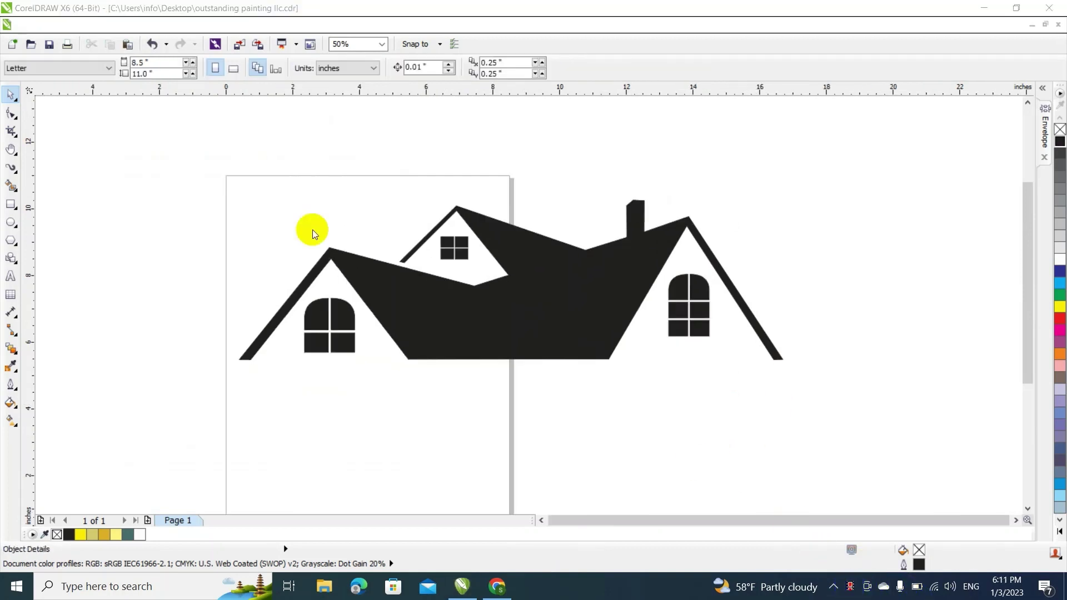
Shrink the house silhouette to about 11 by 3.2 inches and move it to the empty area right of the page
click(476, 345)
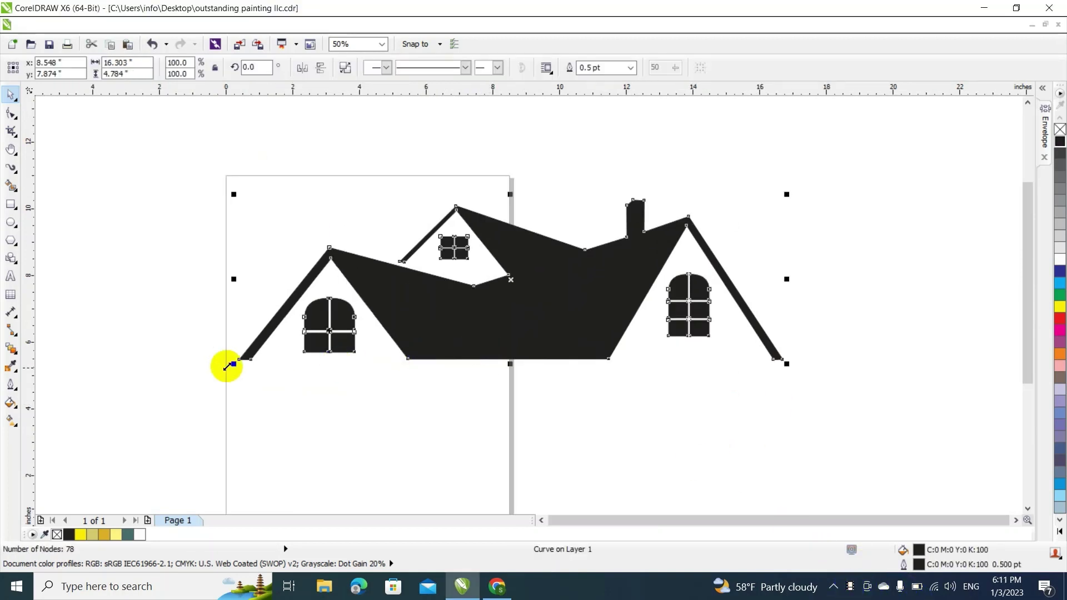
drag(234, 365, 414, 309)
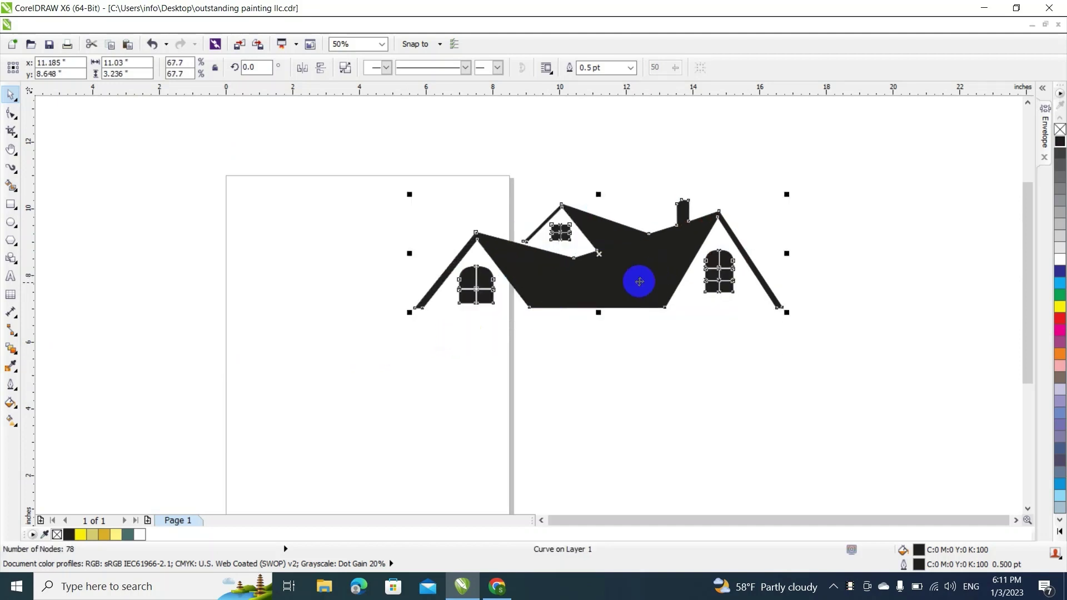
drag(644, 287, 817, 373)
click(663, 261)
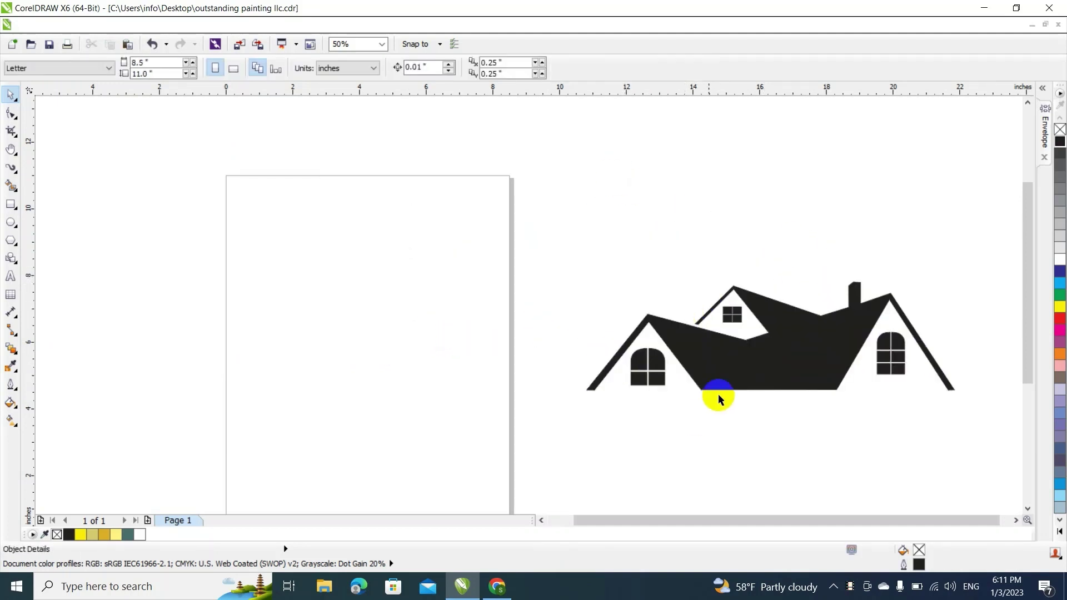
click(762, 379)
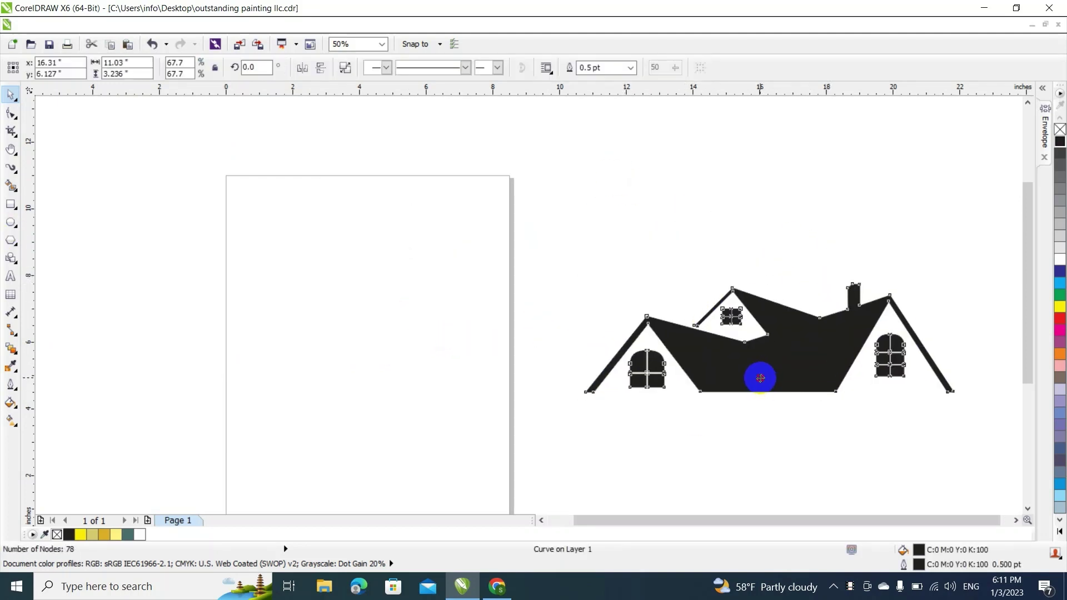
drag(760, 378, 812, 363)
click(121, 278)
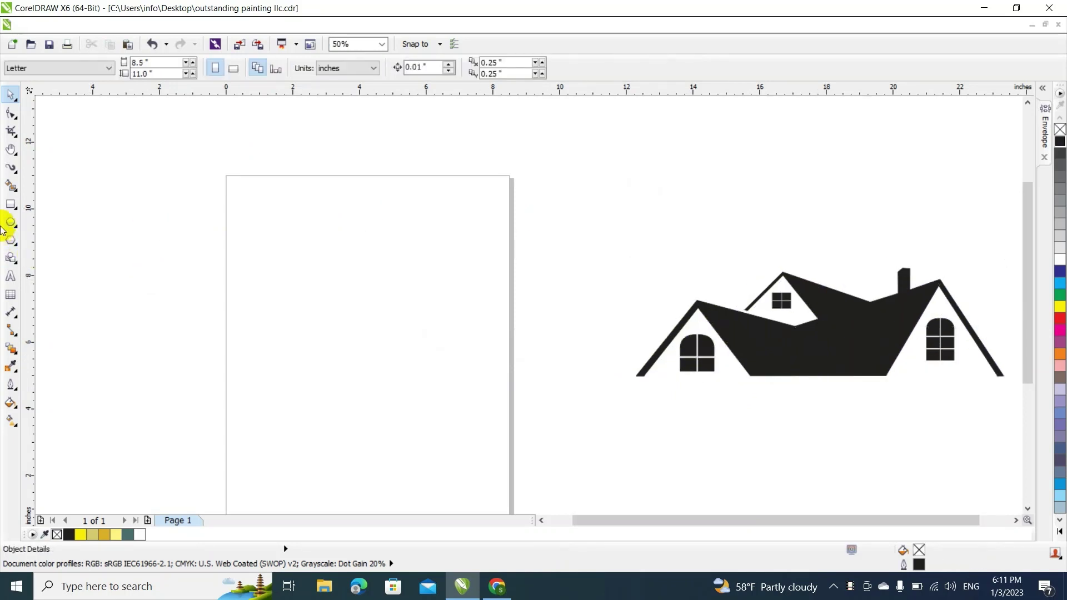
Draw a wide horizontal rectangle about 8.3 by 1.4 inches across the upper part of the page
click(11, 207)
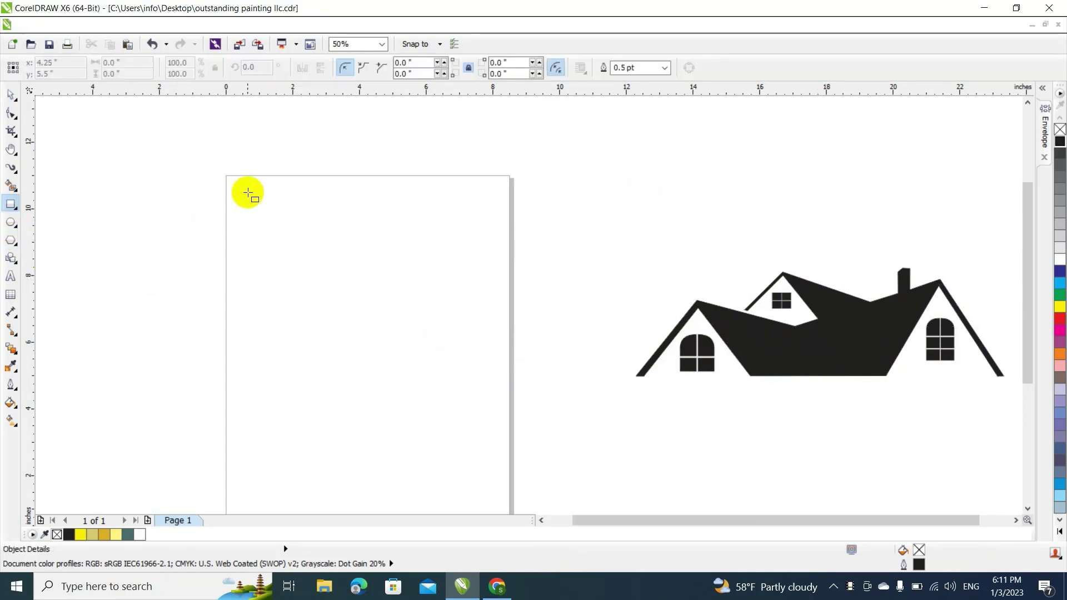
drag(247, 190, 524, 236)
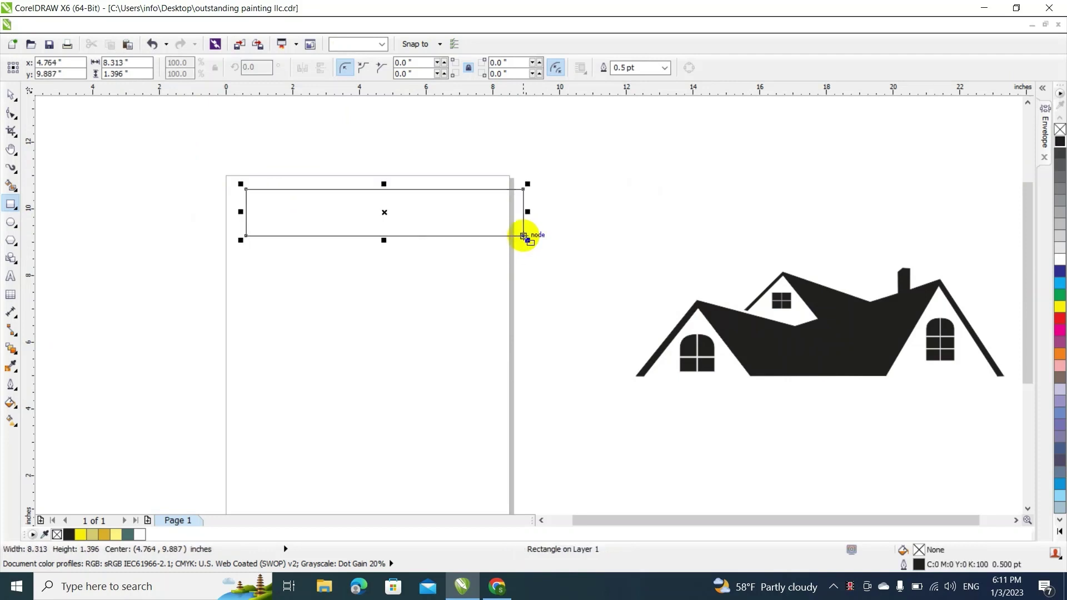
click(12, 96)
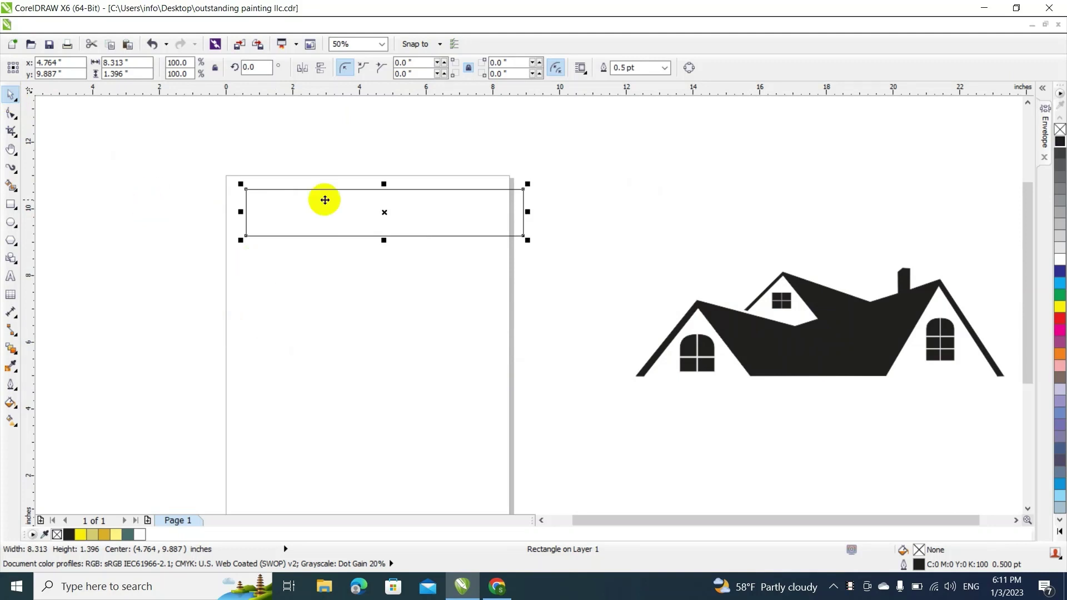
click(258, 315)
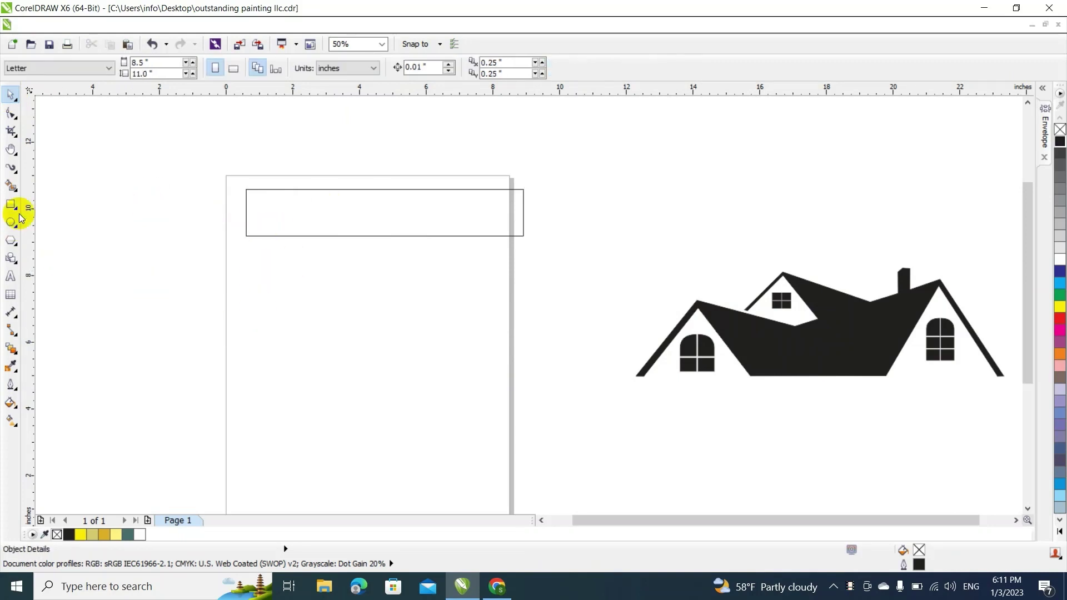
drag(31, 198, 142, 248)
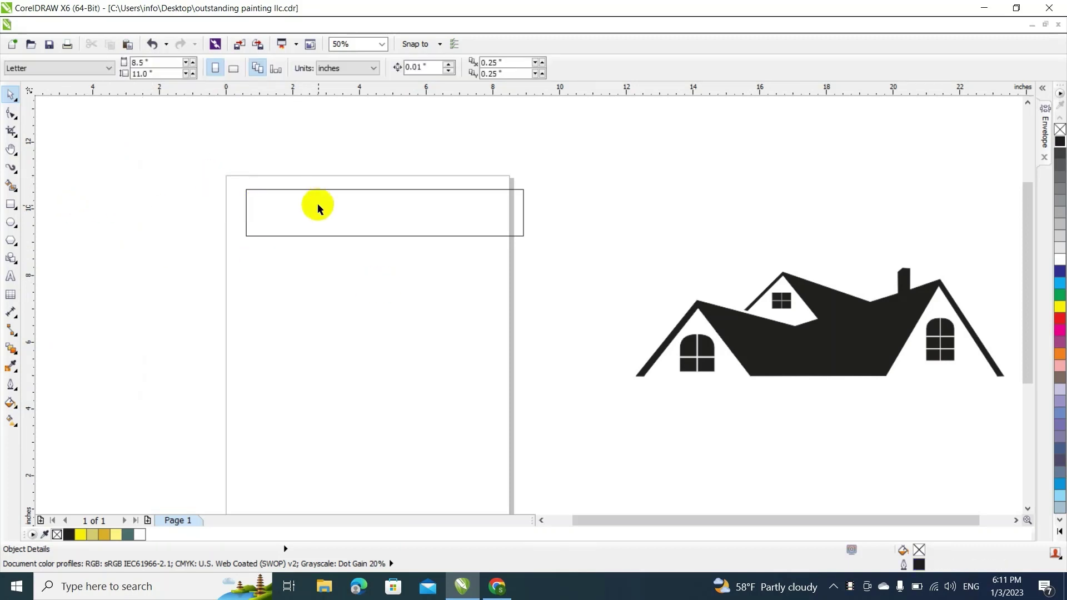
Move the rectangle slightly lower on the page and fill it with black
click(307, 214)
drag(308, 214, 265, 260)
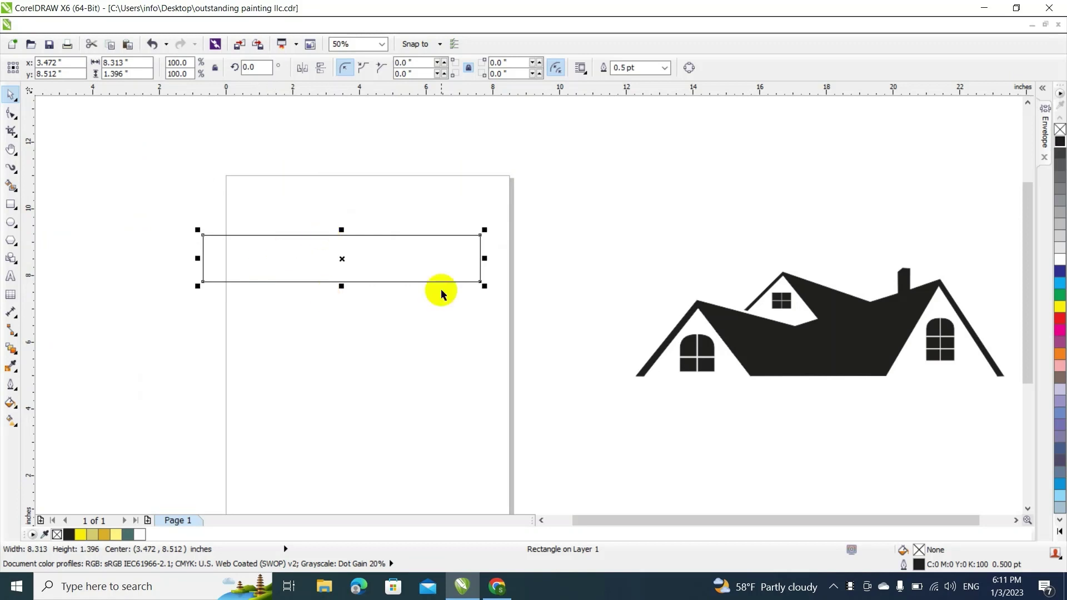
drag(409, 256, 450, 230)
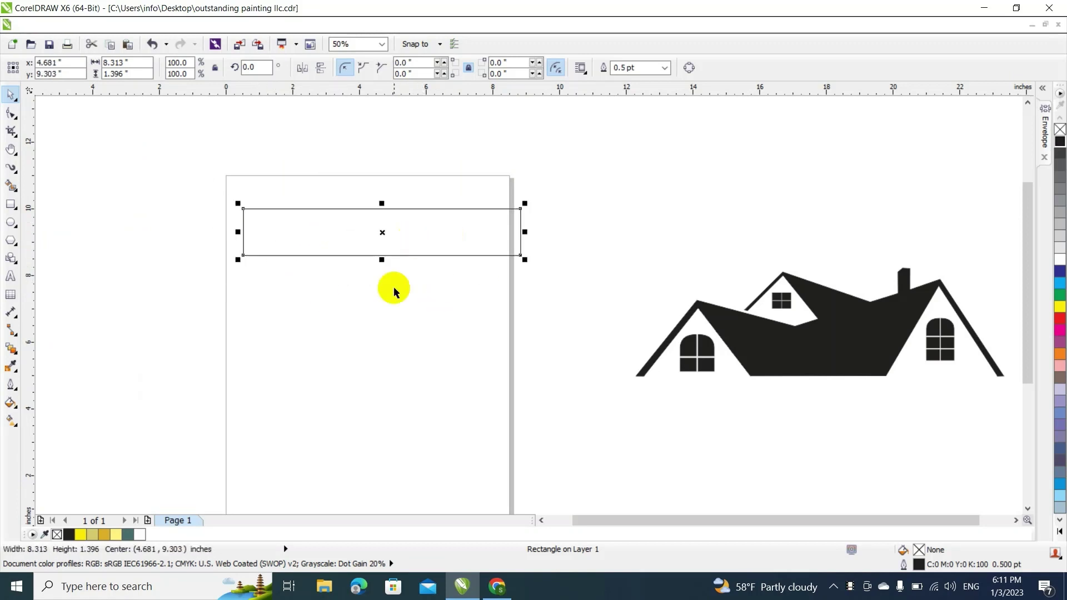
click(1061, 143)
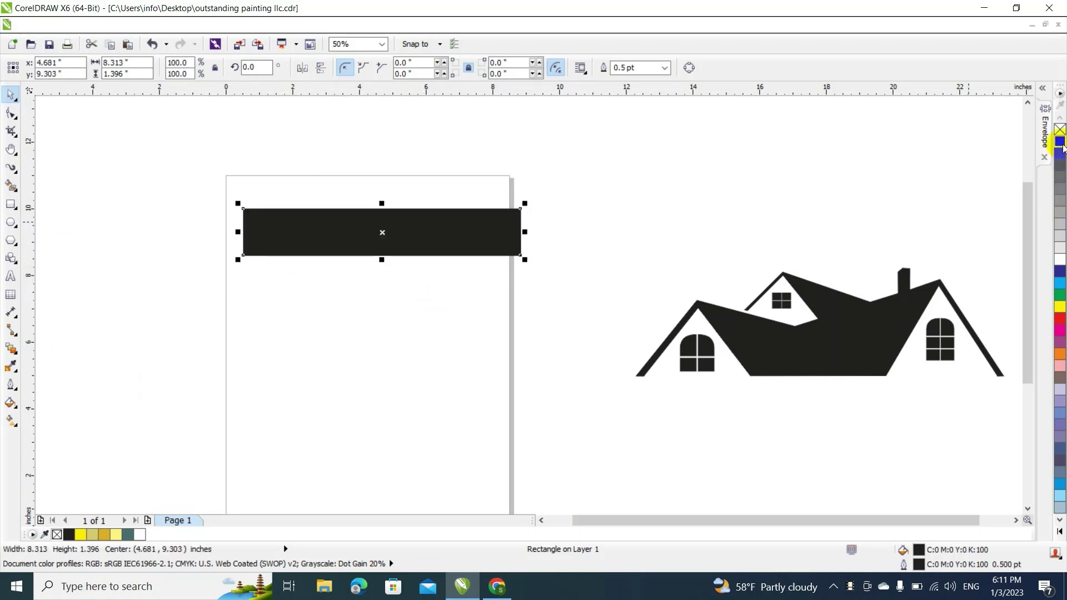
click(708, 191)
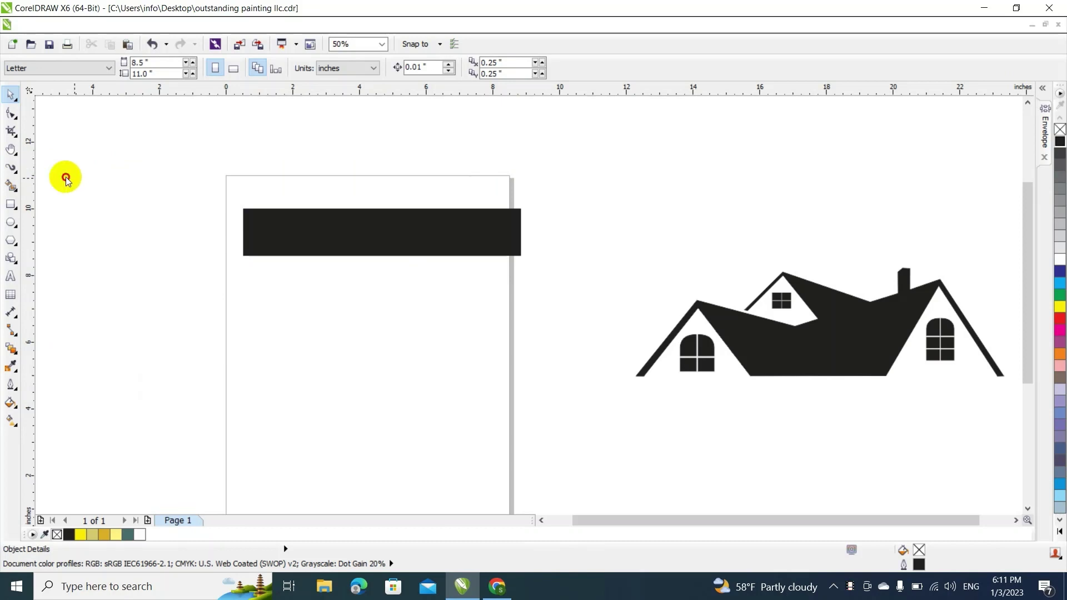
Place a vertical guideline at about -2.68 inches, beside the page, and turn the black rectangle into a curve with Weld
drag(66, 177, 136, 198)
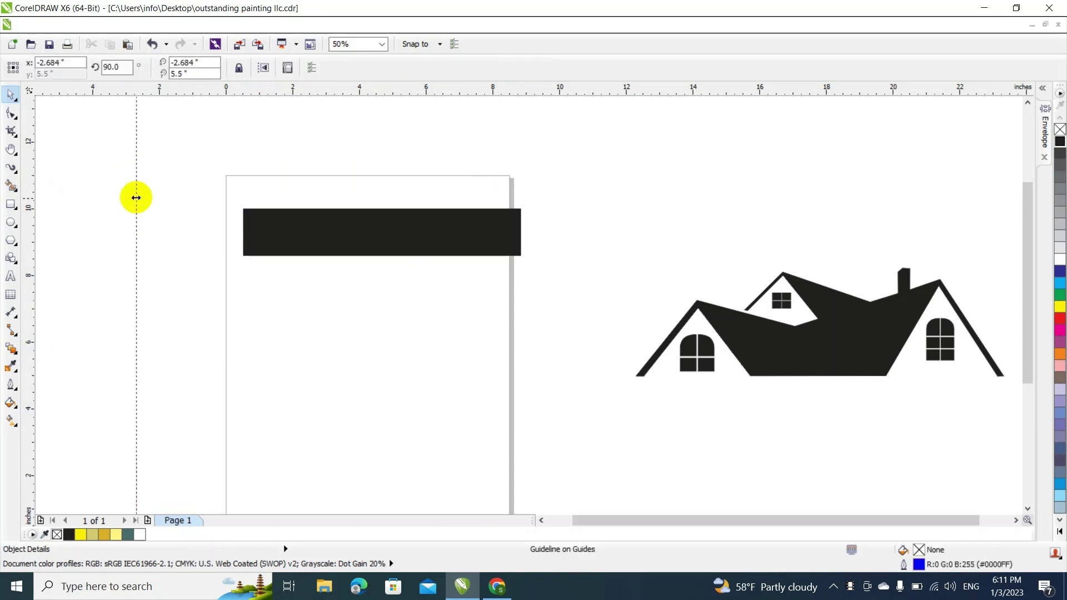
click(279, 241)
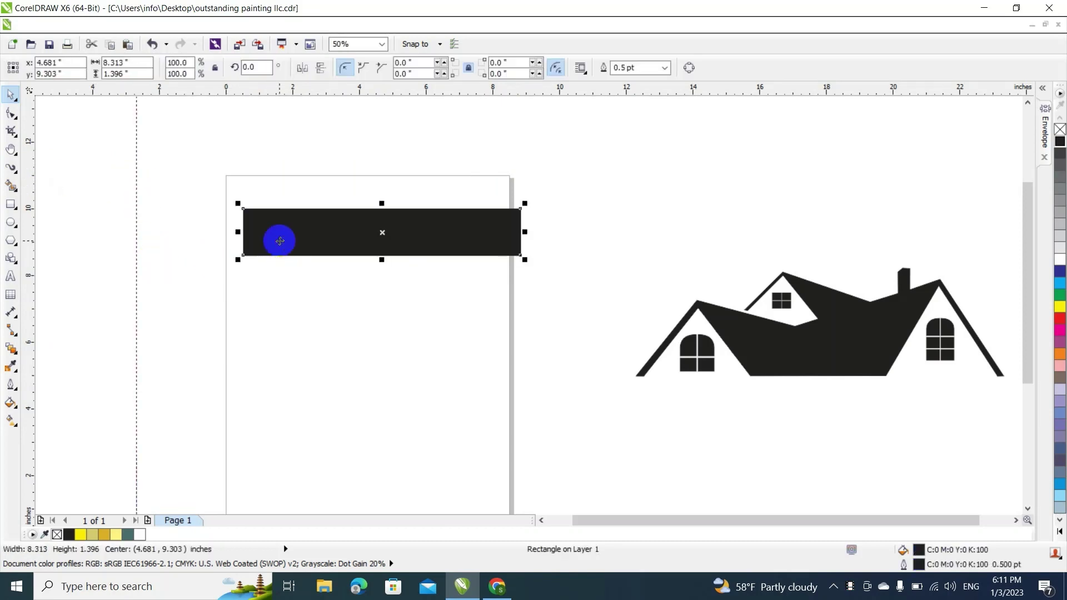
click(162, 25)
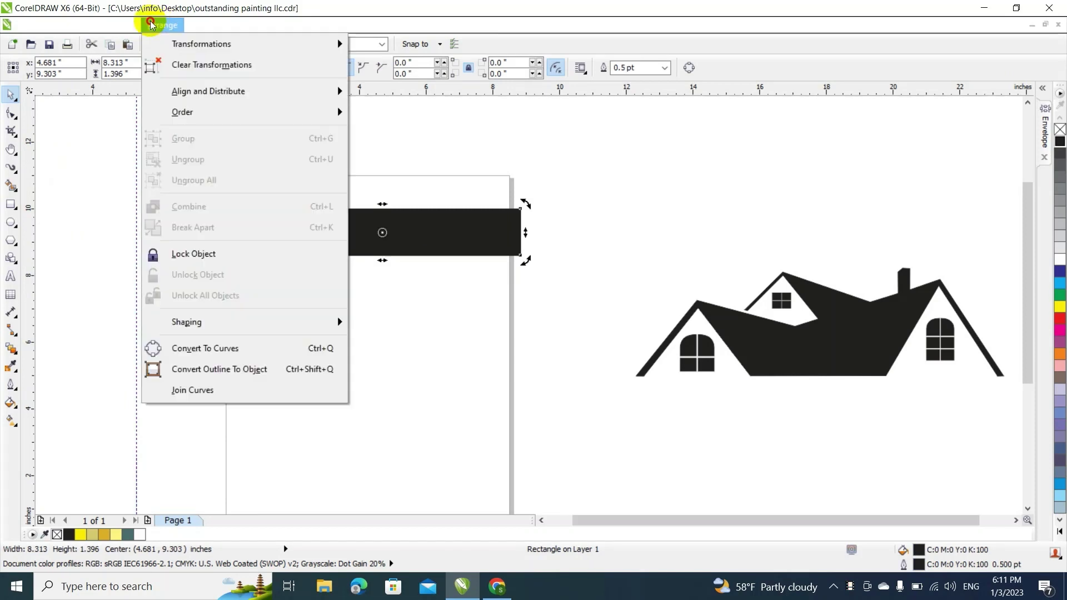
mouse_move(215, 318)
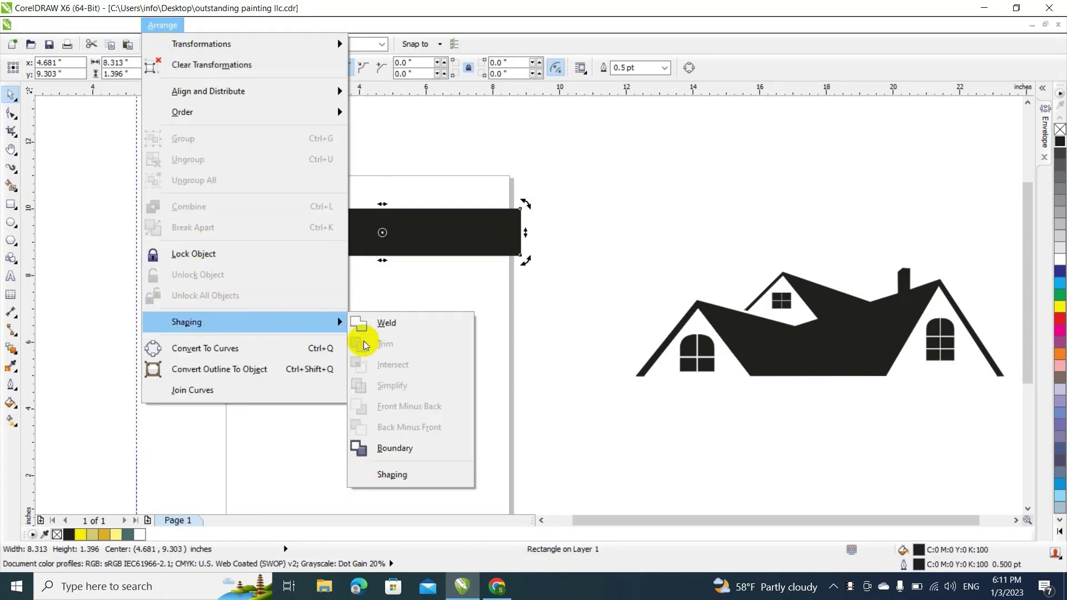
click(393, 325)
Add two nodes on the bar's left edge and pull them down to the guideline to form a slanted end
key(F10)
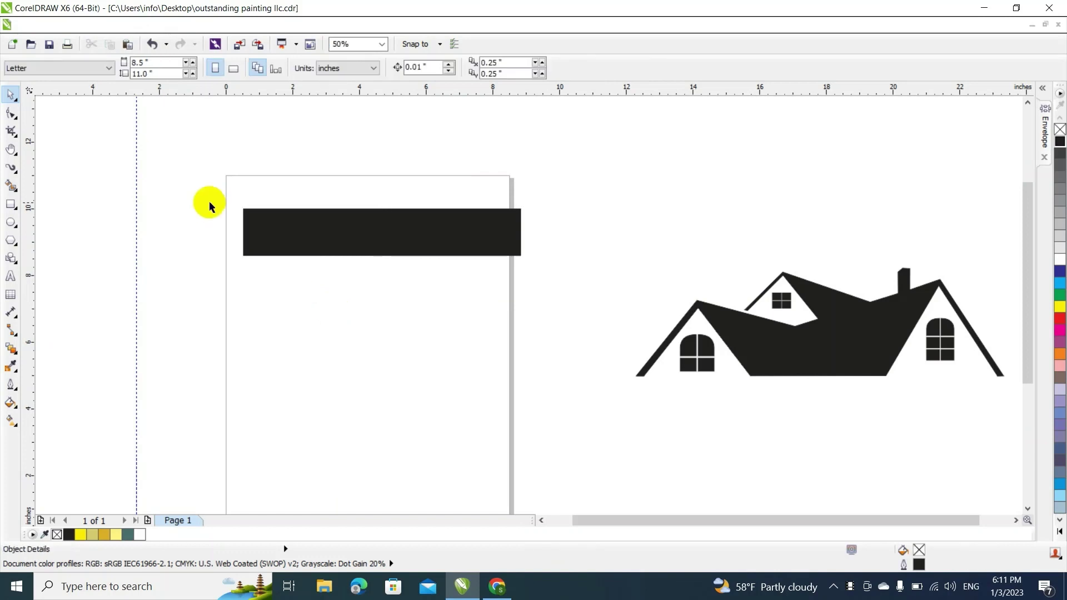
click(256, 238)
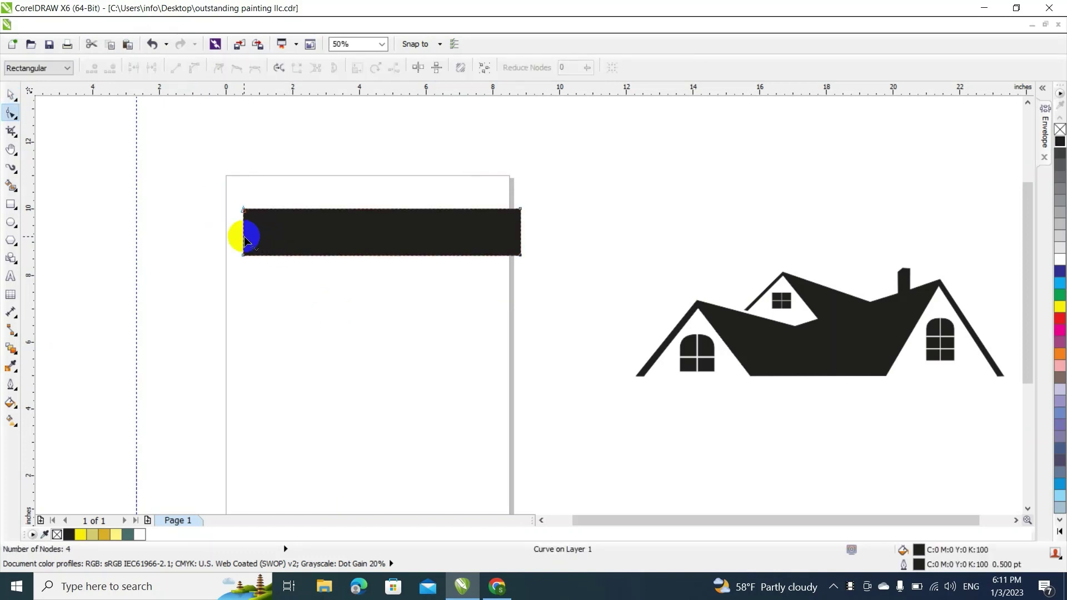
double_click(244, 238)
drag(243, 237, 137, 309)
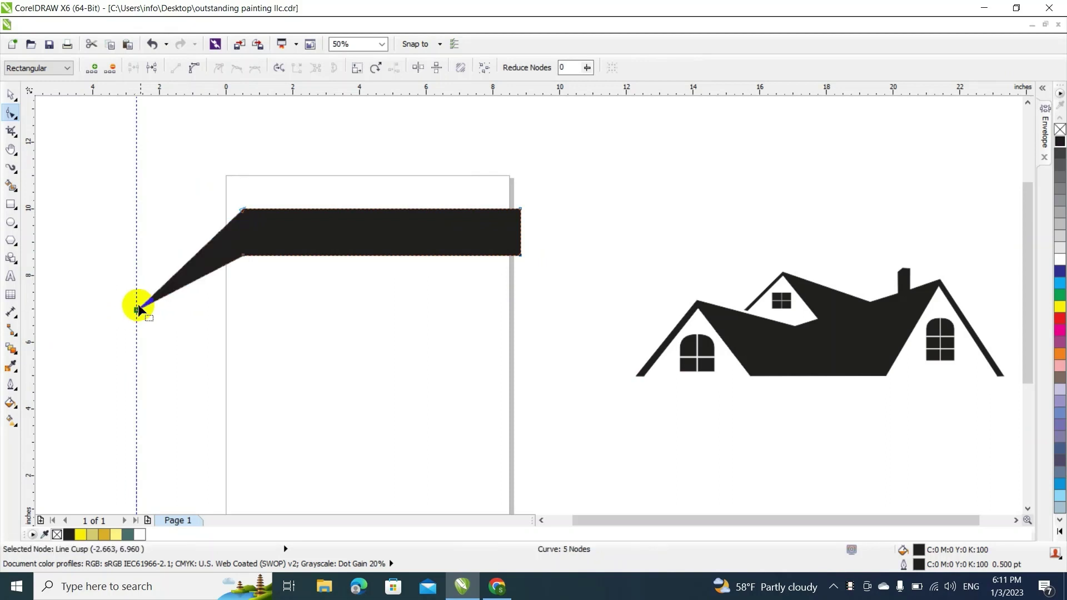
double_click(179, 270)
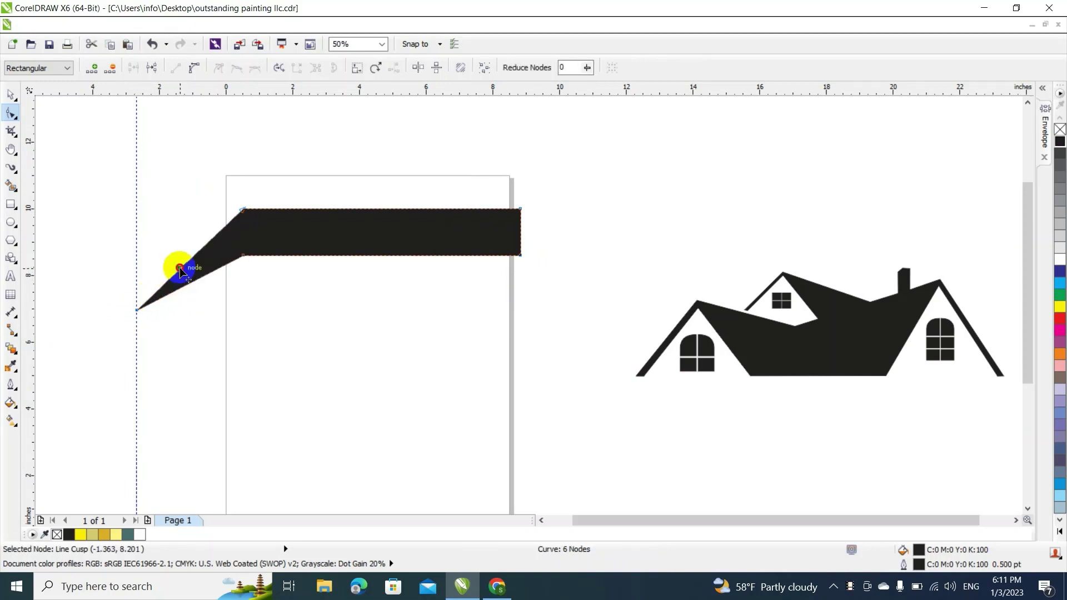
drag(179, 269, 139, 265)
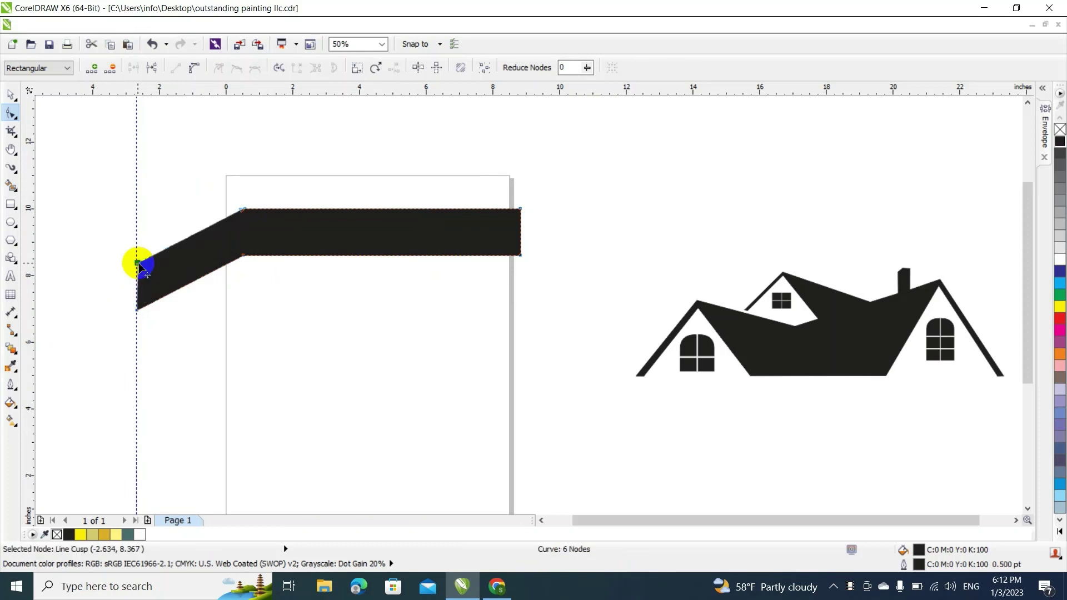
click(10, 94)
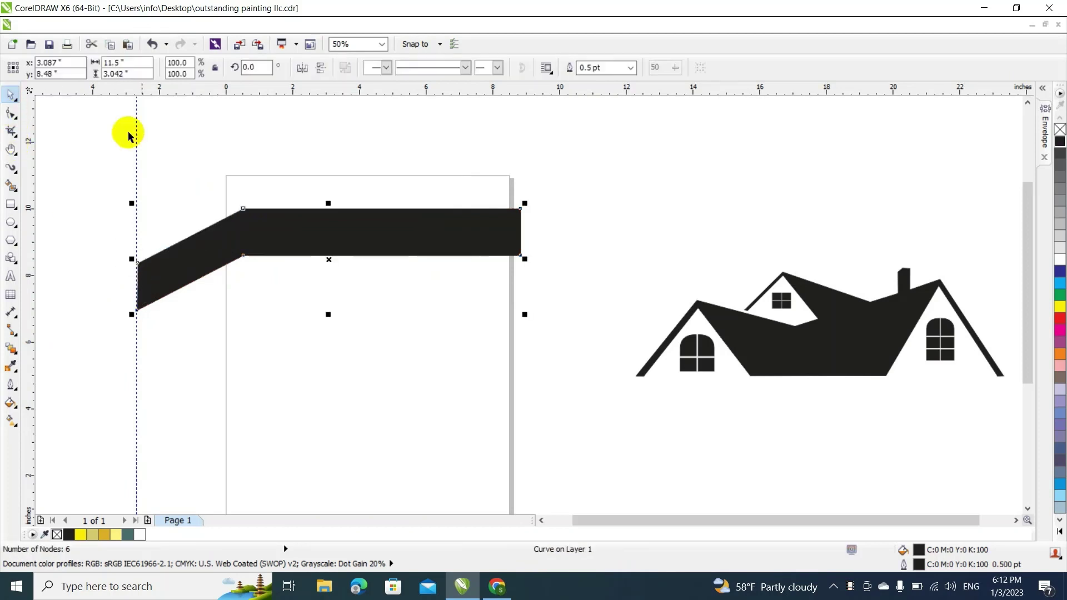
Delete the vertical guideline and scale the bent bar down proportionally to about 6.7 by 1.8 inches
click(137, 136)
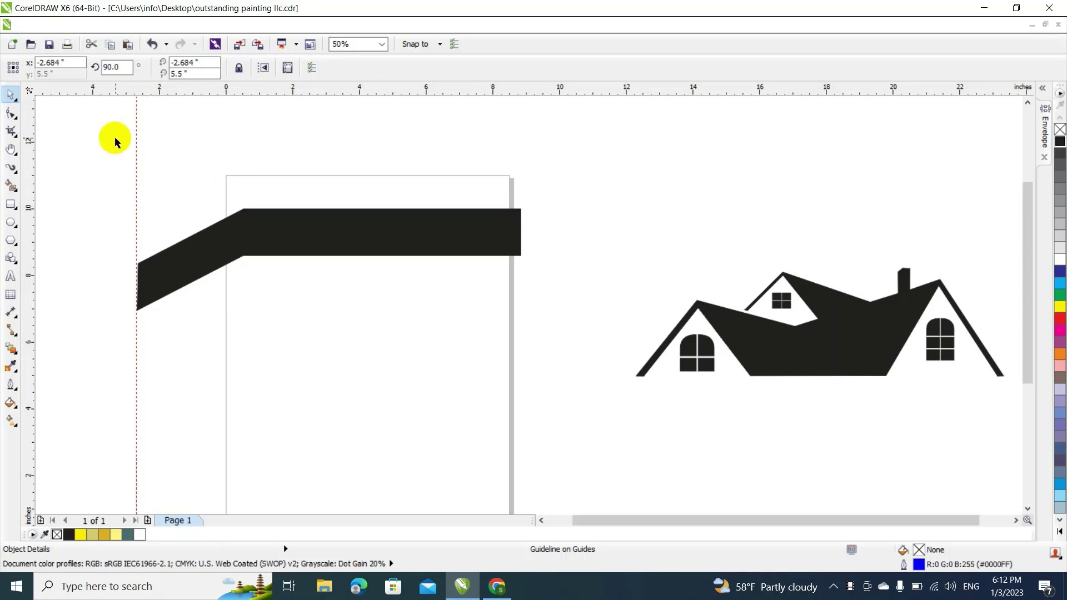
click(272, 243)
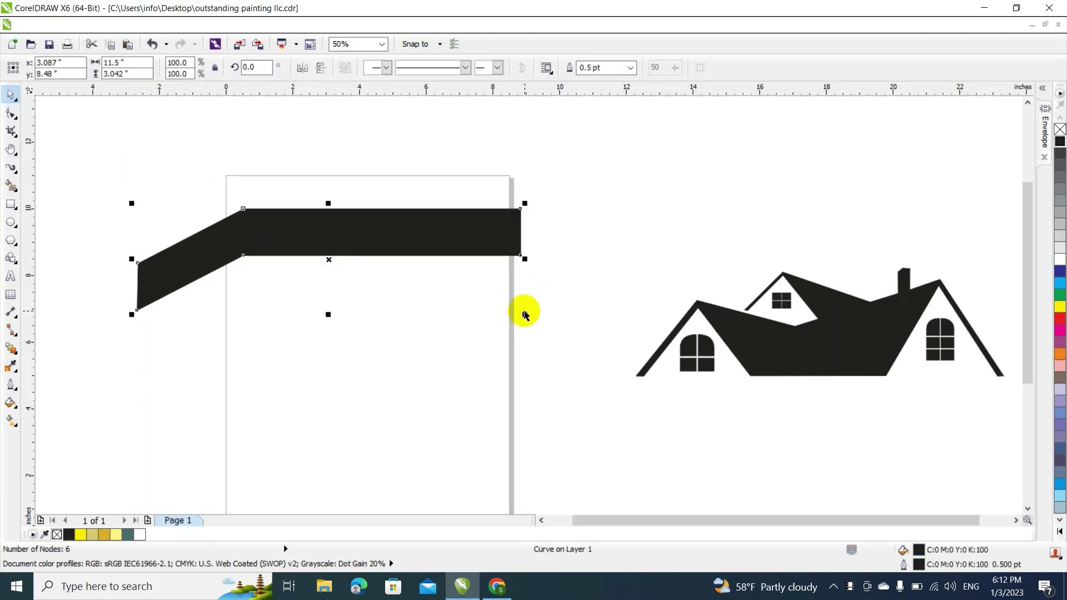
drag(525, 315, 362, 269)
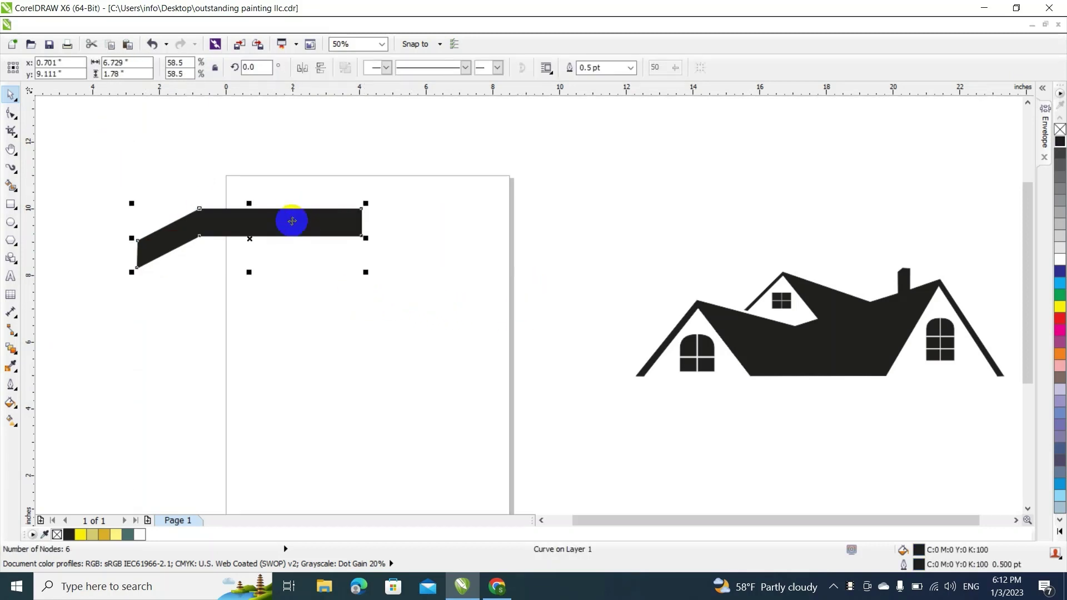
Move the bent bar onto the upper page, copy it about 1.2 inches below, and nudge the upper bar slightly closer
drag(292, 223, 415, 266)
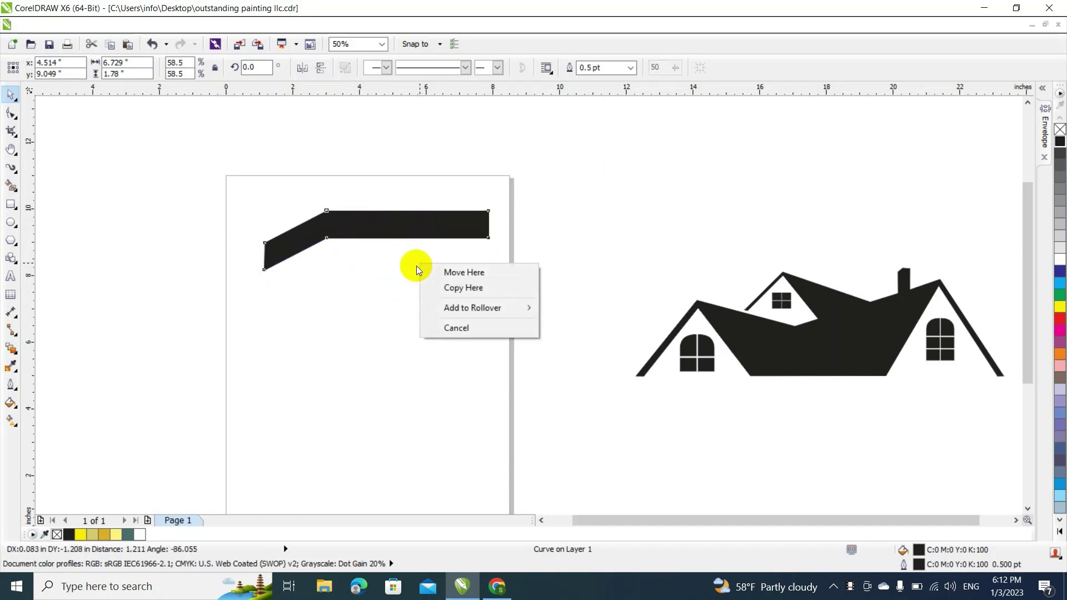
click(452, 292)
click(263, 214)
drag(279, 233, 575, 364)
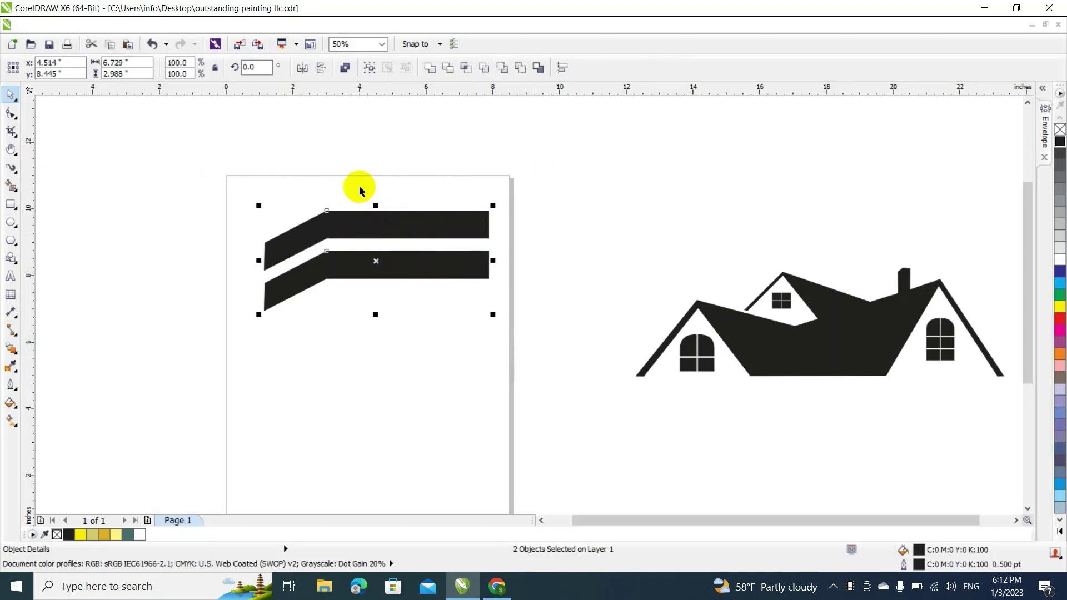
click(356, 227)
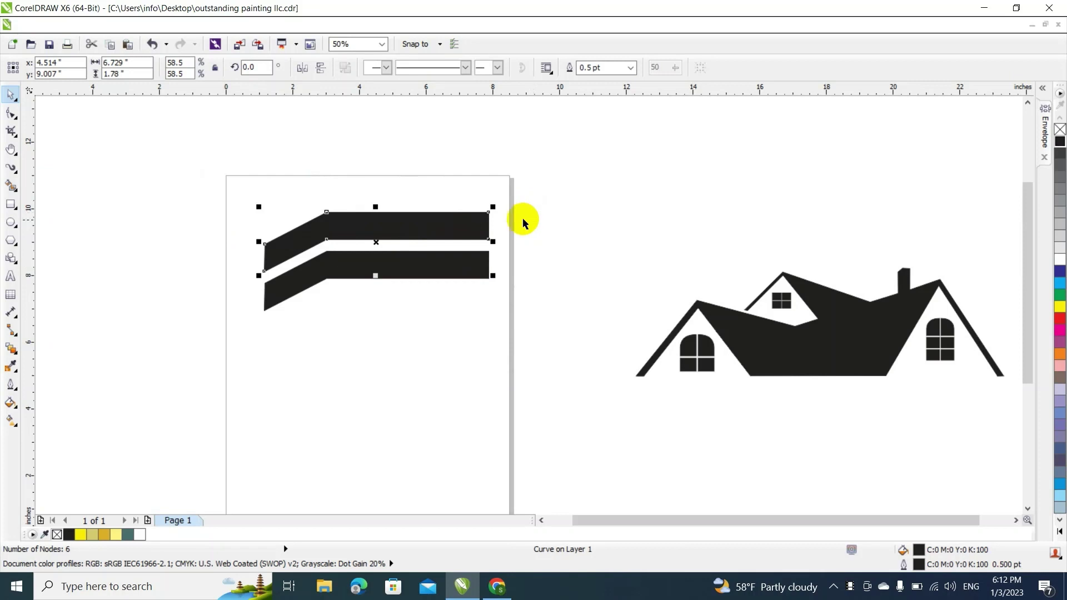
Place a third copy of the bent bar beneath the other two, leaving a similar gap
click(453, 229)
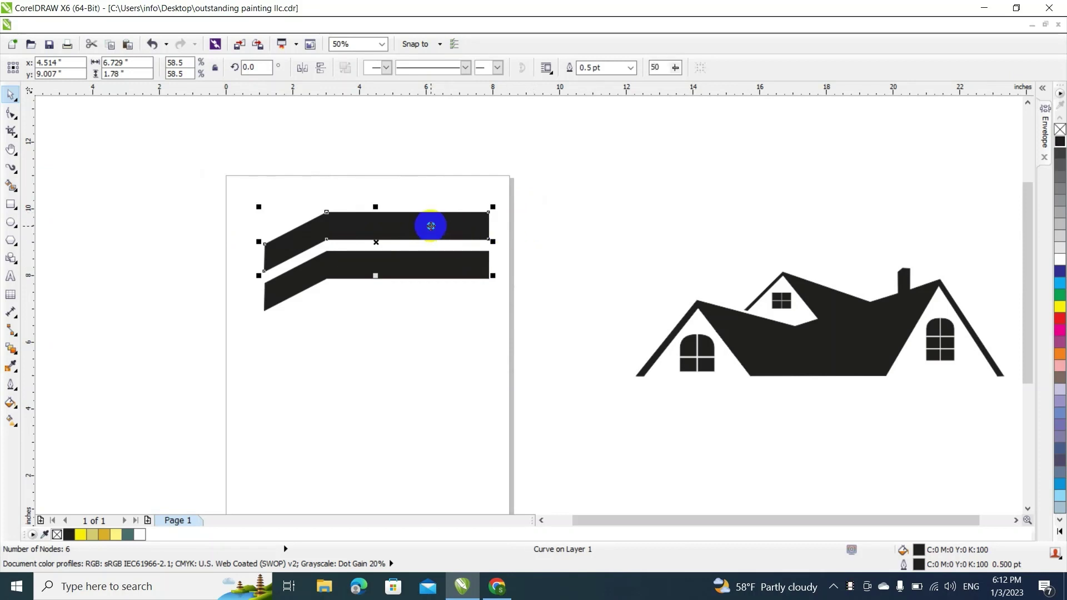
drag(431, 226, 431, 307)
click(467, 331)
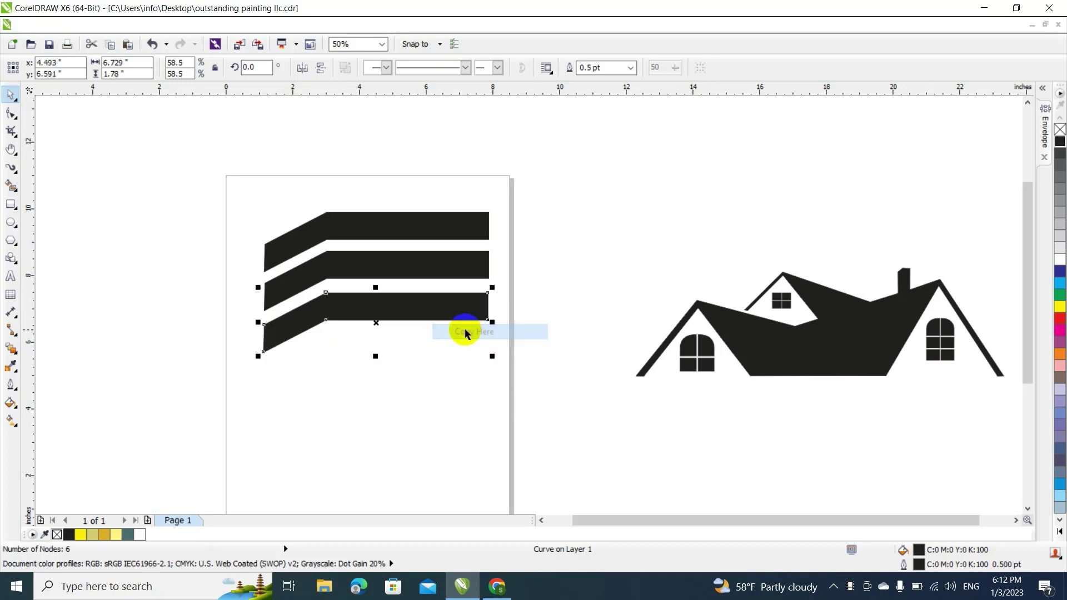
Copy the three stacked bars about 3.7 inches lower to make a column of six
drag(180, 158, 528, 432)
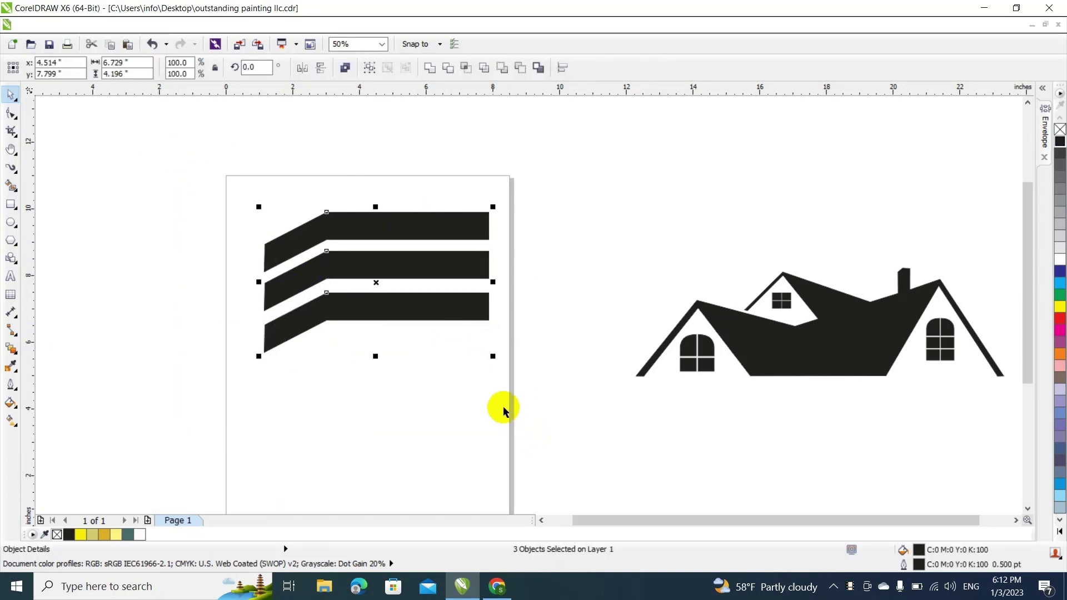
click(396, 262)
drag(397, 262, 397, 385)
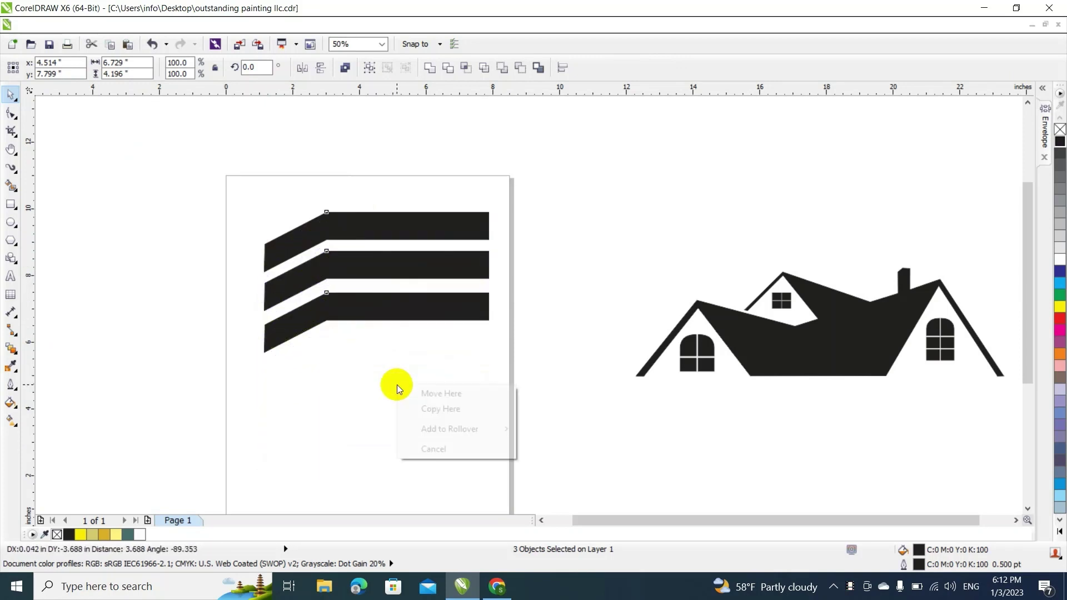
click(424, 409)
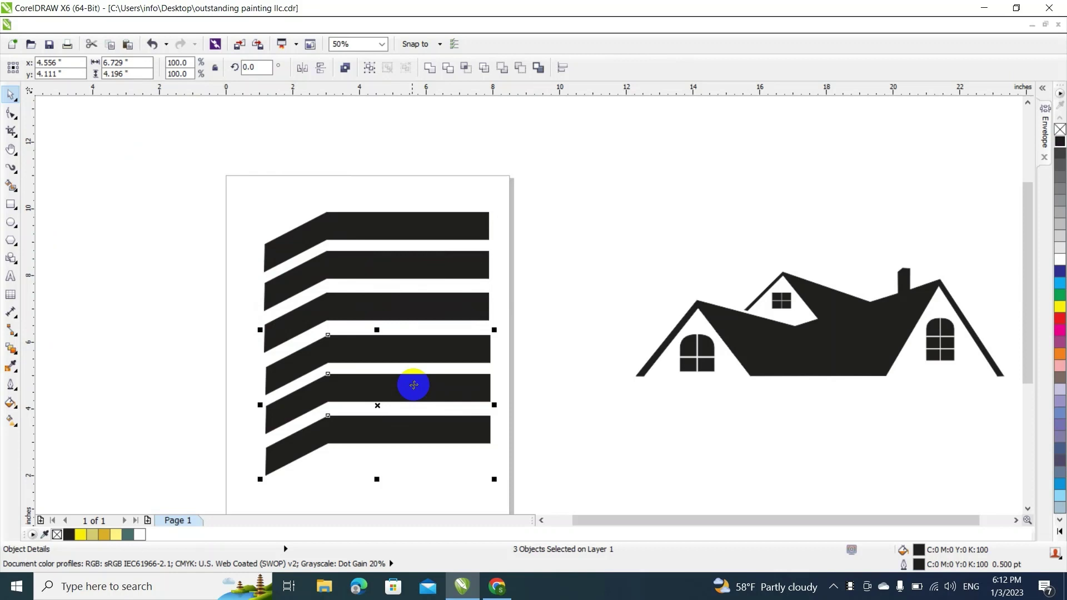
Scale the six bars down to about 3.9 by 4.6 inches and copy them directly below to make twelve
click(233, 132)
scroll(241, 168, down, 1)
drag(531, 558, 399, 328)
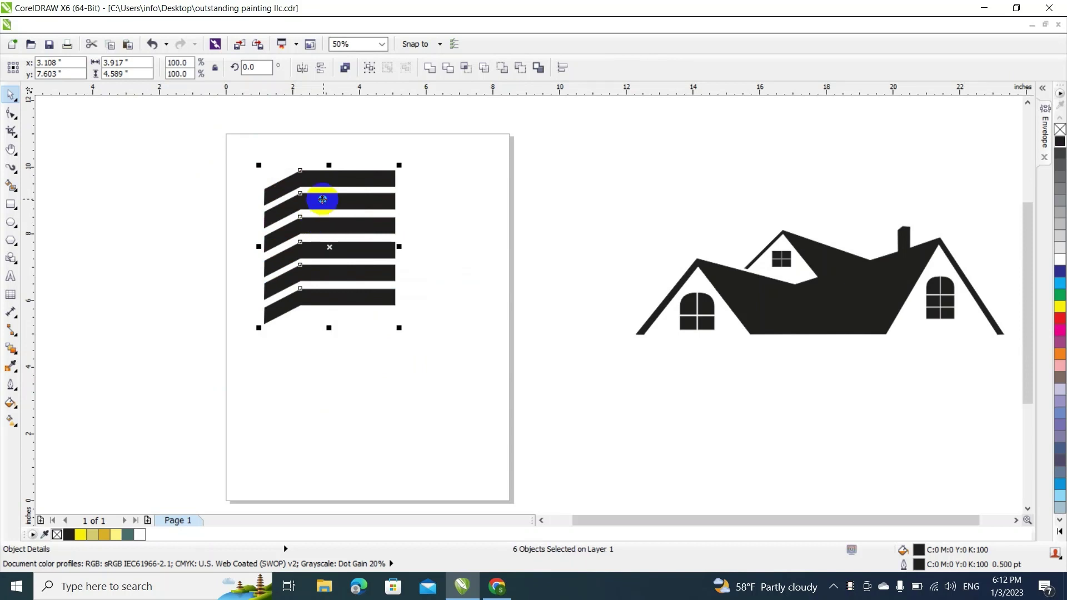
drag(322, 199, 316, 343)
click(333, 368)
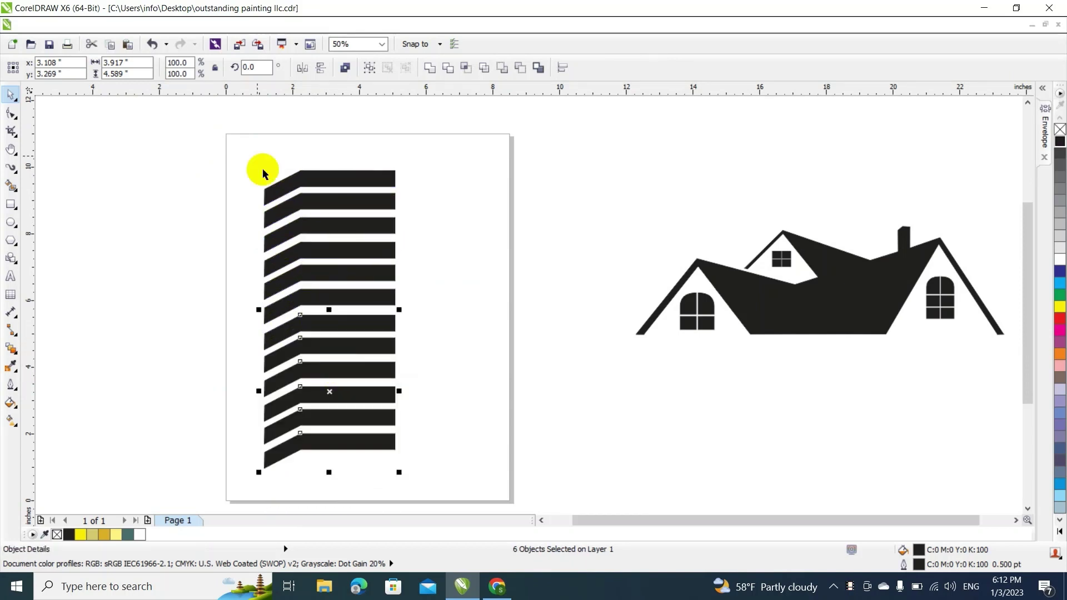
Select all twelve stacked bars and weld them into a single curve
click(233, 148)
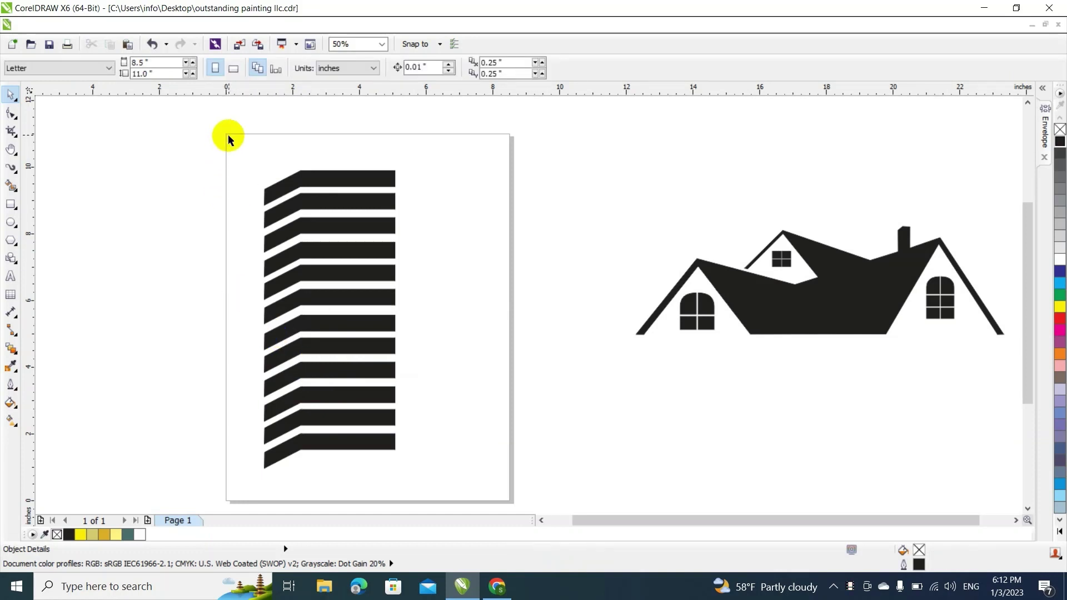
drag(228, 139, 479, 527)
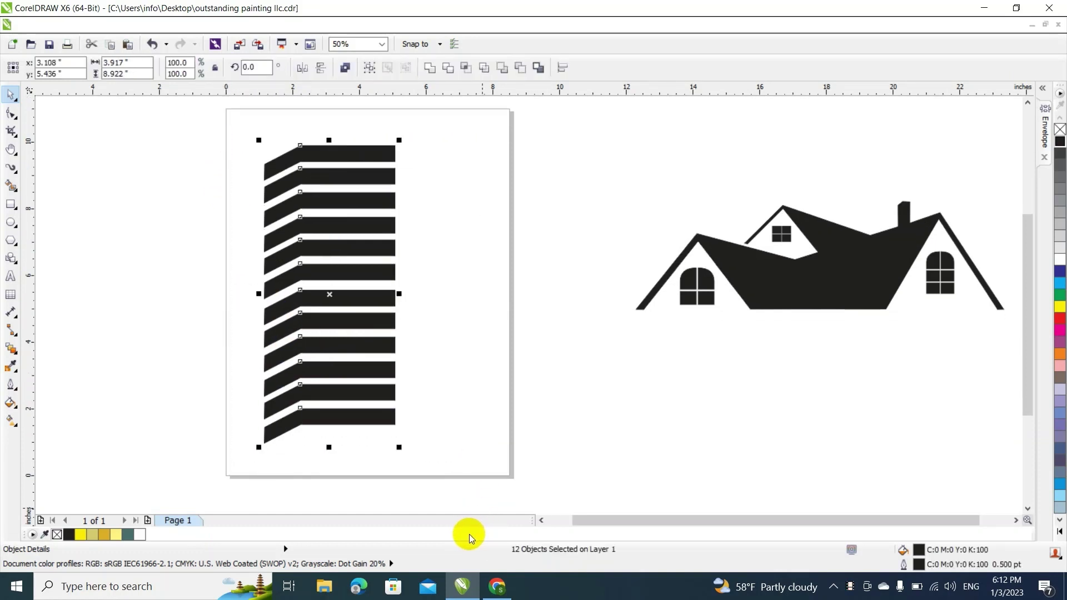
click(431, 71)
click(422, 208)
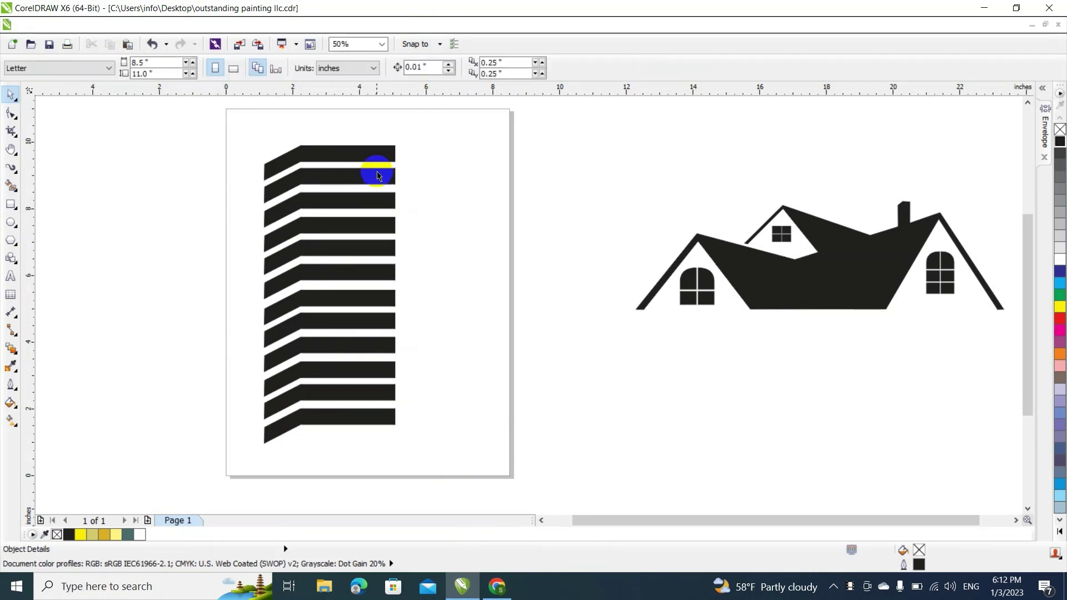
Move the striped tower across the page's right edge, fill it with red, and remove its outline
drag(378, 176, 559, 219)
click(1059, 318)
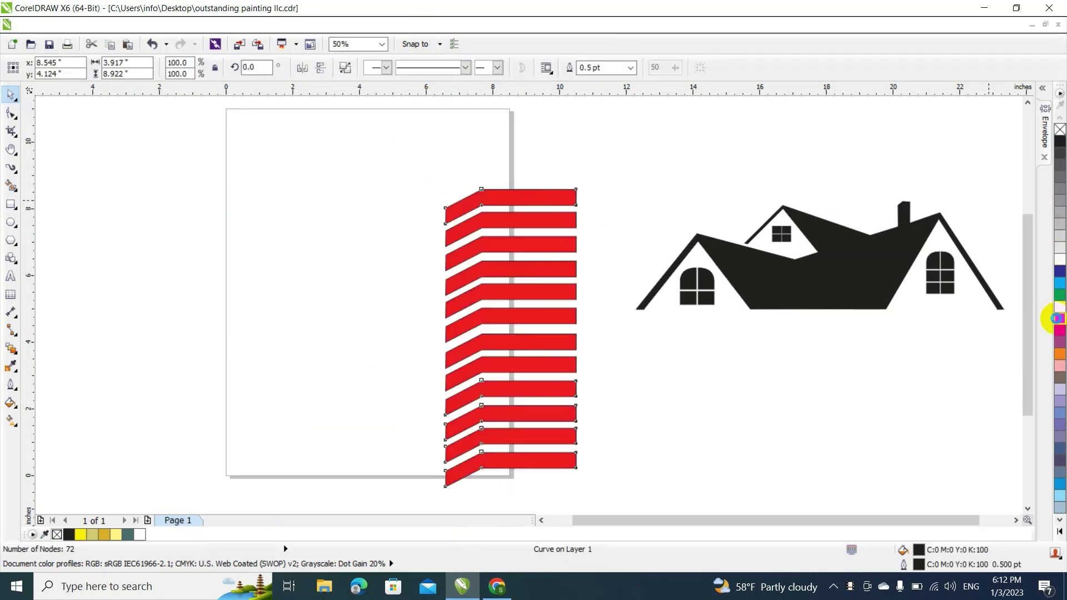
right_click(1060, 130)
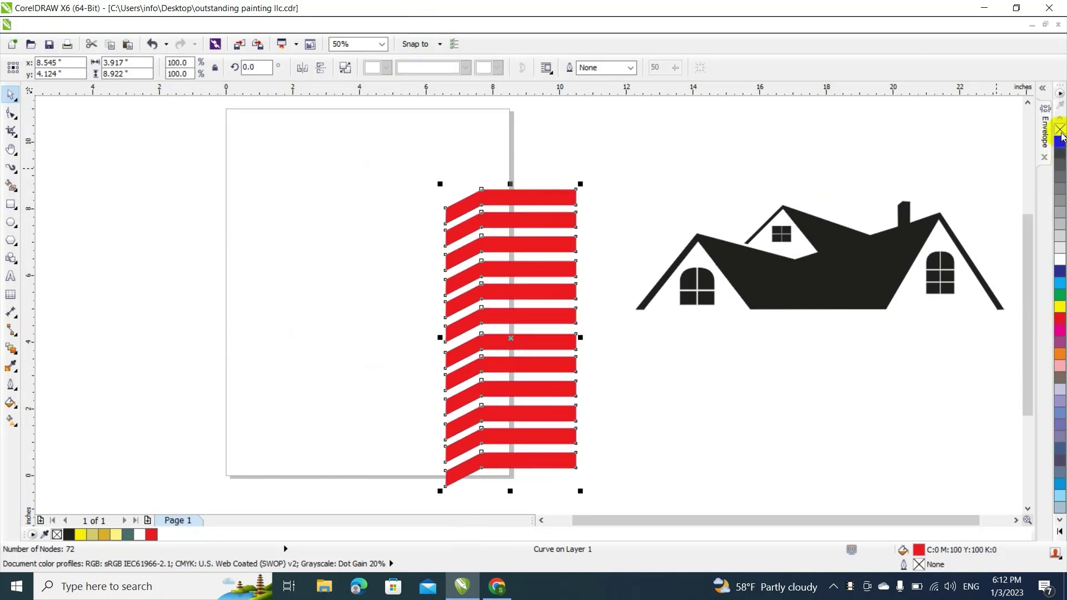
Move the red tower over the house roof, shrink it to about 2.9 by 6.6 inches, and raise it above the roof
drag(525, 223, 491, 181)
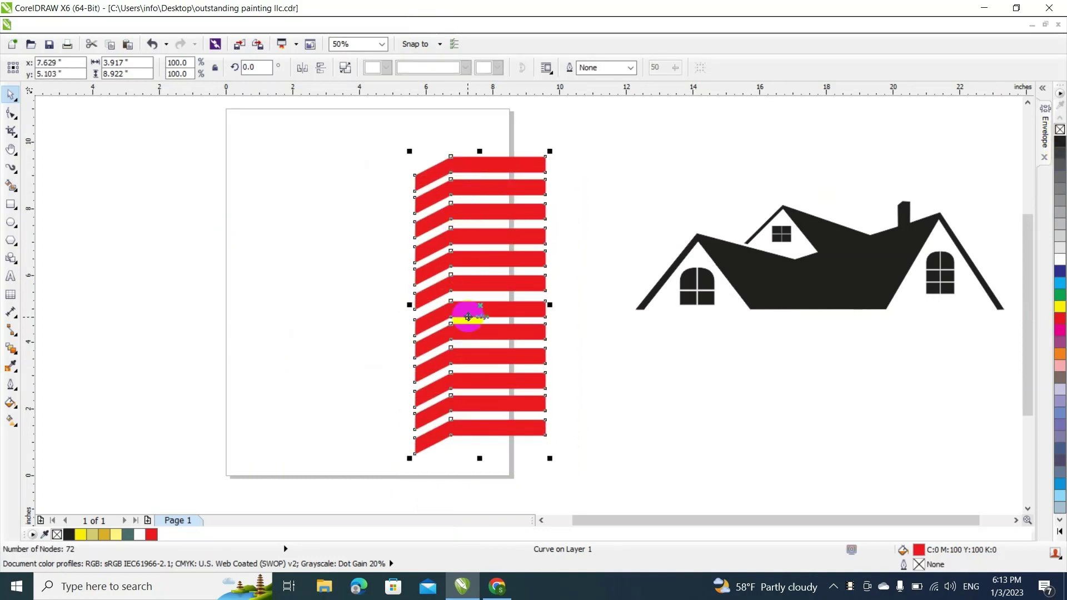
mouse_move(461, 332)
mouse_down()
mouse_move(840, 228)
mouse_move(808, 232)
mouse_up()
drag(1032, 262, 1029, 189)
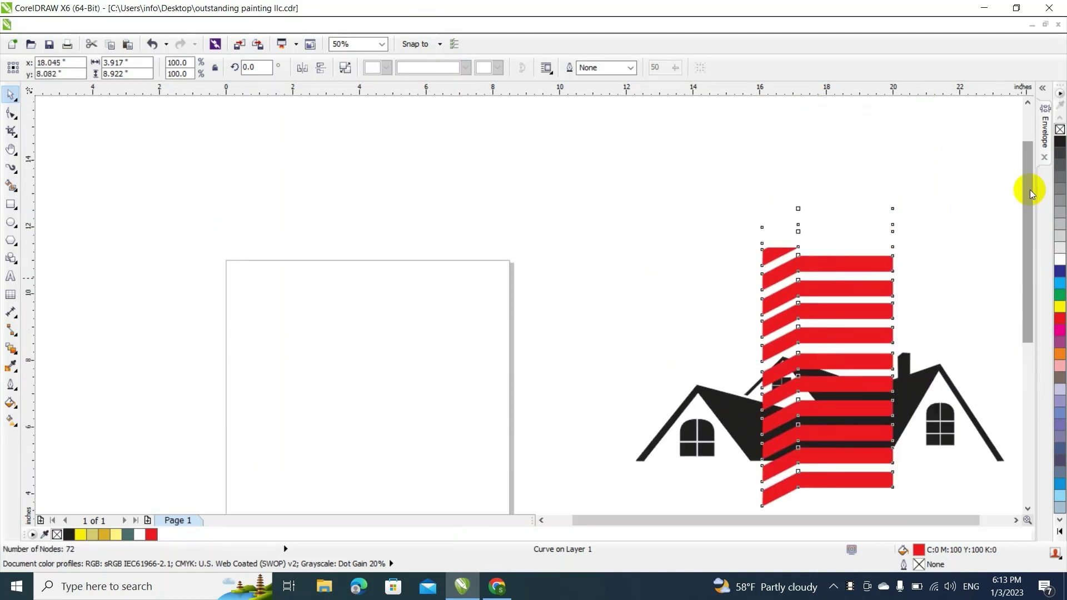
drag(900, 203, 866, 279)
drag(824, 394, 815, 322)
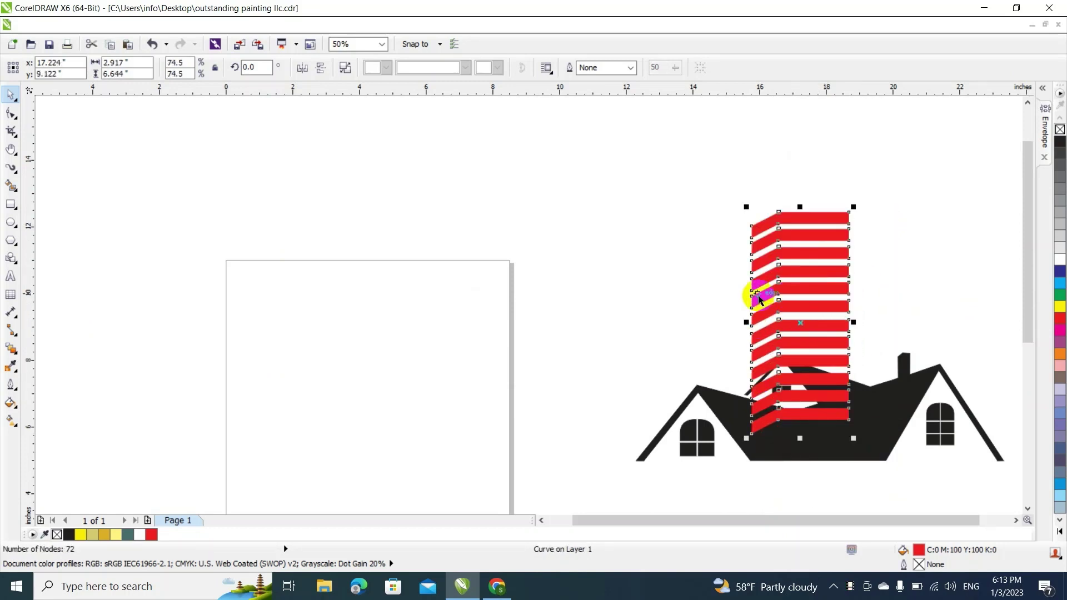
Send the red striped tower to the back of the page, behind the black house
click(801, 284)
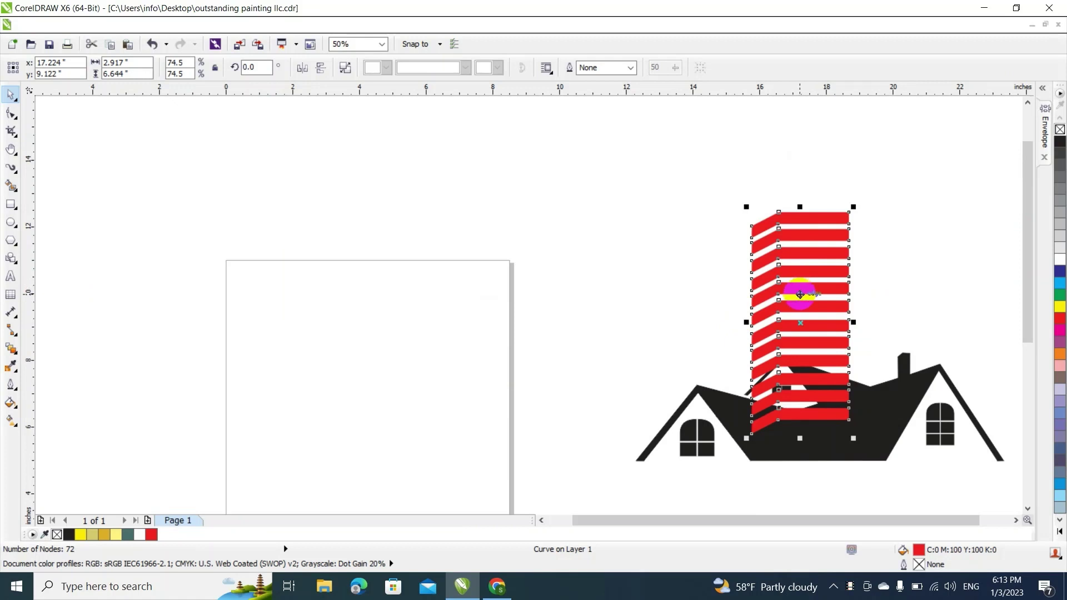
right_click(887, 263)
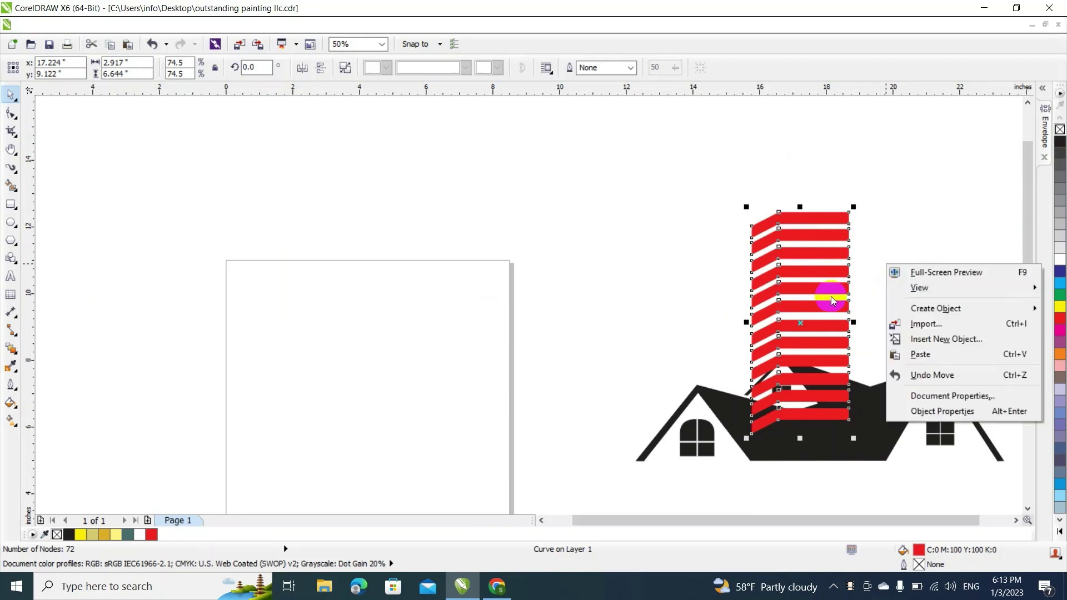
click(833, 247)
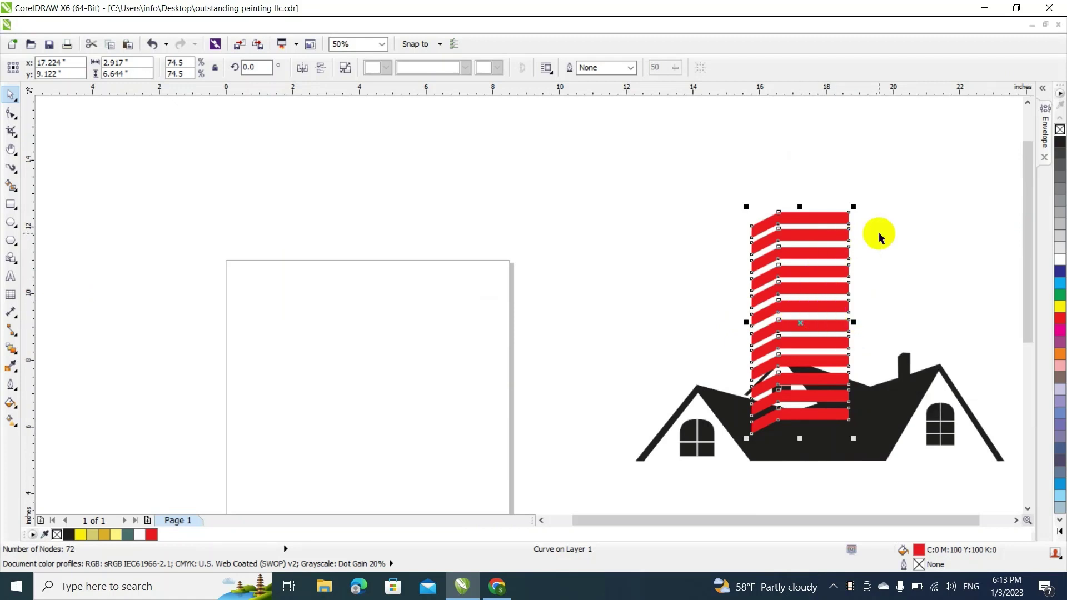
right_click(825, 253)
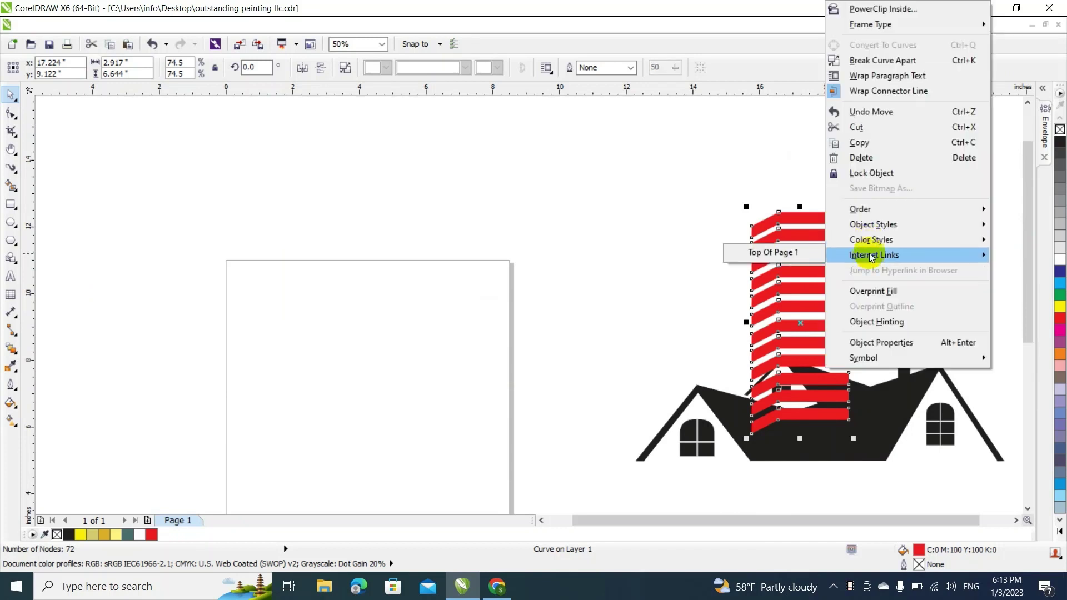
mouse_move(876, 211)
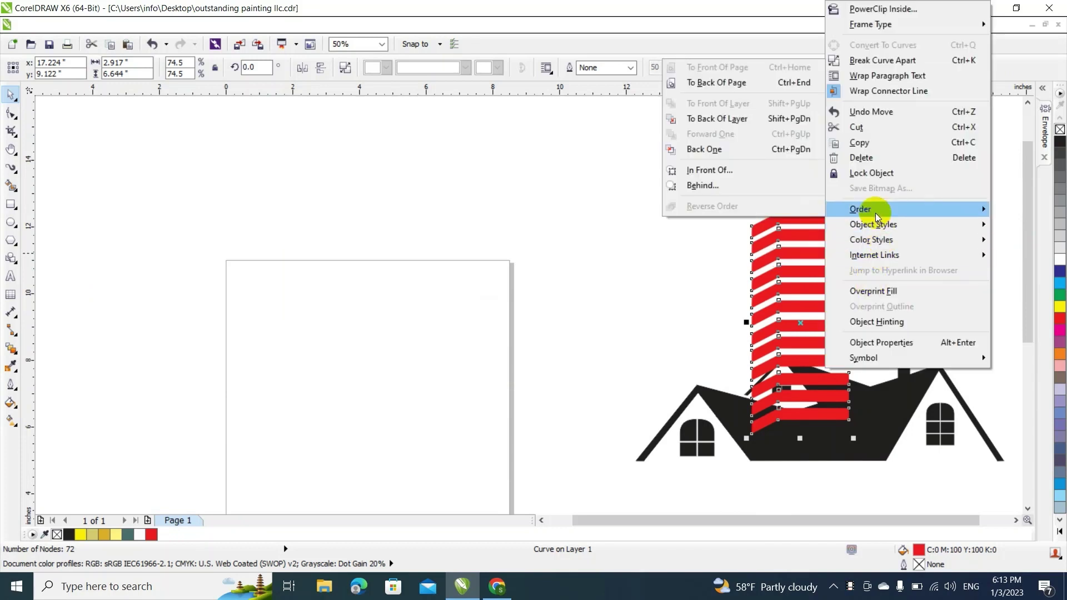
click(722, 87)
click(637, 240)
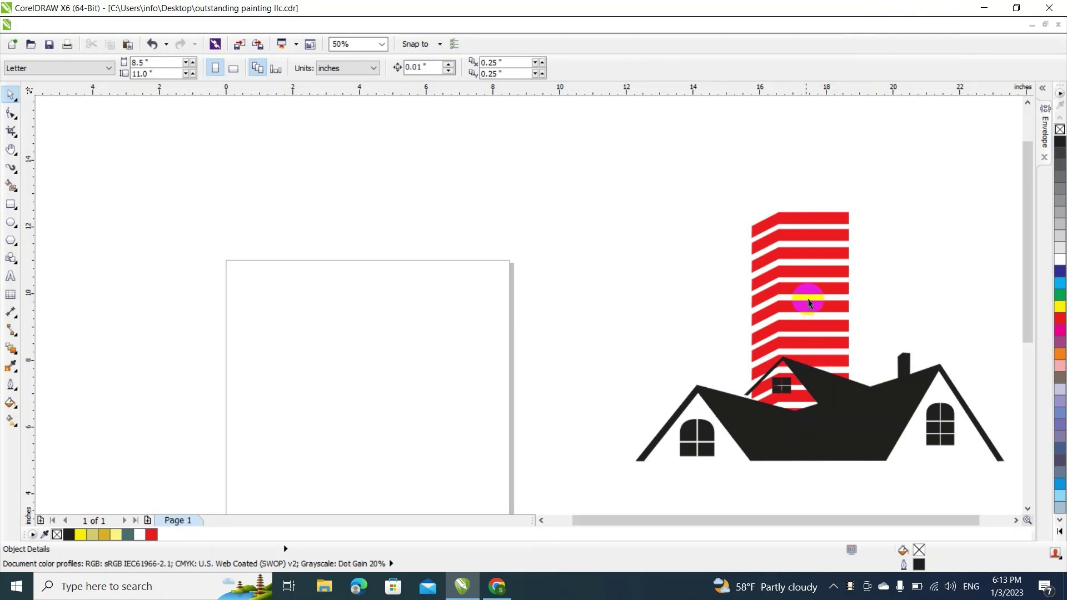
Shift the red tower along the roof toward the chimney and place a same-size copy beside it, nearer the left gable
click(800, 333)
drag(801, 332, 833, 337)
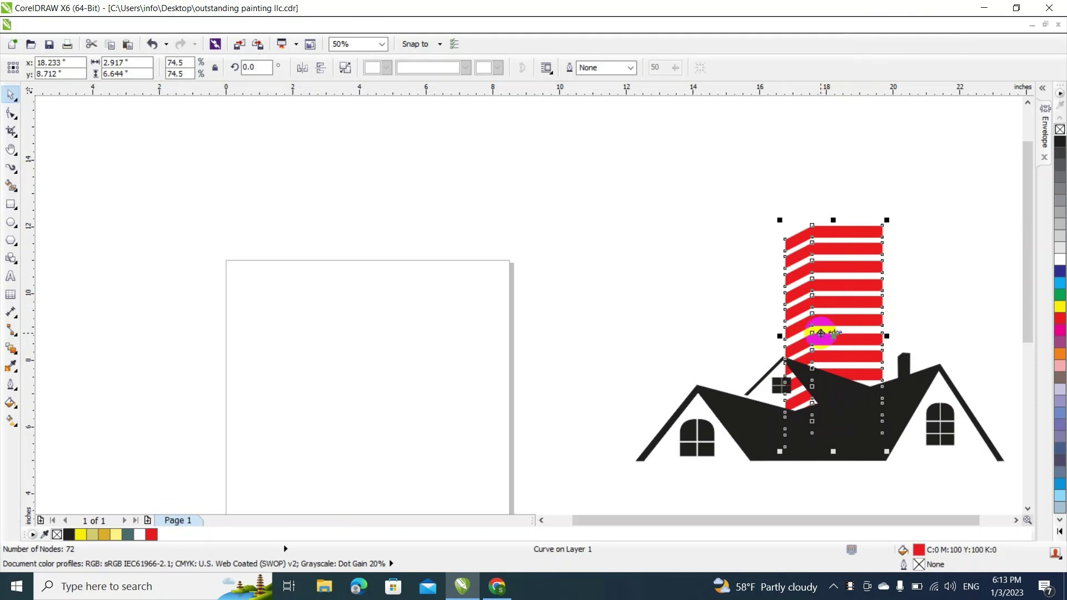
drag(821, 333, 827, 333)
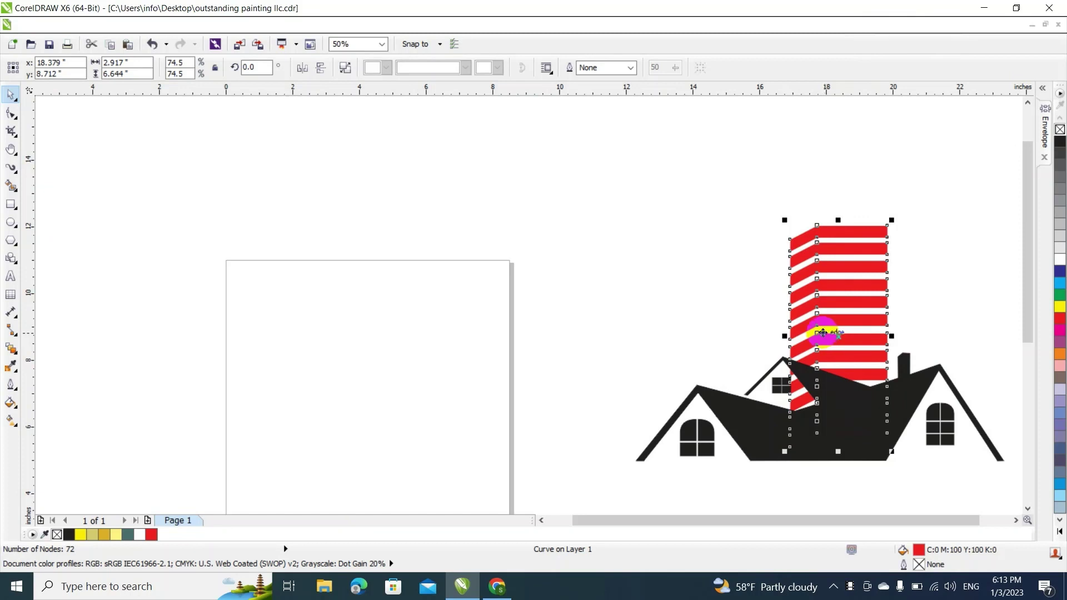
drag(815, 321, 732, 330)
click(780, 353)
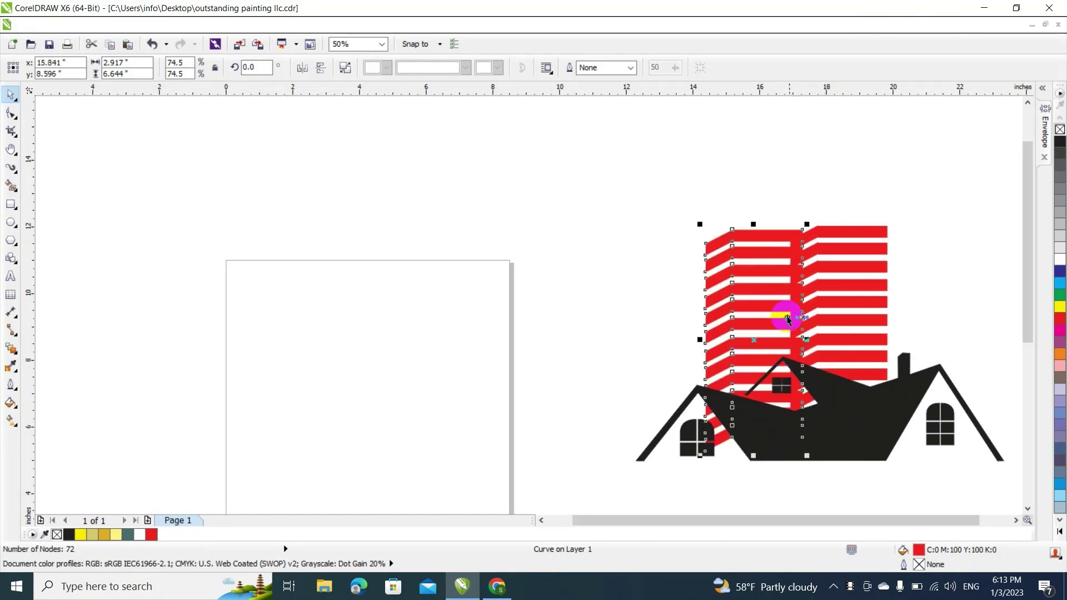
Shrink the tower beside the chimney to about 2.1 by 4.8 inches and delete the larger copy
drag(825, 284, 824, 268)
drag(797, 233, 820, 292)
click(787, 284)
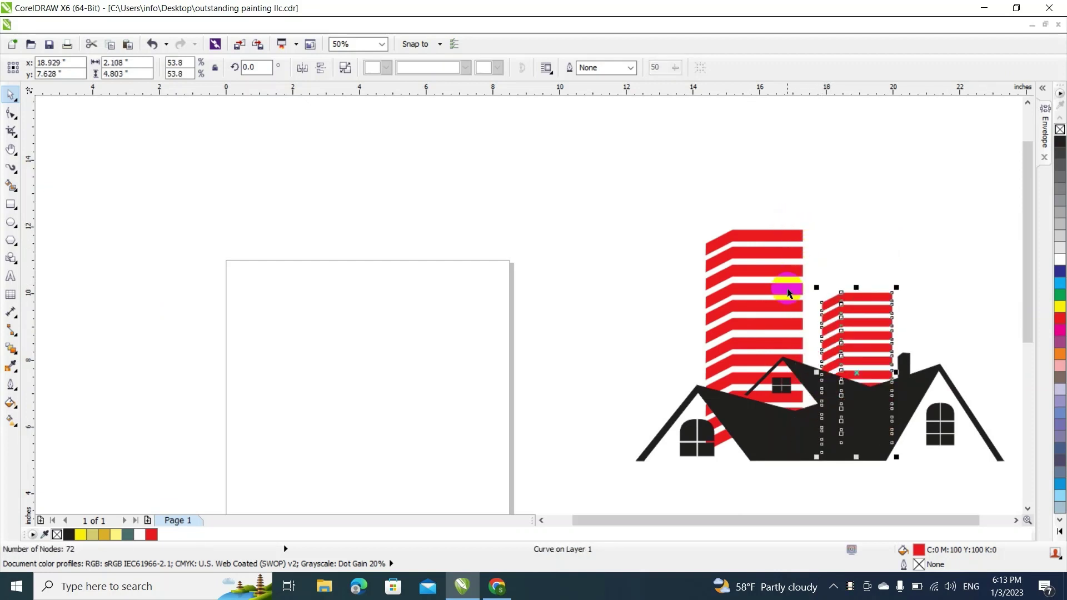
key(Delete)
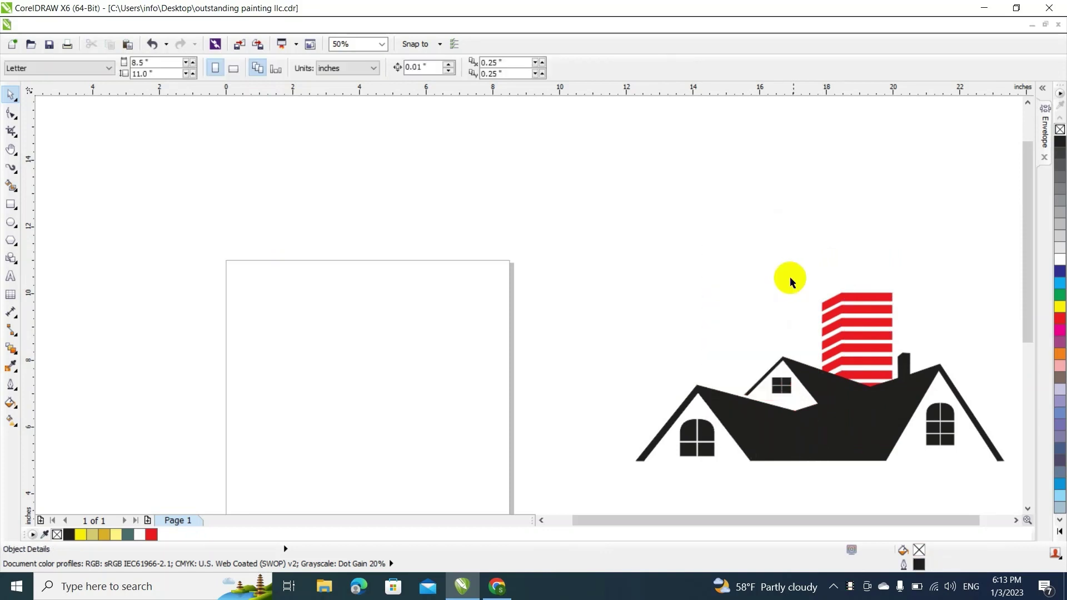
Copy the small red tower to behind the middle gable, slightly higher than the tower beside the chimney
drag(862, 349, 789, 327)
click(822, 353)
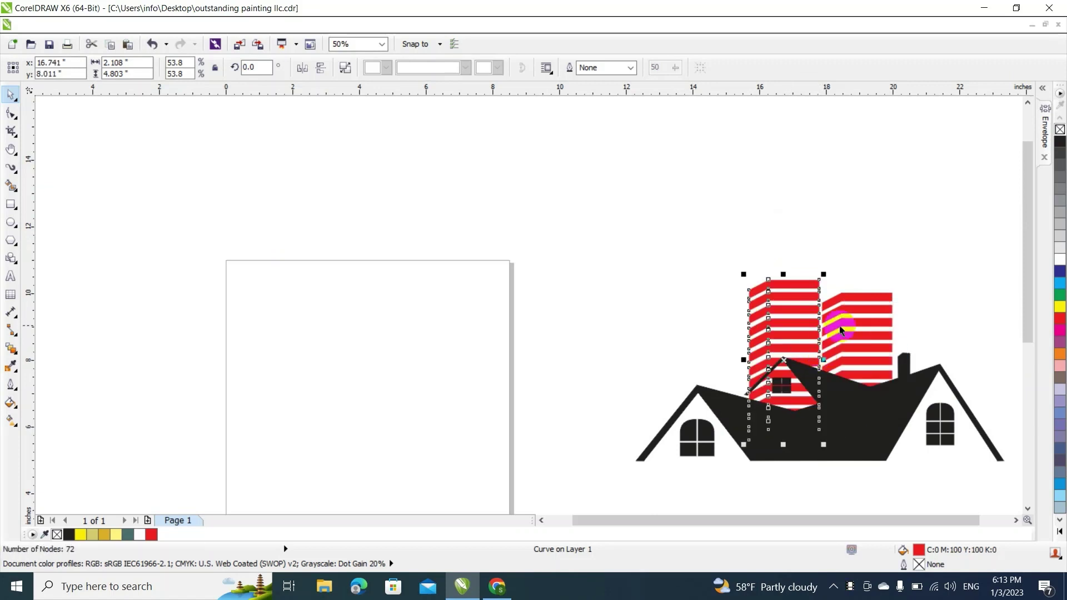
click(930, 262)
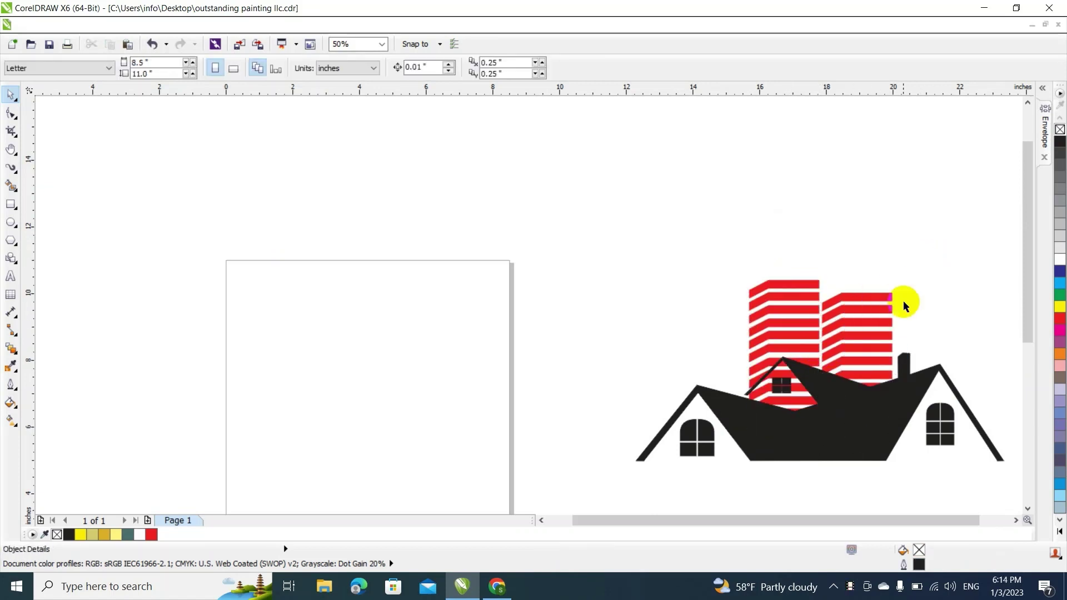
Examine where the two towers overlap the roof and check the fill and outline colours of the towers and the house
scroll(903, 300, up, 5)
scroll(895, 305, down, 2)
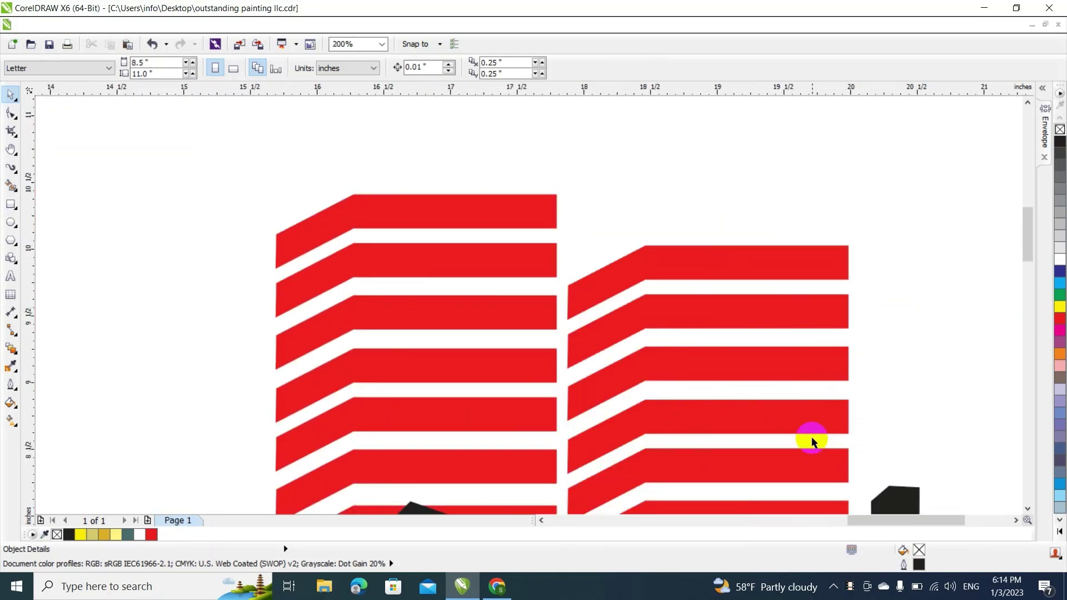
drag(1029, 250, 1032, 268)
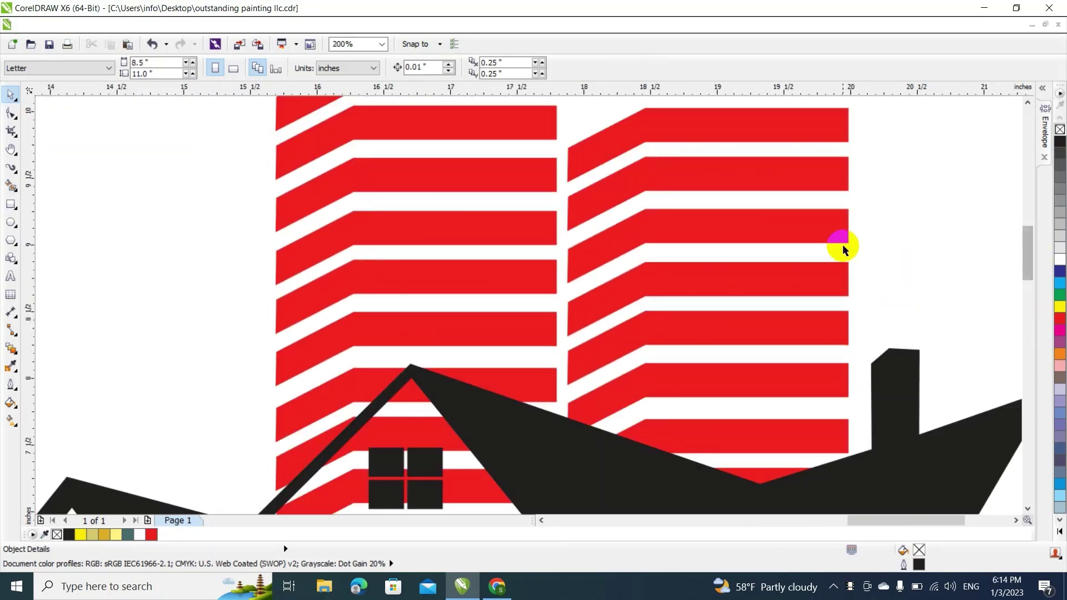
scroll(837, 261, down, 2)
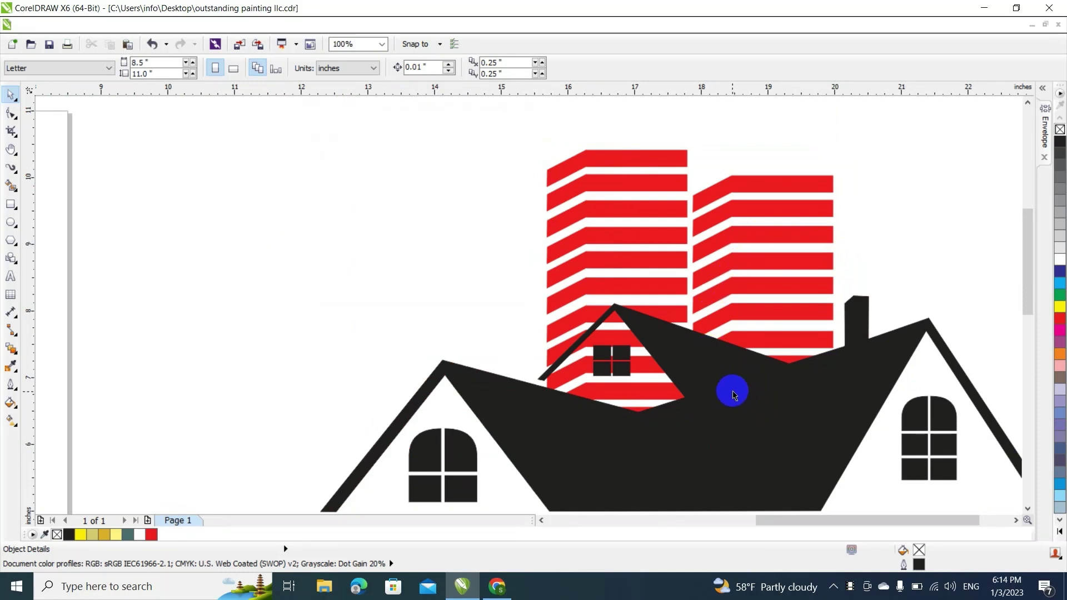
click(672, 336)
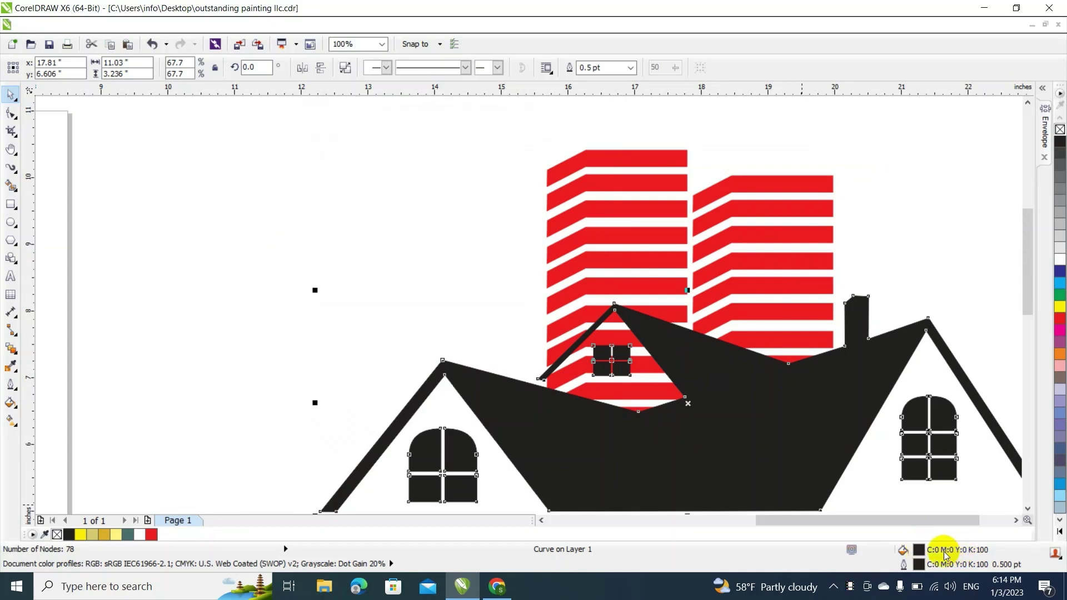
click(939, 258)
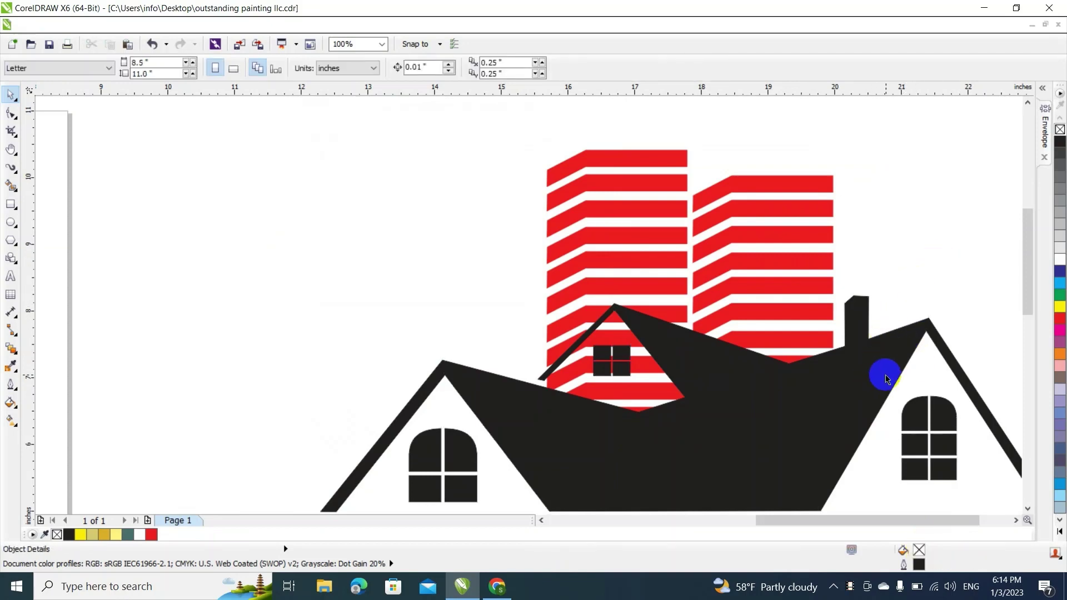
click(802, 215)
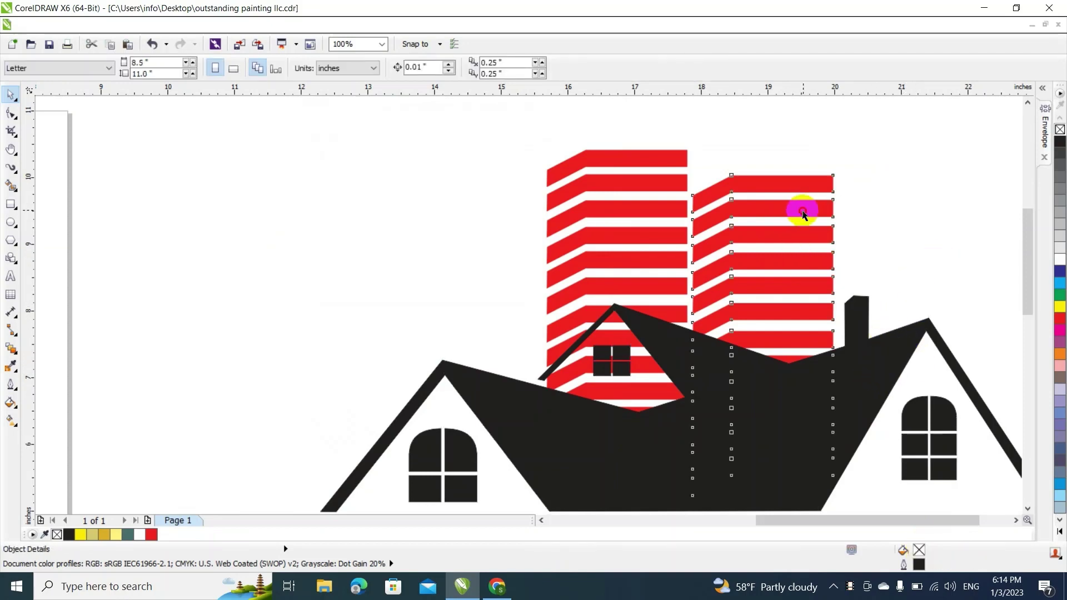
click(923, 553)
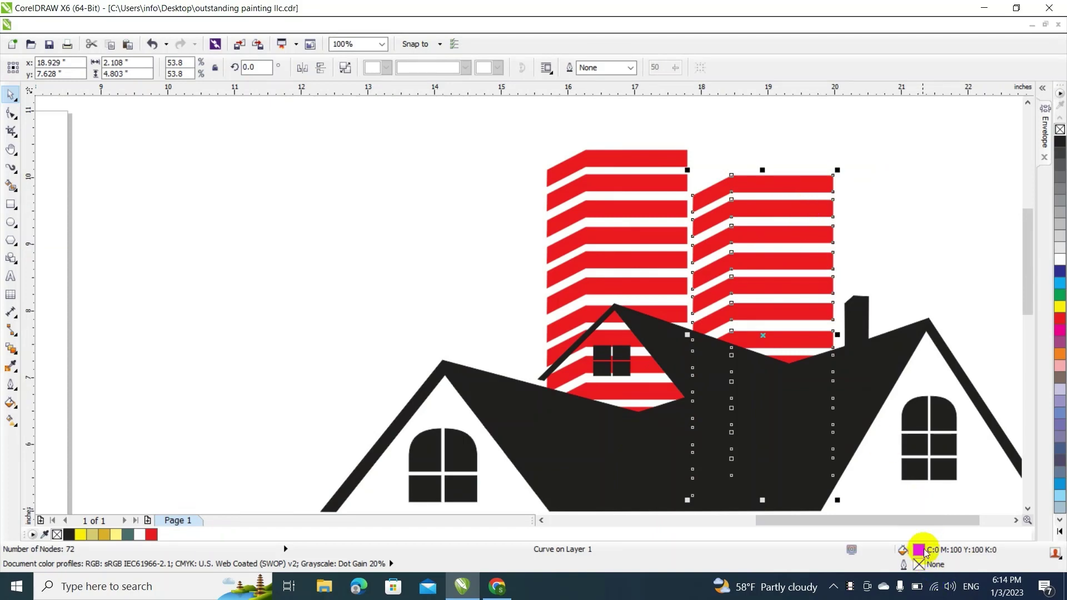
click(867, 322)
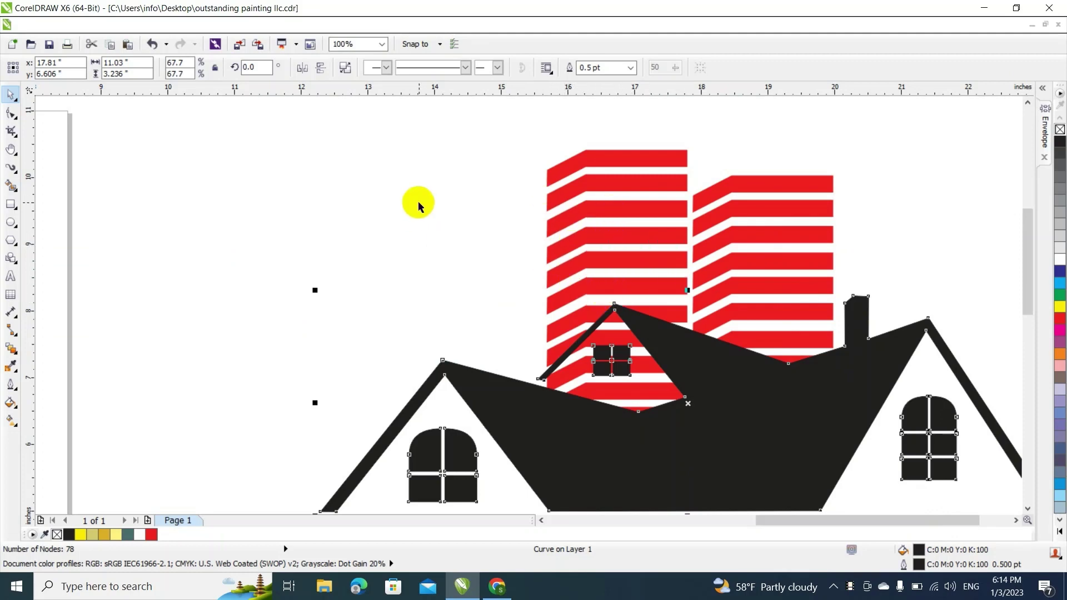
Select both red striped towers and weld them into a single curve
click(450, 203)
click(654, 244)
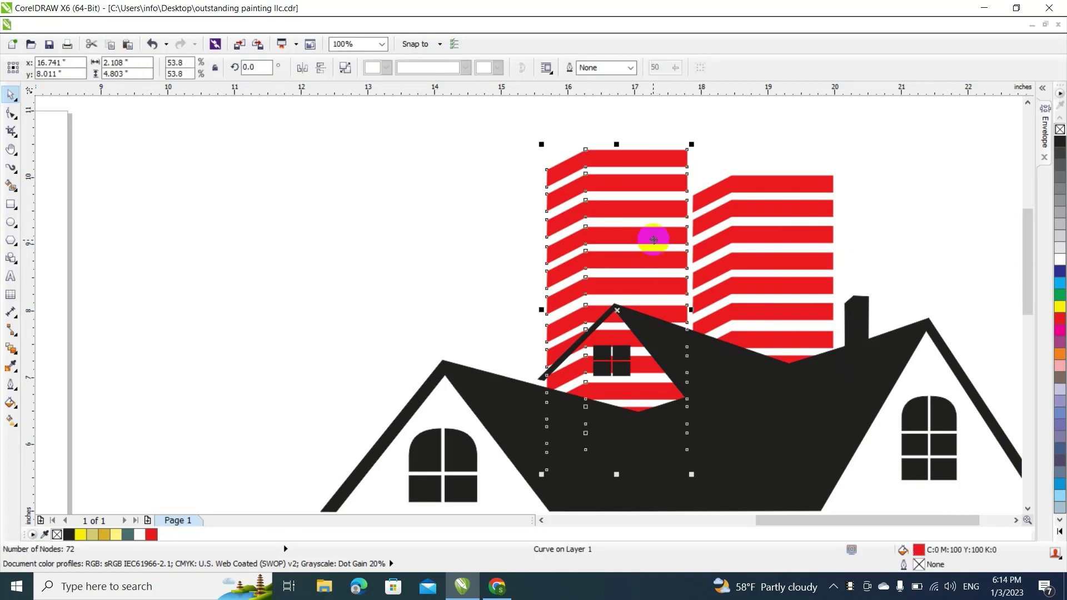
shift+click(767, 236)
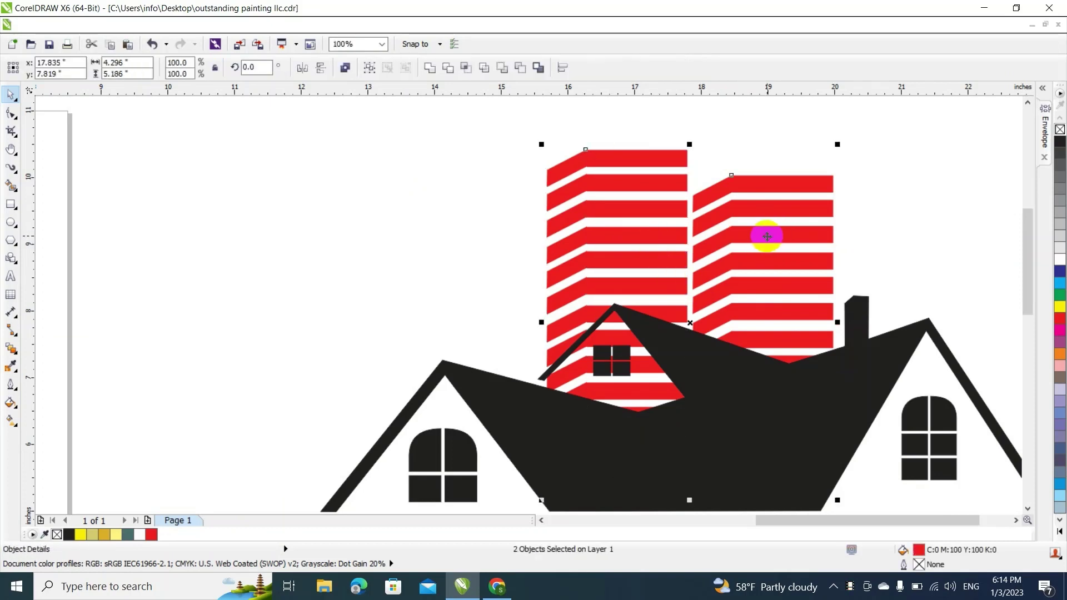
click(435, 67)
click(426, 248)
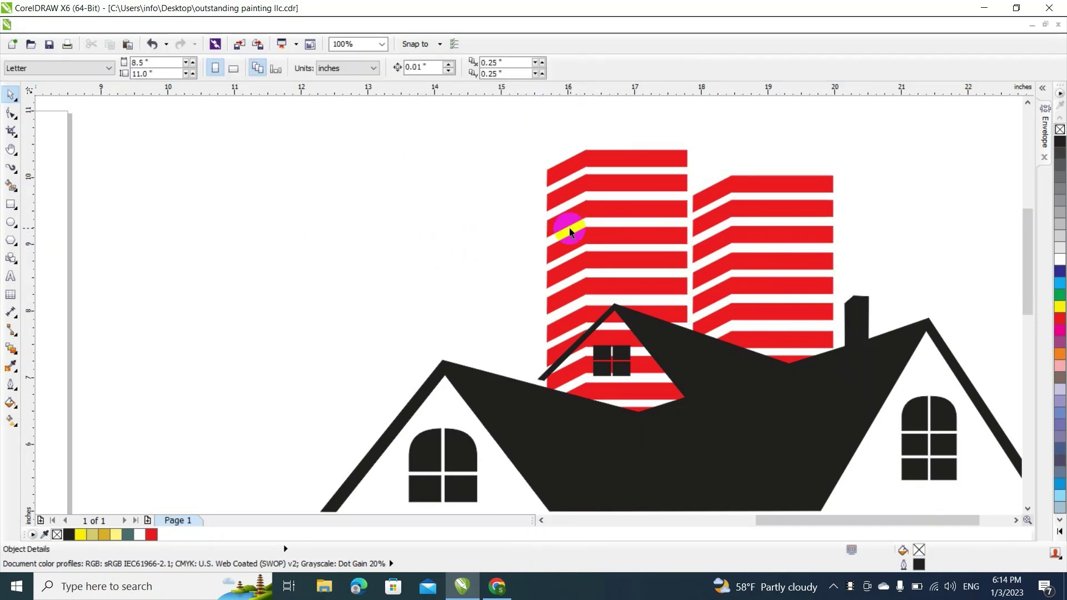
Trim the welded red towers with the black house shape
click(892, 345)
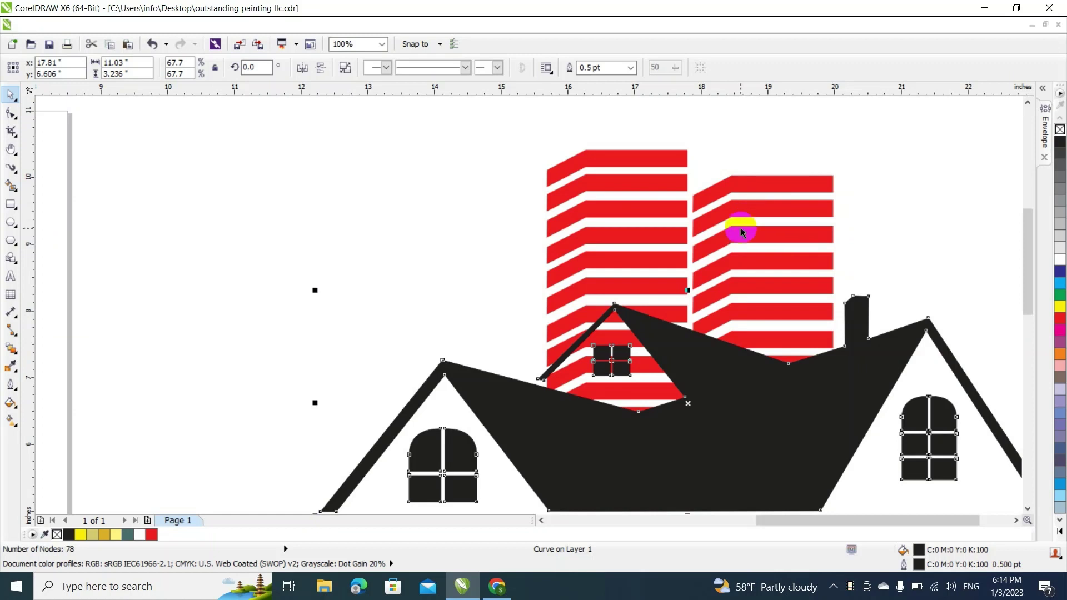
shift+click(652, 159)
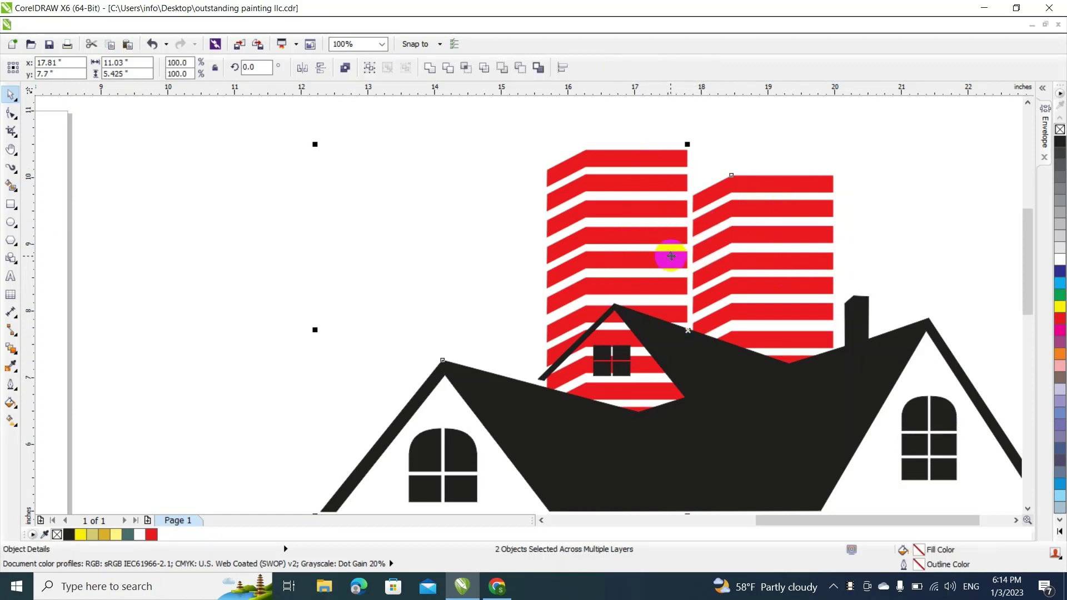
click(446, 71)
click(461, 175)
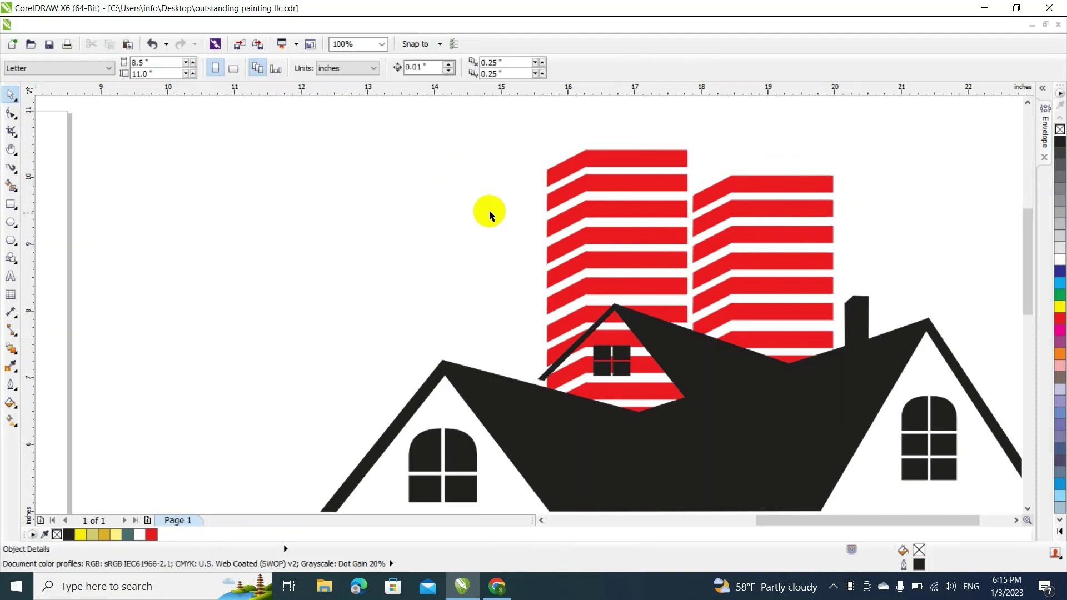
Break the trimmed red towers apart into separate stripe pieces
click(589, 290)
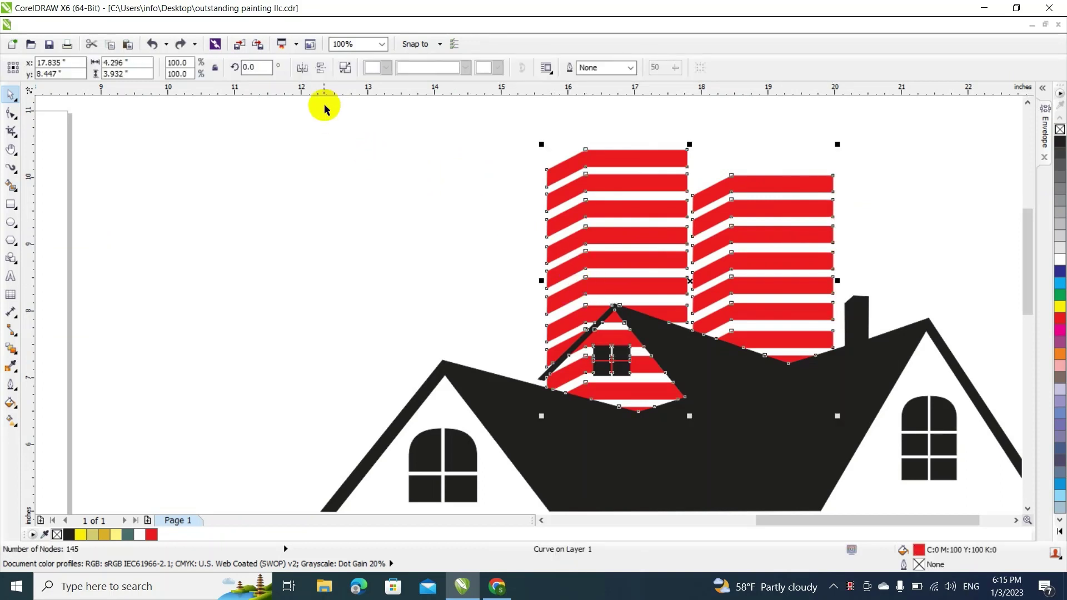
click(345, 67)
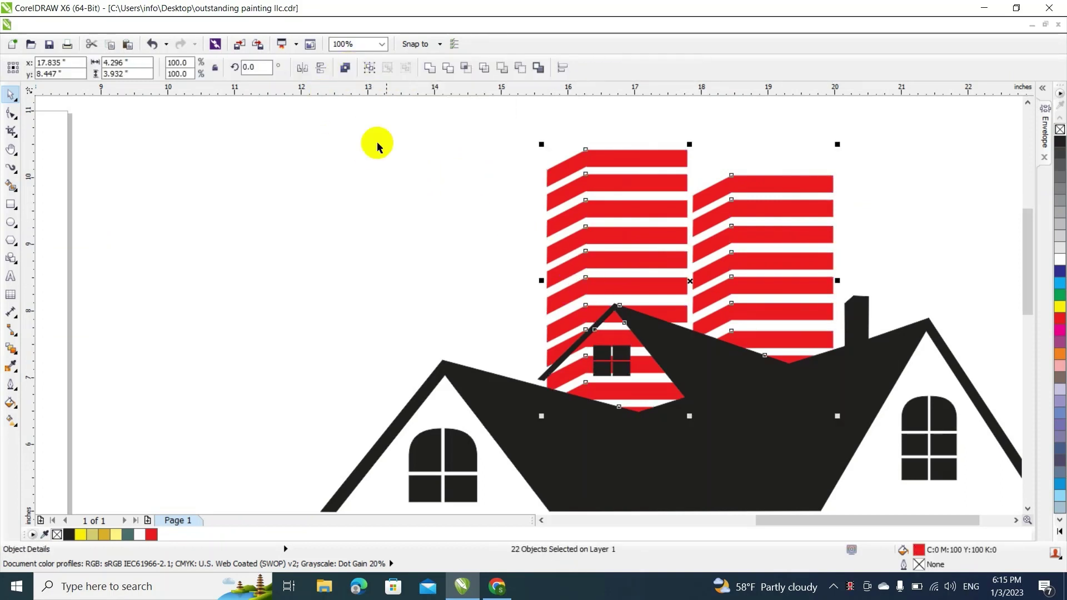
click(456, 288)
Delete the five red stripe pieces inside the middle gable, around and below its window
scroll(560, 374, up, 2)
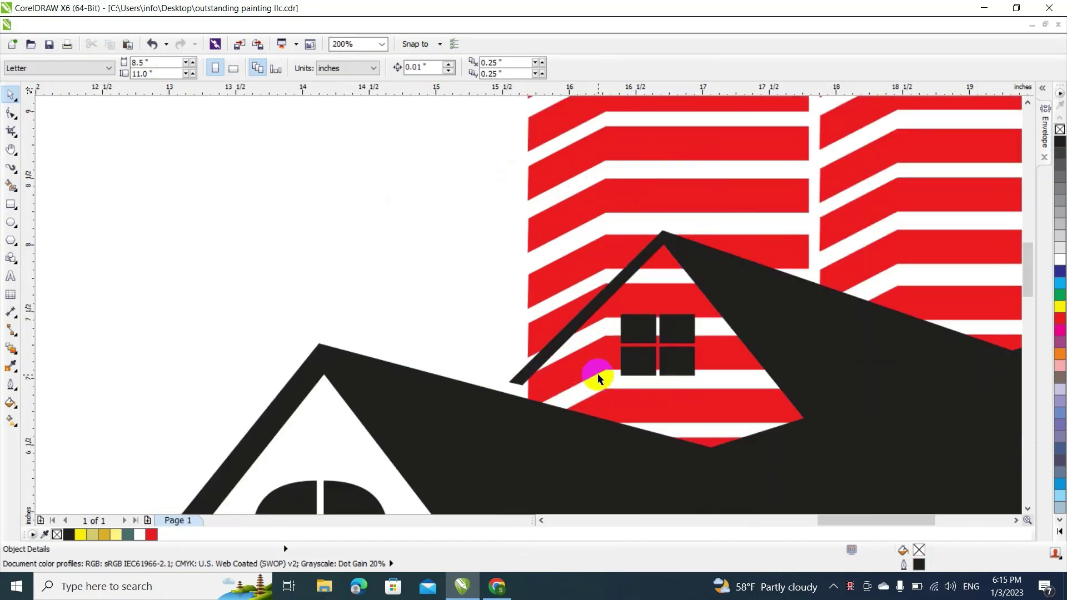
click(728, 150)
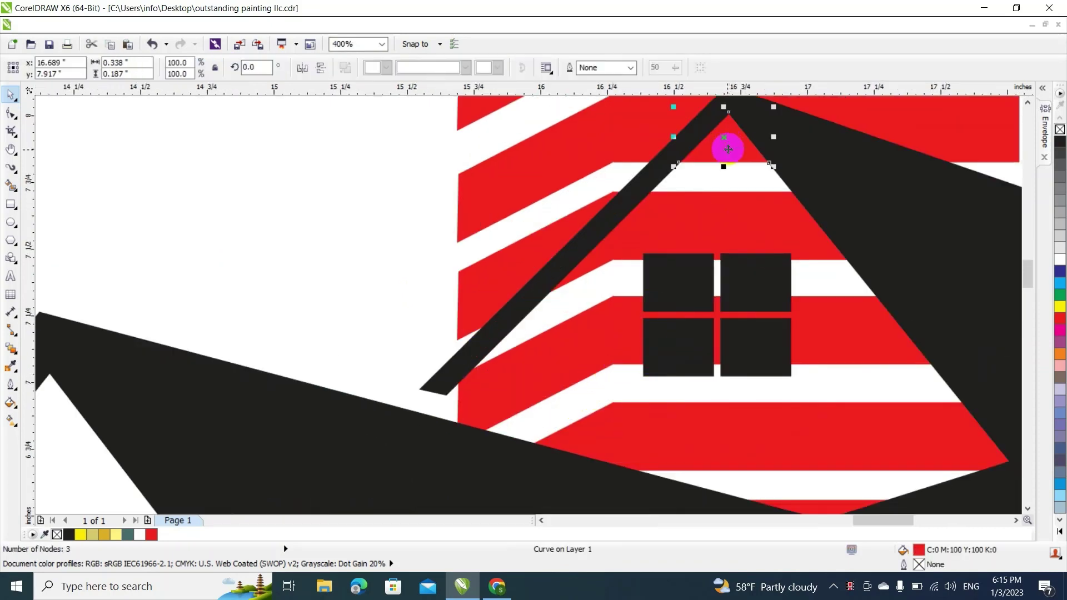
key(Delete)
click(741, 226)
key(Delete)
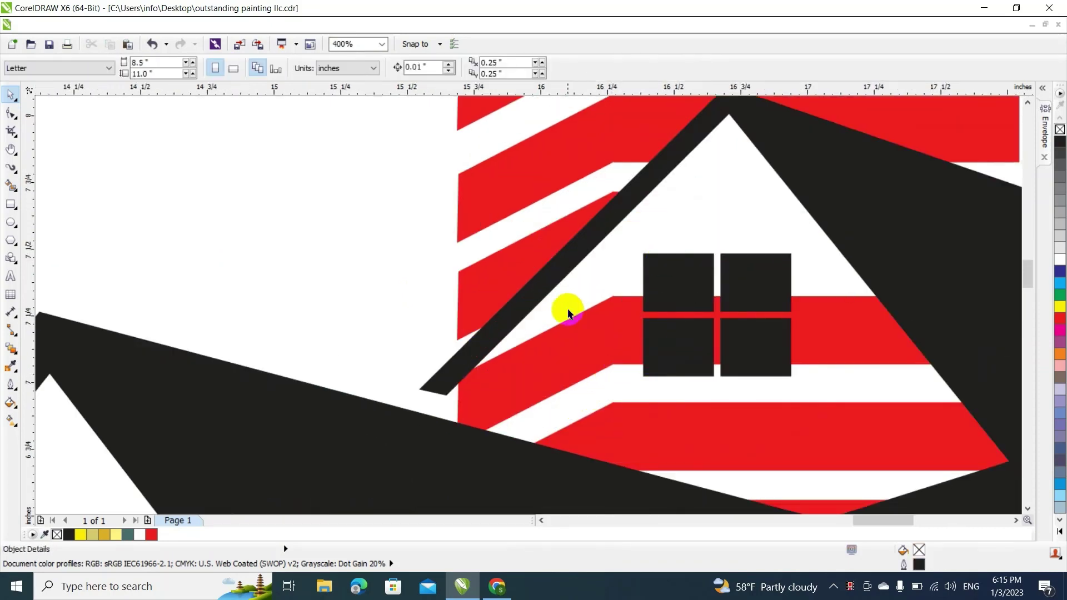
click(573, 331)
key(Delete)
click(792, 457)
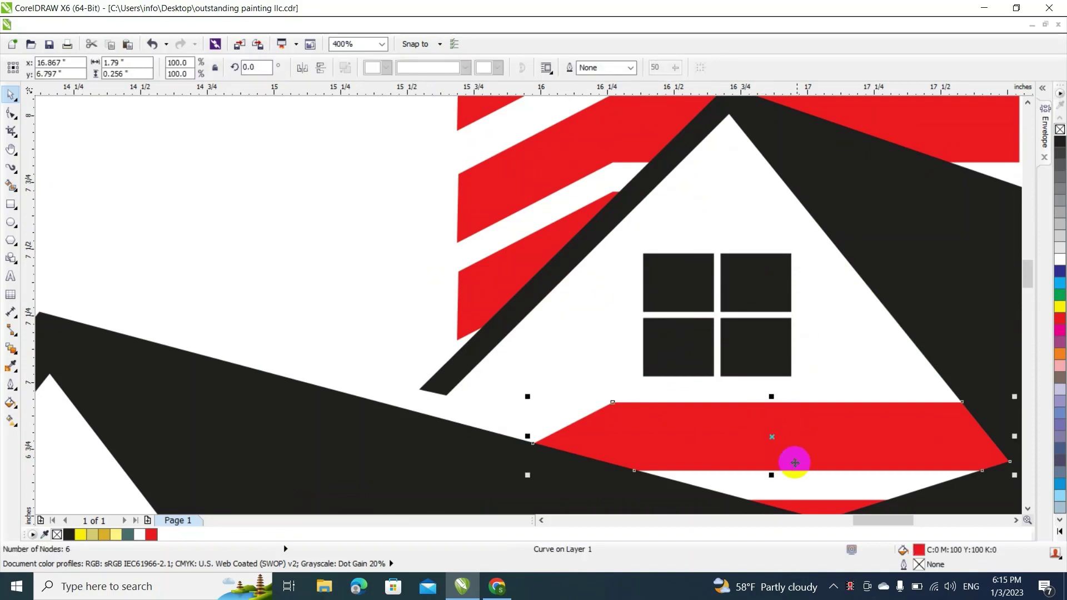
key(Delete)
click(805, 506)
key(Delete)
scroll(837, 371, down, 2)
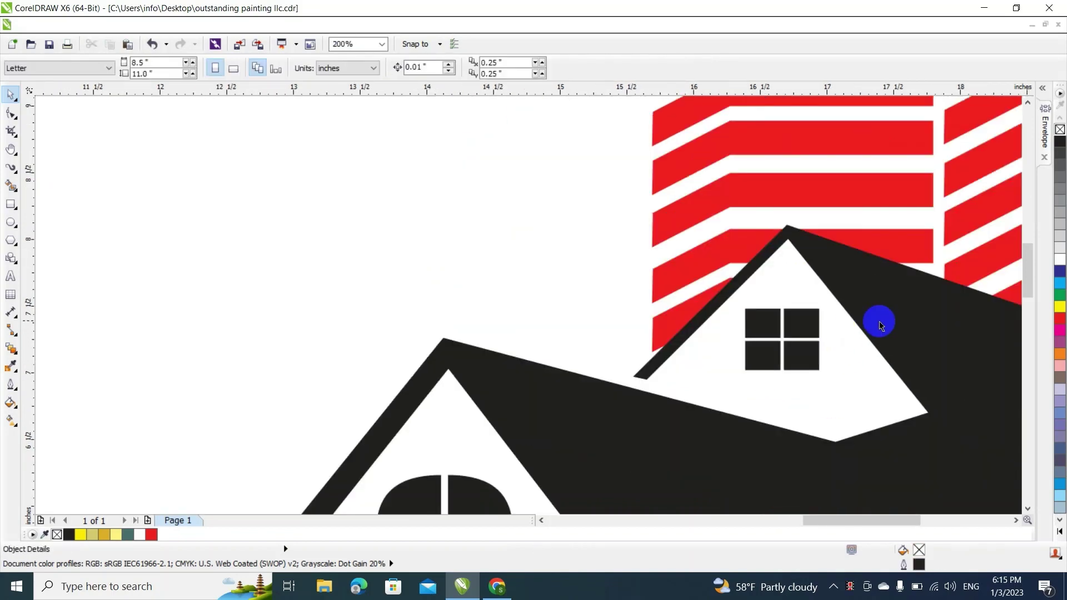
drag(823, 519, 863, 519)
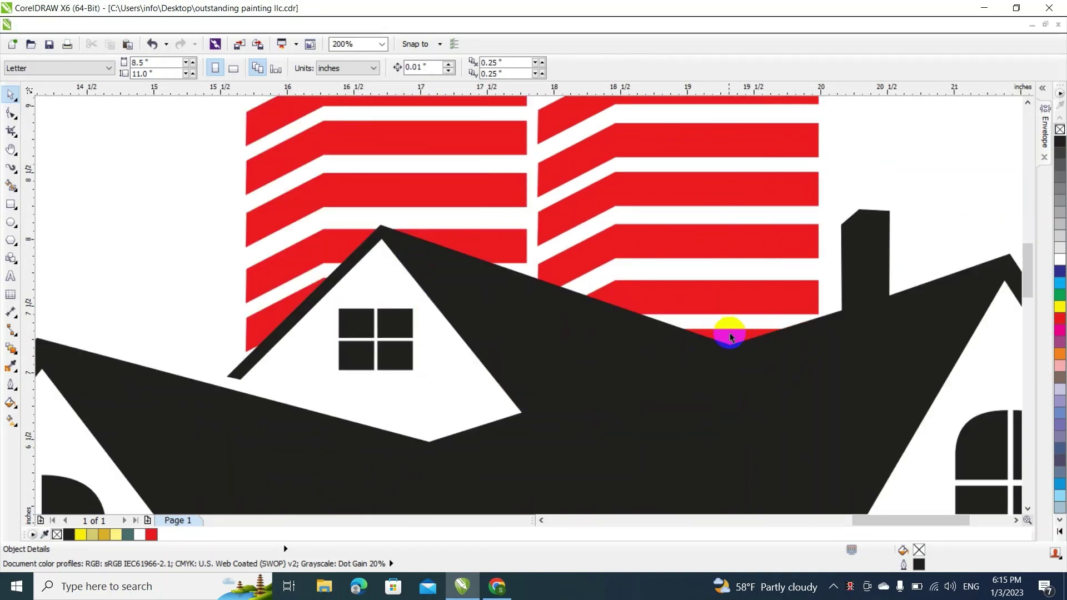
Select all the remaining red stripe pieces of both towers and weld them into a single curve
scroll(722, 300, up, 2)
scroll(723, 298, down, 2)
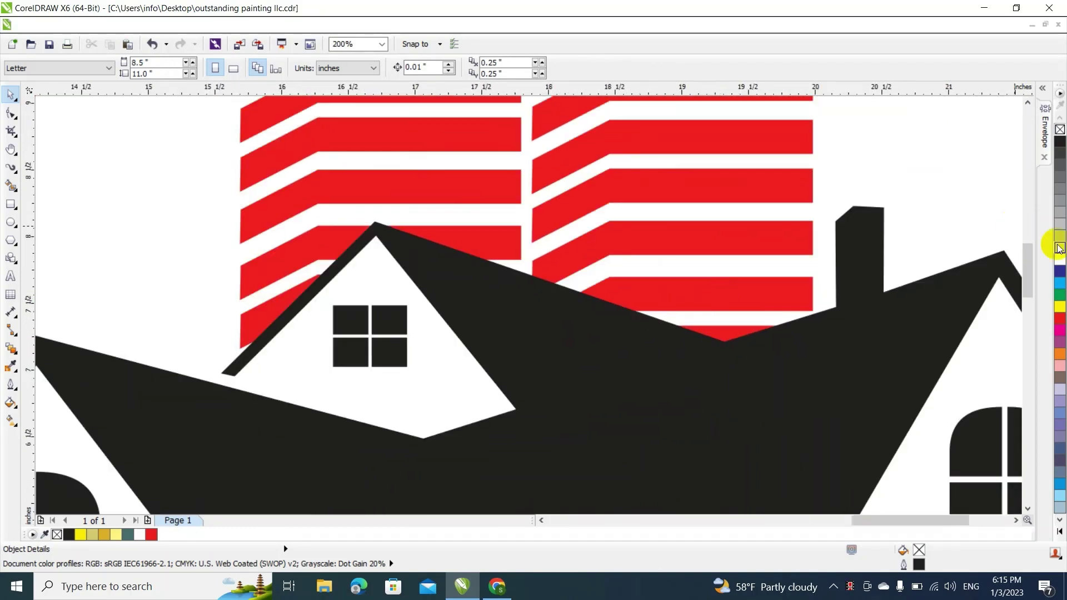
drag(1028, 283, 1030, 265)
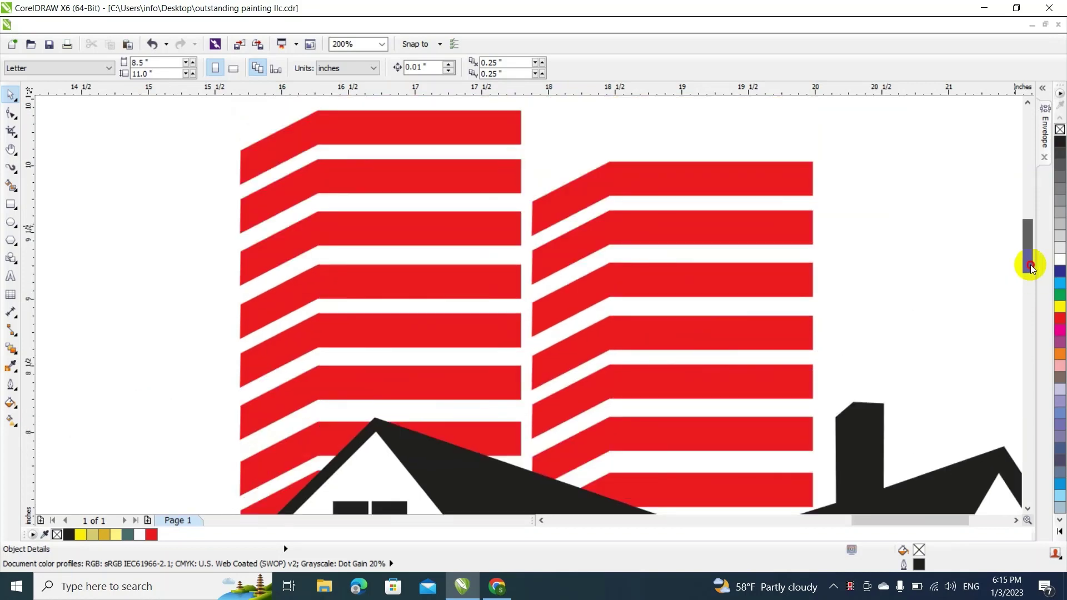
scroll(867, 239, down, 2)
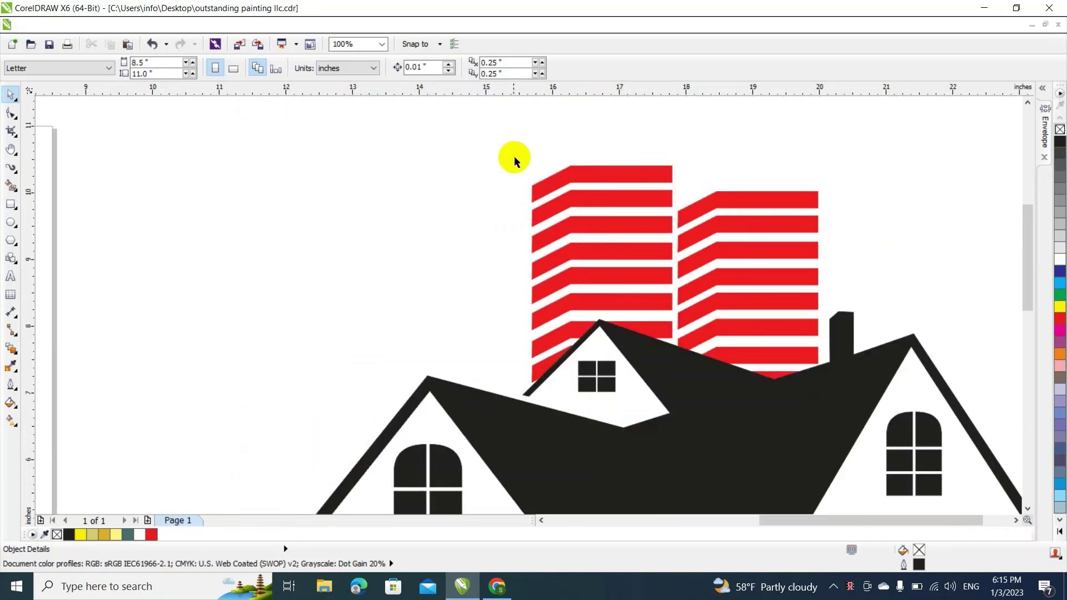
drag(505, 134, 845, 431)
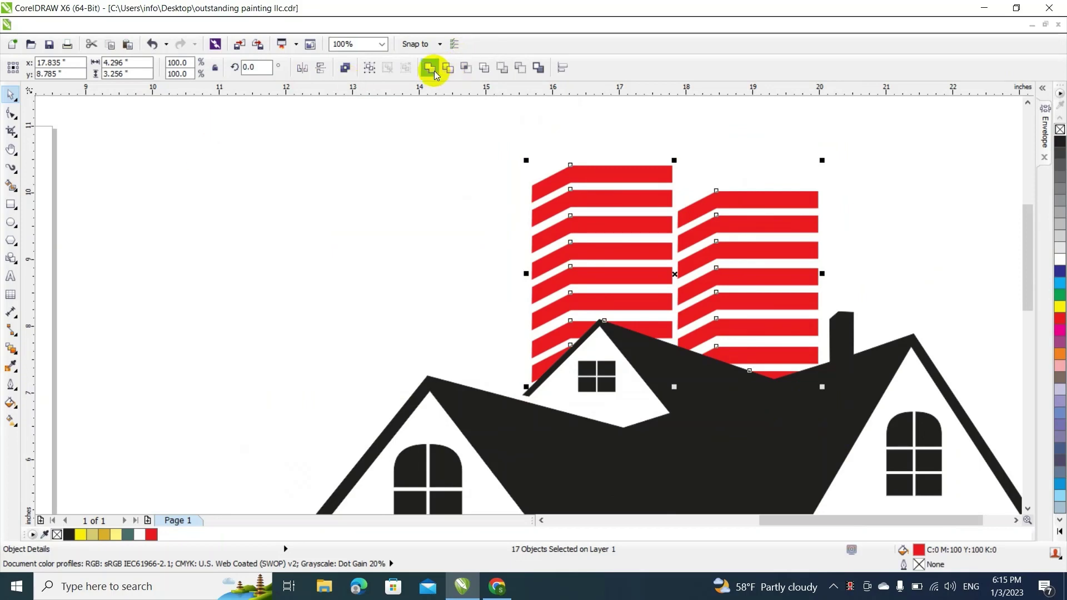
click(434, 71)
click(483, 351)
Move the welded red towers straight up about 0.03 inch to open a thin white gap above the black roofline
scroll(489, 353, up, 2)
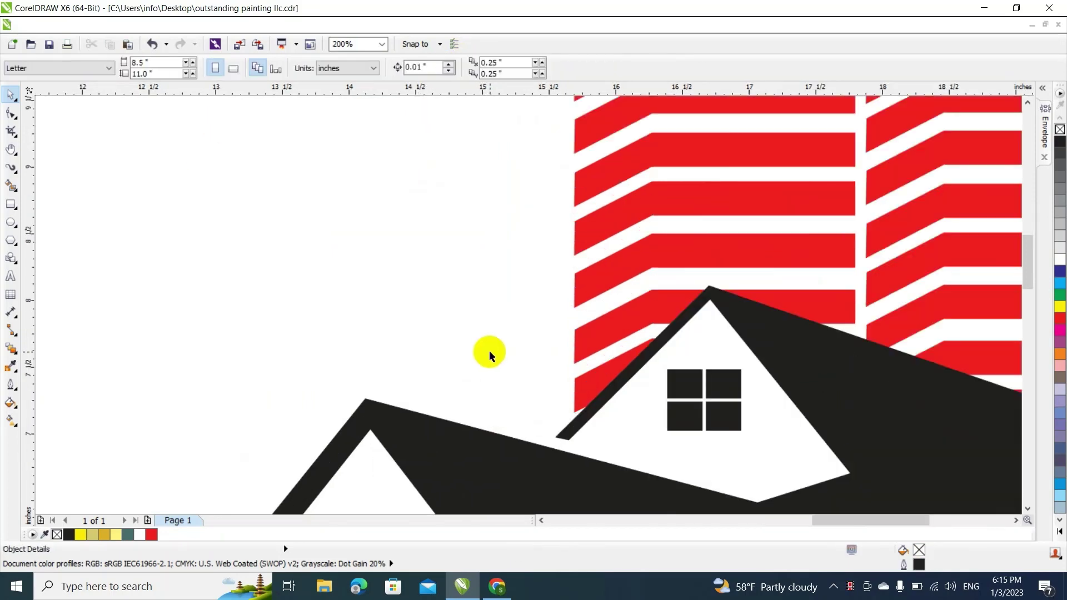
scroll(489, 353, up, 2)
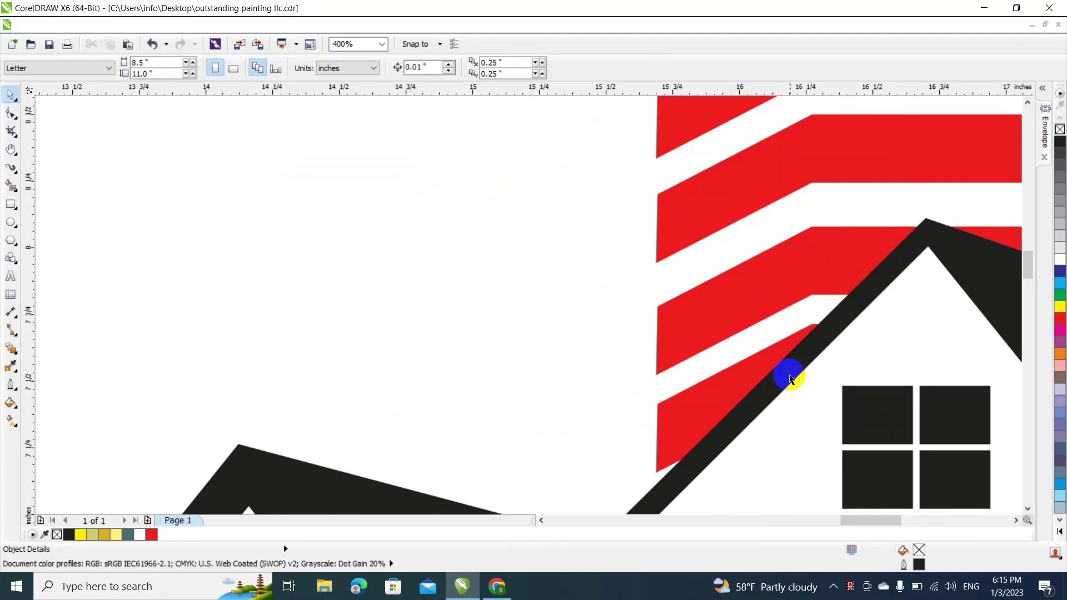
scroll(906, 524, up, 2)
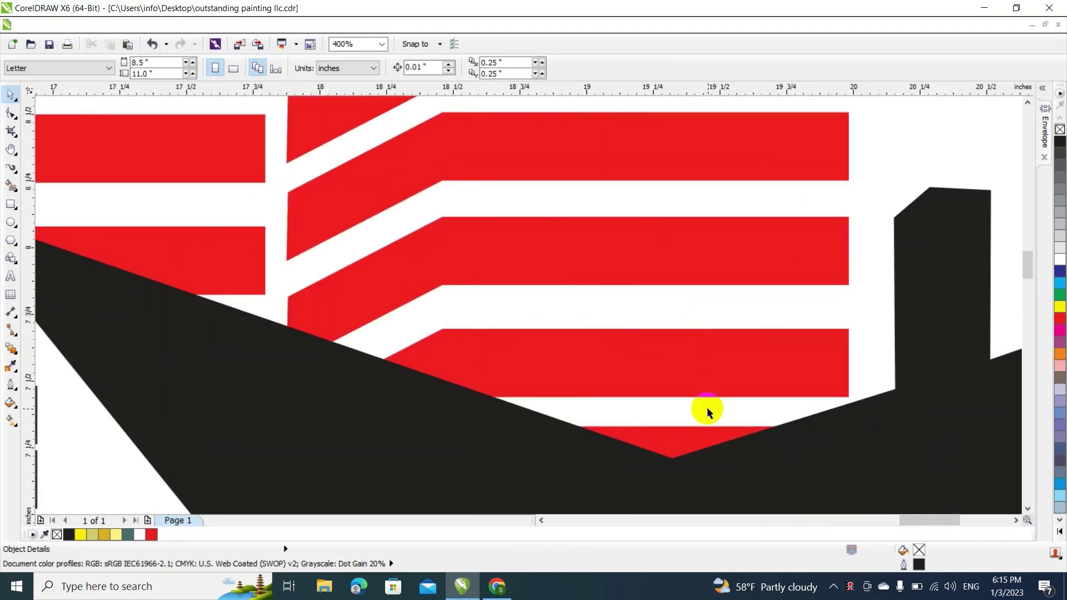
click(663, 468)
drag(663, 465, 662, 450)
click(618, 376)
scroll(618, 376, down, 4)
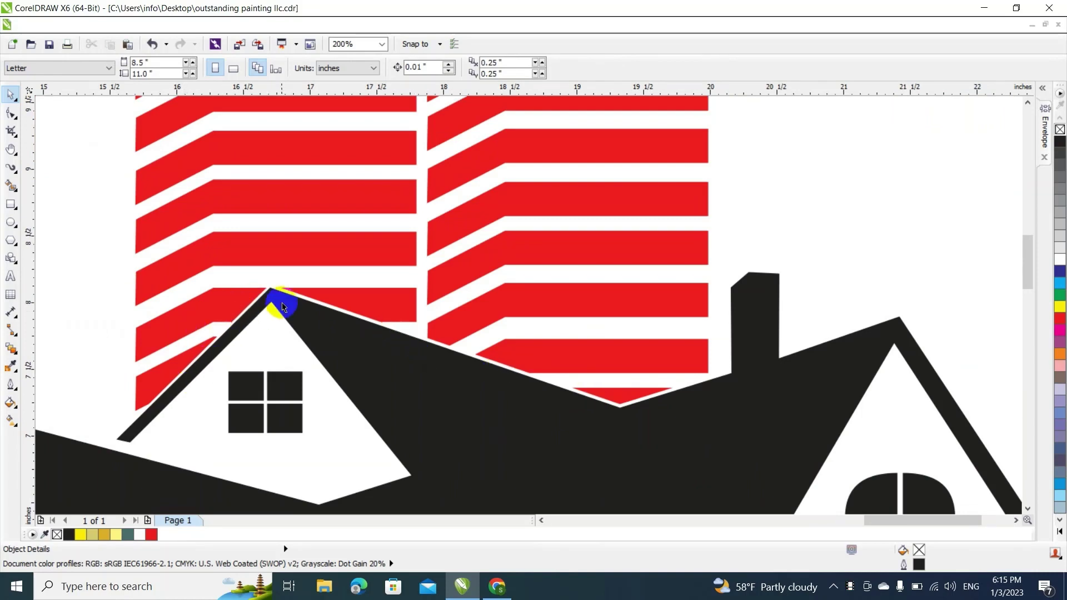
Widen the gap at the roof valley by raising the red towers about 0.007 inch more, to center Y 8.822 inches
scroll(664, 398, up, 2)
scroll(620, 336, down, 2)
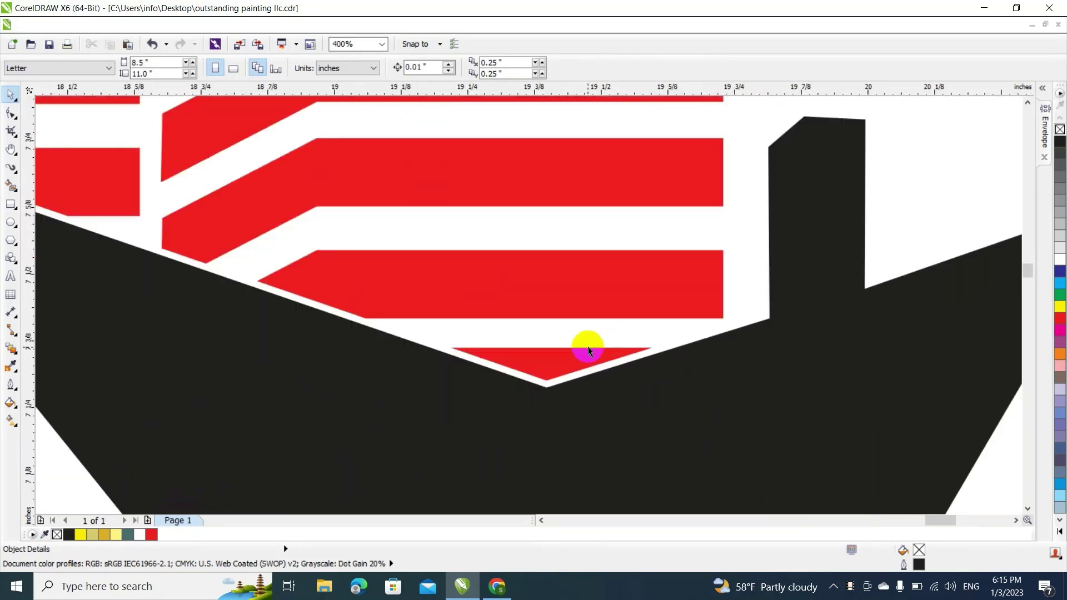
scroll(509, 360, up, 4)
click(512, 392)
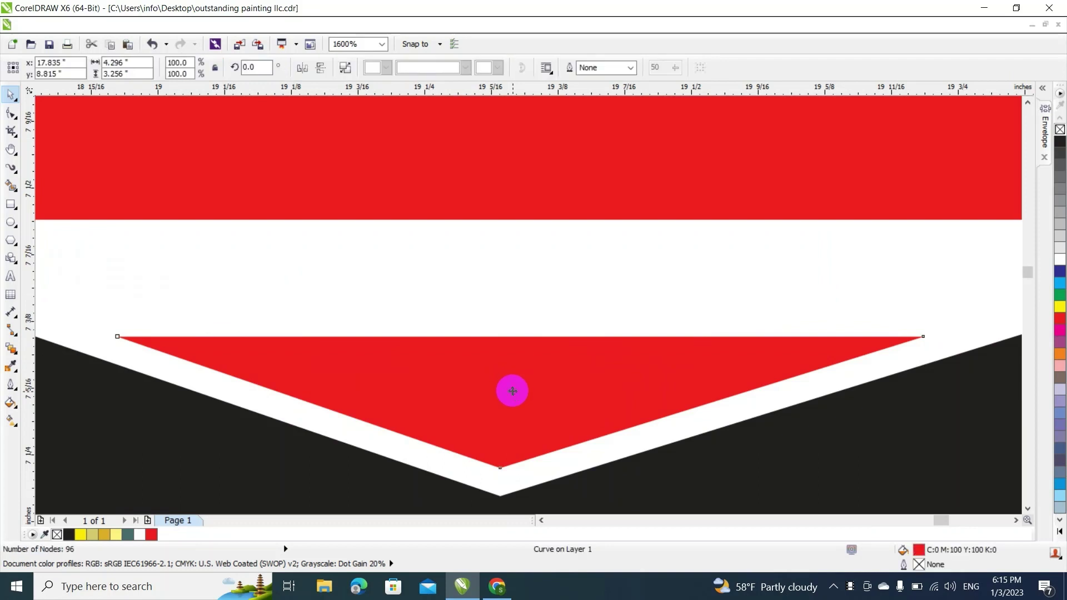
drag(512, 391, 511, 384)
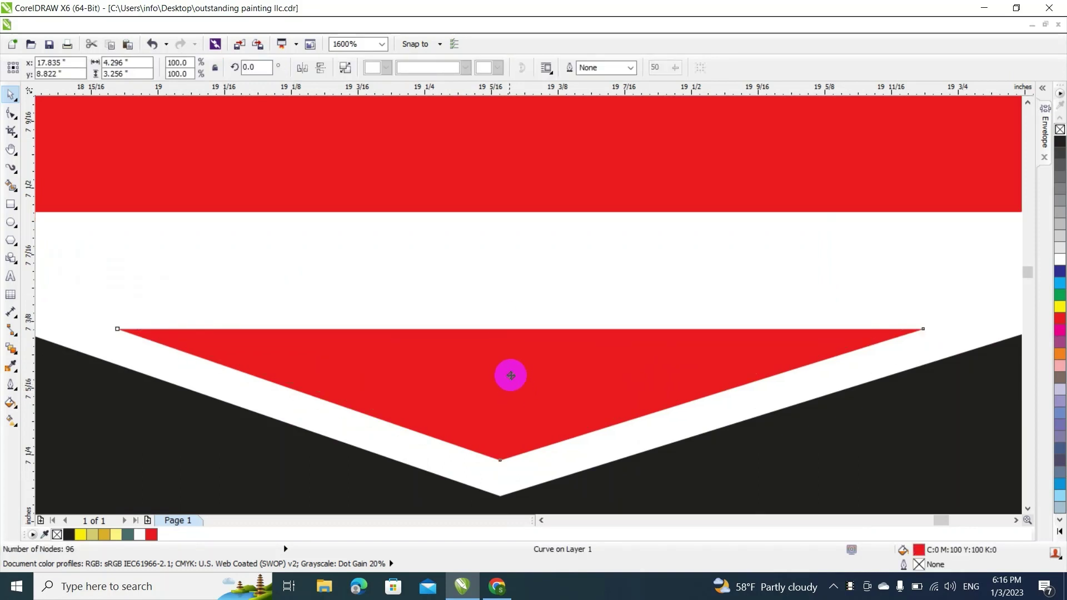
key(Escape)
scroll(499, 293, down, 6)
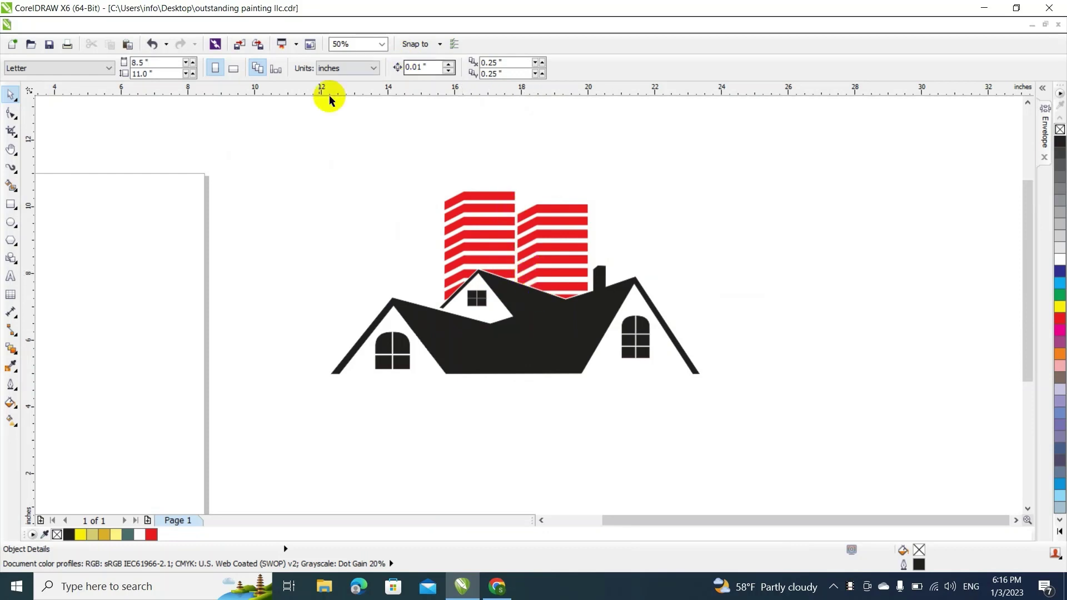
Fill the house and both striped towers with black and check the white gap along the roofline
drag(274, 132, 767, 456)
click(1060, 144)
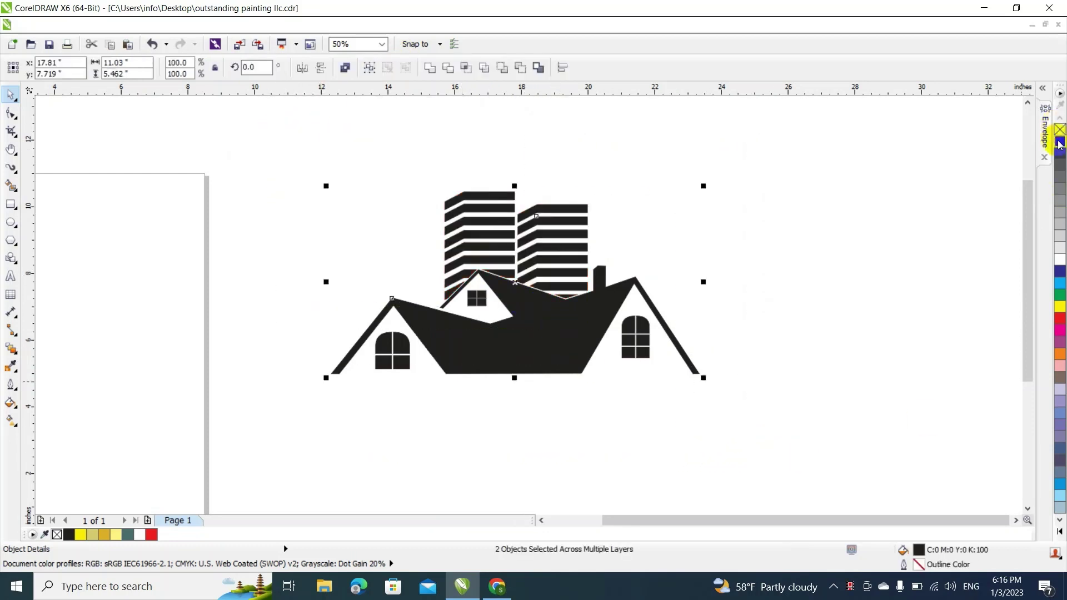
click(696, 226)
scroll(532, 270, up, 2)
scroll(422, 287, up, 2)
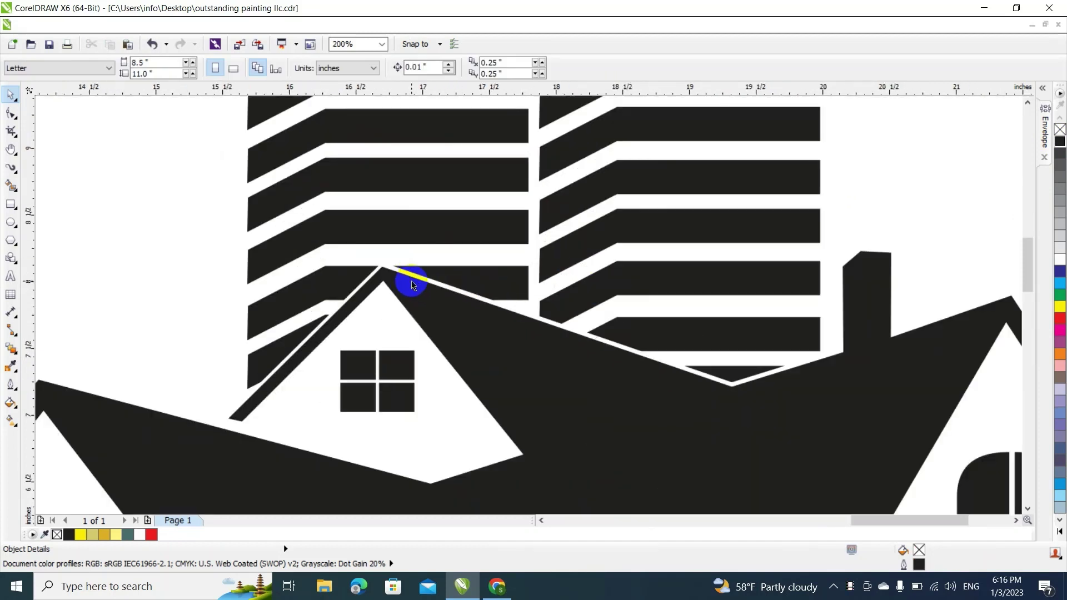
scroll(405, 265, up, 6)
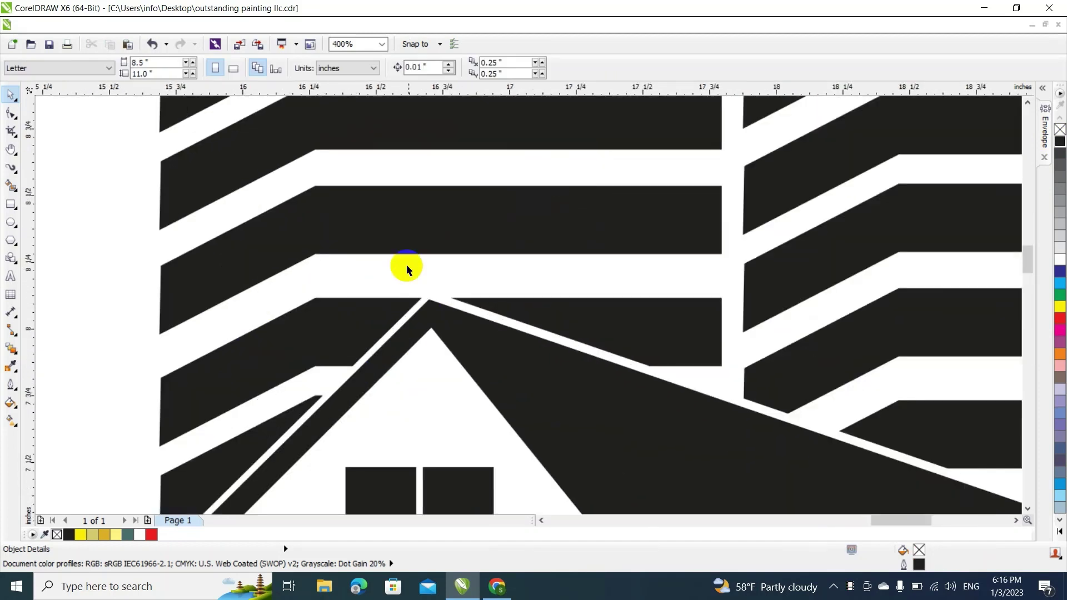
scroll(465, 331, down, 8)
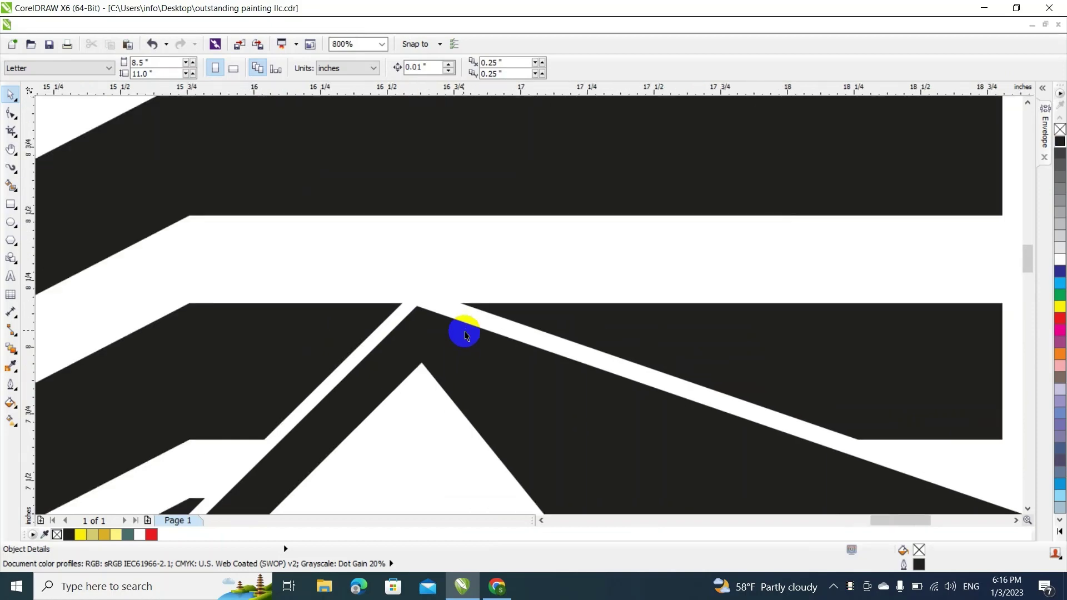
scroll(763, 405, up, 2)
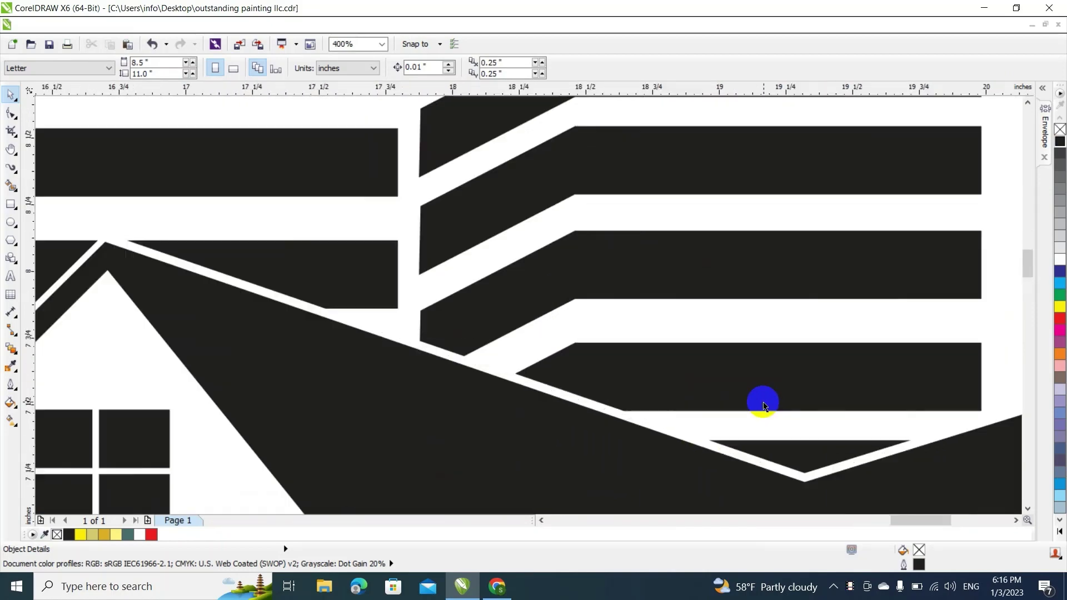
scroll(762, 405, down, 4)
scroll(720, 356, up, 1)
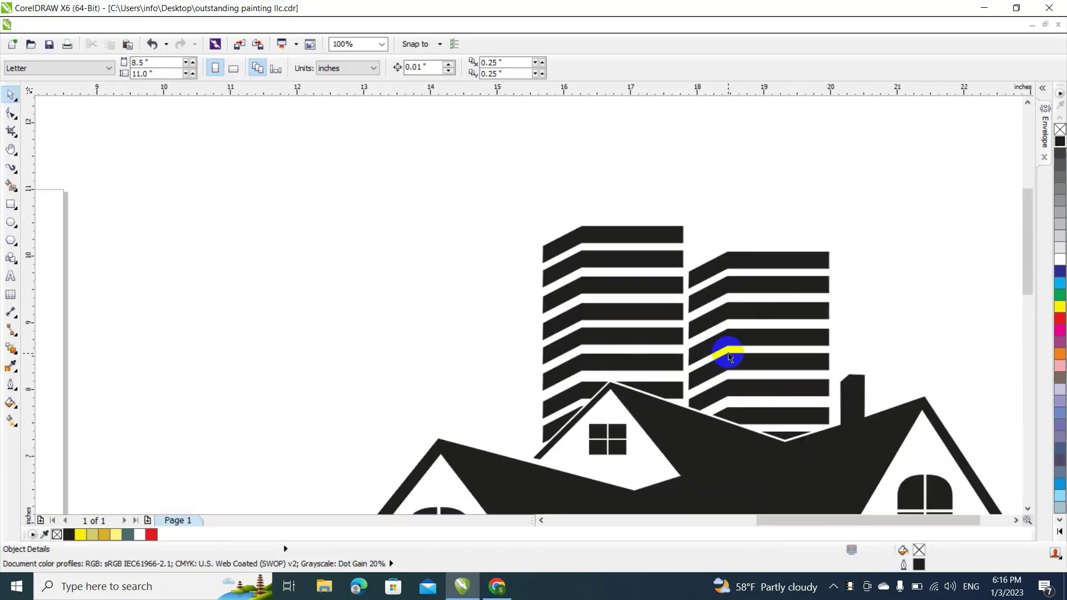
Recolor the welded striped towers red, leaving the house black
click(737, 309)
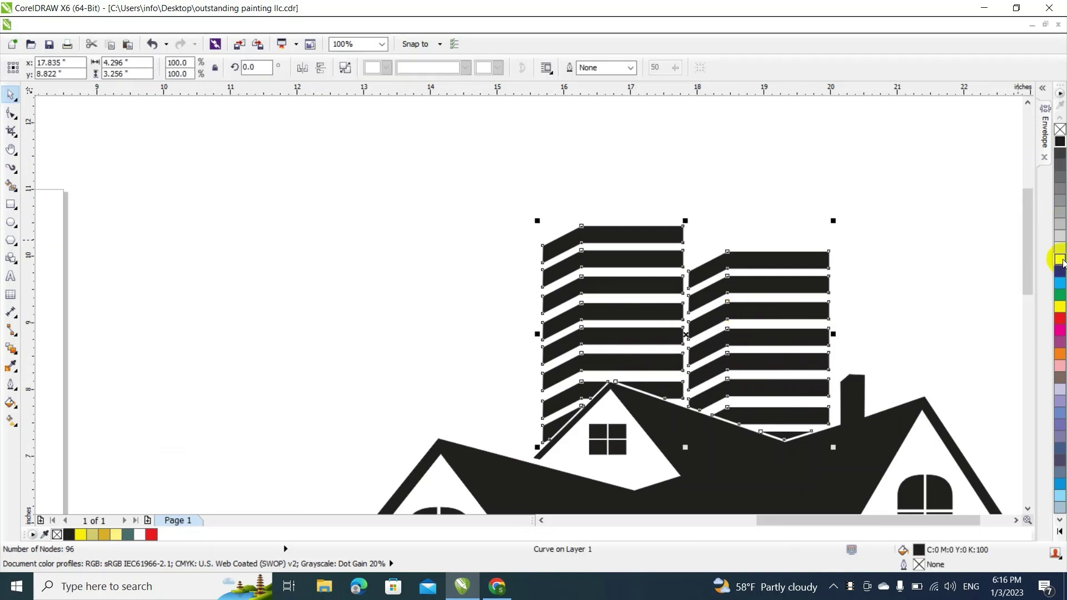
click(1061, 322)
click(913, 283)
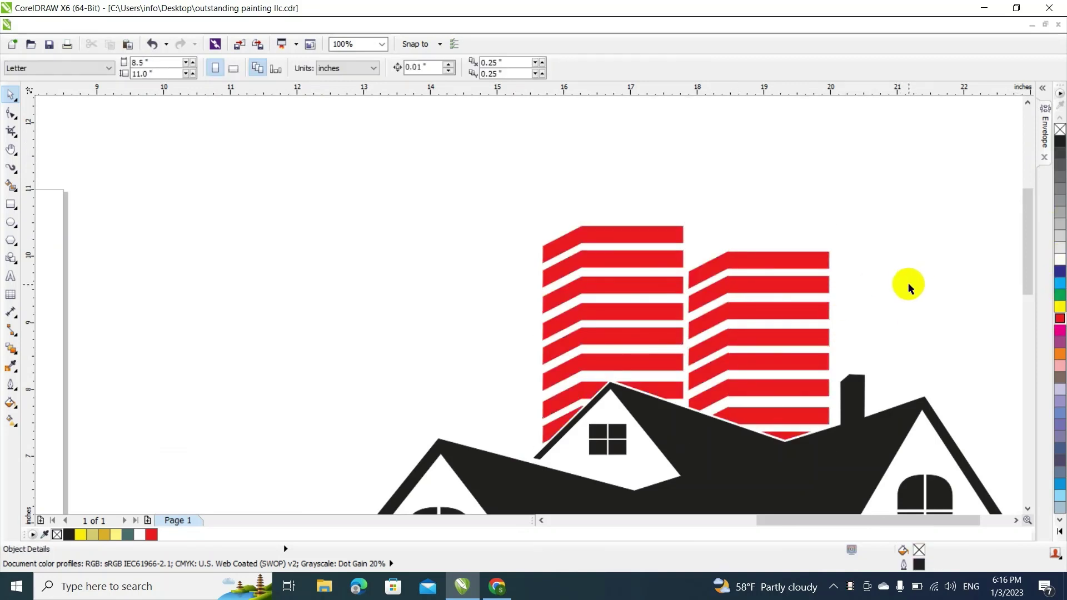
scroll(899, 284, down, 2)
scroll(895, 288, up, 2)
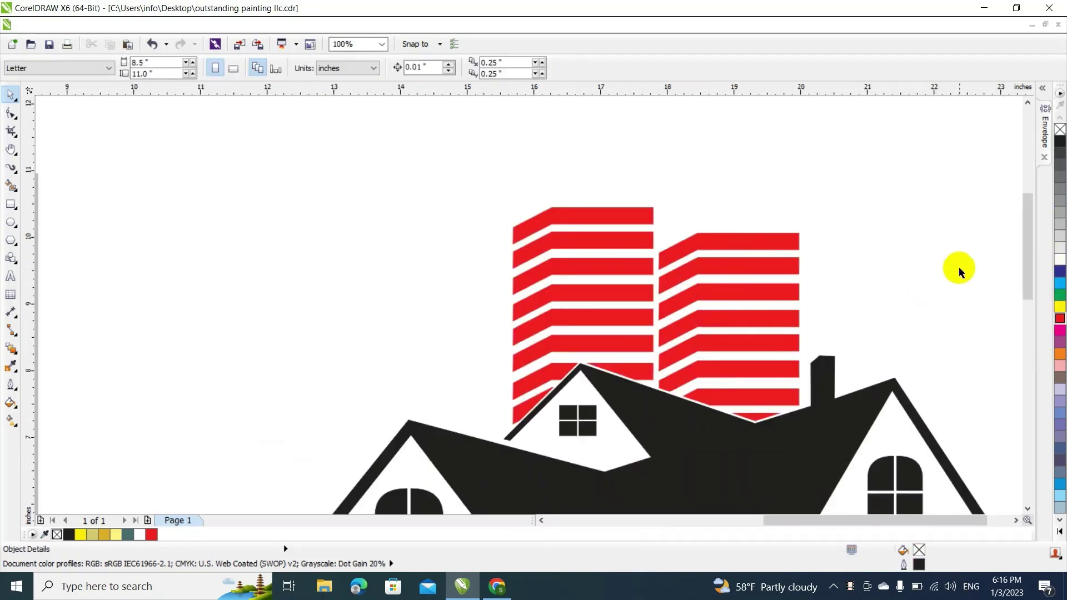
Fill the welded striped towers with black to match the house
drag(1031, 239, 1031, 254)
click(695, 253)
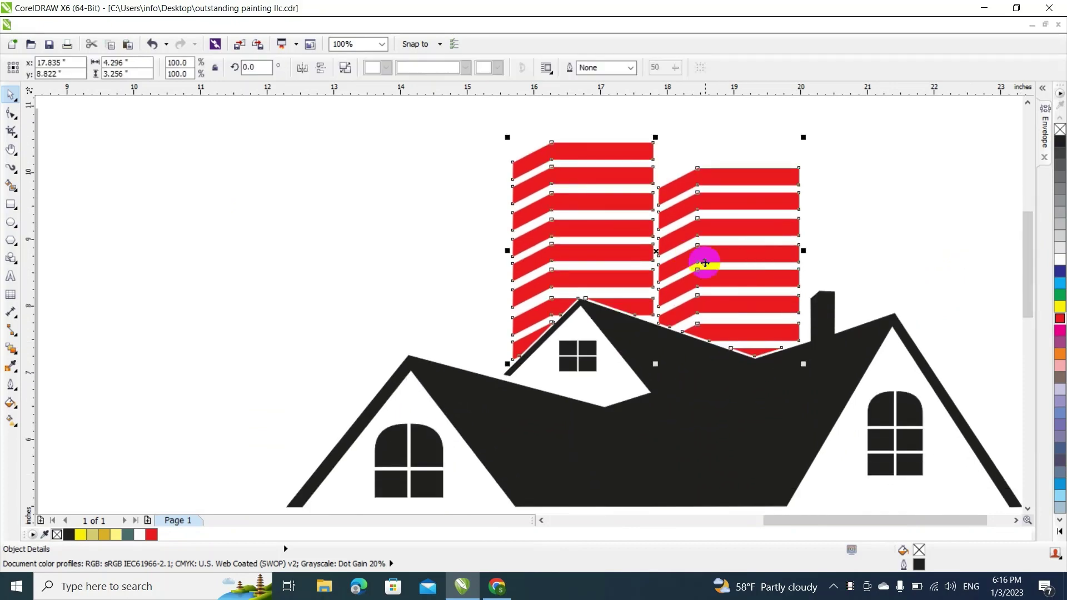
click(1060, 142)
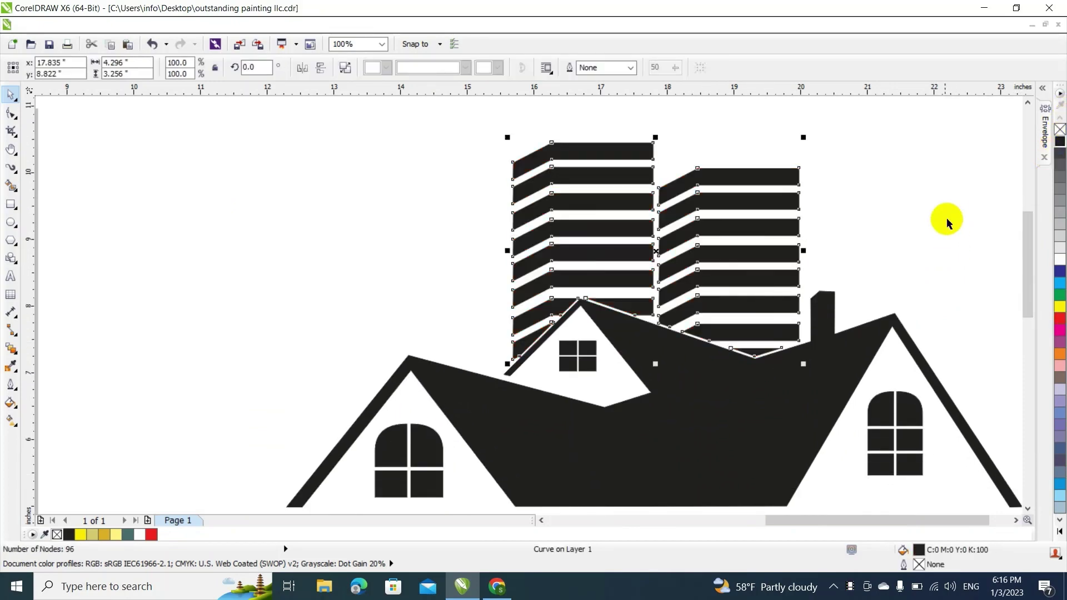
click(717, 492)
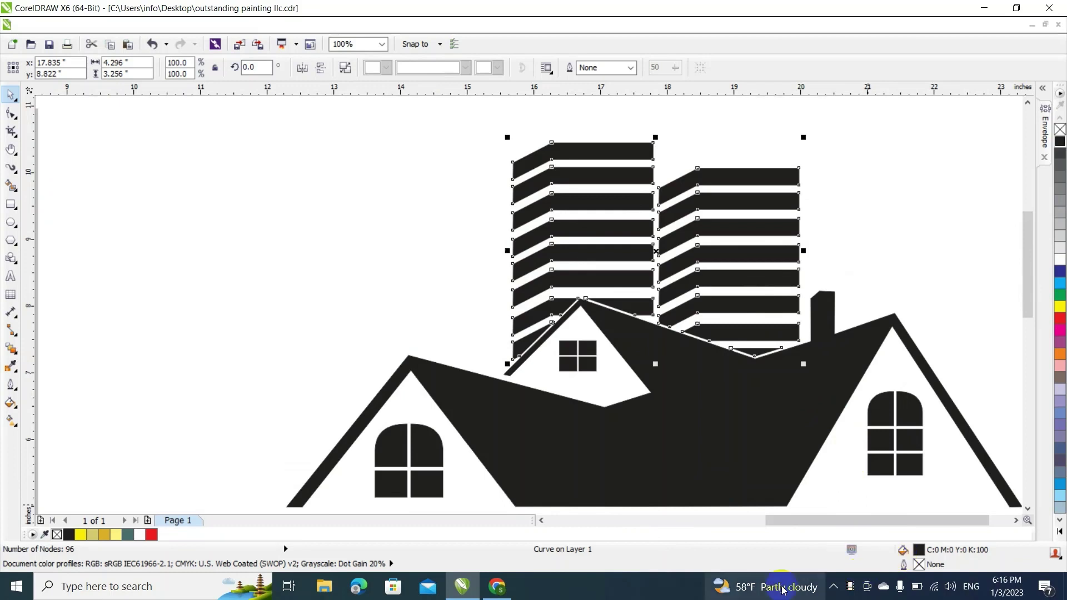
click(852, 589)
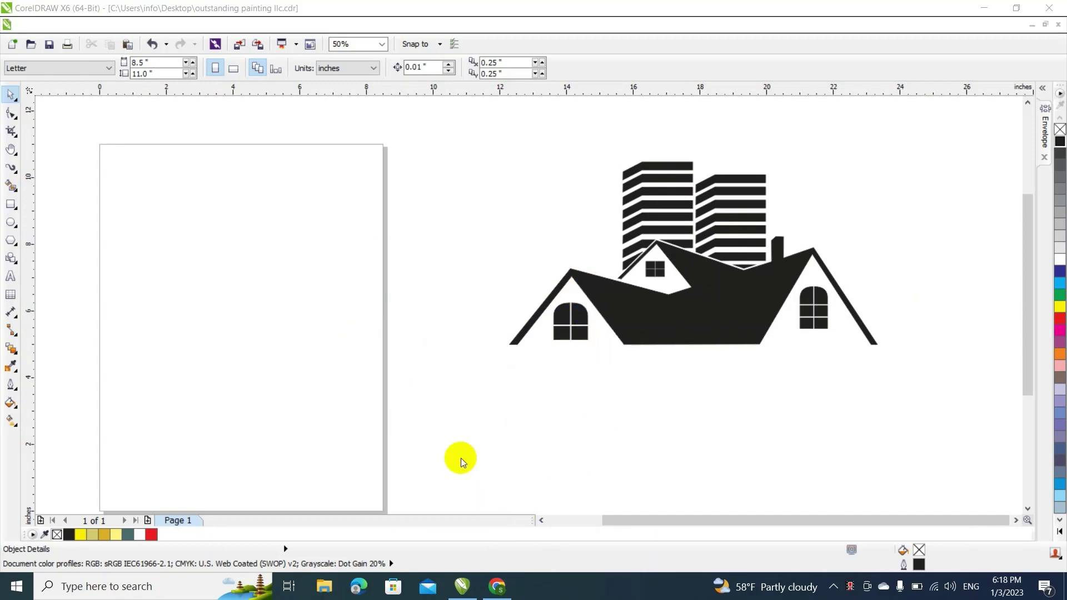
Switch to Chrome and copy the PNGkit pine tree image from the "pine tree png" image results
click(508, 593)
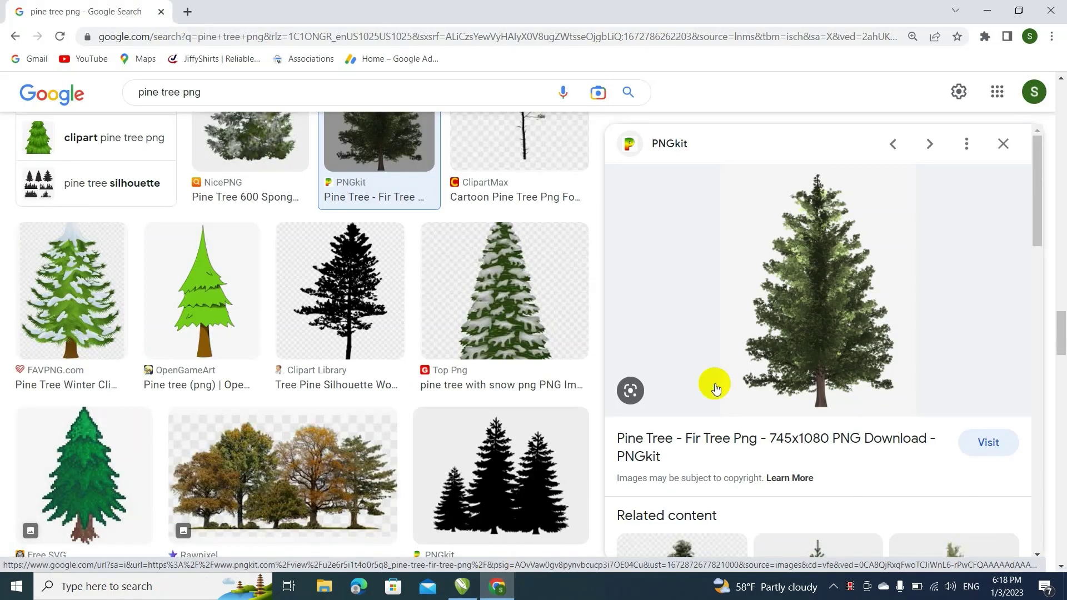
click(799, 310)
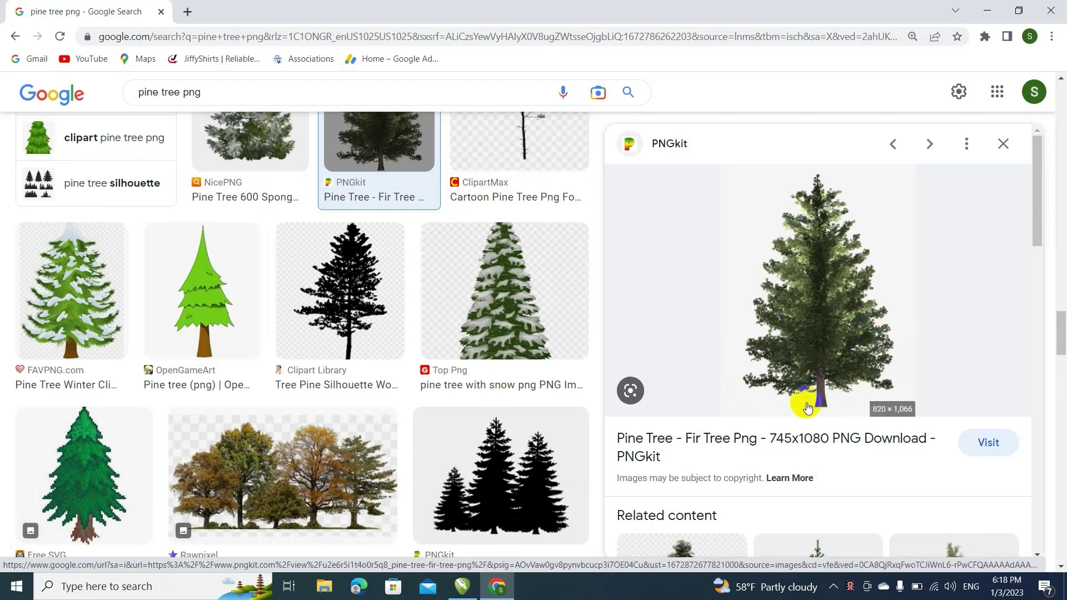
right_click(820, 328)
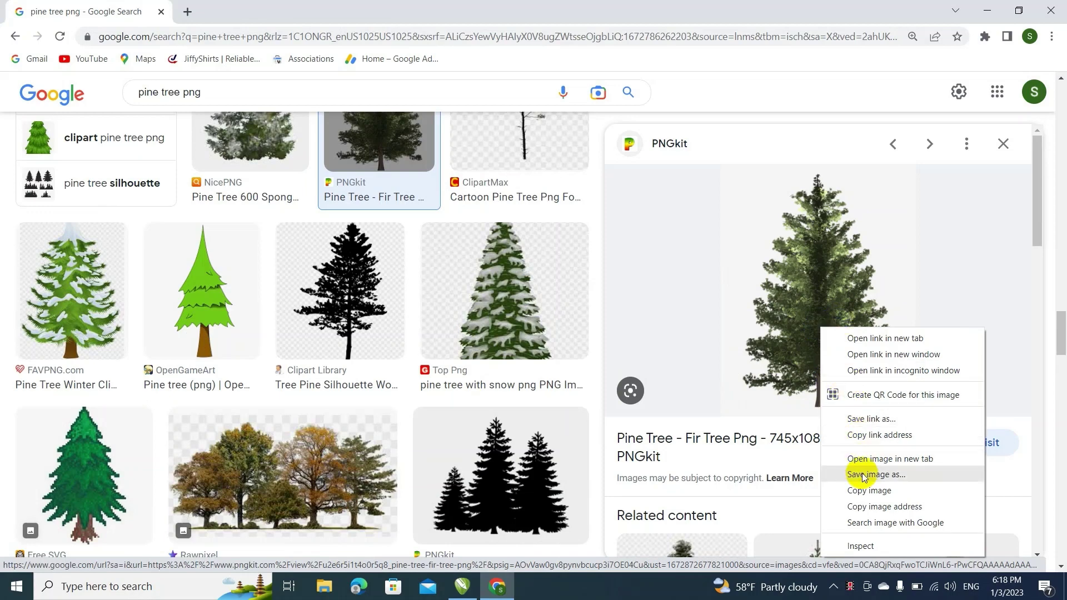
click(861, 491)
Switch back to CorelDRAW and paste the pine tree image onto the page beside the logo
click(463, 587)
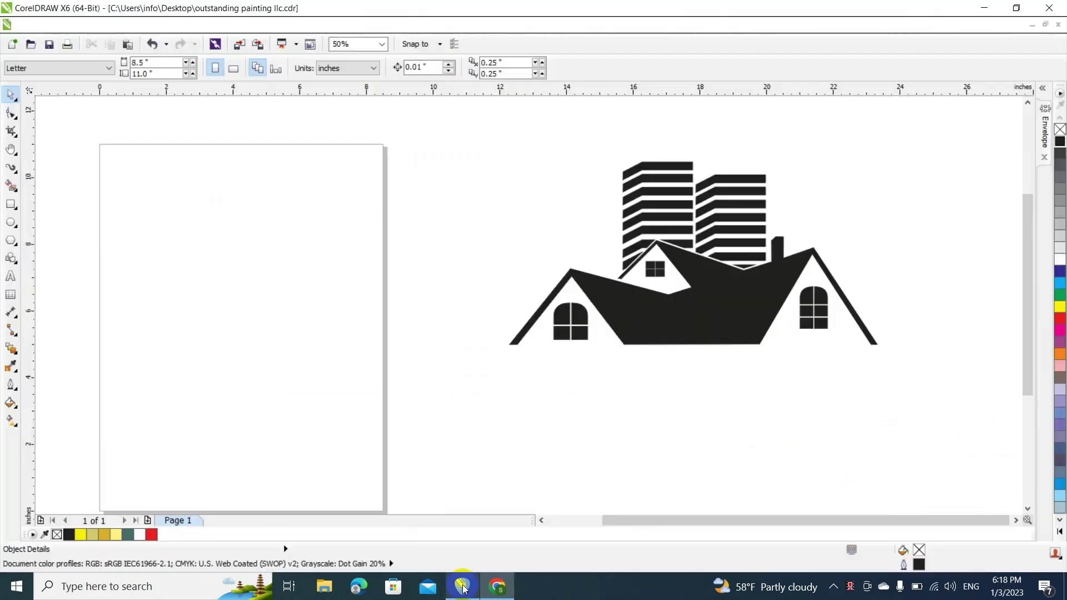
right_click(259, 324)
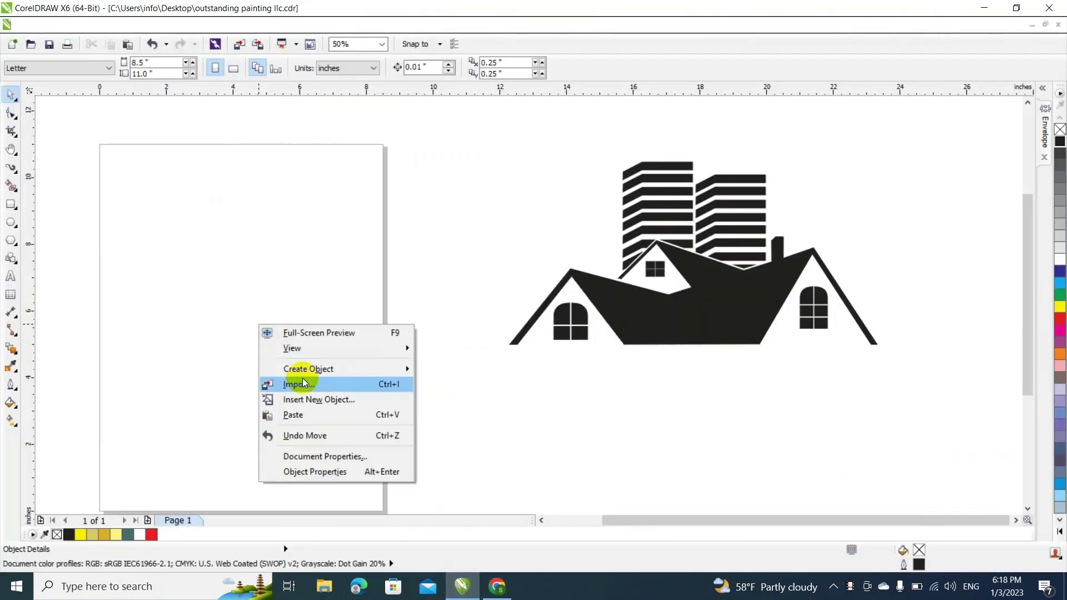
click(299, 415)
scroll(178, 337, down, 3)
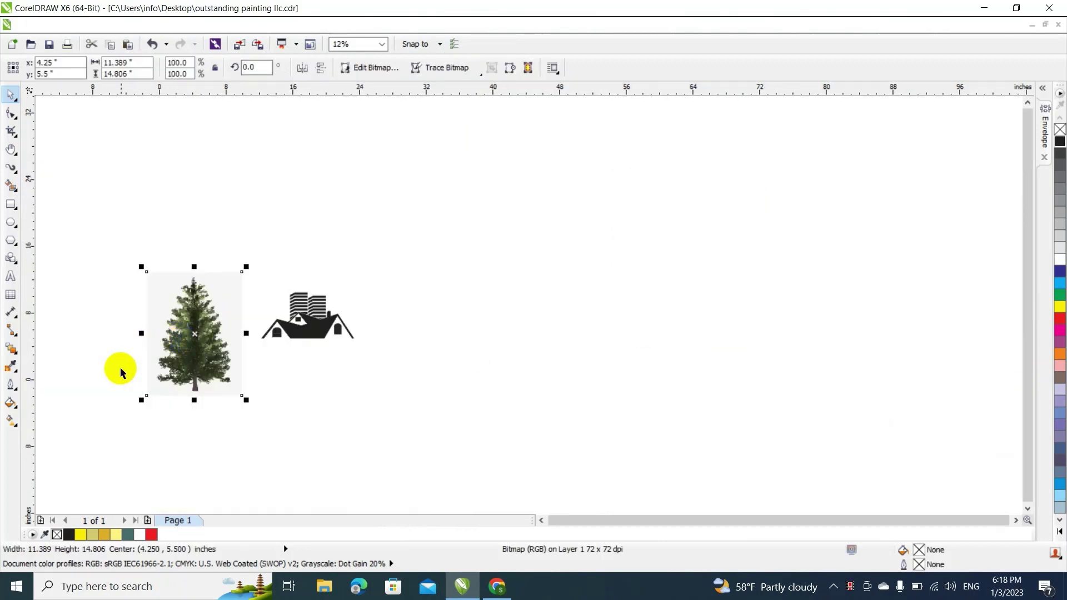
scroll(124, 363, up, 2)
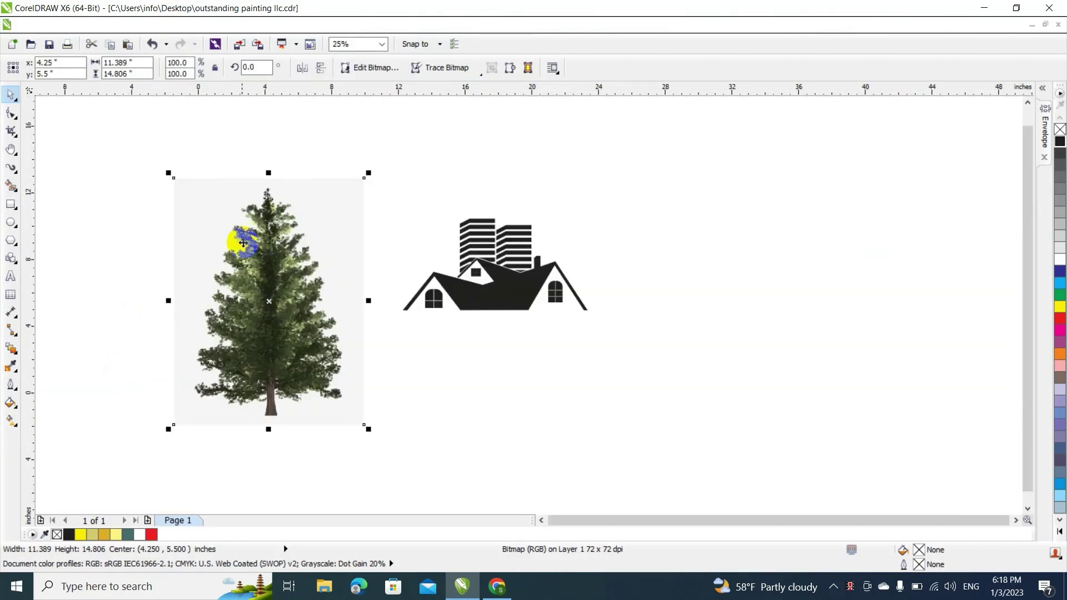
click(162, 229)
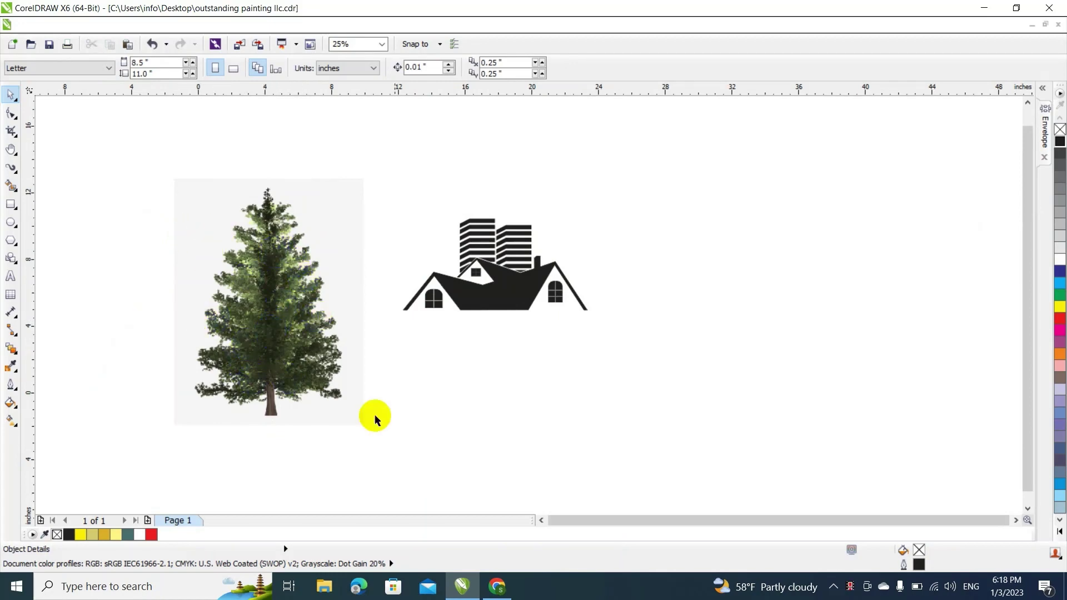
Convert the pine tree bitmap to 1-bit black and white using the Line Art conversion method
mouse_move(367, 422)
mouse_down()
mouse_move(328, 374)
mouse_move(265, 368)
mouse_up()
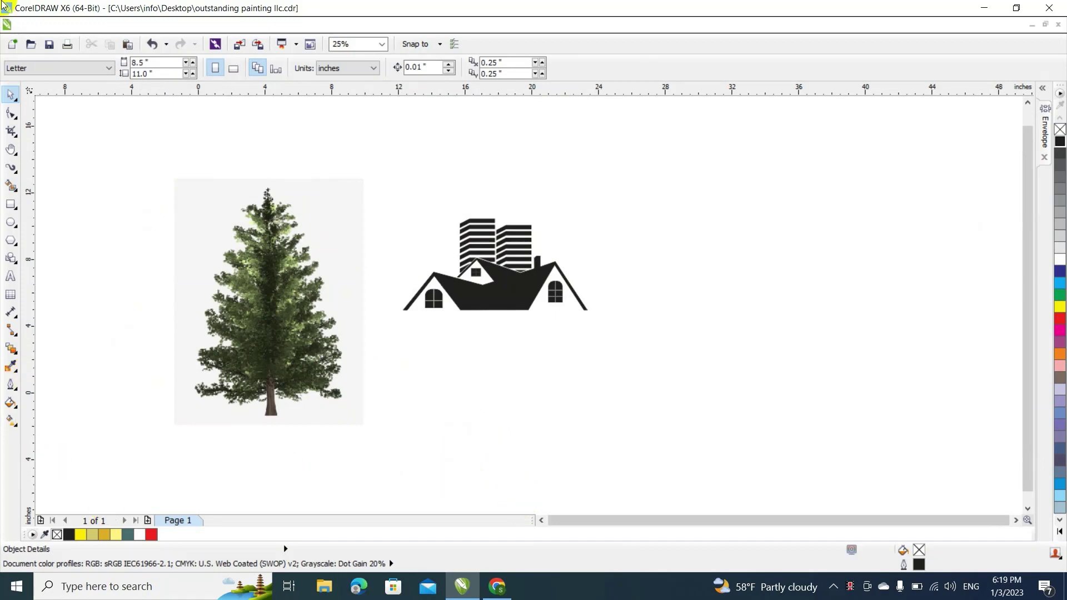
click(219, 245)
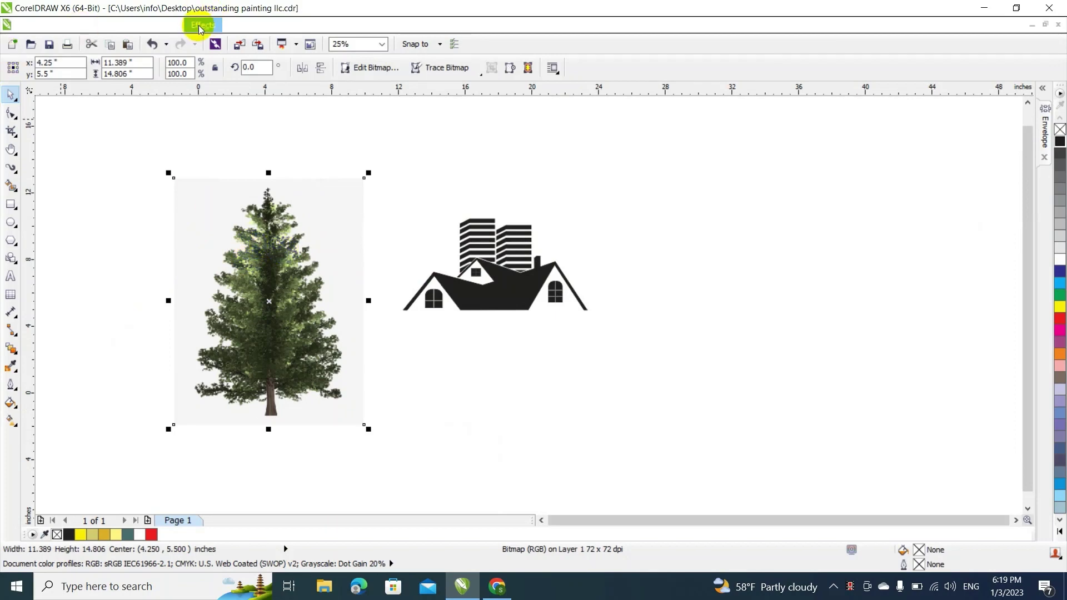
click(198, 25)
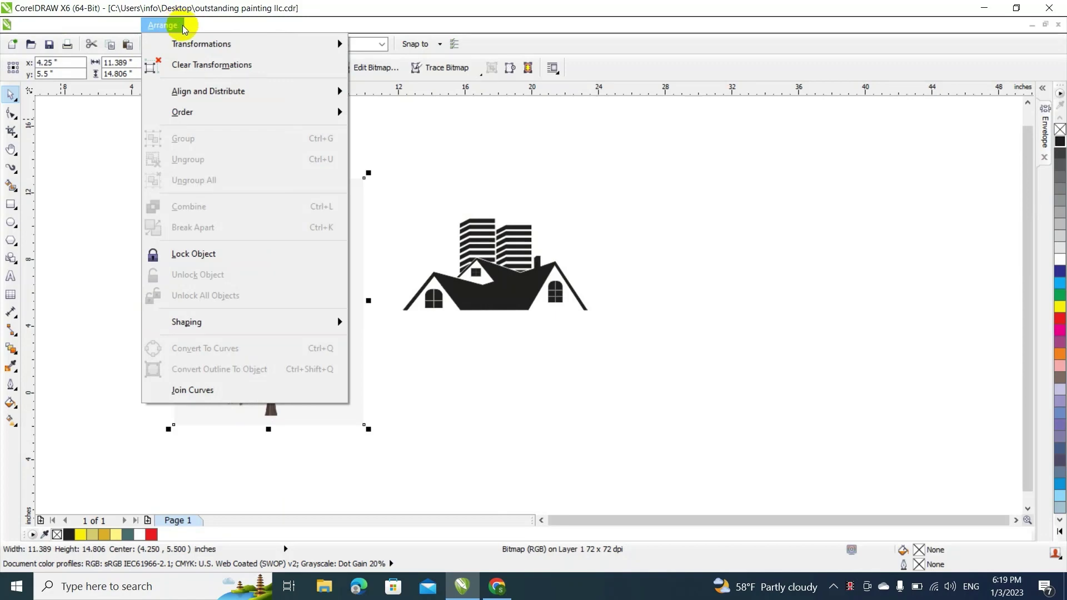
click(131, 228)
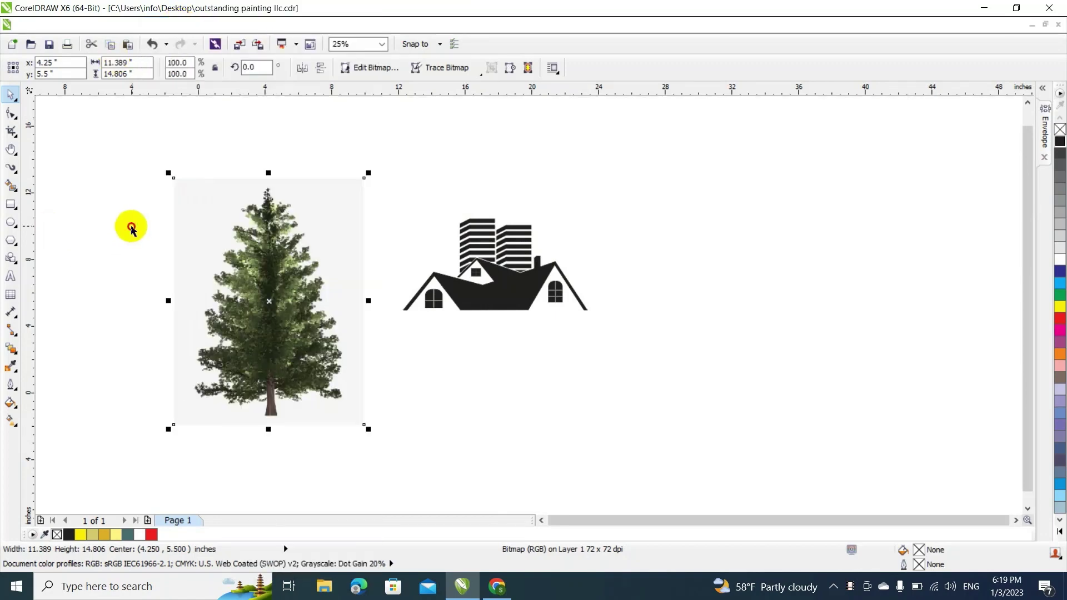
click(203, 26)
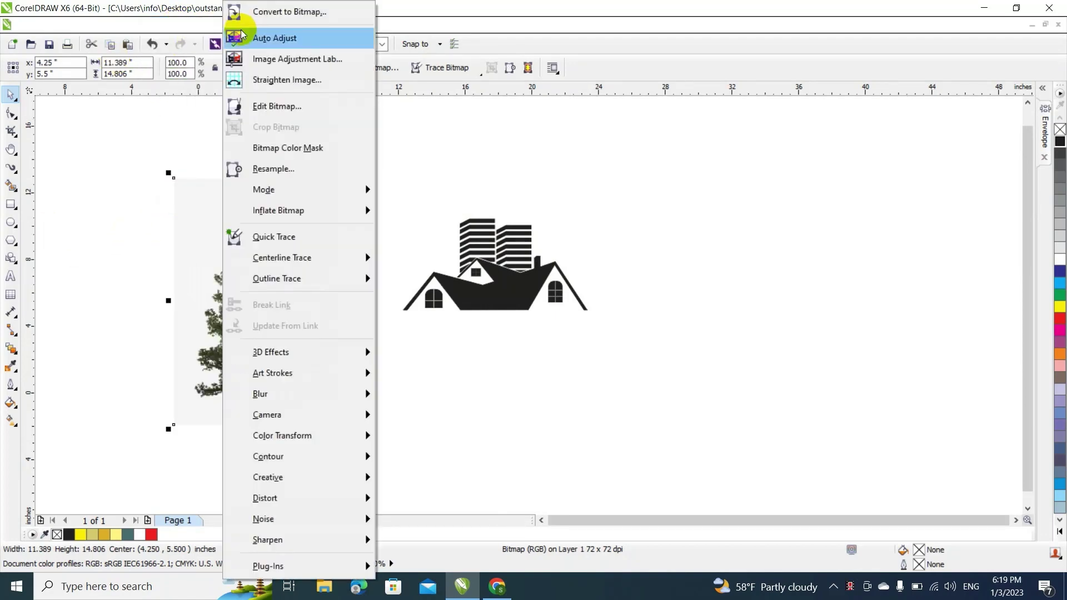
click(178, 124)
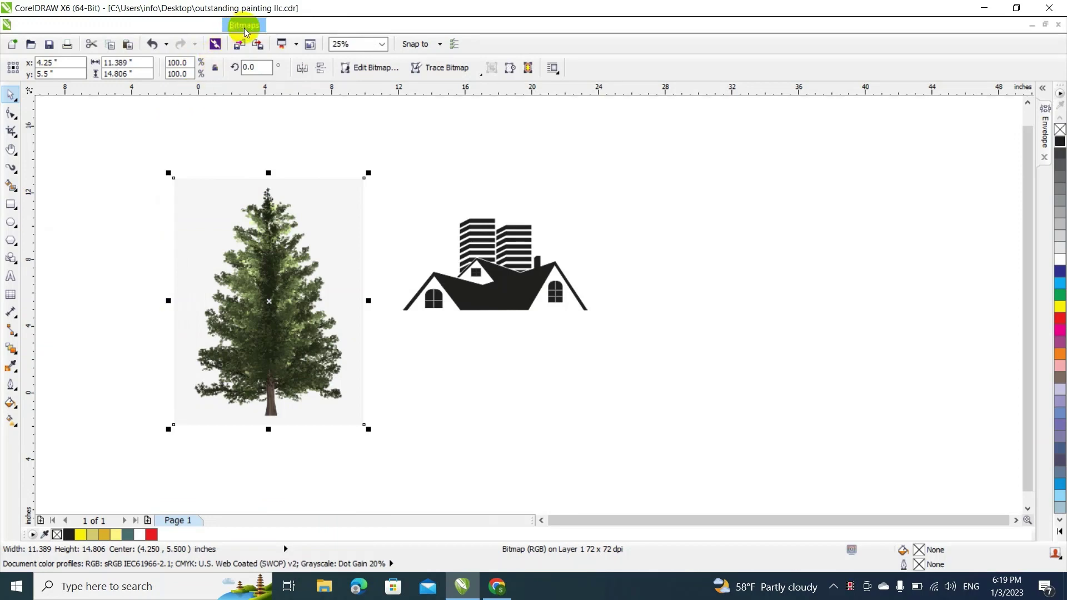
click(244, 26)
mouse_move(265, 188)
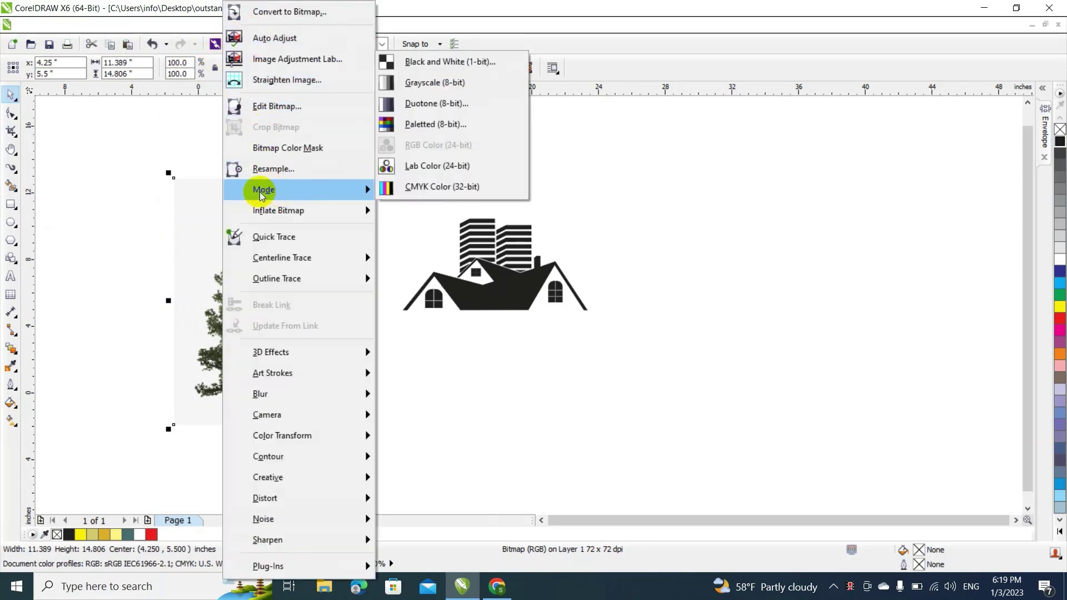
click(432, 65)
drag(457, 247, 458, 260)
right_click(458, 259)
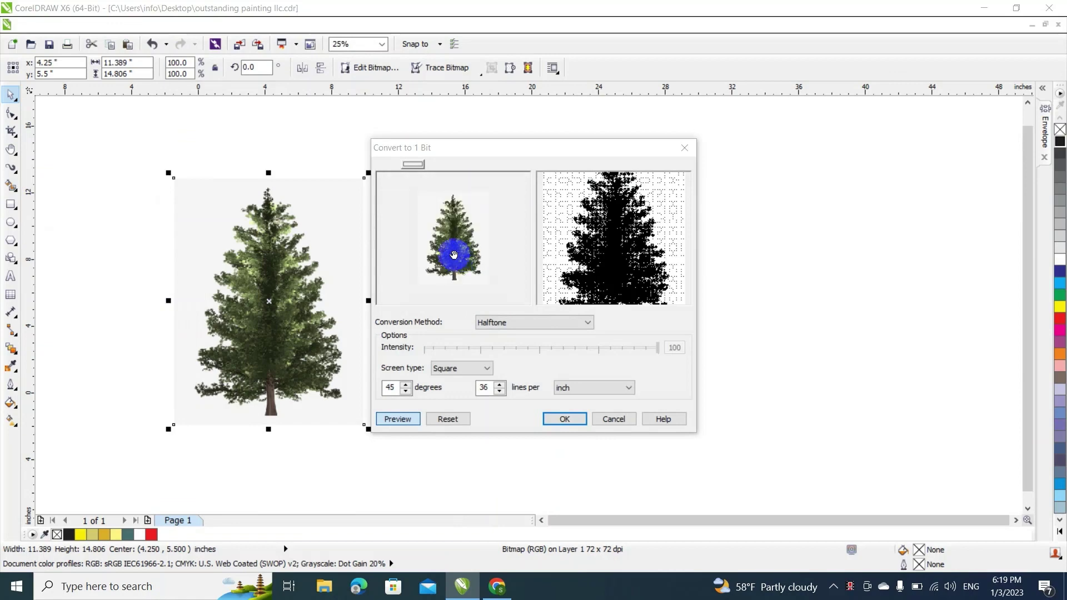
click(459, 256)
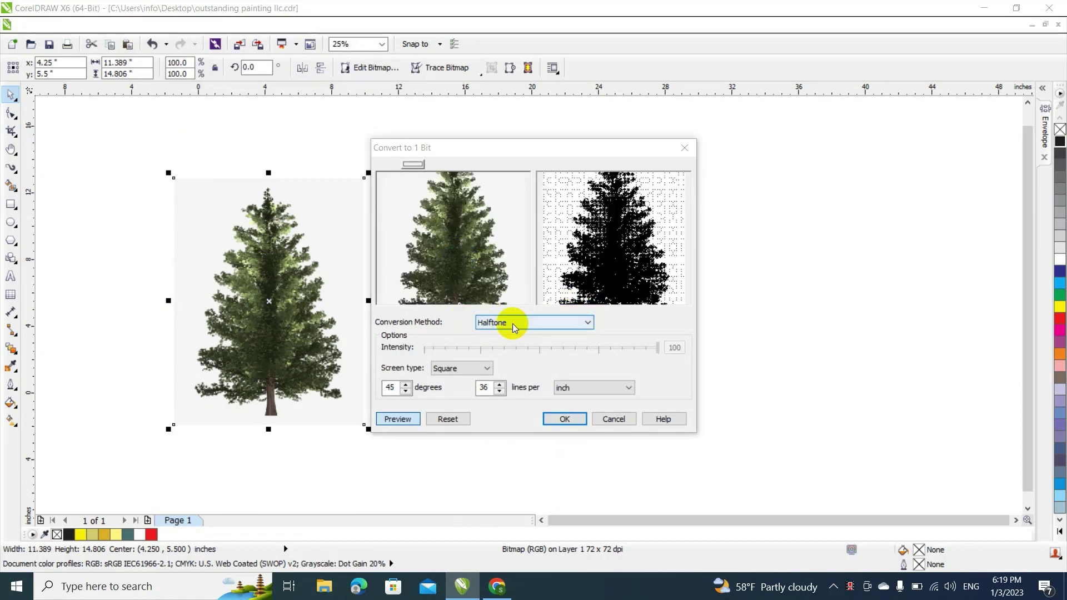
click(537, 322)
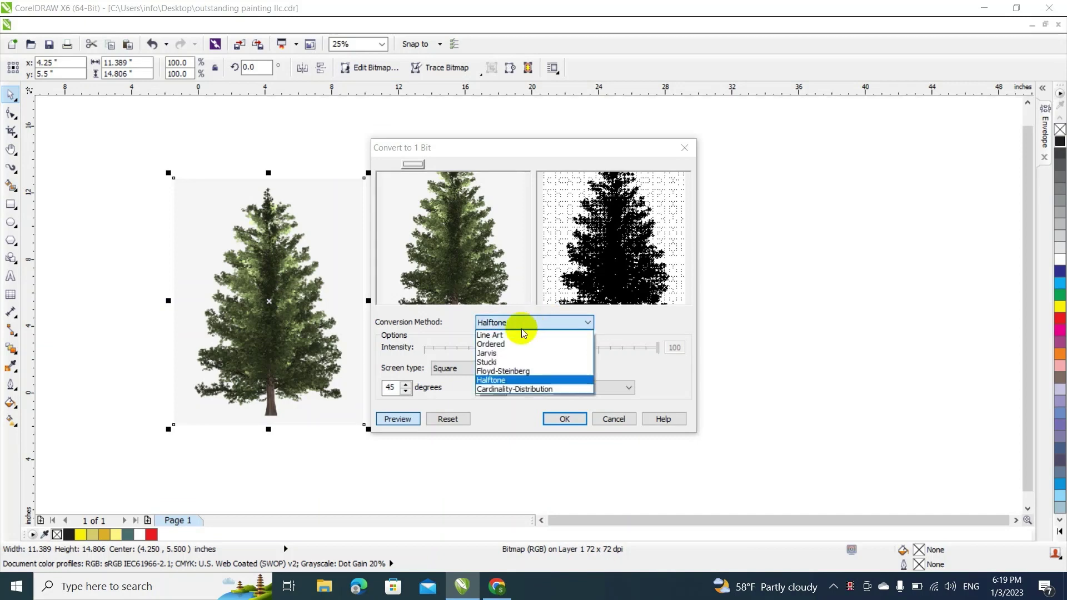
click(491, 336)
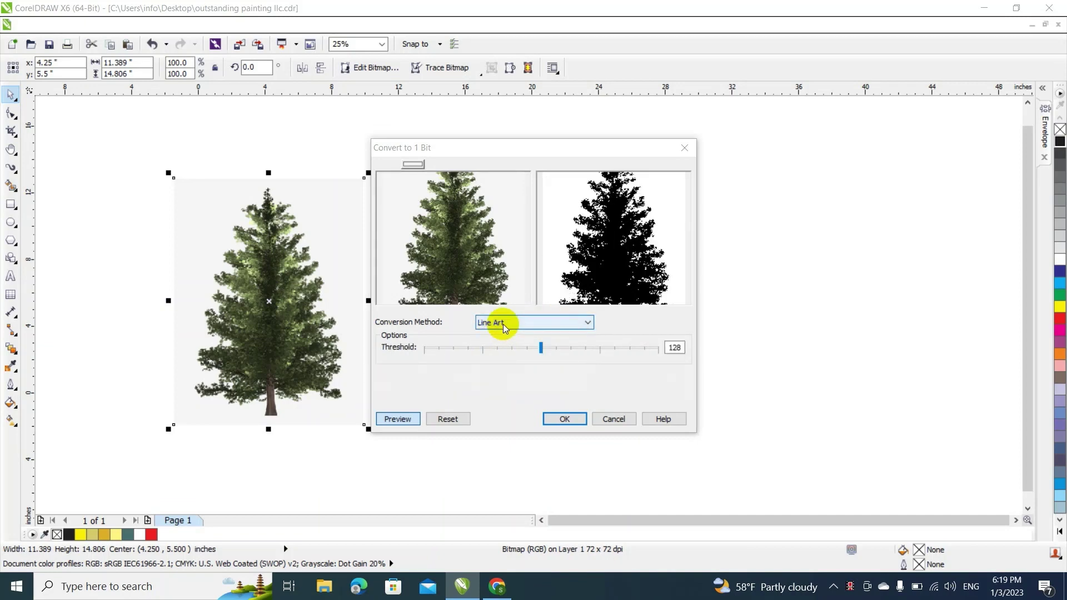
click(576, 419)
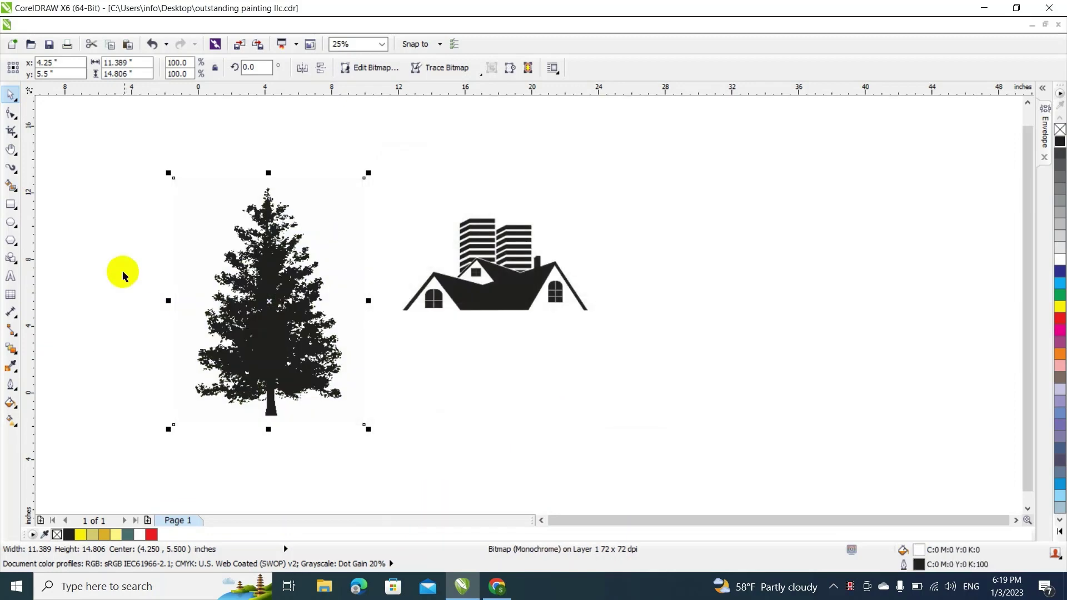
Move the monochrome tree bitmap farther from the logo and vectorize it with an Outline Trace of type Clipart
drag(291, 286, 208, 274)
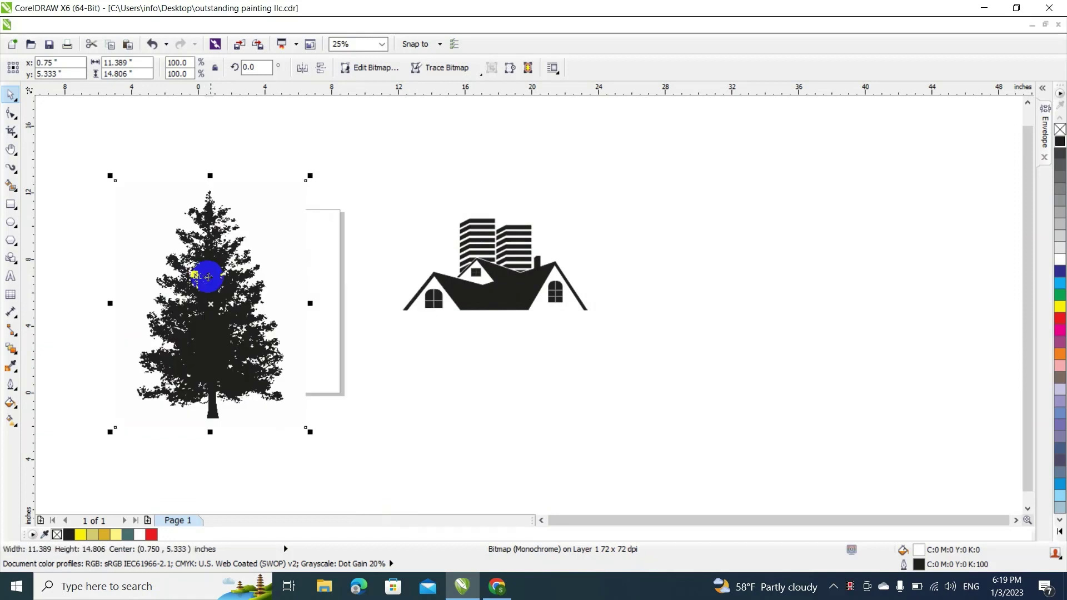
click(466, 167)
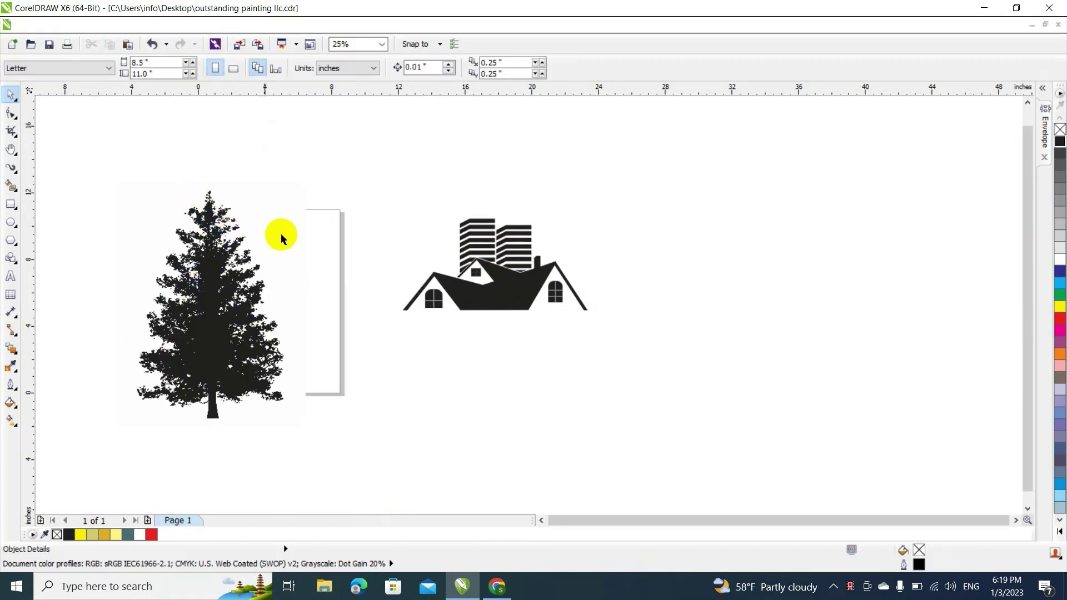
click(227, 238)
click(285, 28)
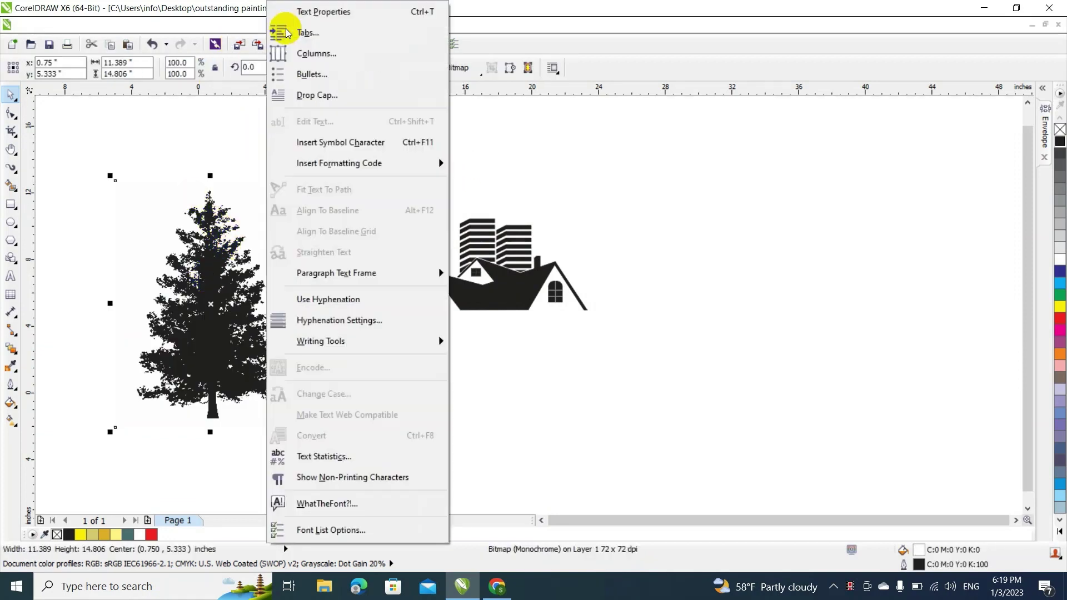
mouse_move(248, 28)
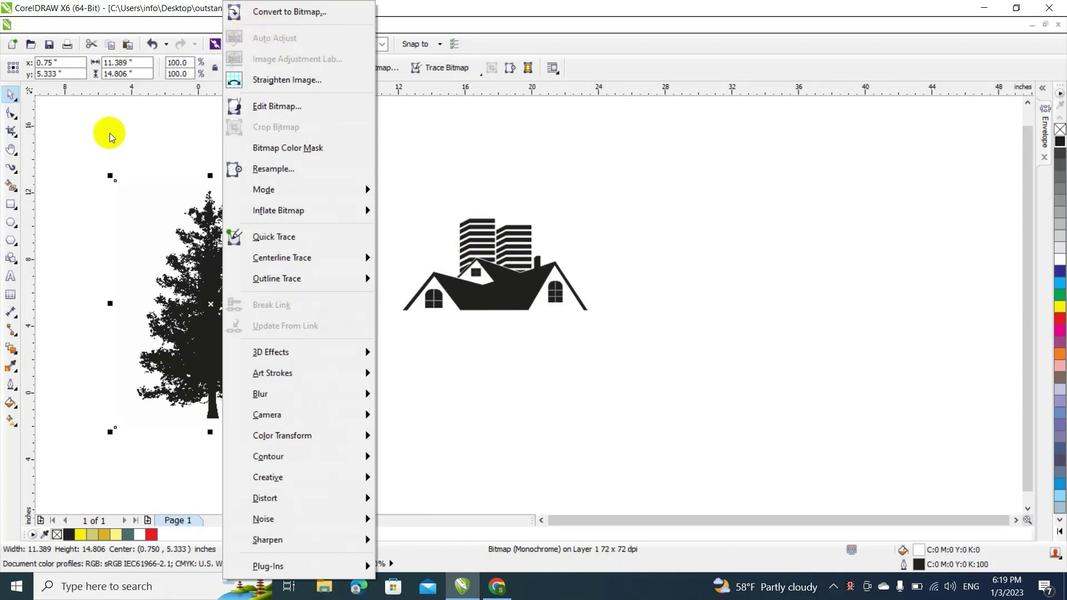
mouse_move(269, 284)
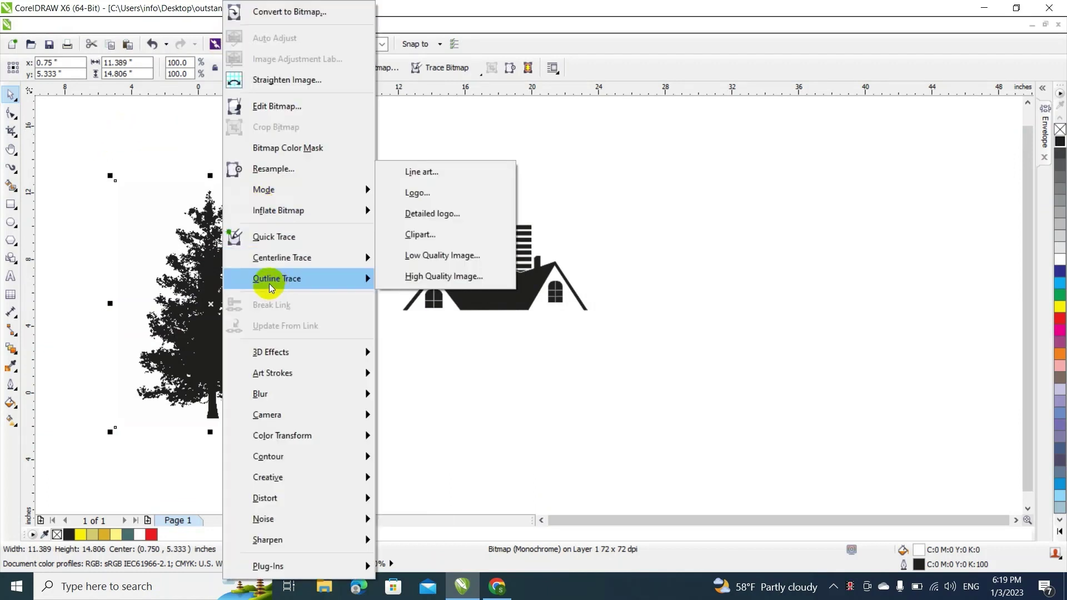
click(418, 236)
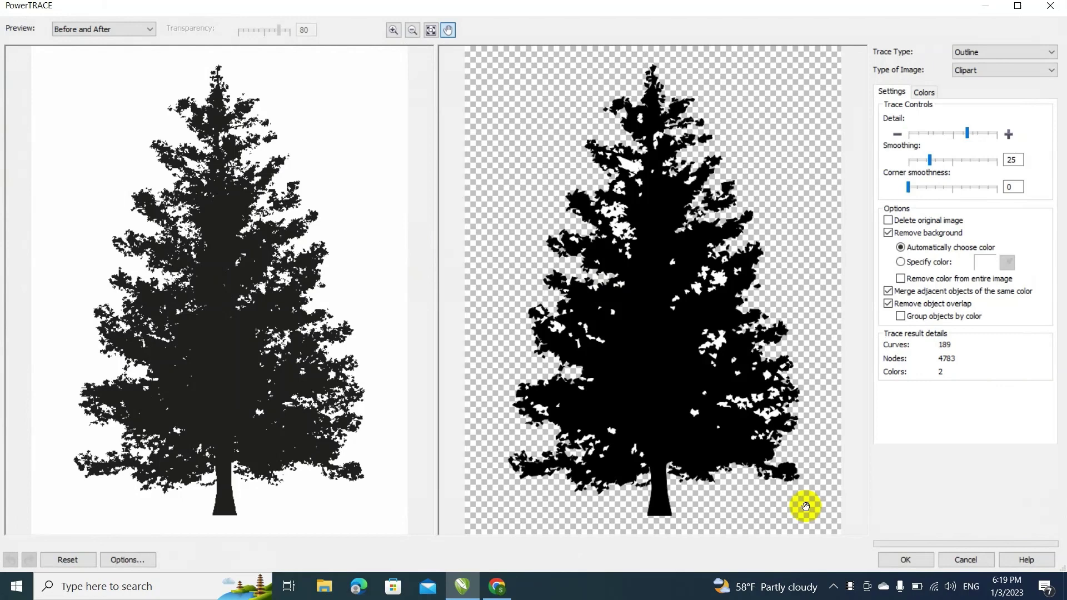
click(905, 559)
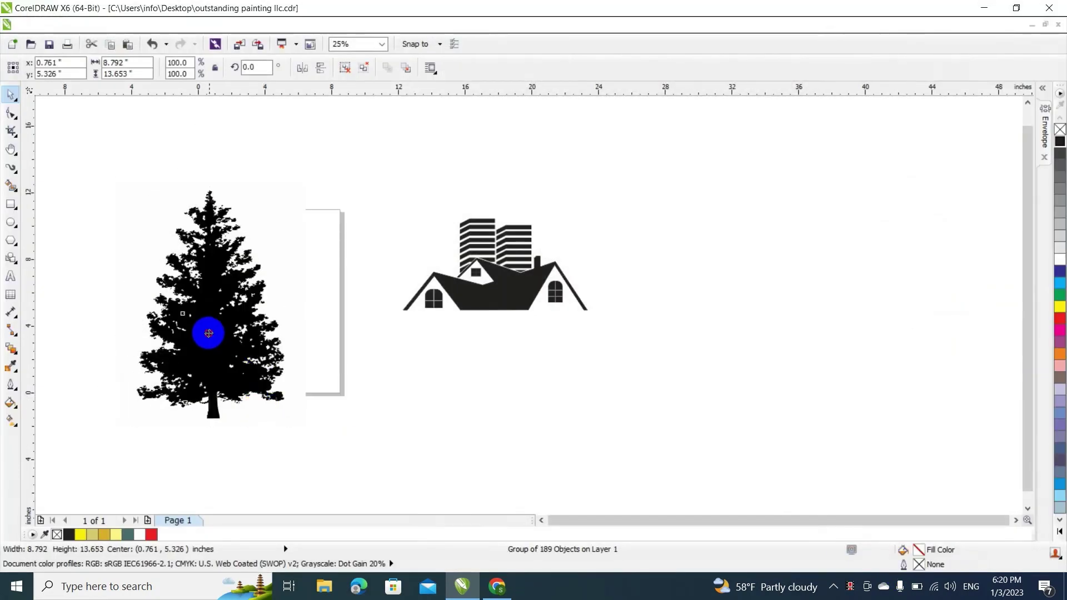
Pull the traced tree off the source bitmap, delete the bitmap, and move the traced tree back into its place
drag(209, 333, 343, 347)
click(197, 336)
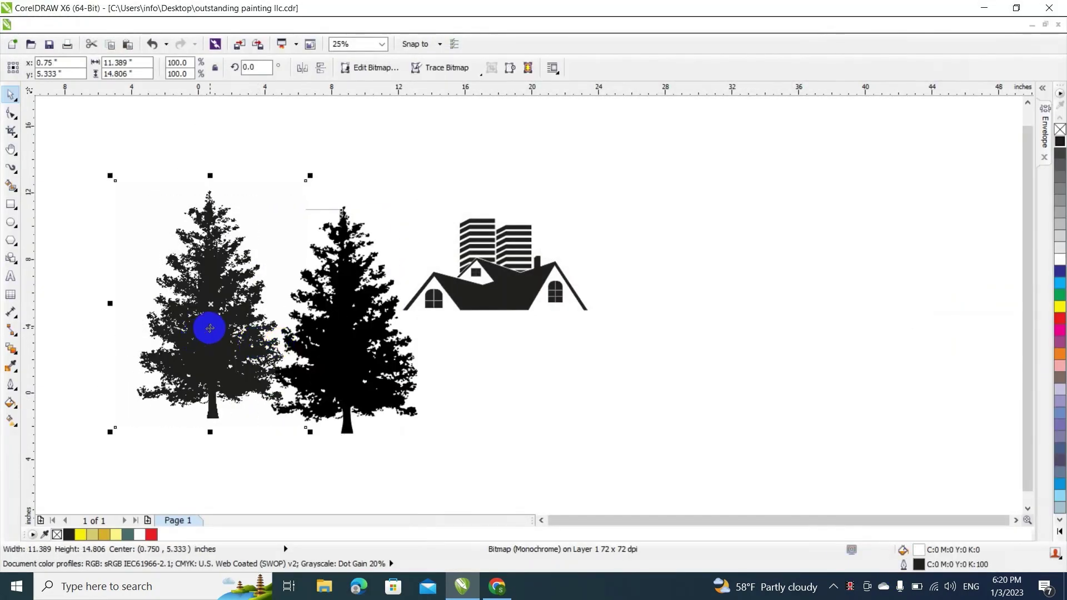
key(Delete)
mouse_move(345, 348)
mouse_down()
mouse_move(232, 288)
mouse_move(220, 301)
mouse_up()
Examine the traced tree's branch edges and the interior of its foliage up close
scroll(196, 275, up, 1)
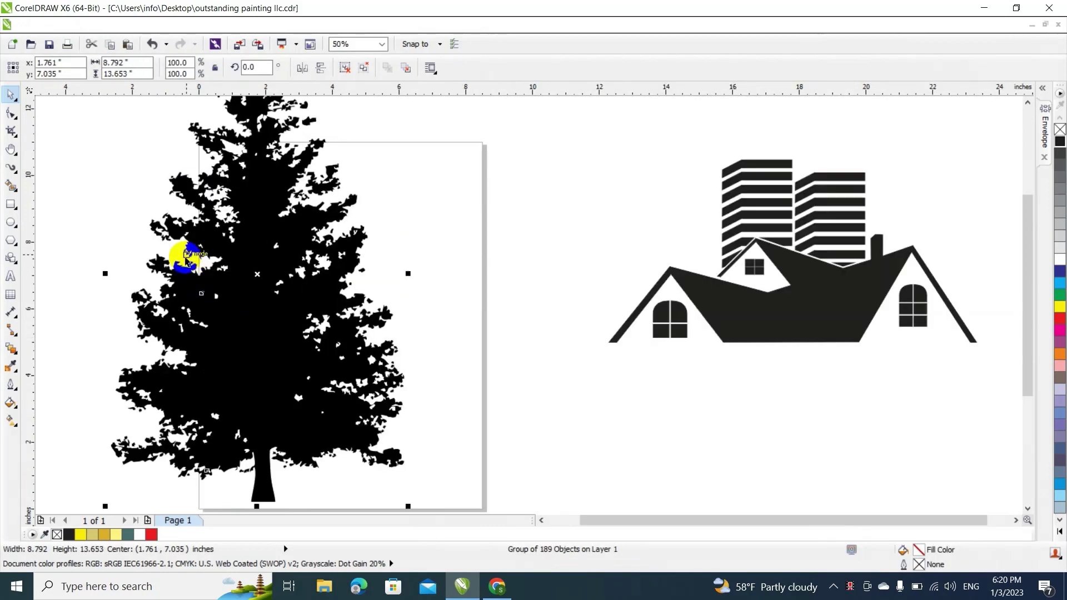
scroll(189, 254, down, 2)
scroll(189, 255, up, 6)
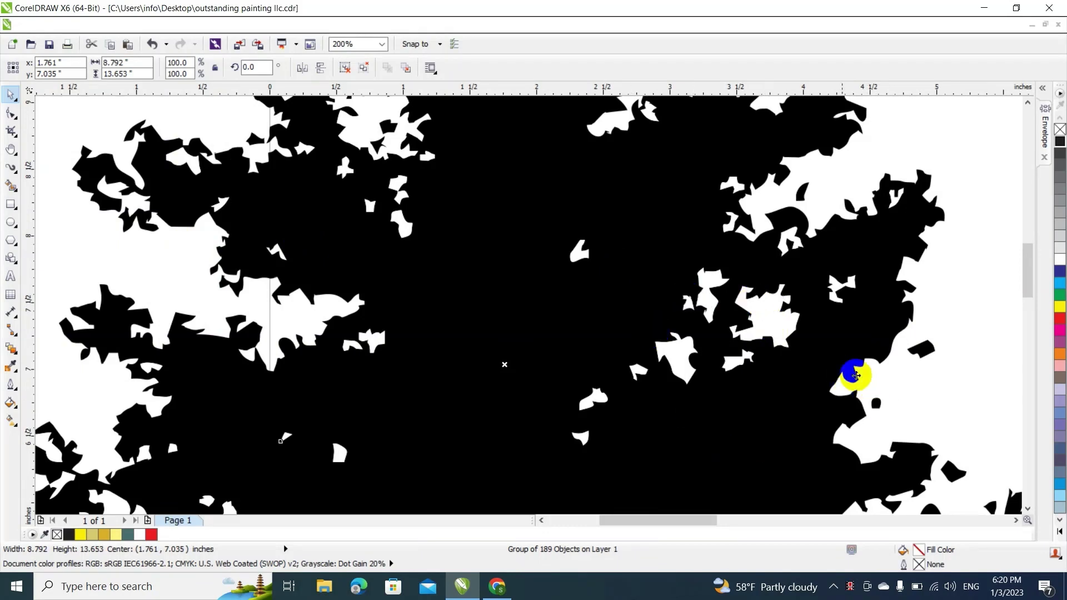
scroll(693, 326, down, 5)
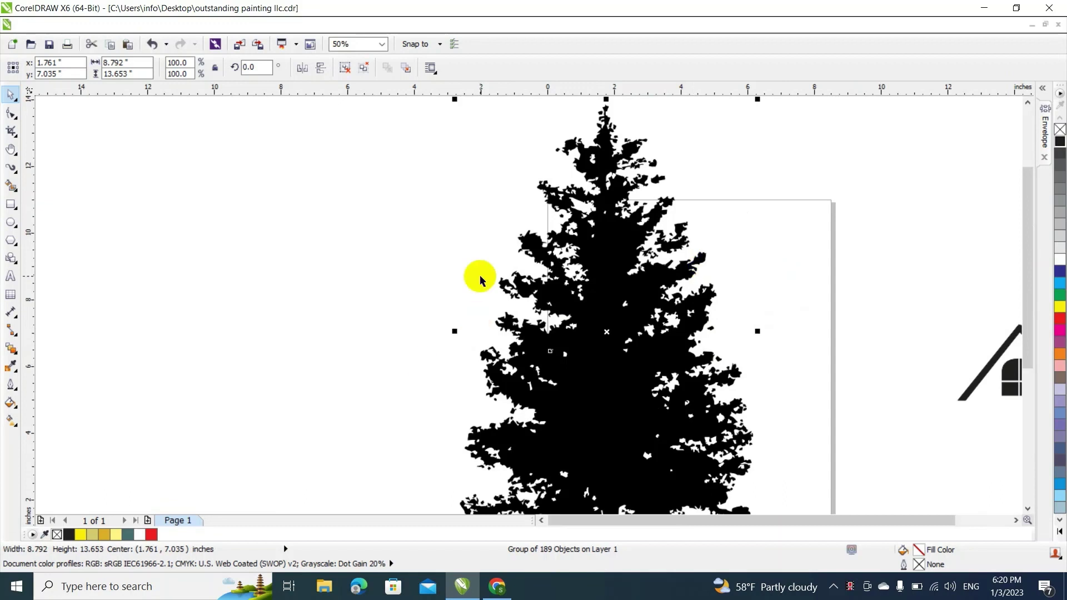
click(668, 283)
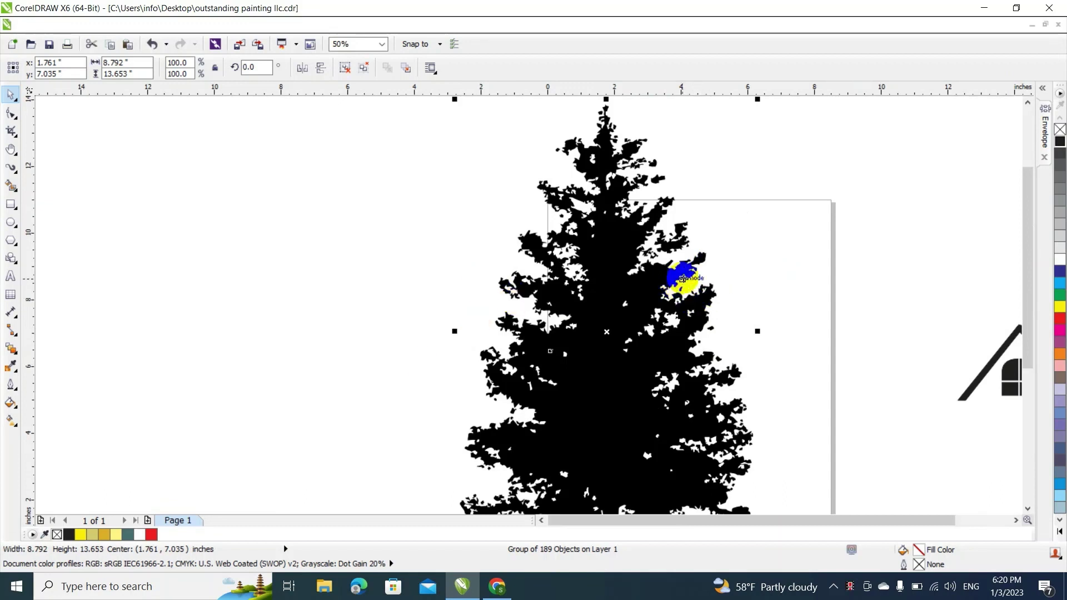
scroll(673, 282, down, 1)
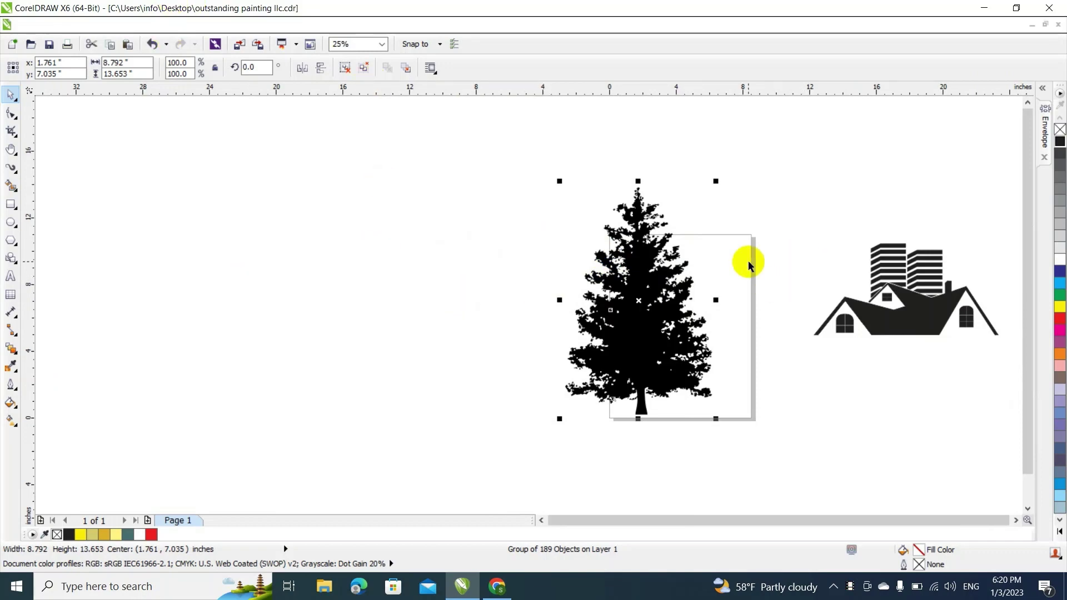
scroll(644, 232, up, 2)
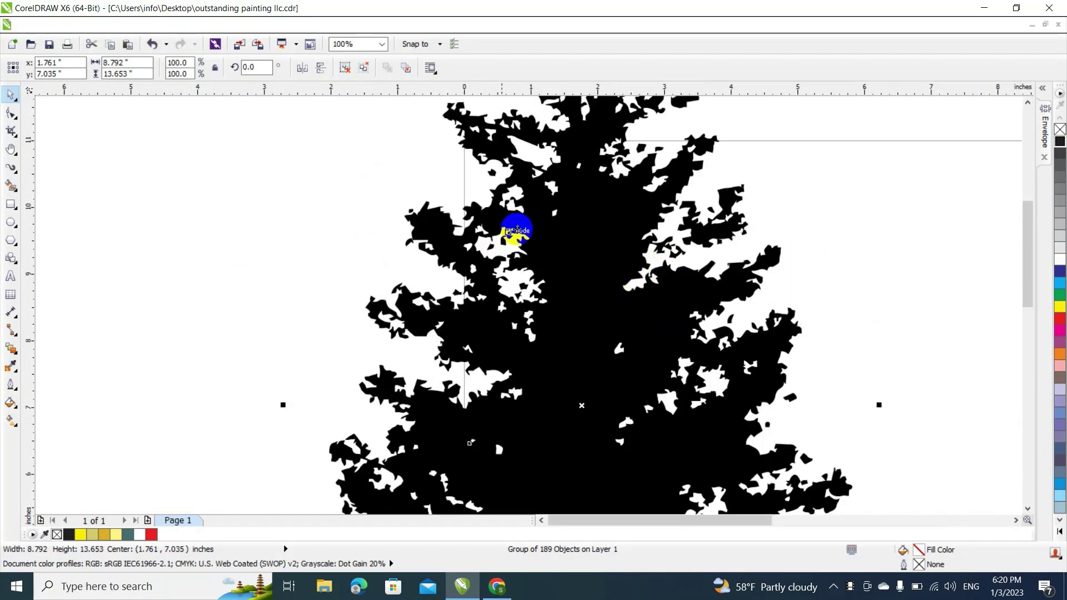
scroll(495, 268, down, 2)
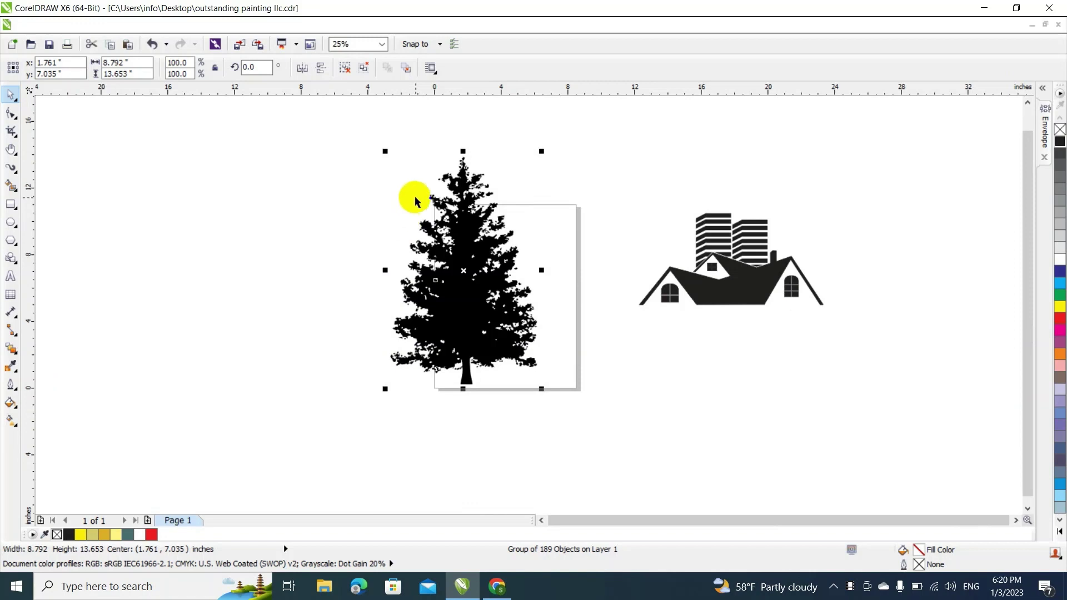
Create a boundary curve around the traced tree group and move it to the left of the original tree
click(157, 25)
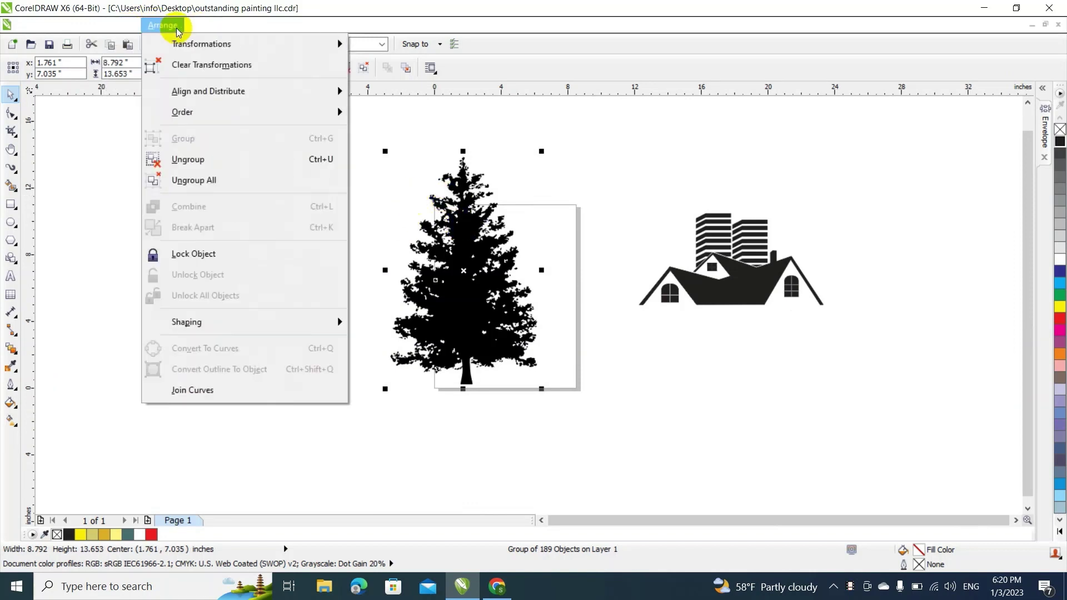
mouse_move(190, 323)
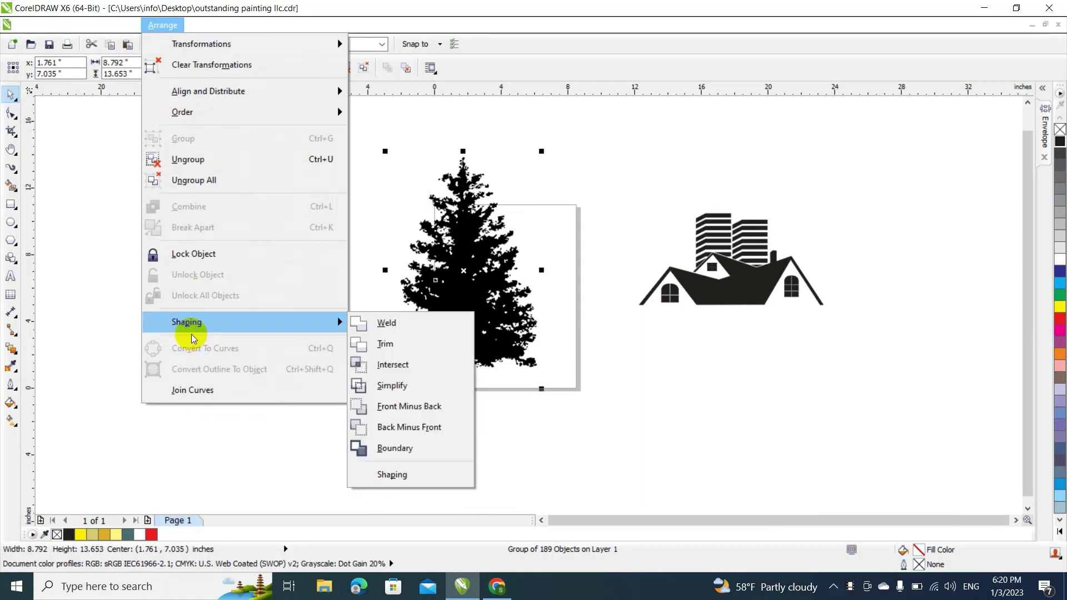
click(394, 448)
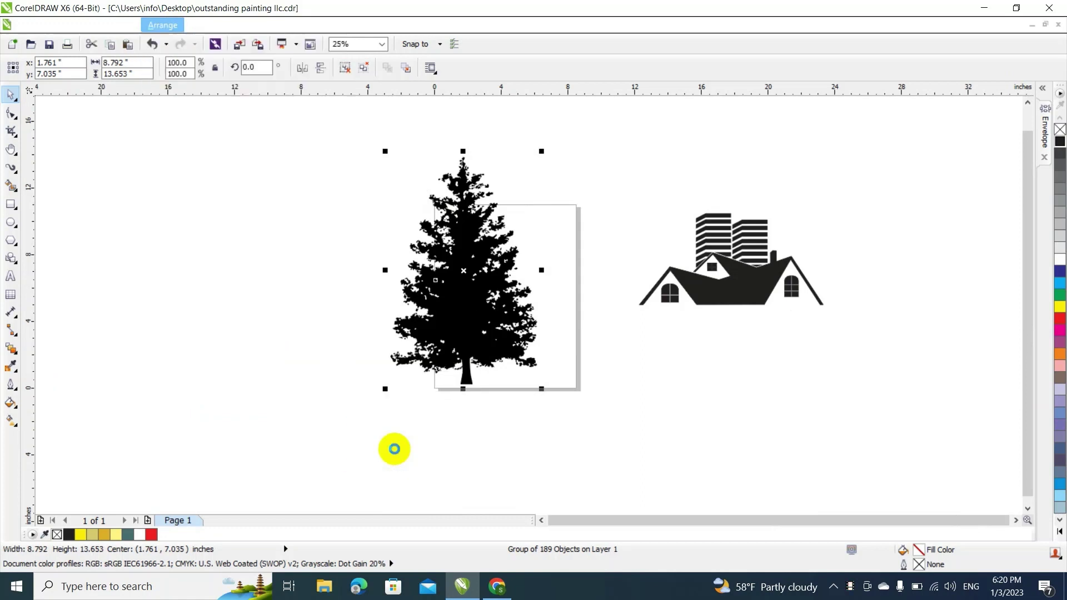
click(433, 325)
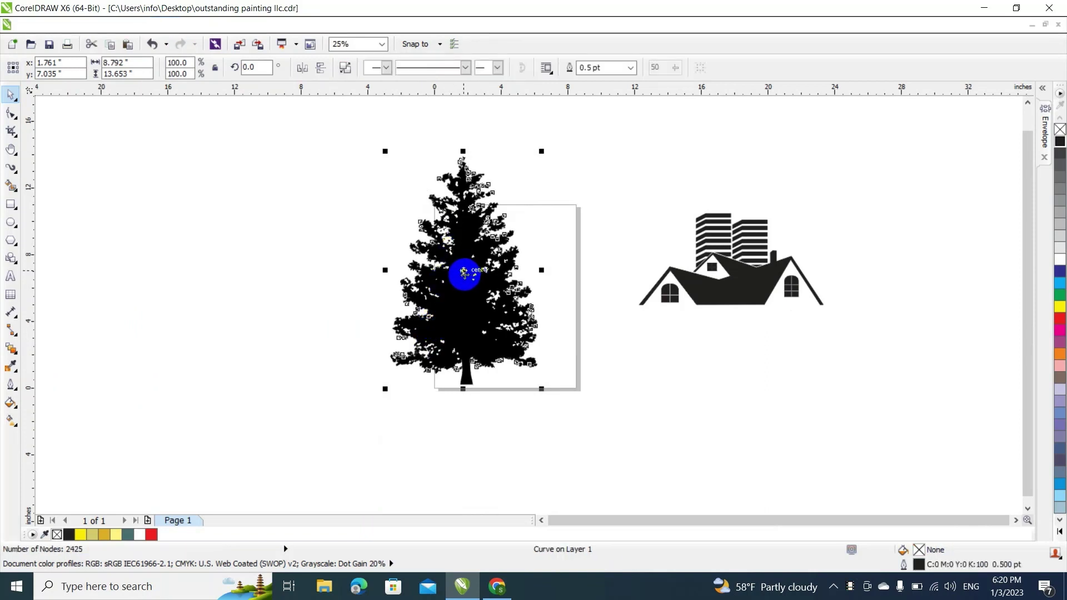
drag(464, 273, 270, 273)
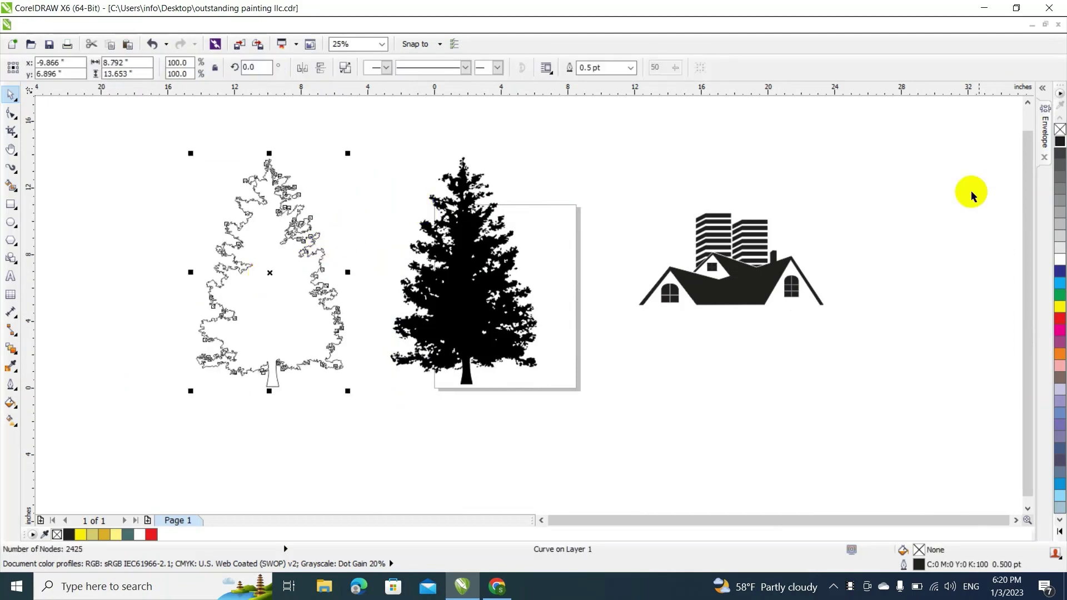
Fill the tree boundary curve with black and compare its foliage with the traced tree
click(1060, 141)
scroll(319, 186, up, 1)
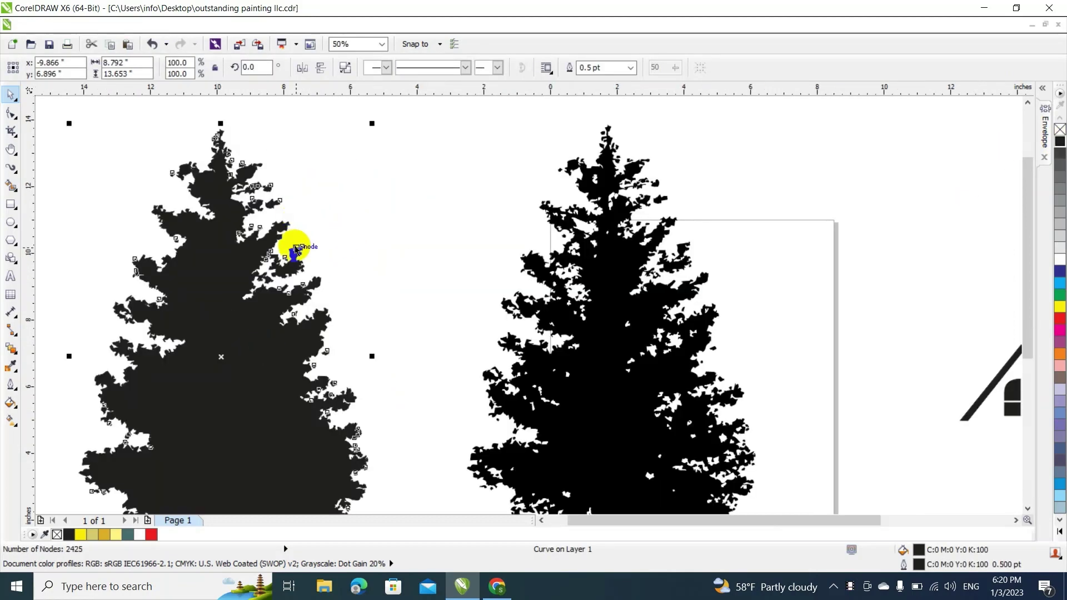
scroll(295, 248, up, 1)
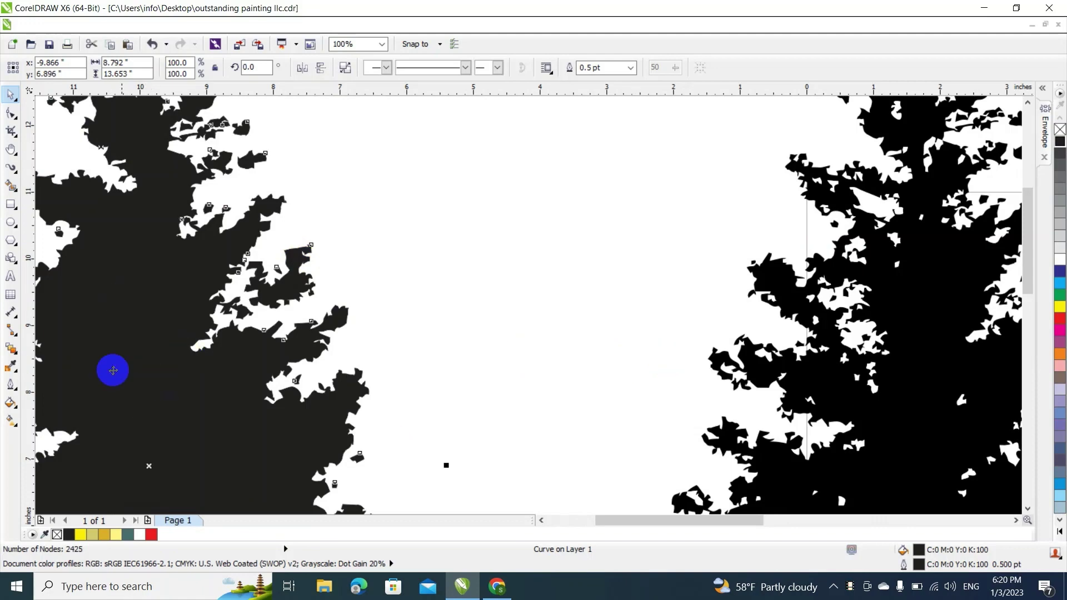
scroll(134, 328, down, 1)
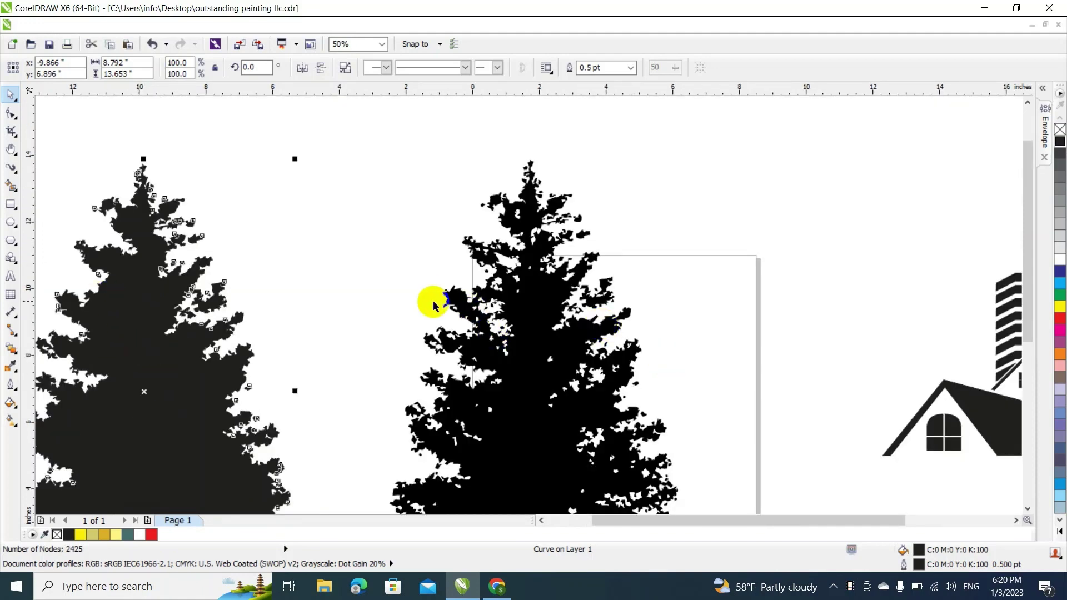
Move the solid boundary tree slightly closer to the original traced tree and delete the traced original
click(225, 289)
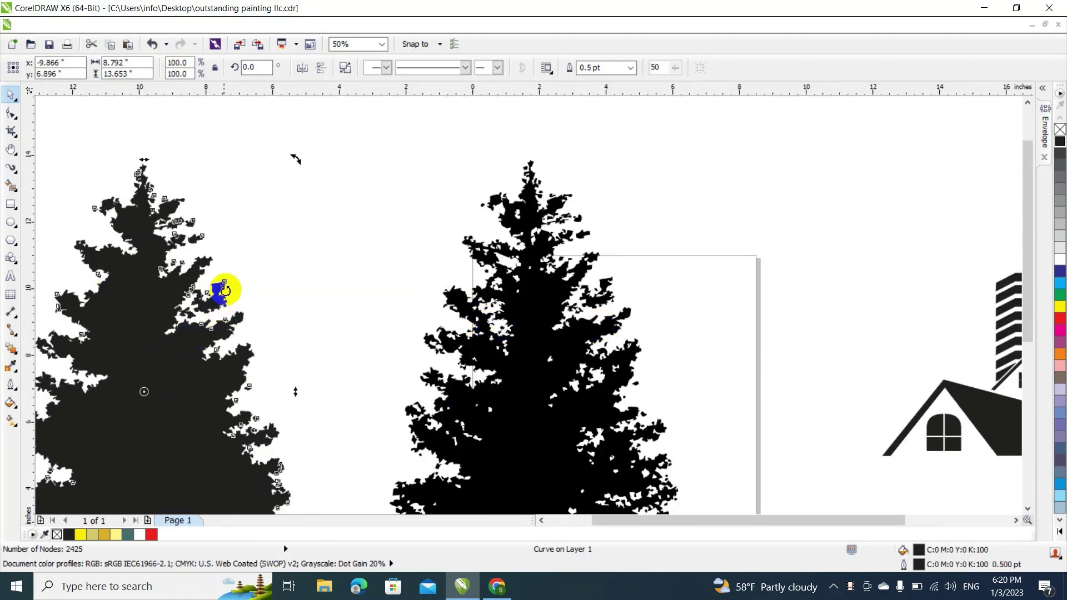
click(262, 279)
drag(136, 322, 184, 319)
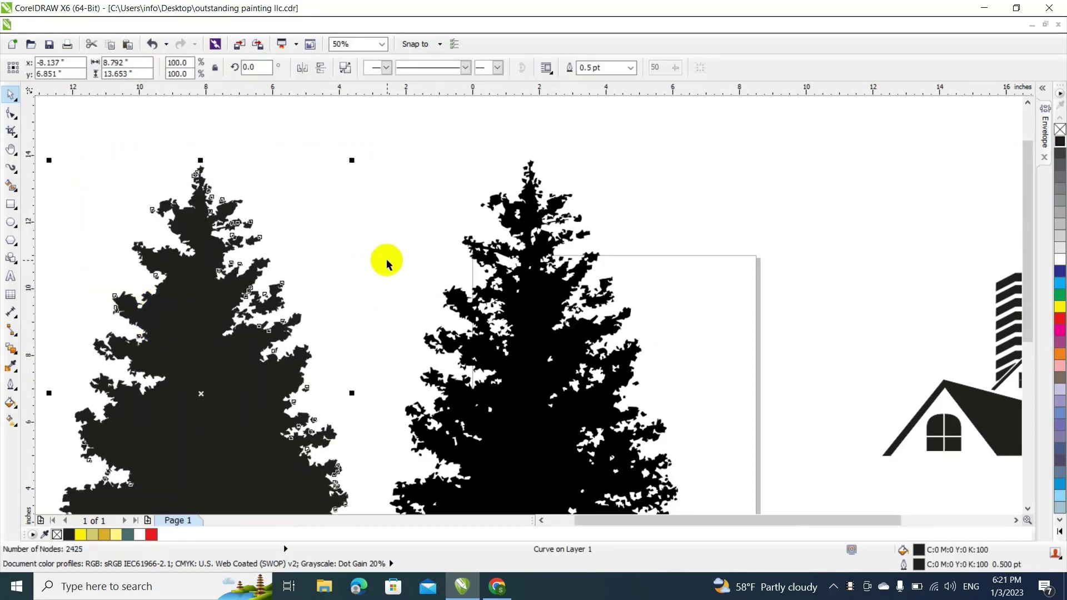
click(367, 257)
scroll(368, 257, down, 4)
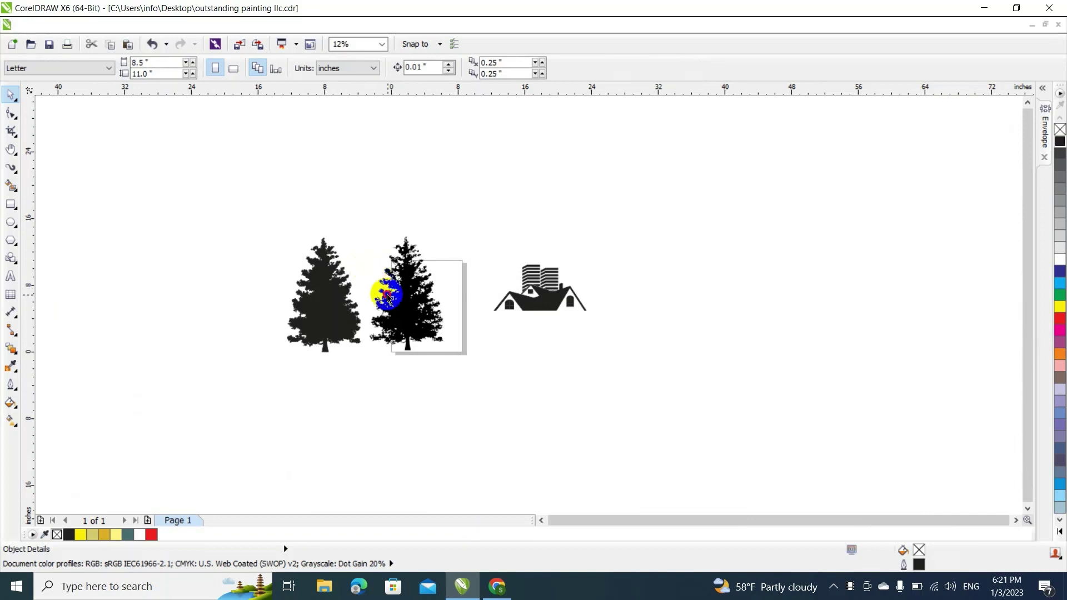
click(387, 294)
key(Delete)
Scale the solid tree down to 56.7% and move it beside the left end of the house
click(318, 309)
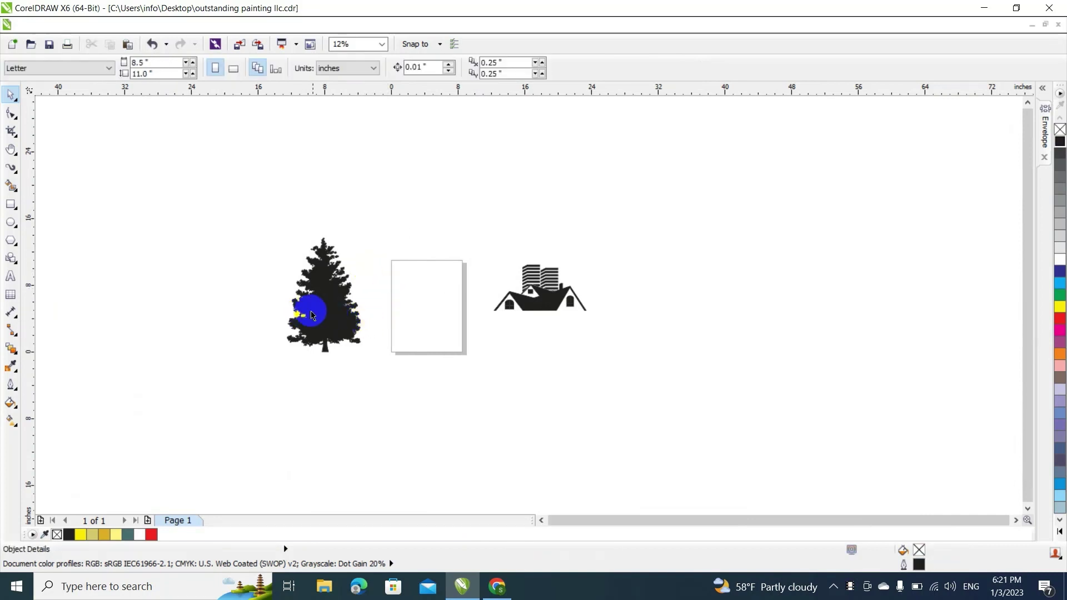
key(F10)
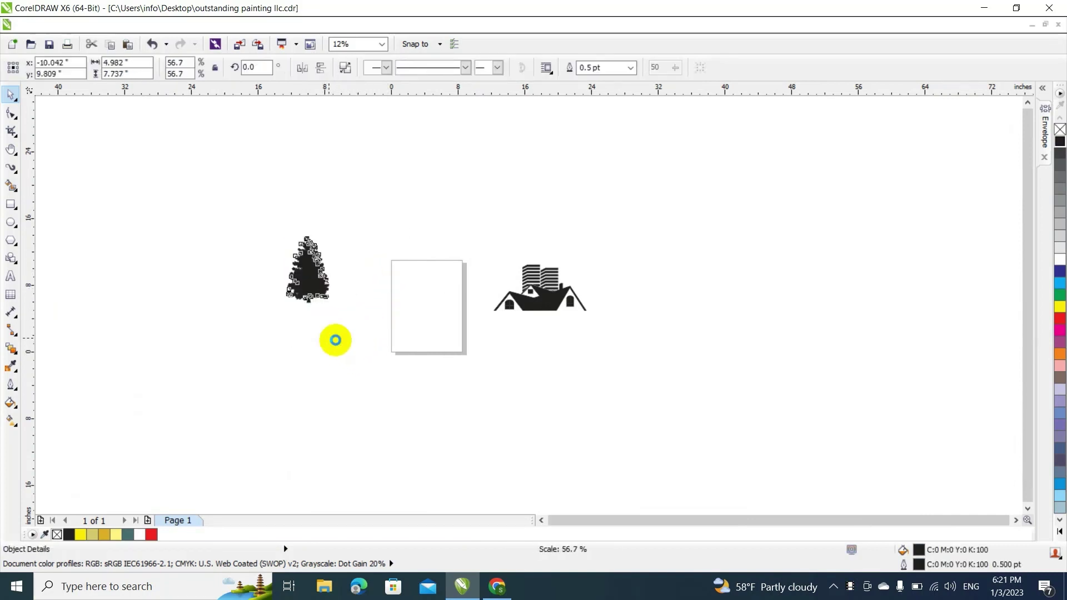
drag(309, 279, 484, 283)
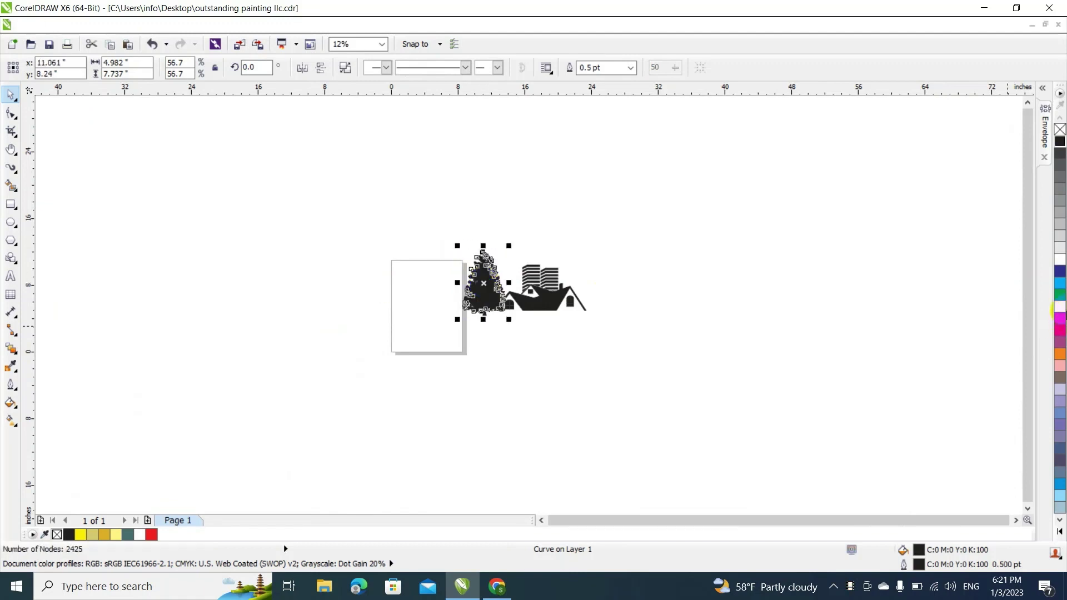
Fill the tree with green and remove its outline
click(1060, 296)
scroll(555, 264, up, 3)
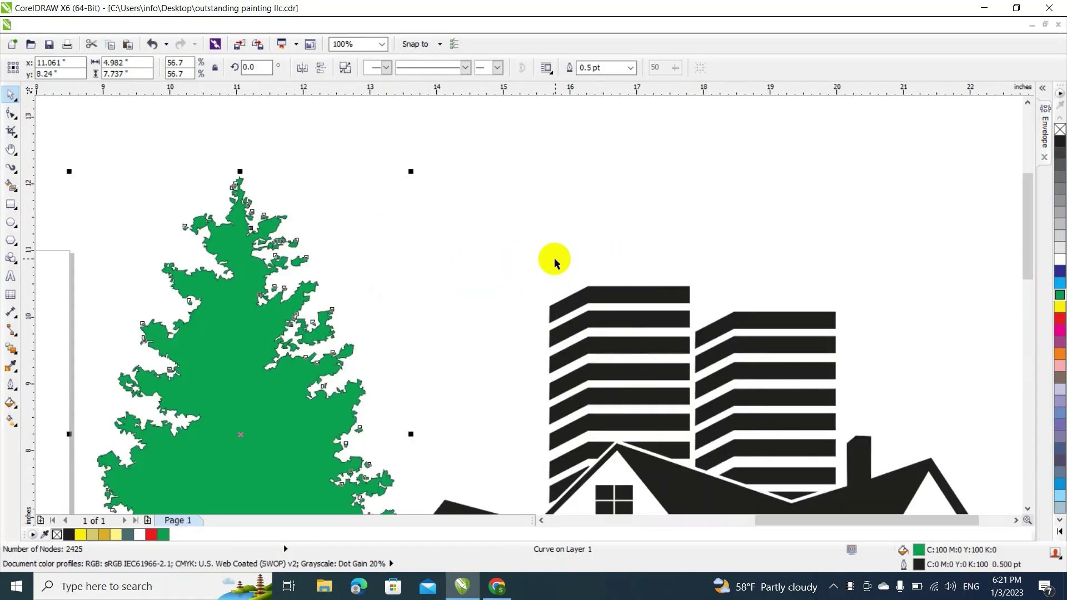
right_click(1061, 132)
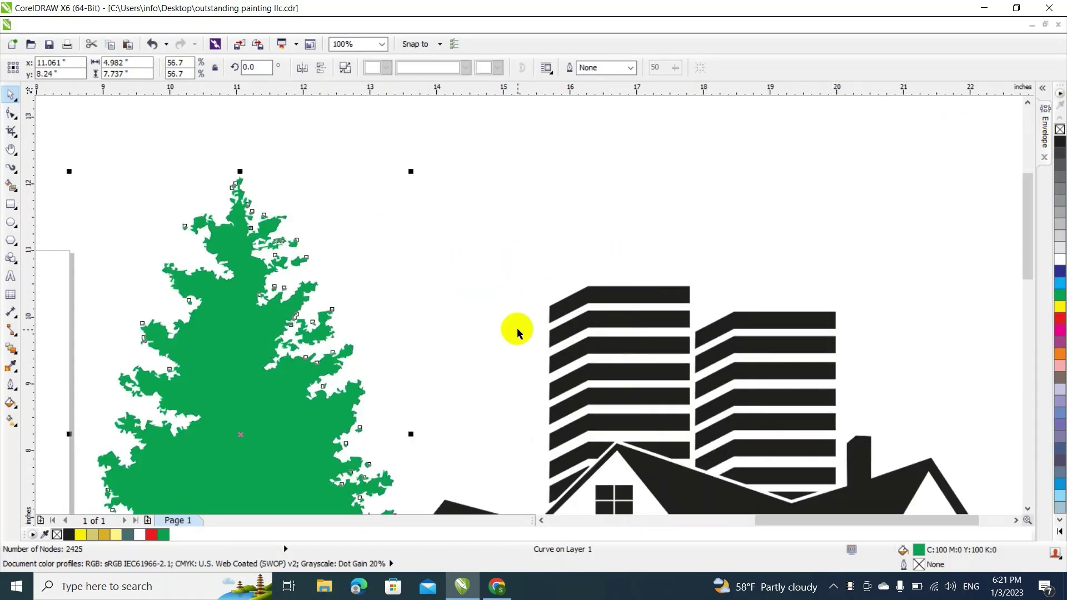
Shrink the tree to about 2.4 by 3.7 inches and place it overlapping the house's left gable
scroll(517, 328, down, 2)
drag(399, 453, 467, 451)
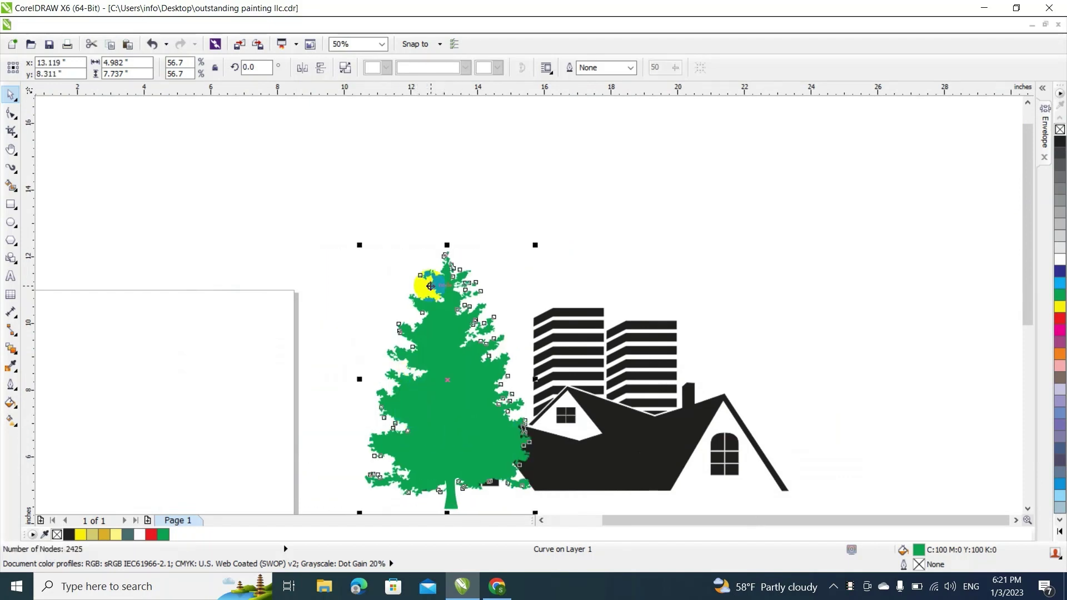
drag(538, 247, 448, 362)
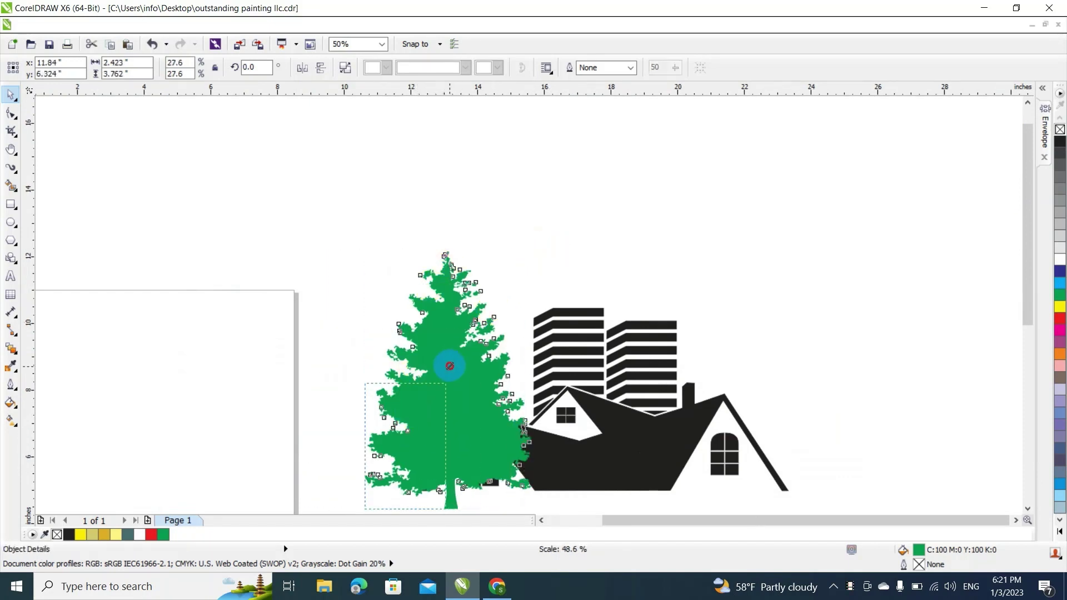
drag(407, 460, 443, 418)
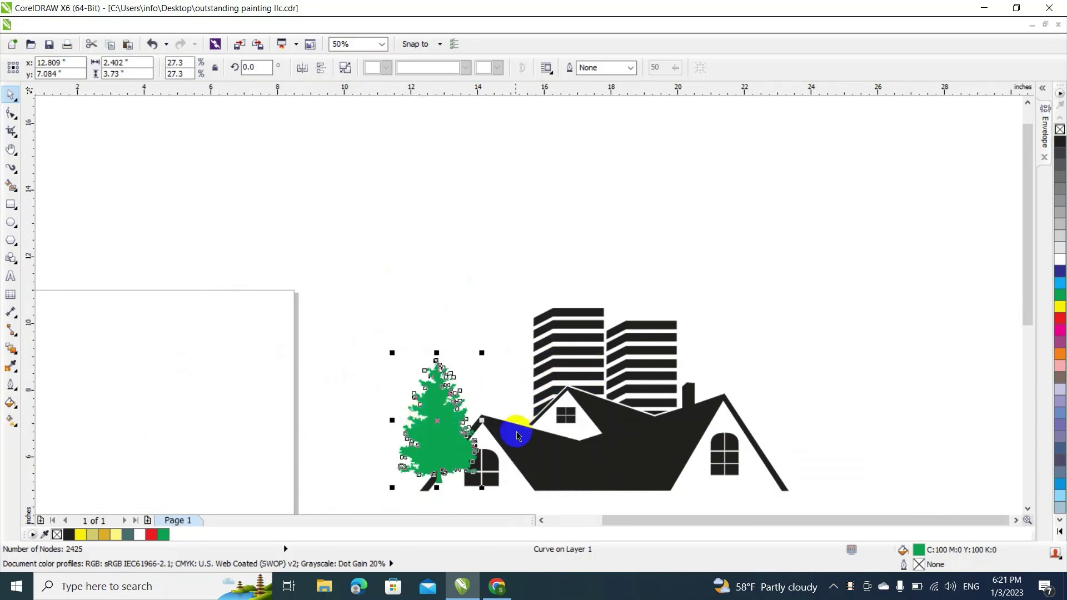
Send the tree to the back of the page so it sits behind the house's left gable
right_click(442, 435)
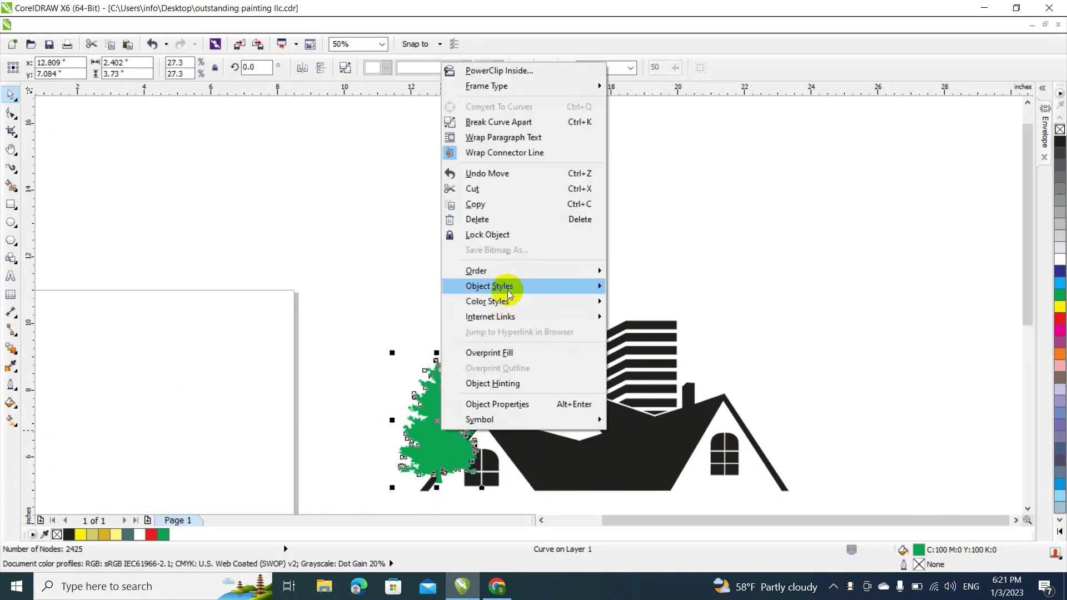
mouse_move(510, 272)
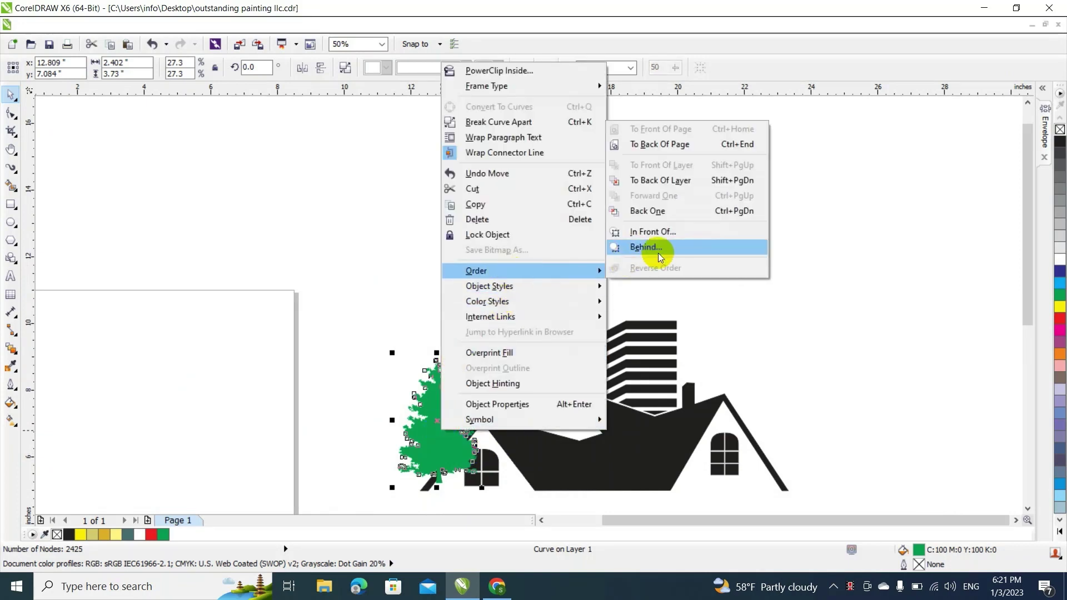
click(673, 144)
click(482, 373)
scroll(482, 375, down, 3)
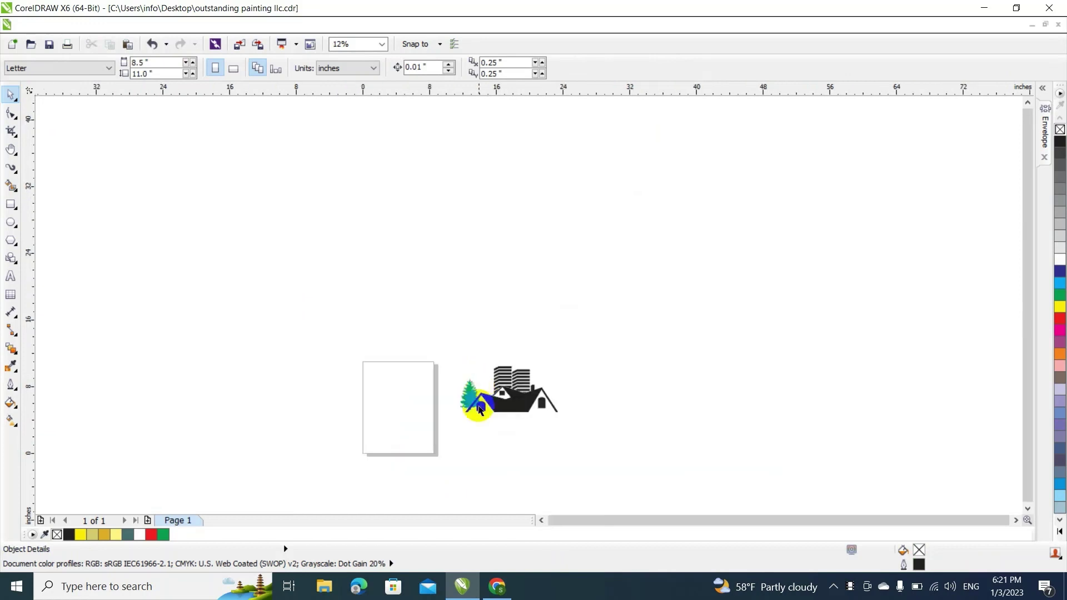
scroll(477, 414, up, 5)
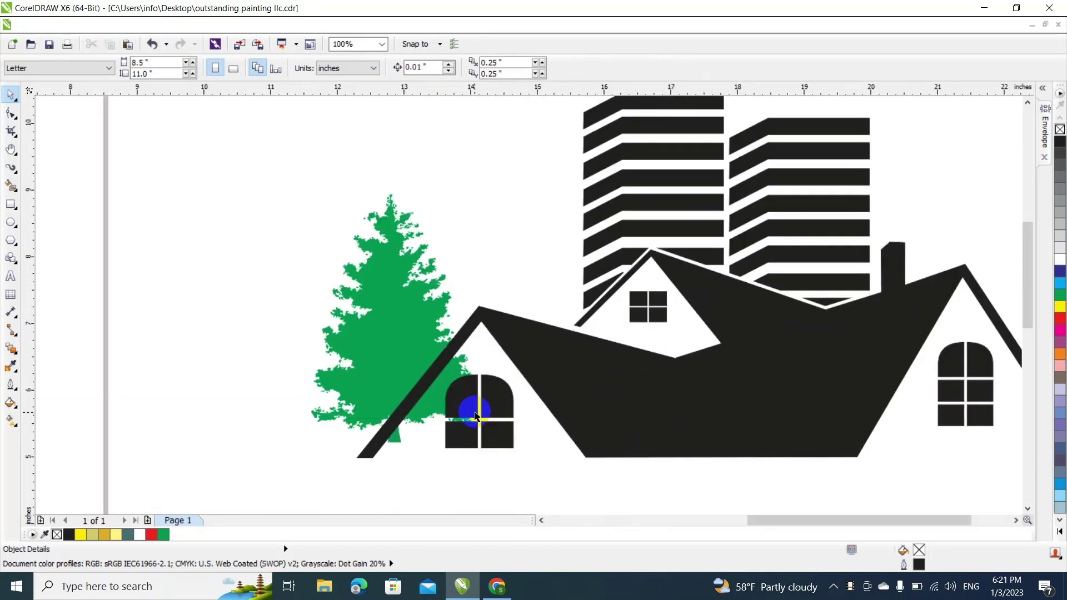
Trim the tree with the house silhouette and break the trimmed tree apart into separate curves
click(522, 343)
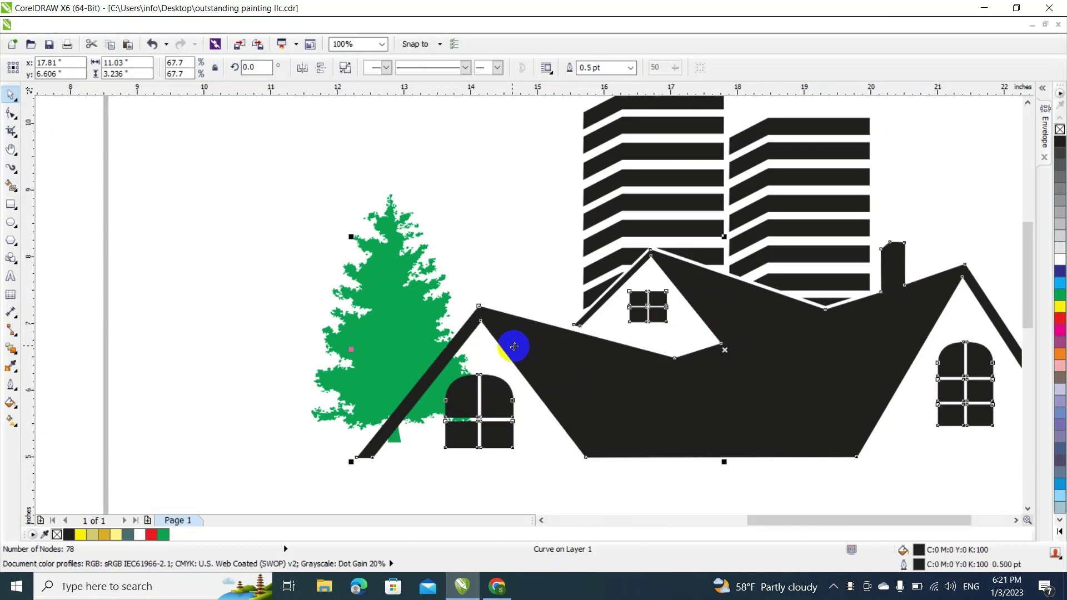
shift+click(385, 275)
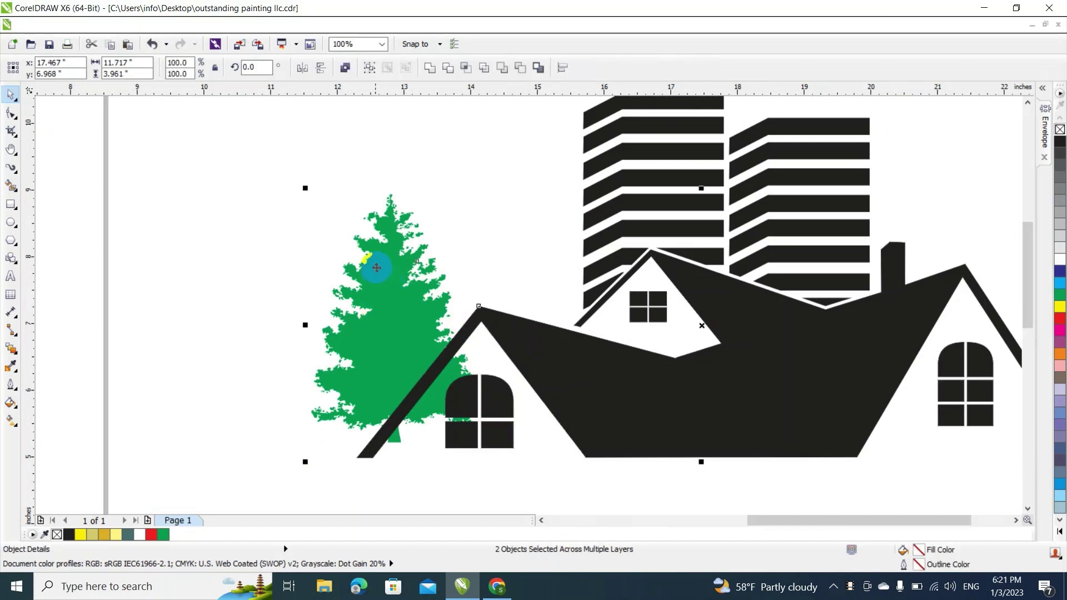
click(448, 68)
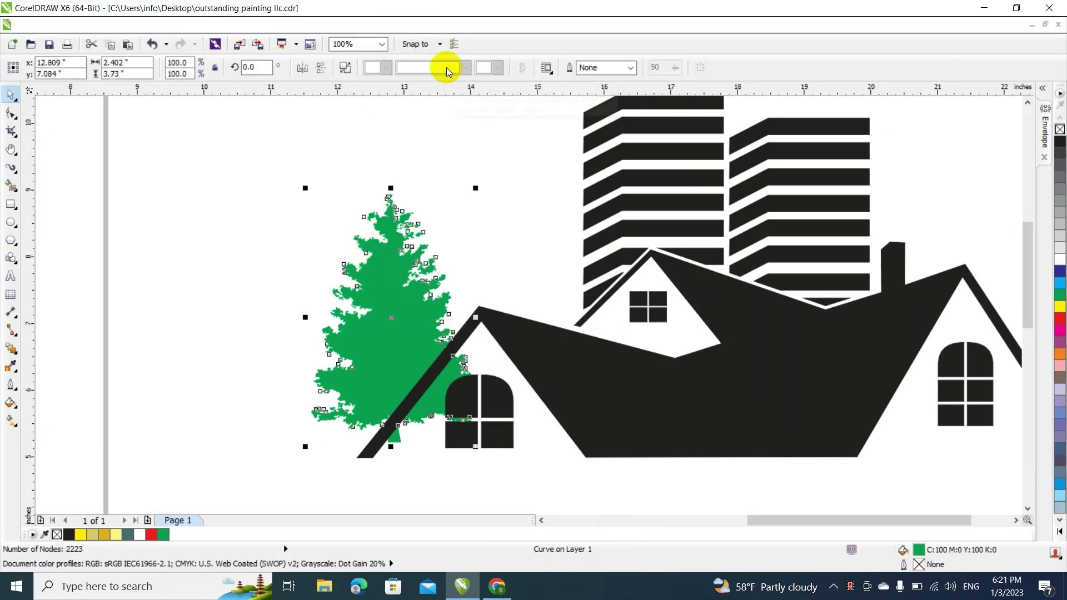
click(345, 68)
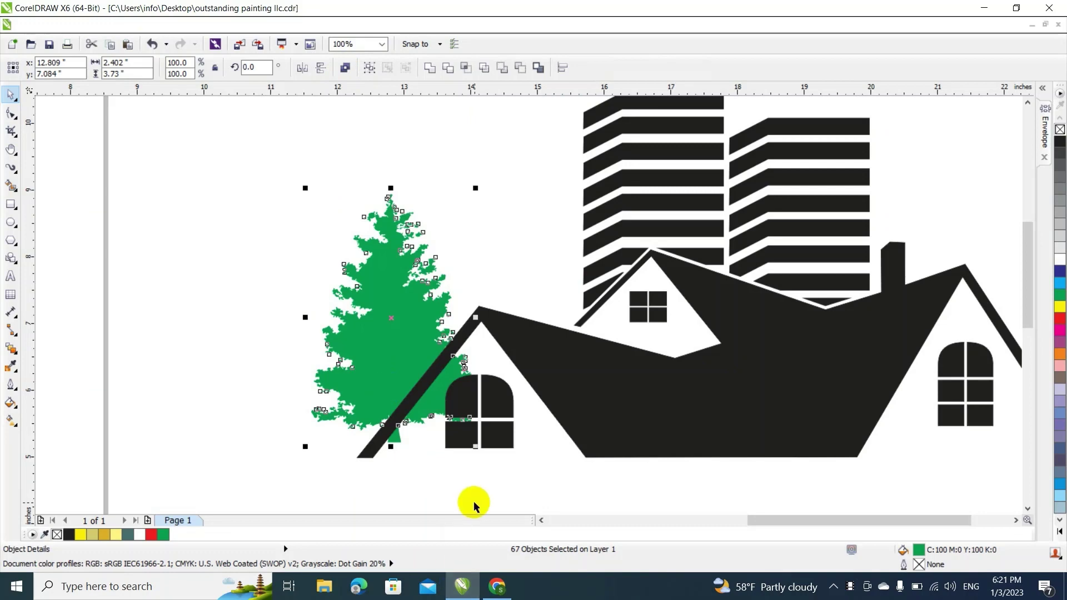
Delete the tree fragments inside the left gable and the trunk piece below the roof edge
click(438, 458)
click(430, 414)
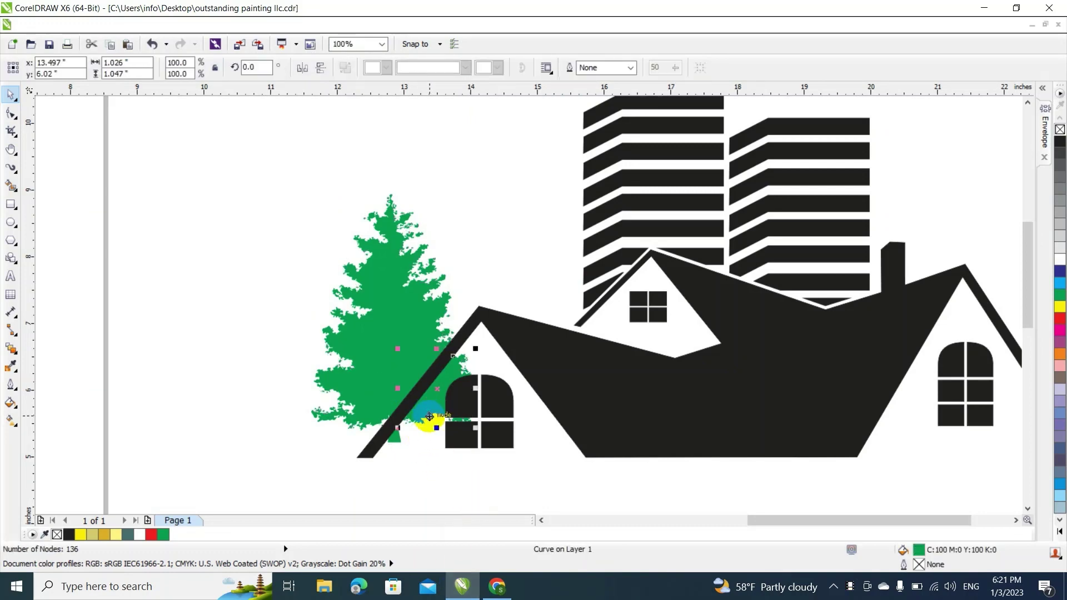
click(428, 426)
drag(493, 345, 417, 432)
click(428, 424)
drag(443, 397, 366, 482)
key(Delete)
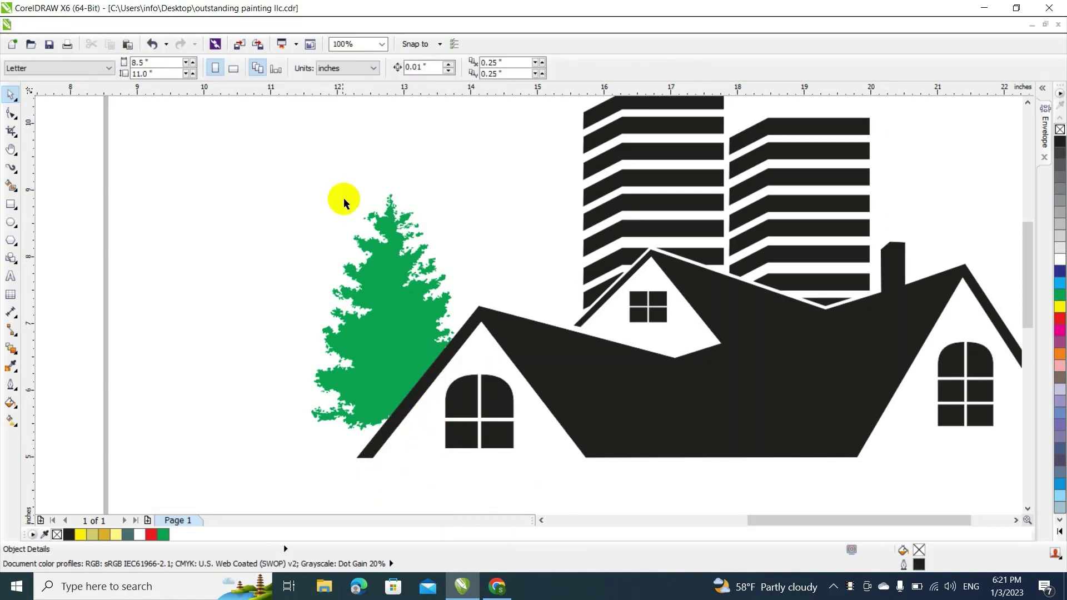
Weld the remaining tree pieces outside the roof into a single curve
drag(243, 181, 474, 444)
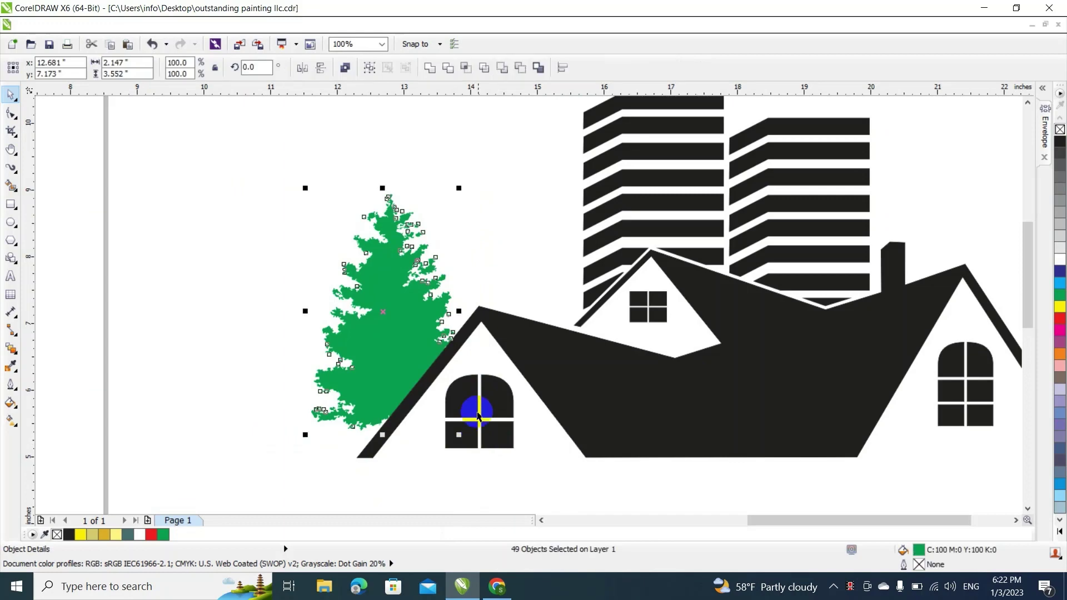
click(428, 68)
click(422, 166)
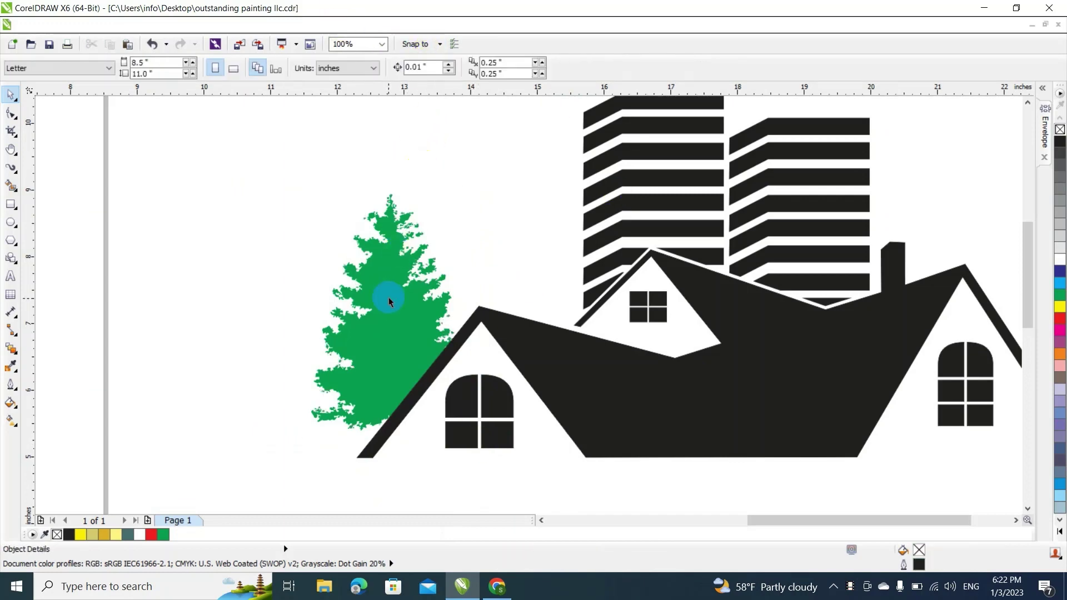
click(389, 298)
click(465, 255)
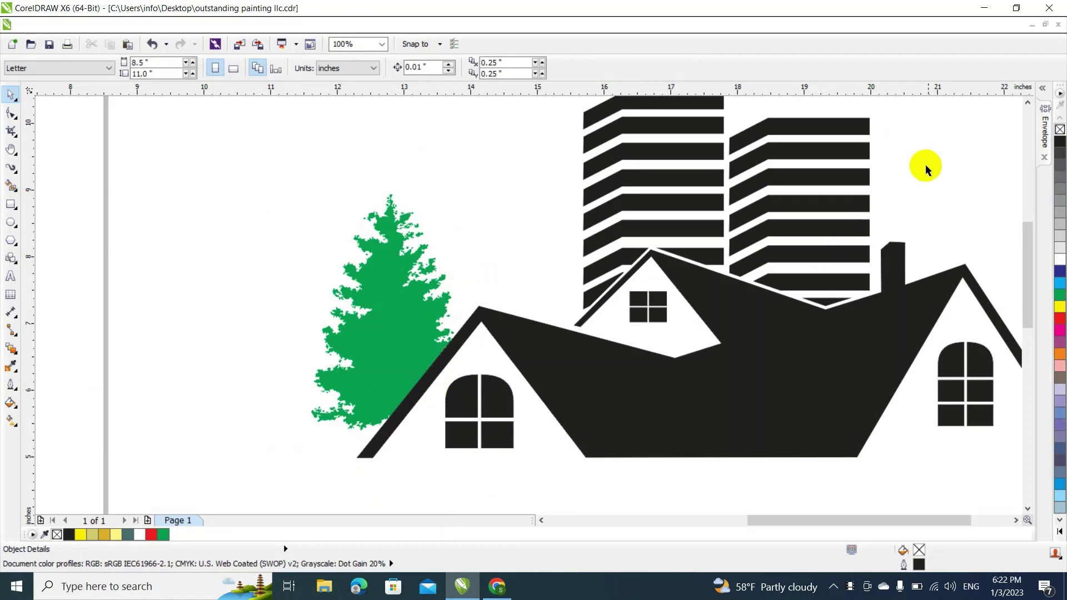
Move the tree slightly down and away from the left roof edge, leaving a narrow white gap
scroll(389, 445, up, 2)
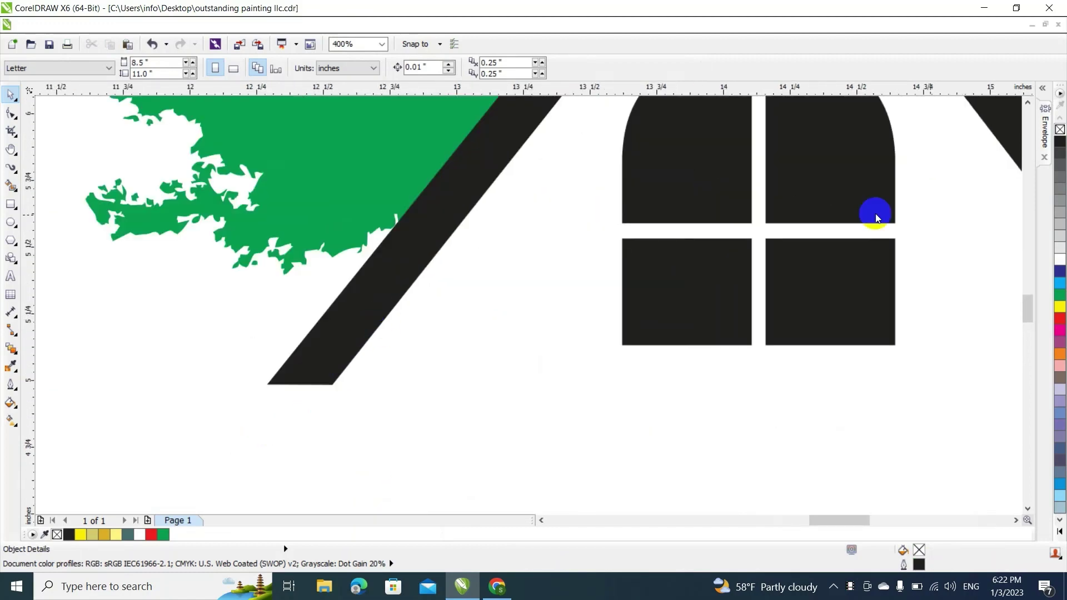
scroll(1025, 323, up, 5)
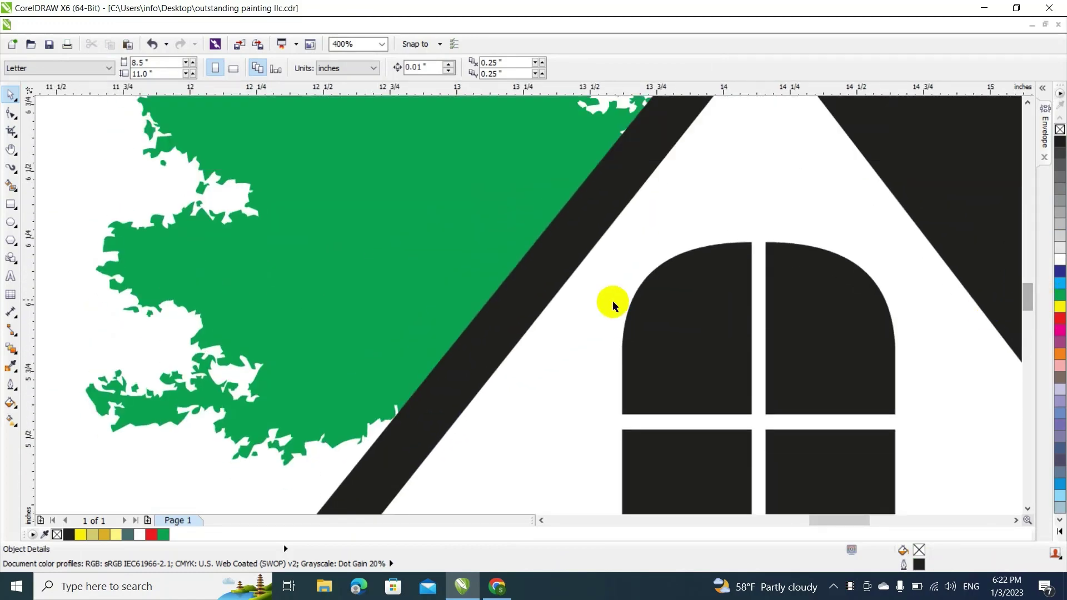
click(422, 287)
drag(422, 288, 364, 332)
scroll(472, 274, down, 2)
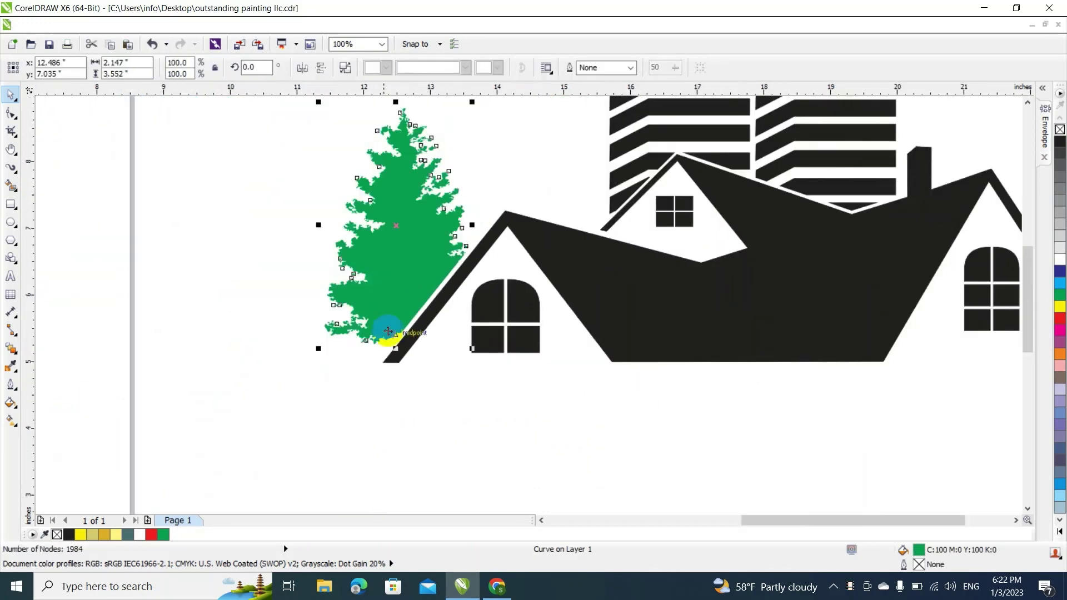
drag(398, 278, 391, 290)
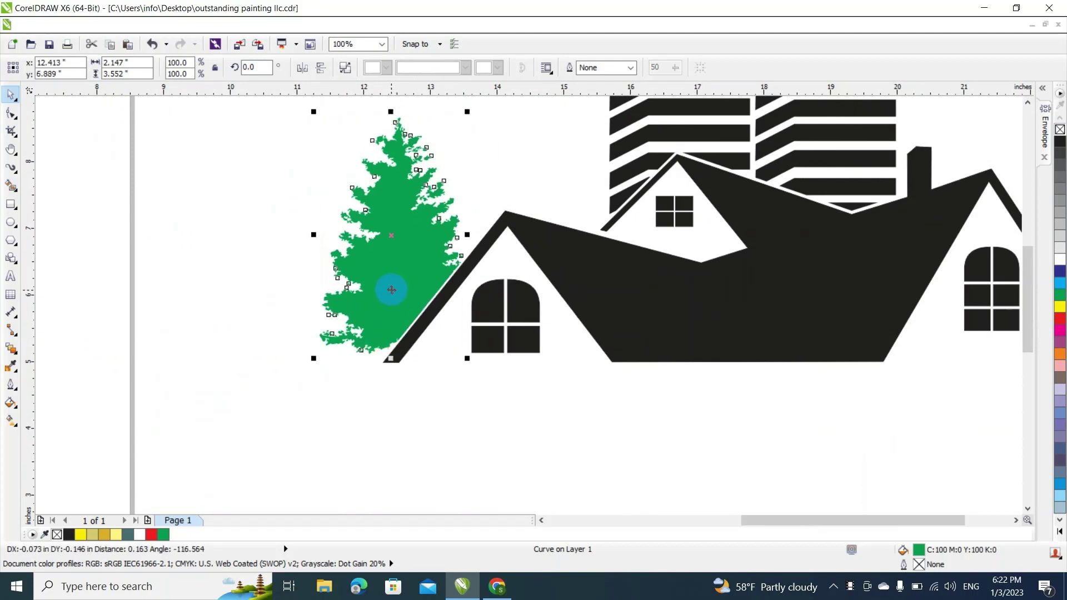
Fill the tree with black and shift it slightly further down and left beside the roof
scroll(539, 175, down, 1)
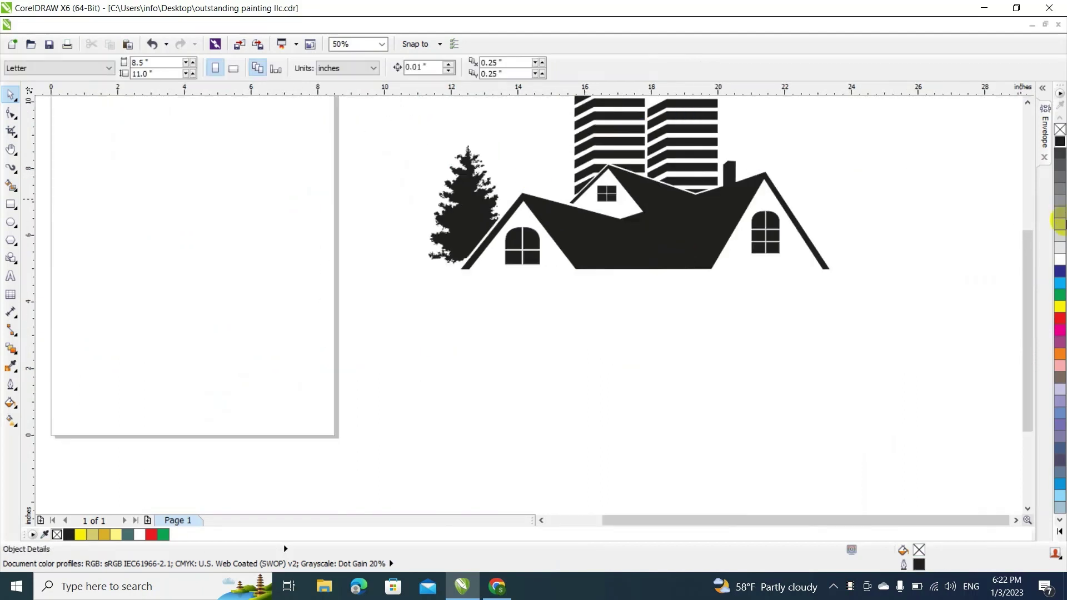
drag(1029, 258, 1017, 216)
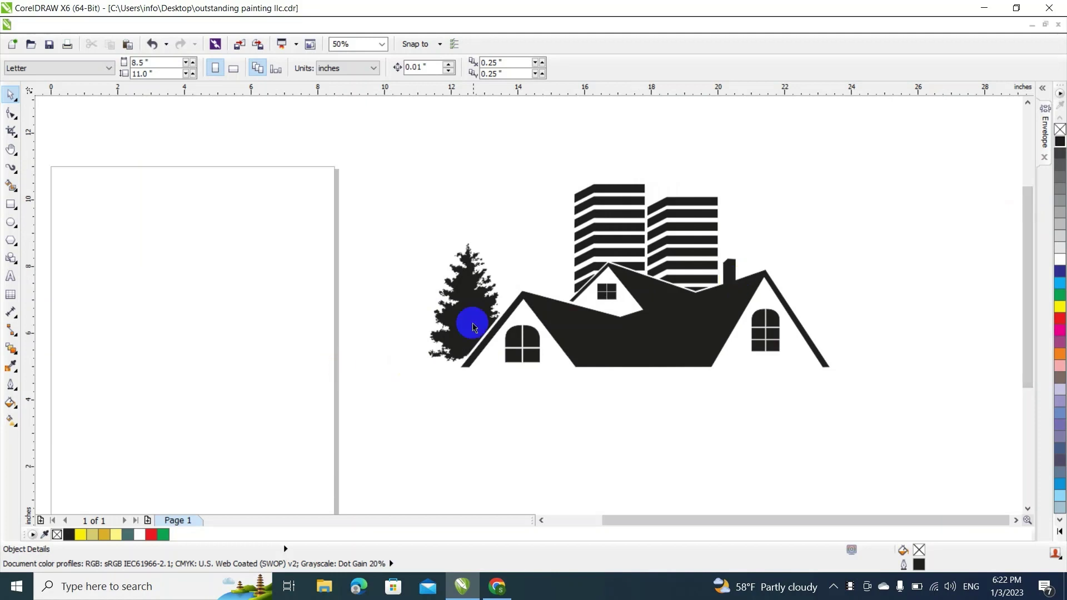
drag(469, 317, 453, 339)
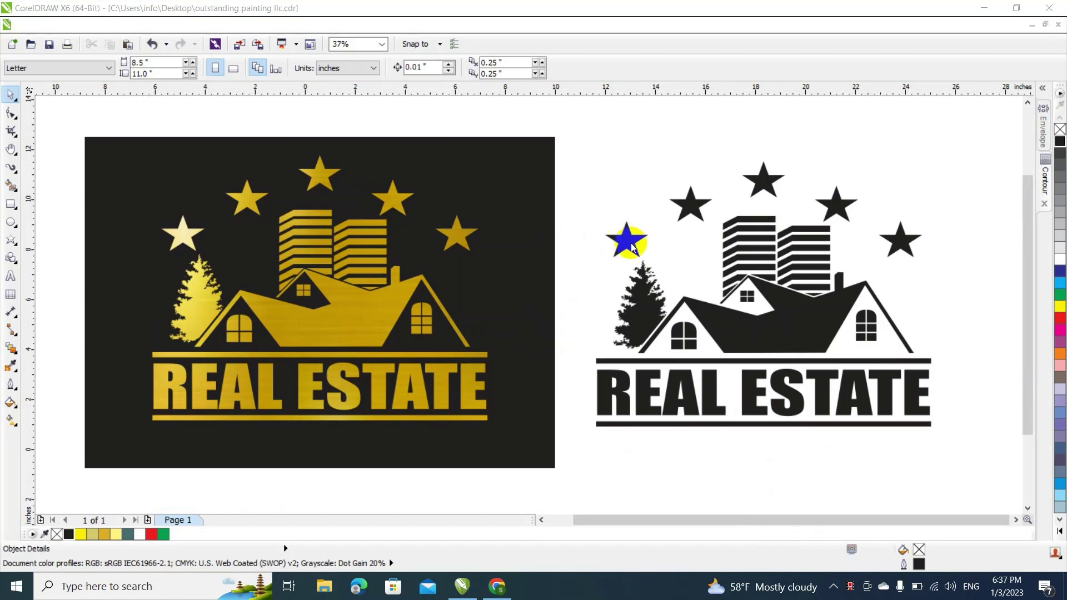
Try a blue fill on the whole black REAL ESTATE logo and replace it with red
click(915, 241)
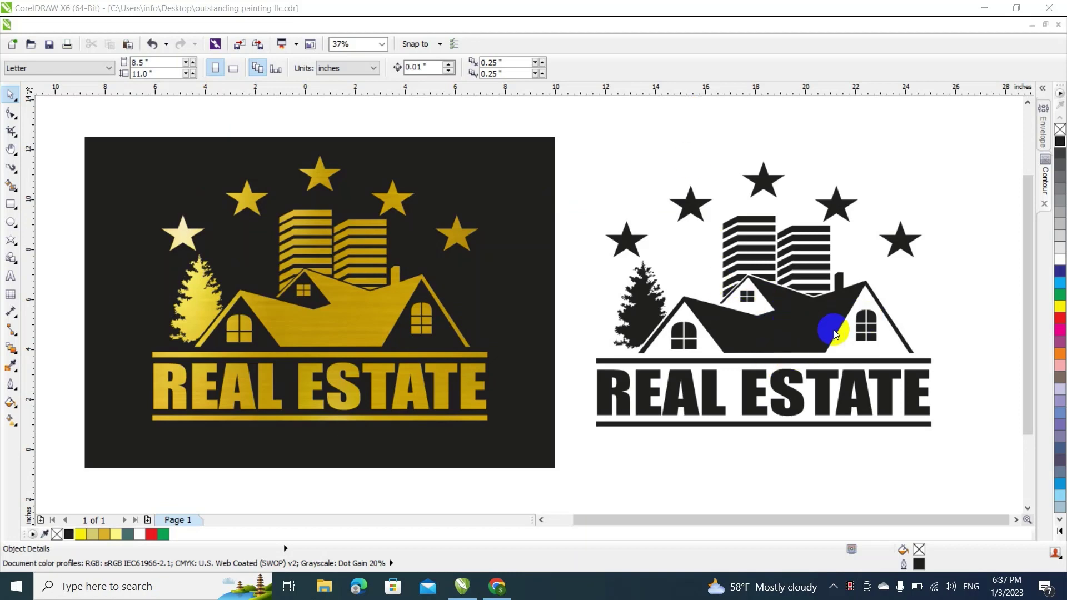
click(767, 332)
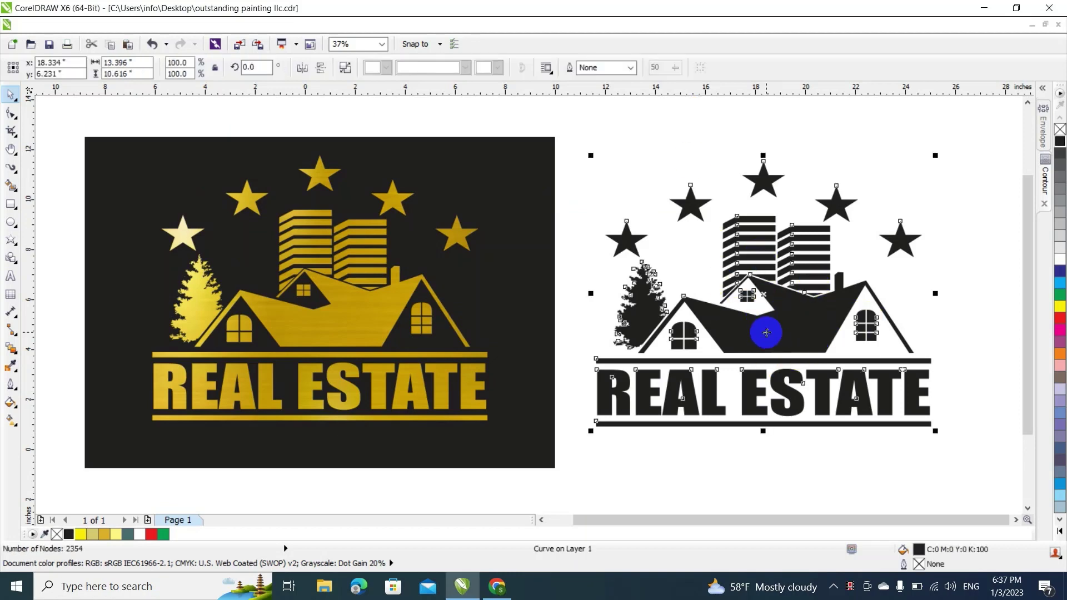
click(1061, 272)
click(1060, 331)
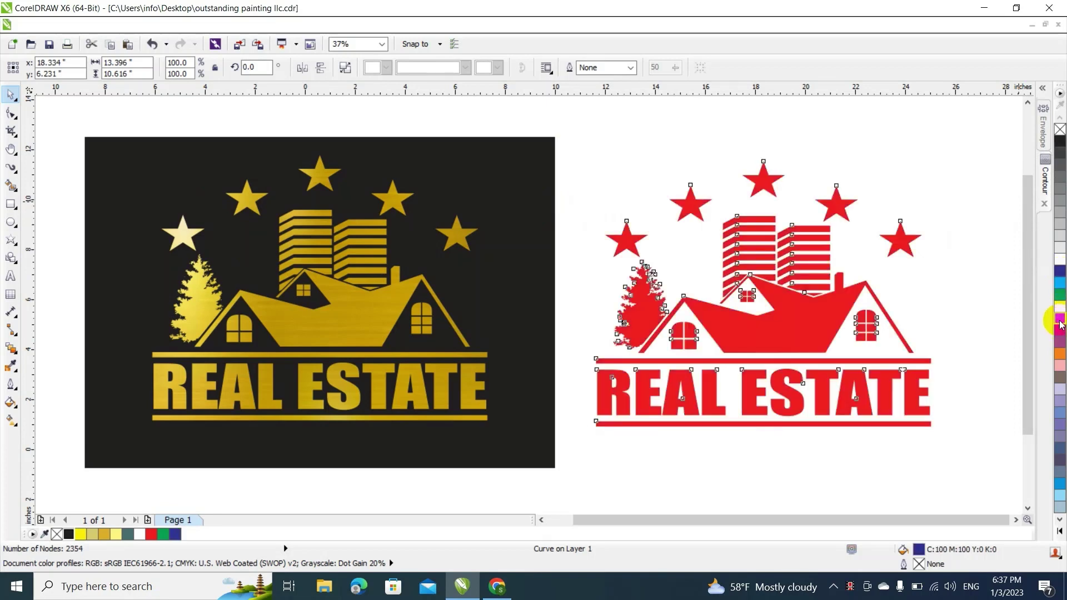
click(967, 305)
click(823, 301)
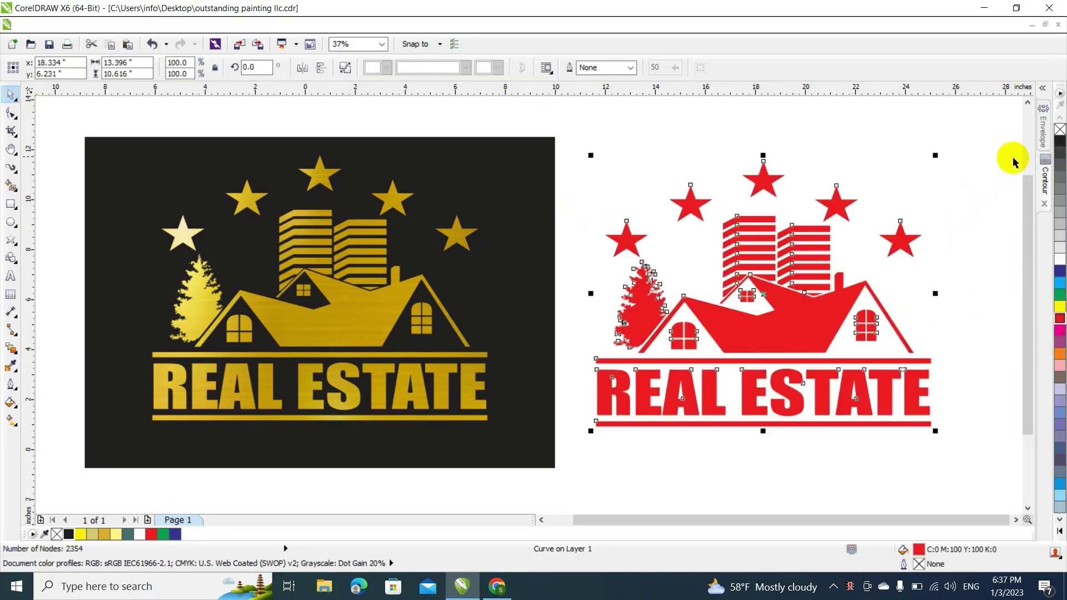
Fill the red REAL ESTATE logo on the white background with black and deselect it
click(1060, 141)
click(906, 146)
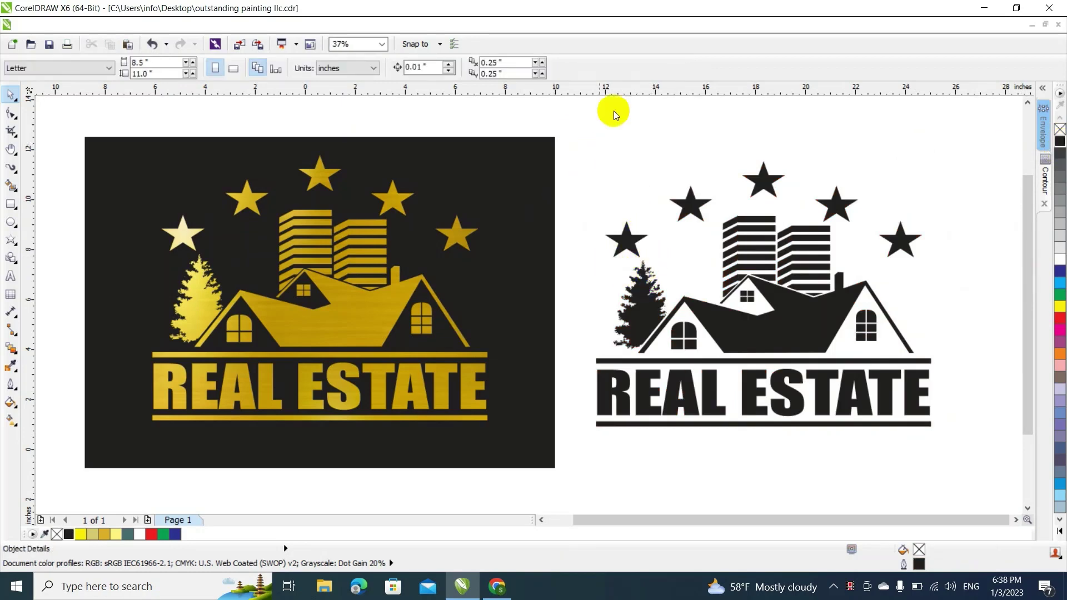
click(469, 196)
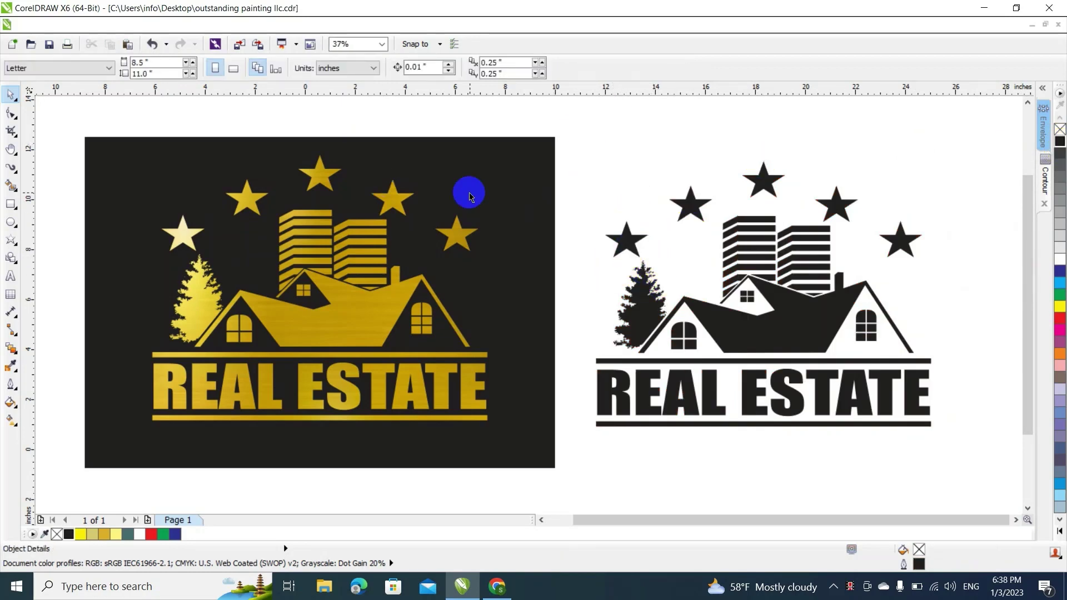
mouse_move(470, 196)
mouse_down()
mouse_move(233, 222)
mouse_move(381, 172)
mouse_move(565, 194)
mouse_move(500, 207)
mouse_move(457, 191)
mouse_move(566, 190)
mouse_up()
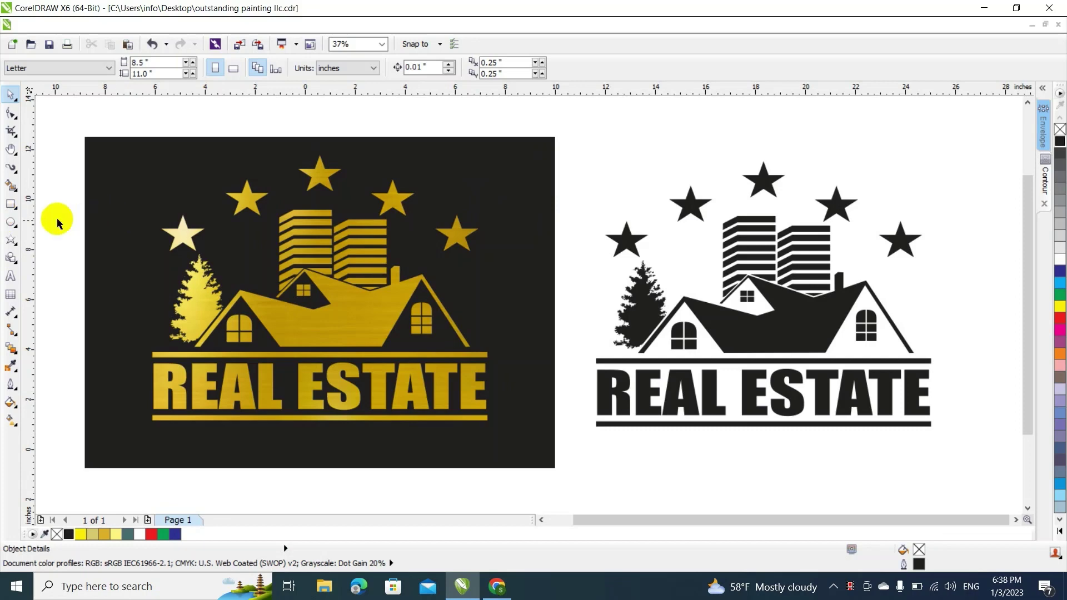
click(263, 234)
mouse_move(263, 234)
mouse_down()
mouse_move(231, 235)
mouse_move(534, 257)
mouse_move(312, 223)
mouse_move(424, 245)
mouse_move(284, 242)
mouse_move(505, 264)
mouse_move(356, 245)
mouse_move(439, 290)
mouse_move(366, 276)
mouse_move(329, 264)
mouse_move(302, 203)
mouse_move(283, 189)
mouse_up()
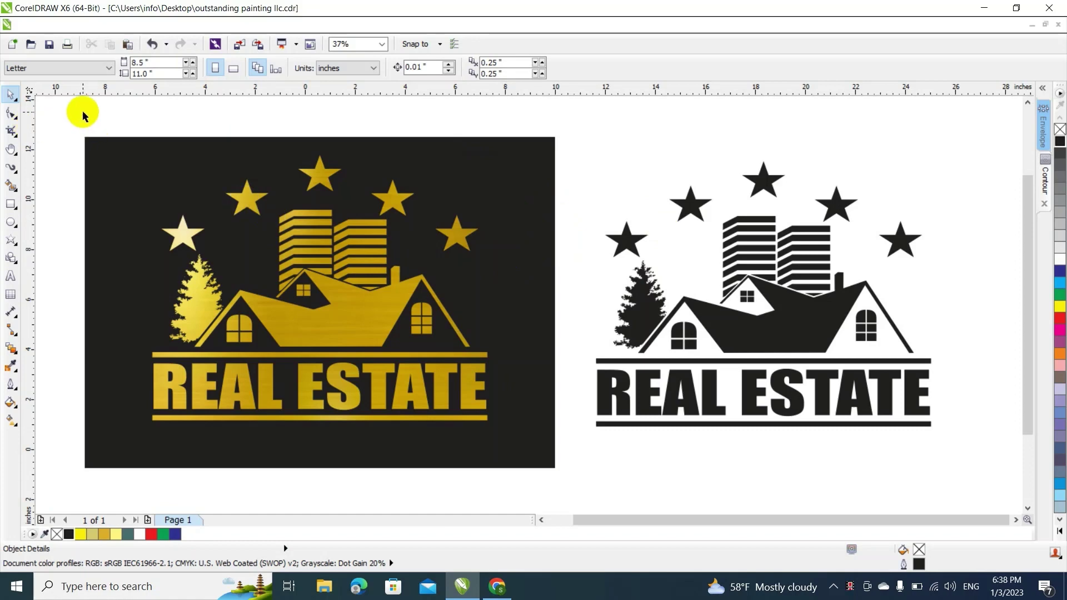
drag(82, 112, 525, 449)
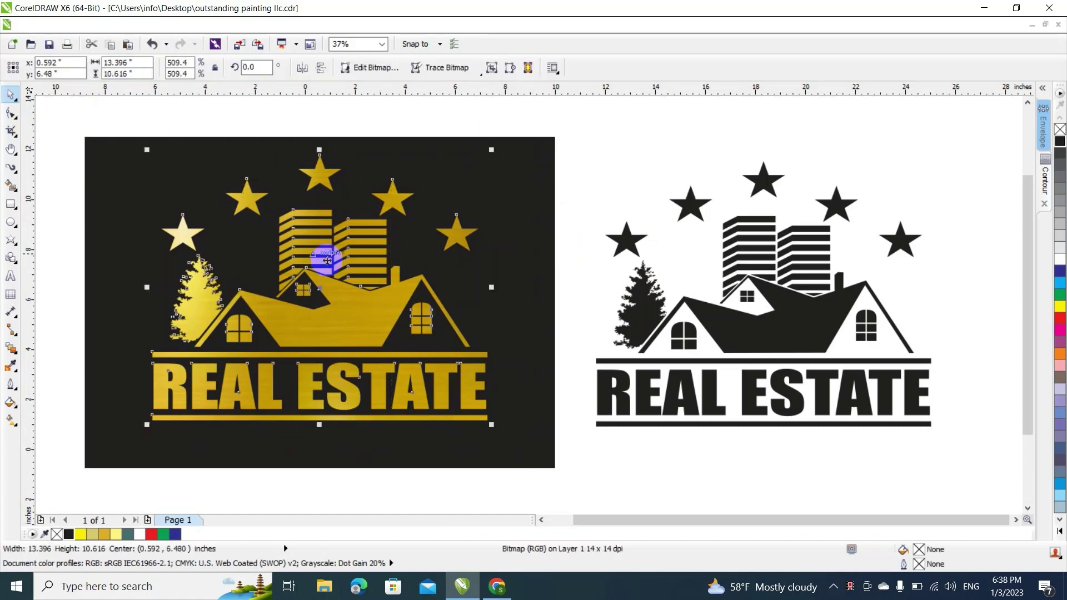
click(558, 189)
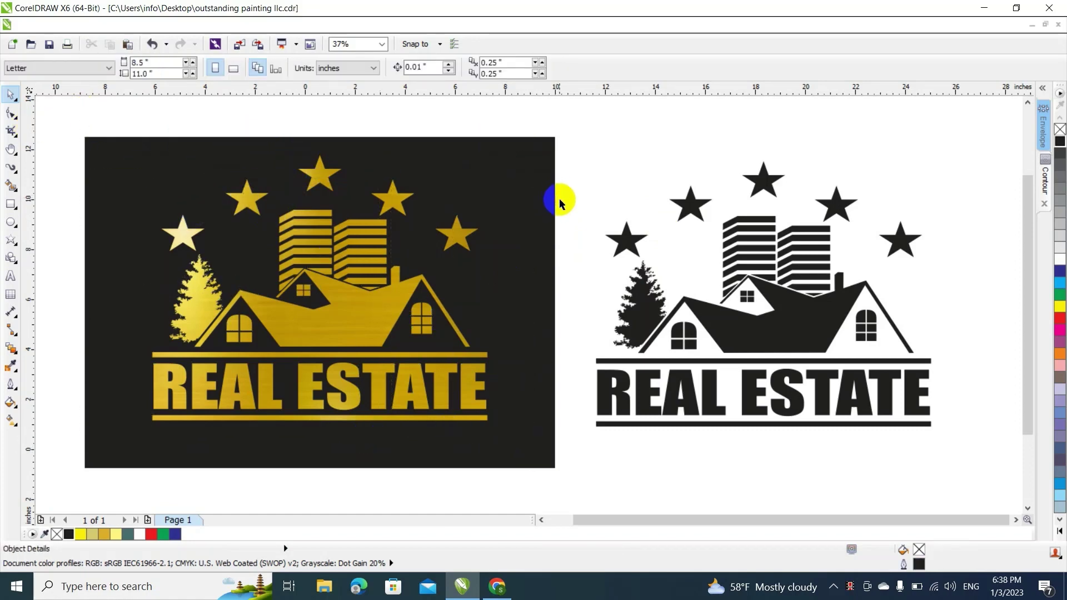